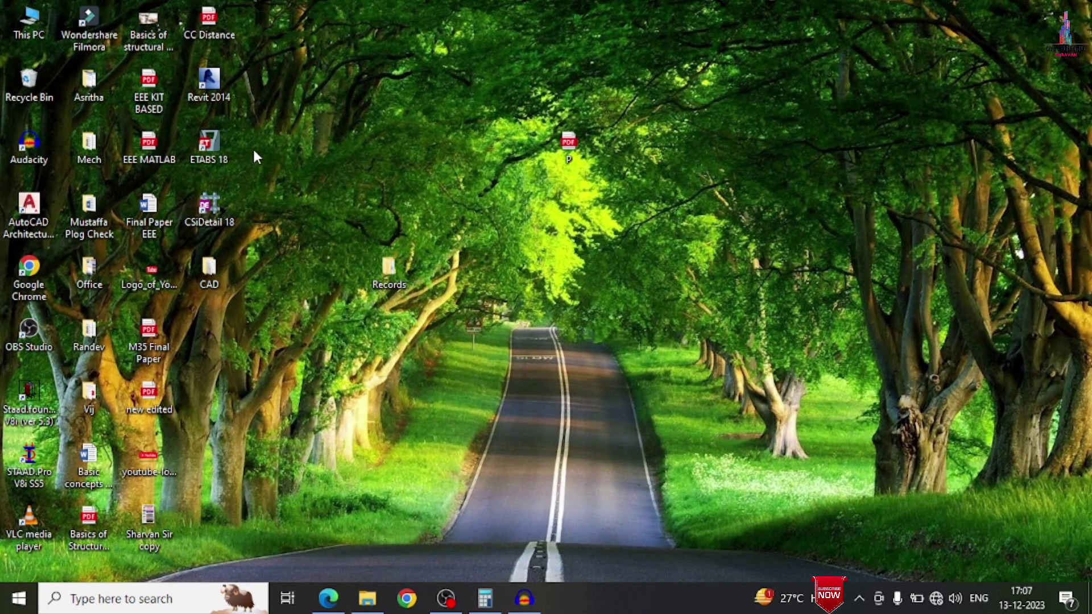
Step: Launch ETABS 18 from the desktop
{"action": "left_click_drag", "start_coordinate": [255, 133], "coordinate": [201, 213]}
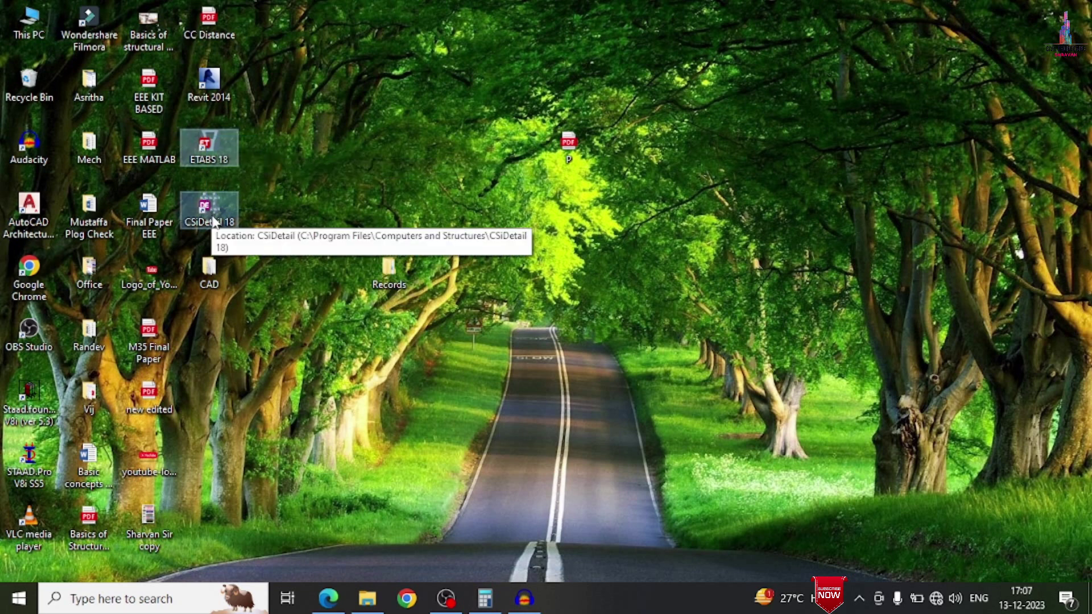
{"action": "left_click", "coordinate": [300, 185]}
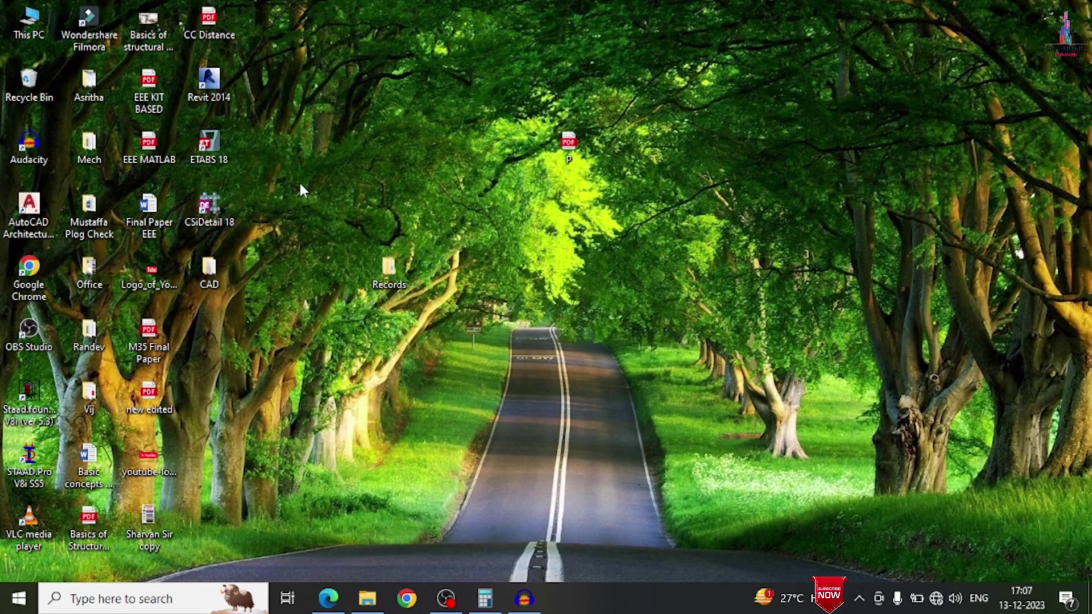
{"action": "left_click", "coordinate": [225, 149]}
{"action": "double_click", "coordinate": [225, 149]}
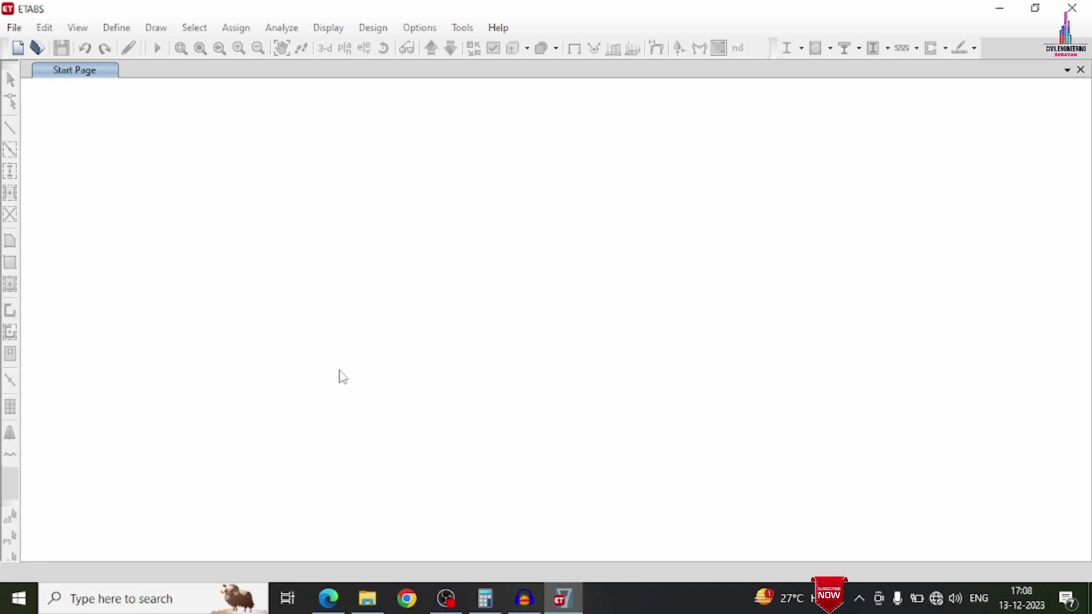
Step: Switch to the Edge browser and review the floor plan in P.pdf and the column grid distances in CC Dist.pdf
{"action": "left_click", "coordinate": [329, 598]}
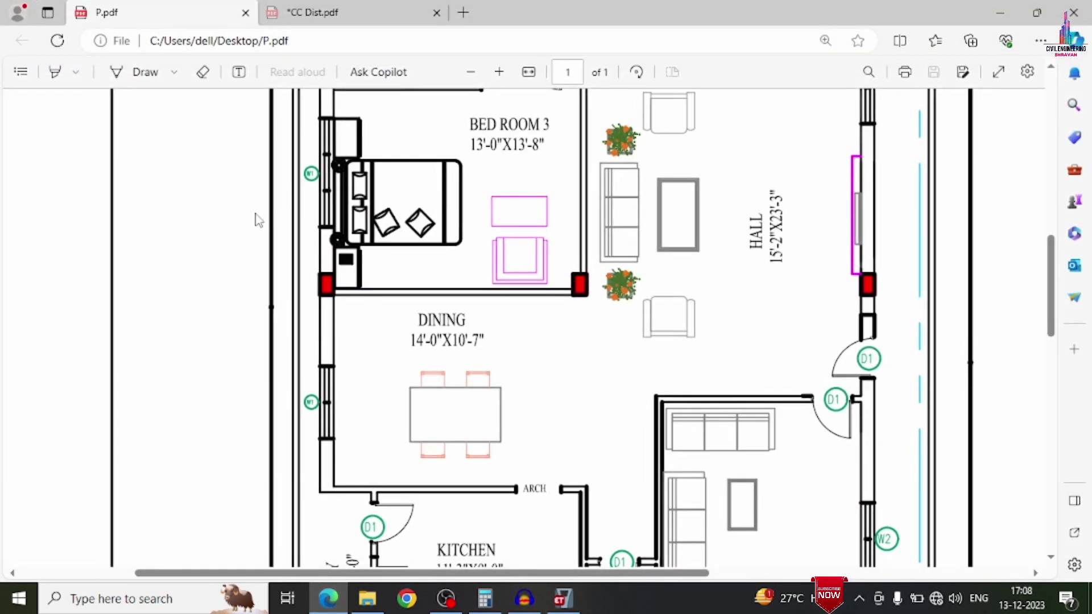
{"action": "scroll", "coordinate": [429, 317], "scroll_direction": "up", "scroll_amount": 4}
{"action": "scroll", "coordinate": [434, 319], "scroll_direction": "up", "scroll_amount": 4}
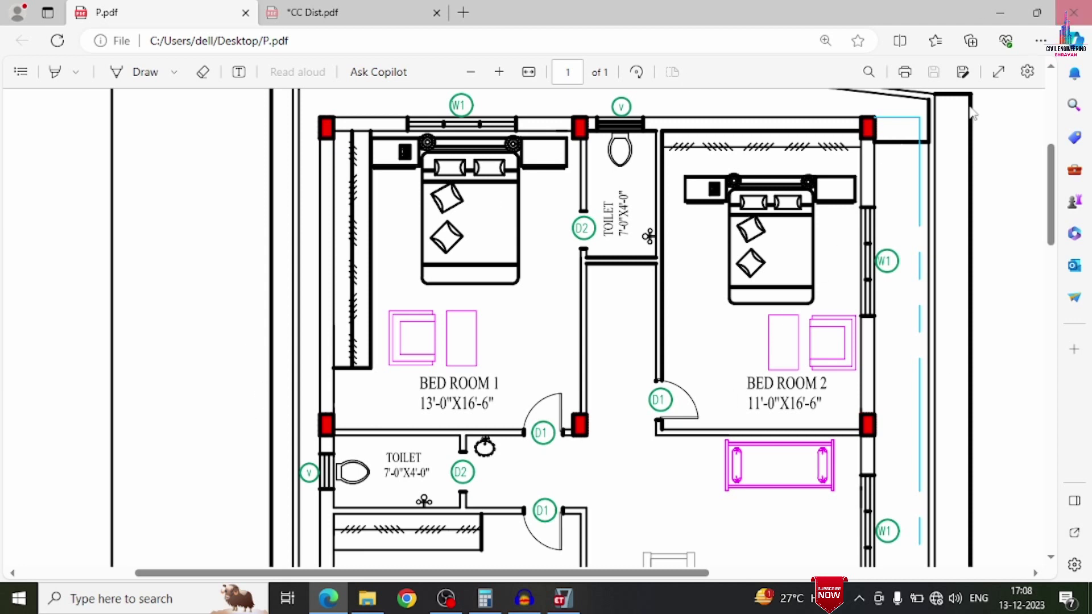
{"action": "left_click", "coordinate": [273, 12]}
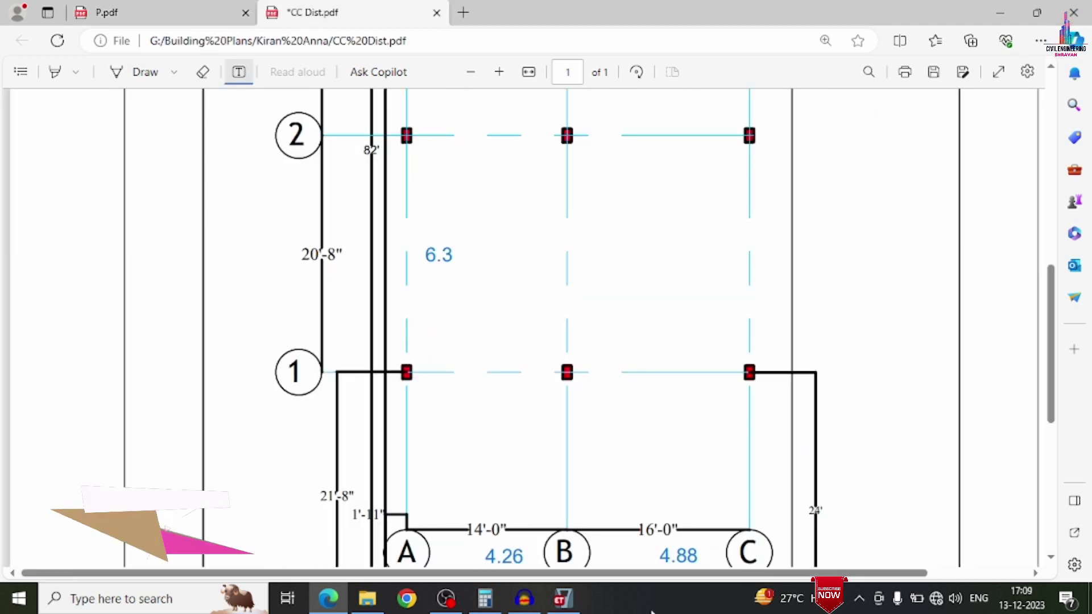
{"action": "scroll", "coordinate": [357, 352], "scroll_direction": "down", "scroll_amount": 1}
{"action": "scroll", "coordinate": [359, 356], "scroll_direction": "up", "scroll_amount": 7}
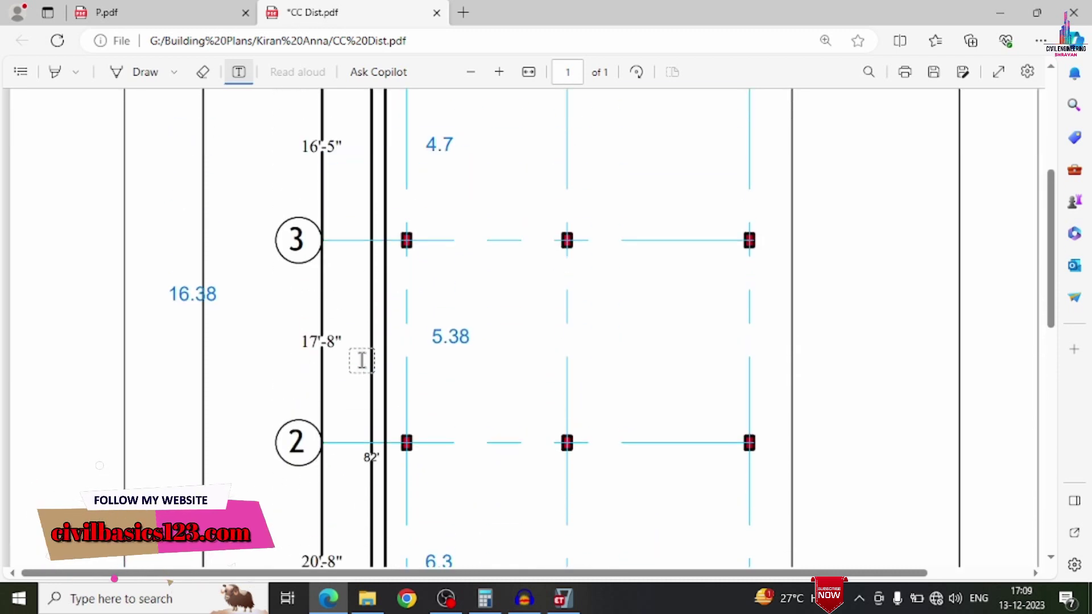
{"action": "left_click", "coordinate": [1000, 13]}
Step: Create a new ETABS model using built-in settings with Metric SI display units
{"action": "left_click", "coordinate": [14, 27]}
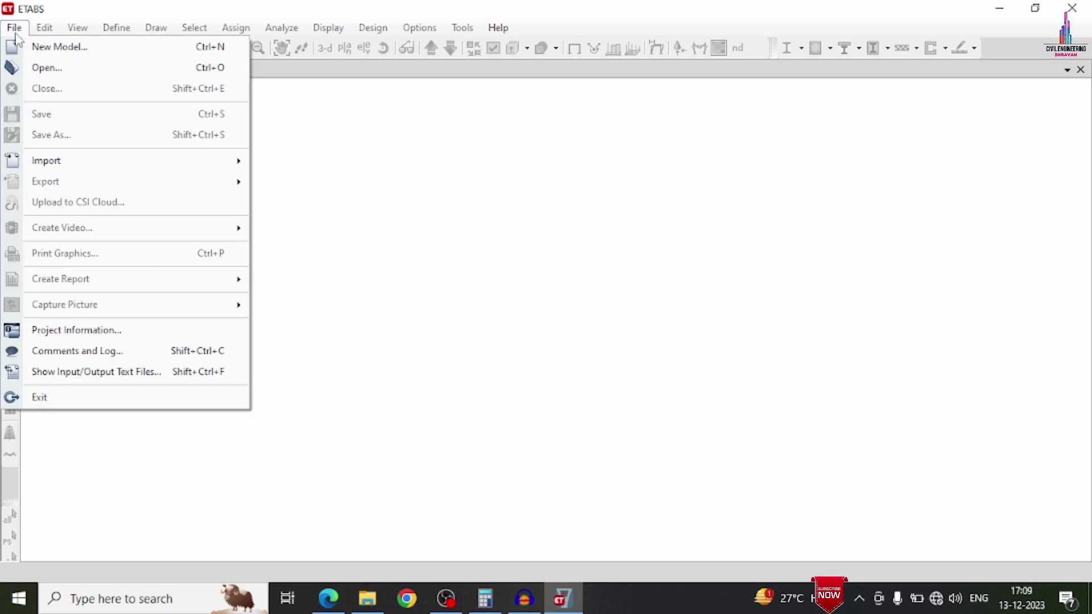
{"action": "left_click", "coordinate": [77, 47]}
{"action": "left_click", "coordinate": [14, 27]}
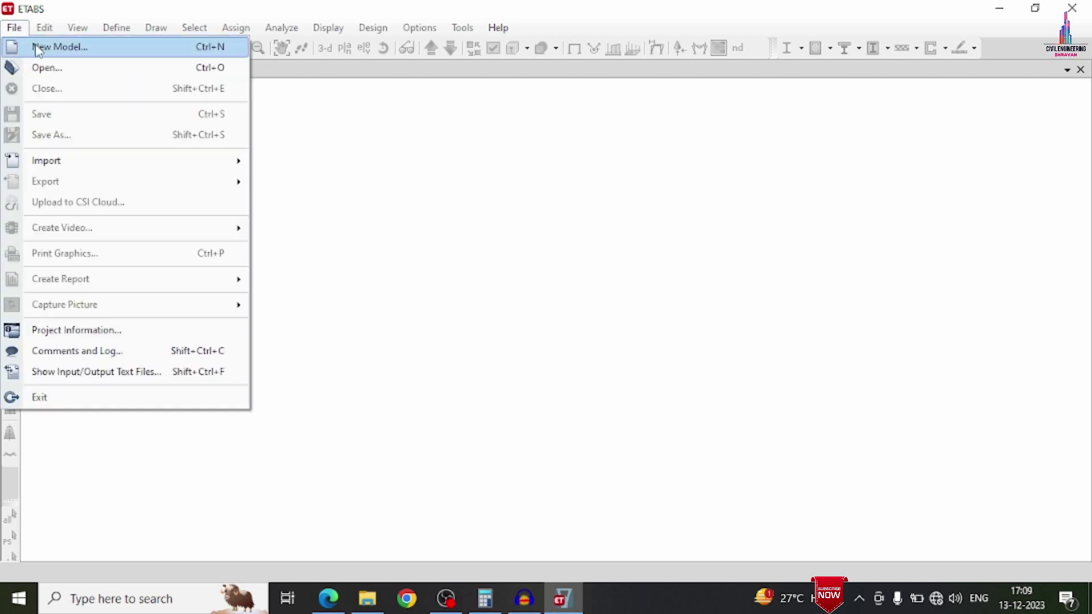
{"action": "left_click", "coordinate": [74, 44]}
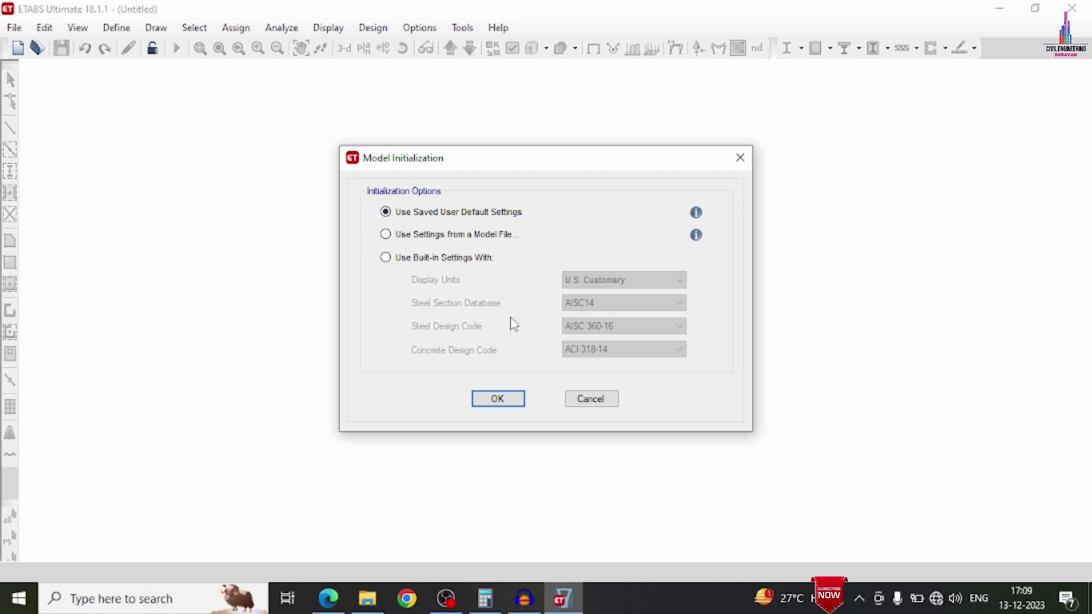
{"action": "left_click", "coordinate": [450, 262]}
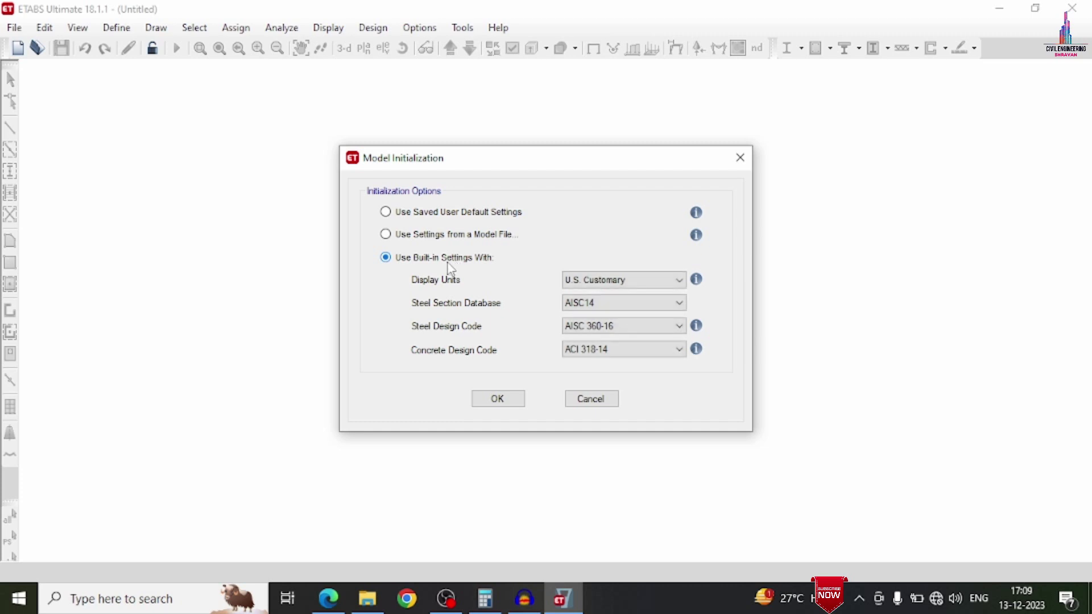
{"action": "left_click", "coordinate": [602, 280]}
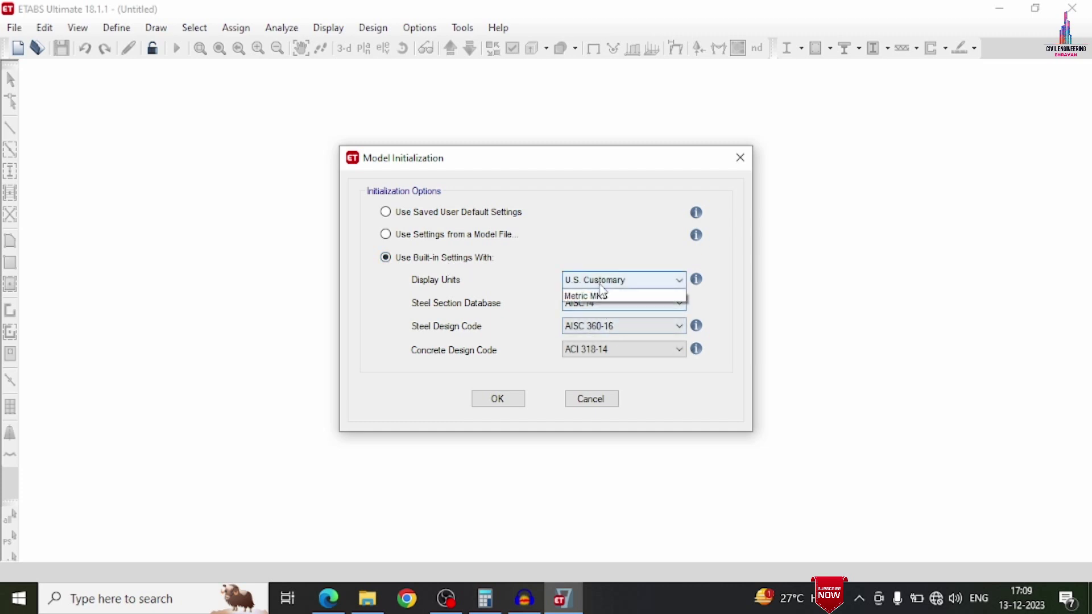
{"action": "left_click", "coordinate": [600, 306]}
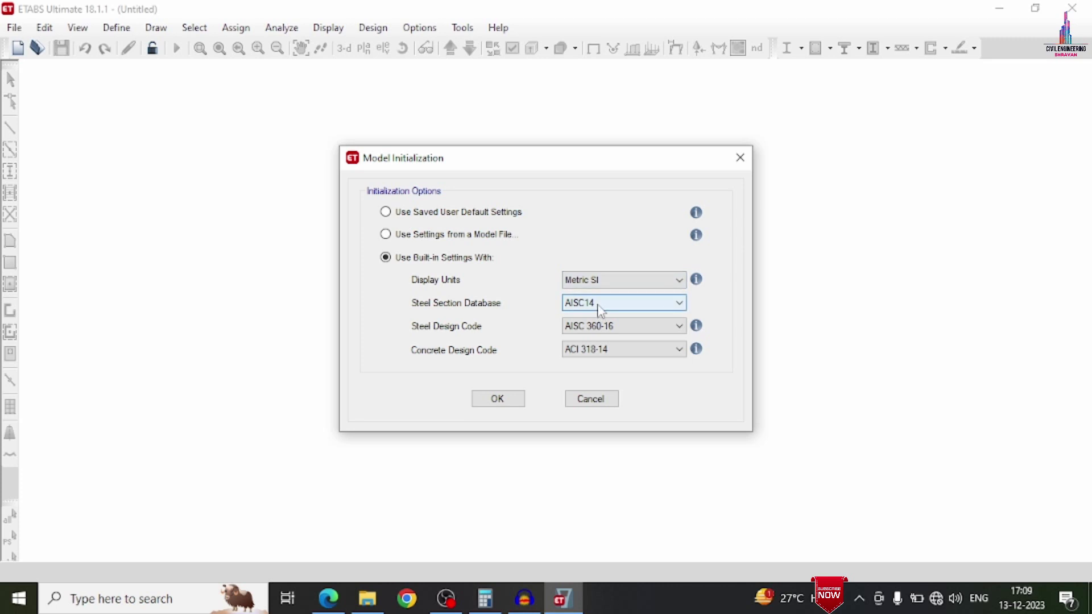
Step: Set the steel section database to Indian and the steel design code to IS 800:2007
{"action": "left_click", "coordinate": [600, 304]}
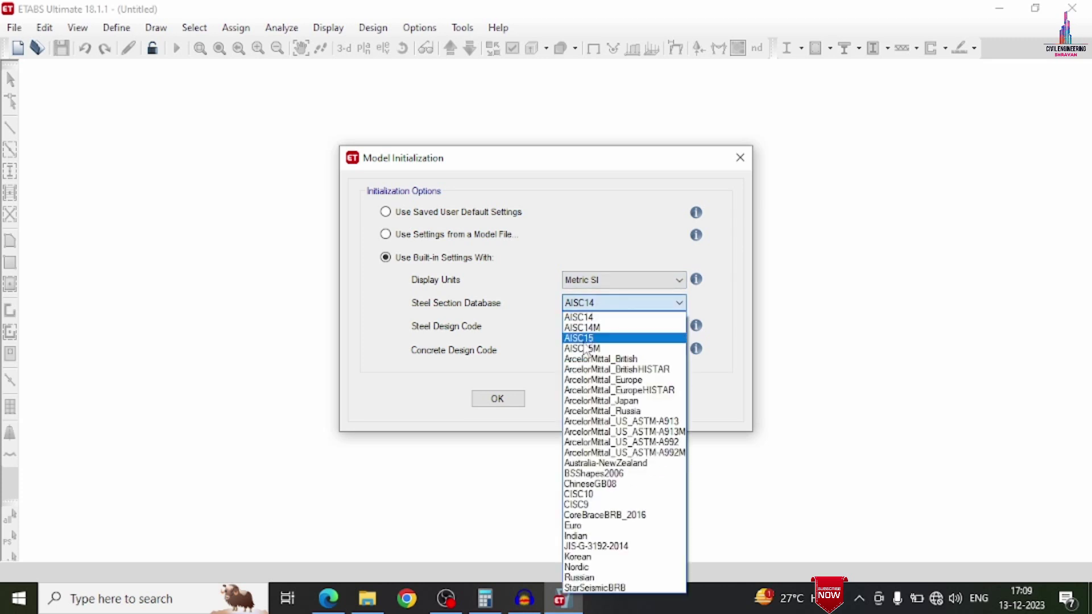
{"action": "key", "text": "i"}
{"action": "key", "text": "Return"}
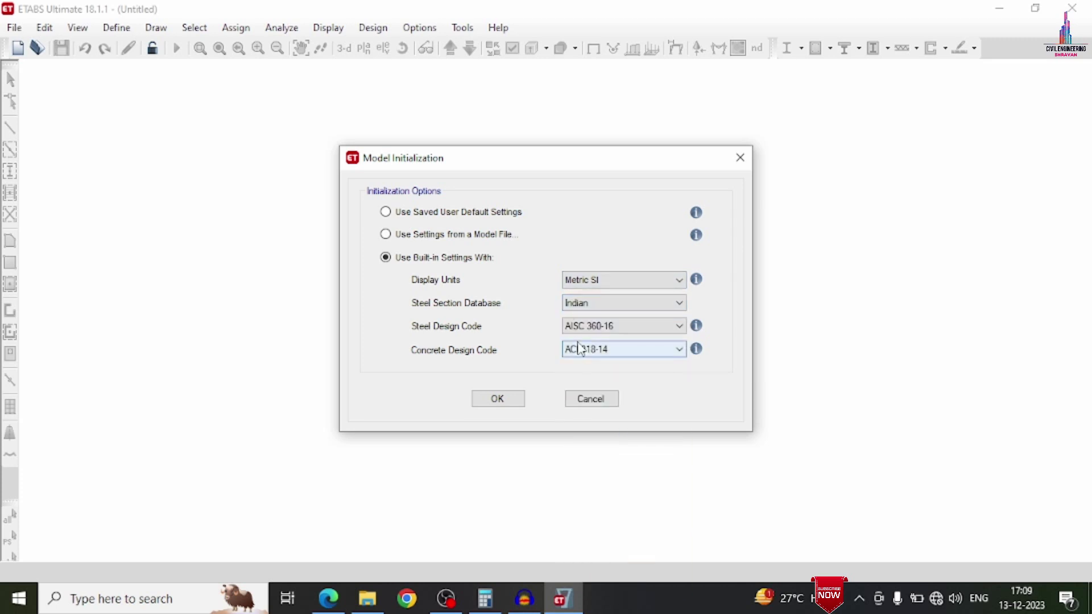
{"action": "left_click", "coordinate": [581, 329]}
{"action": "key", "text": "i"}
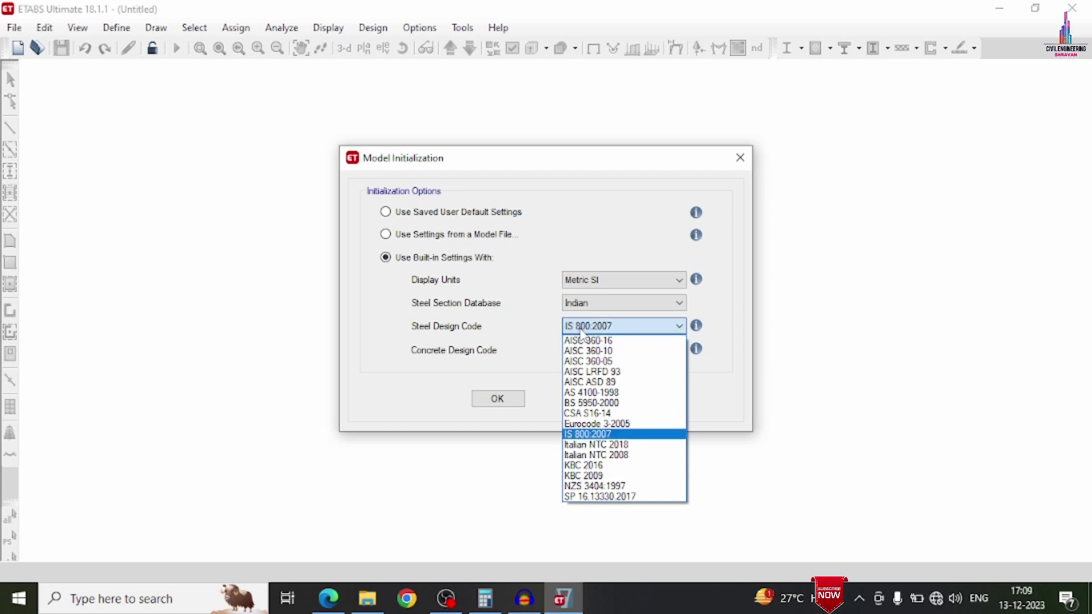
{"action": "key", "text": "Return"}
Step: Set the concrete design code to IS 456:2000 and accept the model initialization settings
{"action": "left_click", "coordinate": [594, 351]}
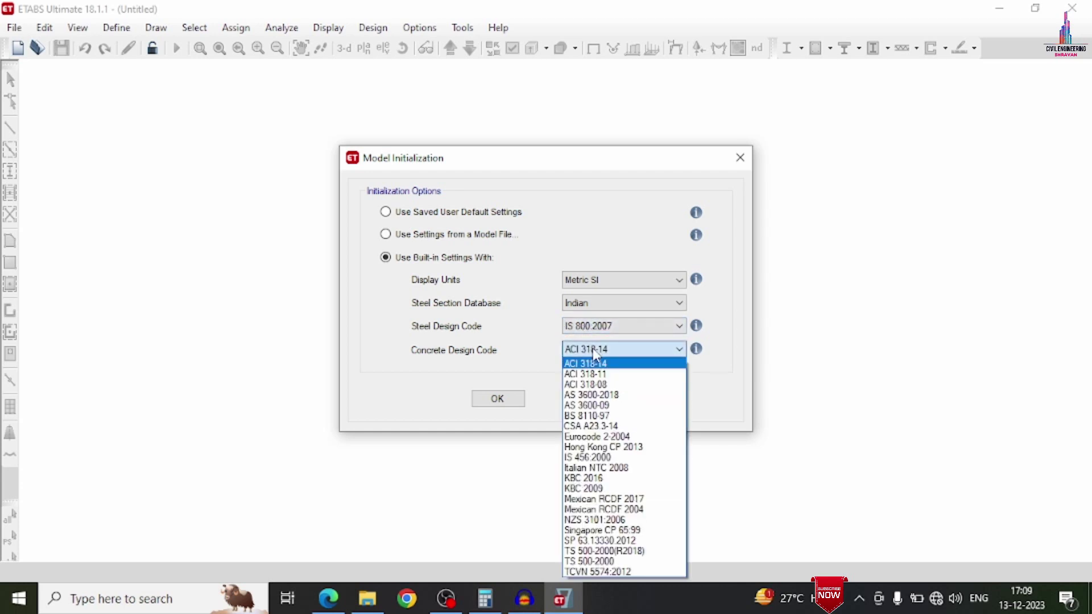
{"action": "key", "text": "i"}
{"action": "key", "text": "Return"}
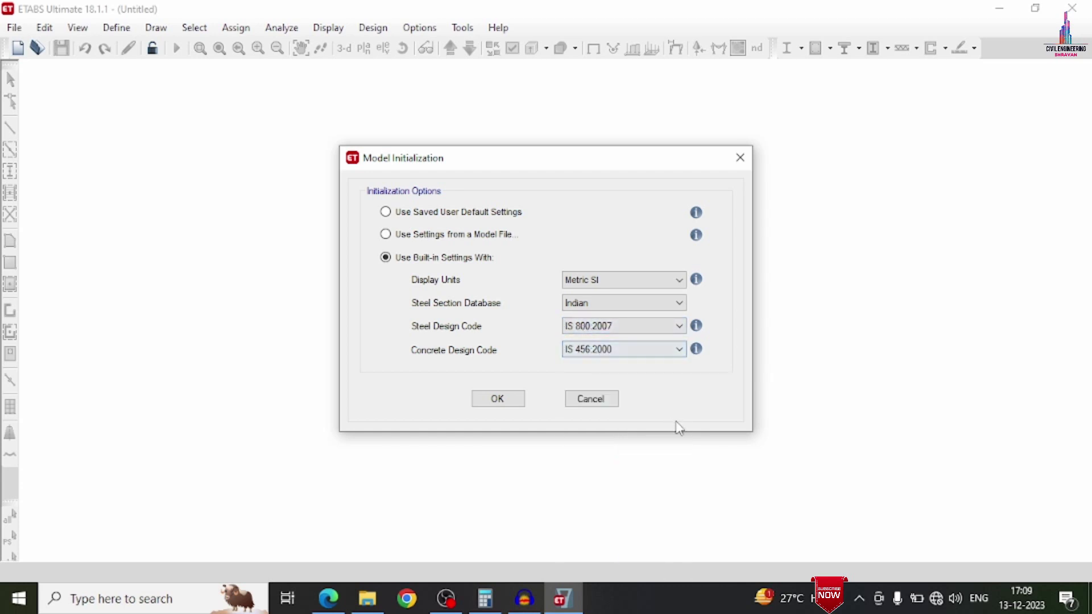
{"action": "left_click", "coordinate": [503, 407]}
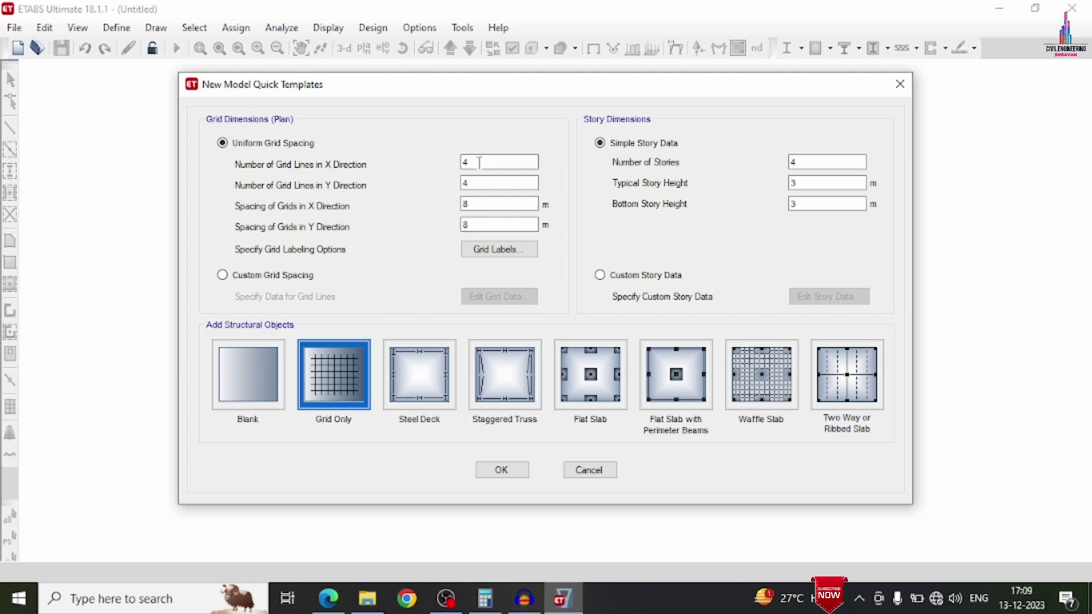
Step: Set the number of grid lines in the Y direction to 3 for the uniform grid
{"action": "left_click_drag", "start_coordinate": [481, 162], "coordinate": [446, 168]}
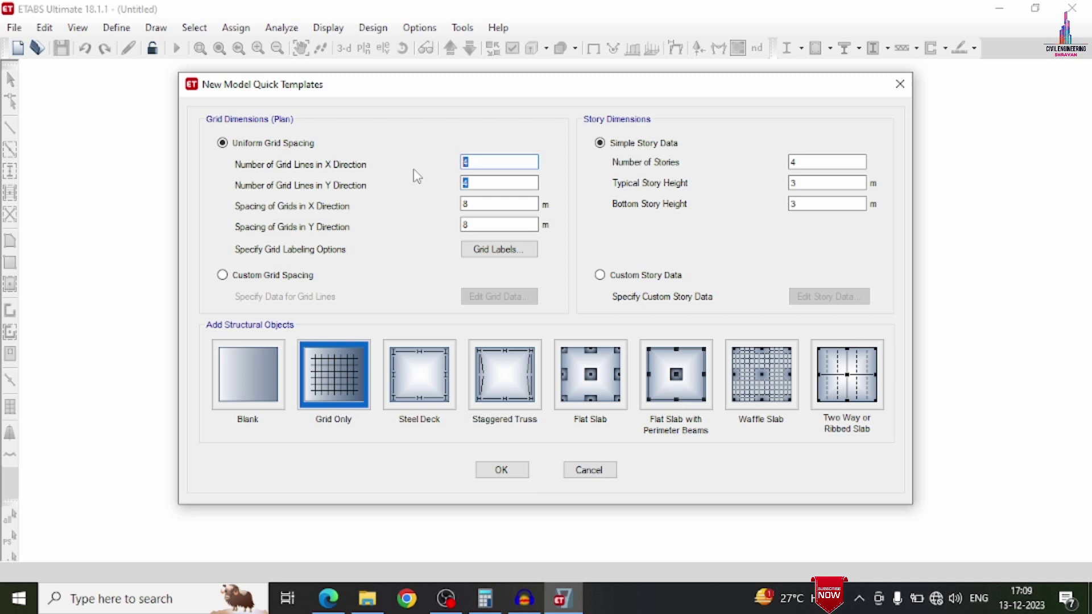
{"action": "key", "text": "Tab"}
{"action": "type", "text": "3"}
Step: Switch to custom grid spacing and display the grid line data as spacing instead of ordinates
{"action": "left_click", "coordinate": [268, 277]}
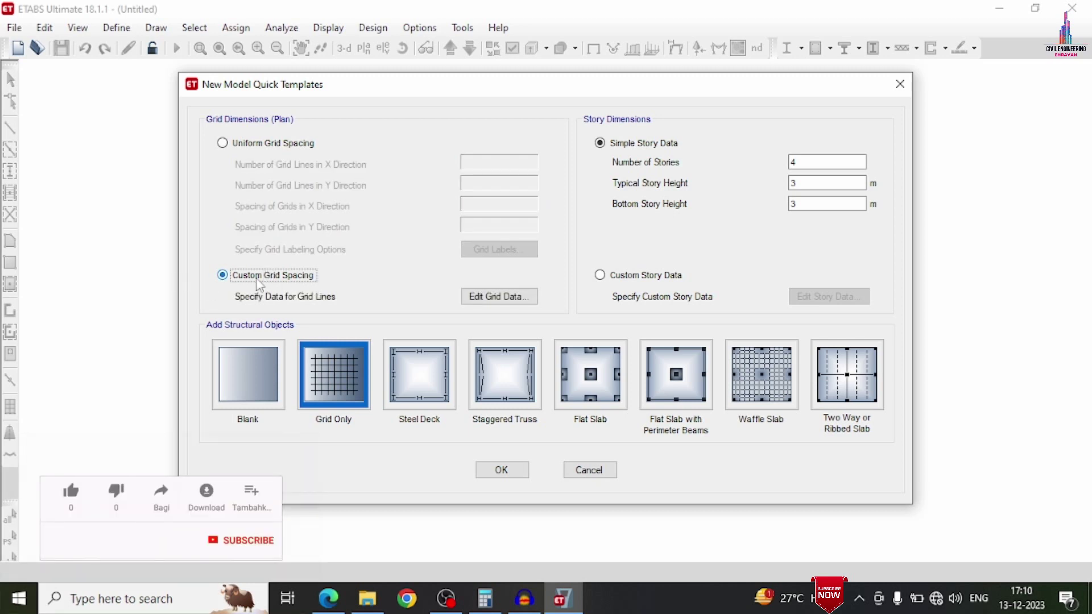
{"action": "left_click", "coordinate": [488, 297]}
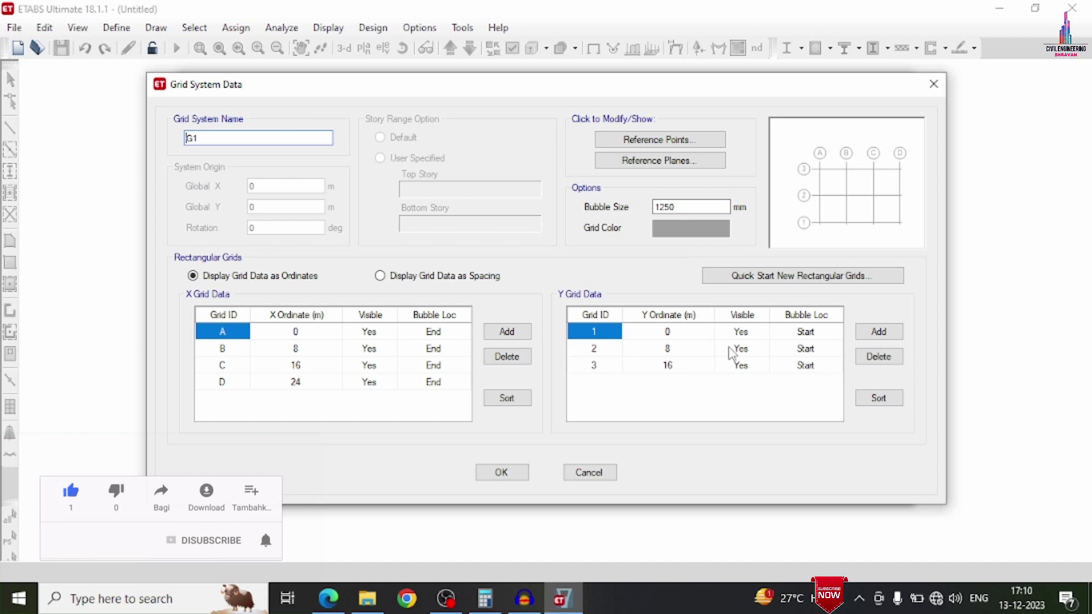
{"action": "left_click", "coordinate": [399, 280]}
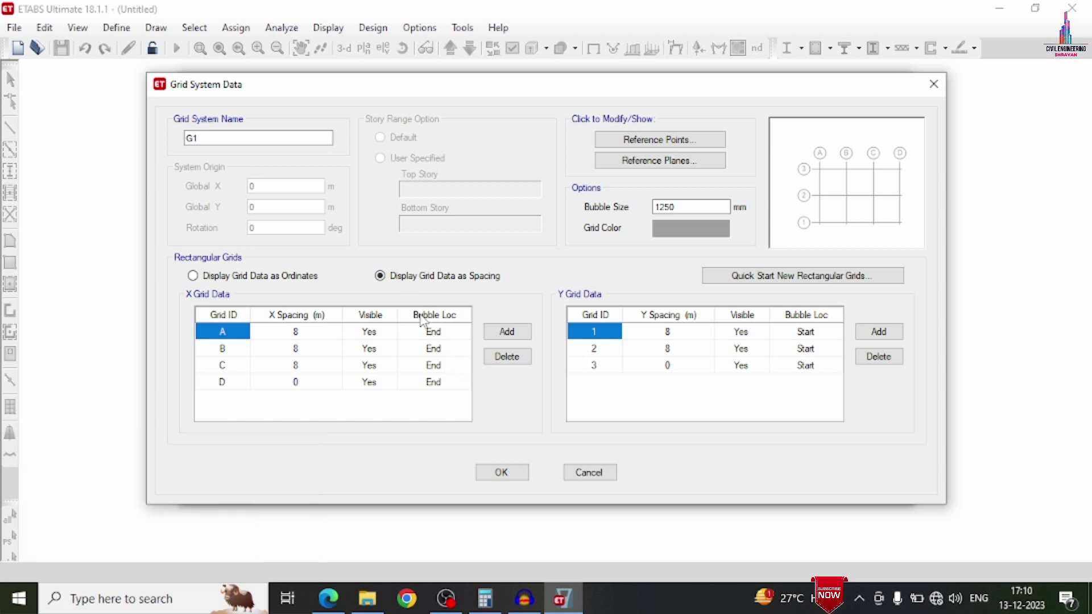
Step: Set the X grid spacings to 4.7 m for A, 5.38 m for B and 6.3 m for C
{"action": "left_click", "coordinate": [307, 333]}
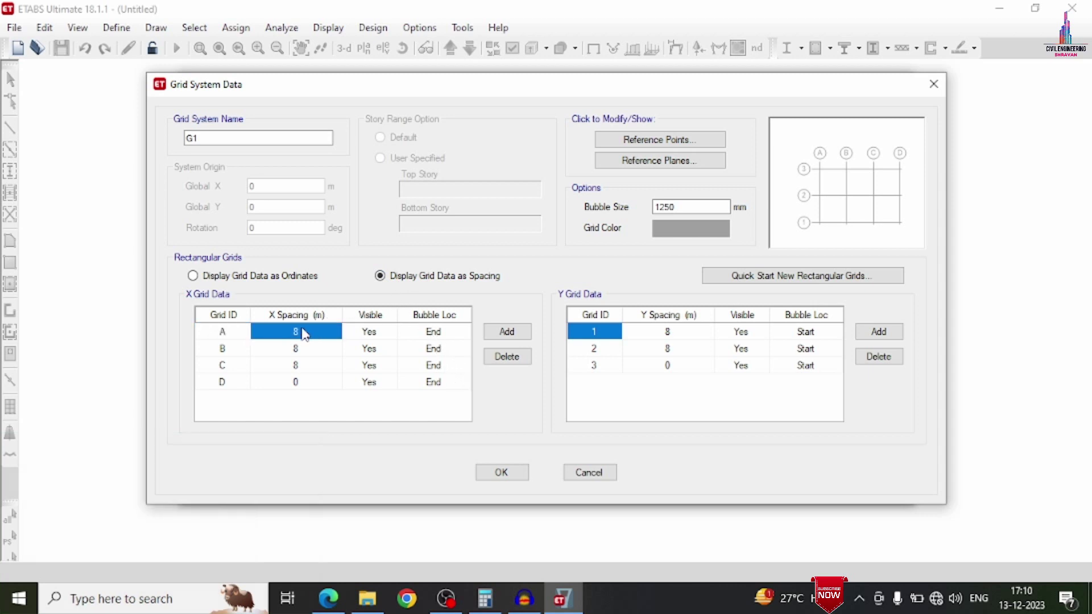
{"action": "type", "text": "4.7"}
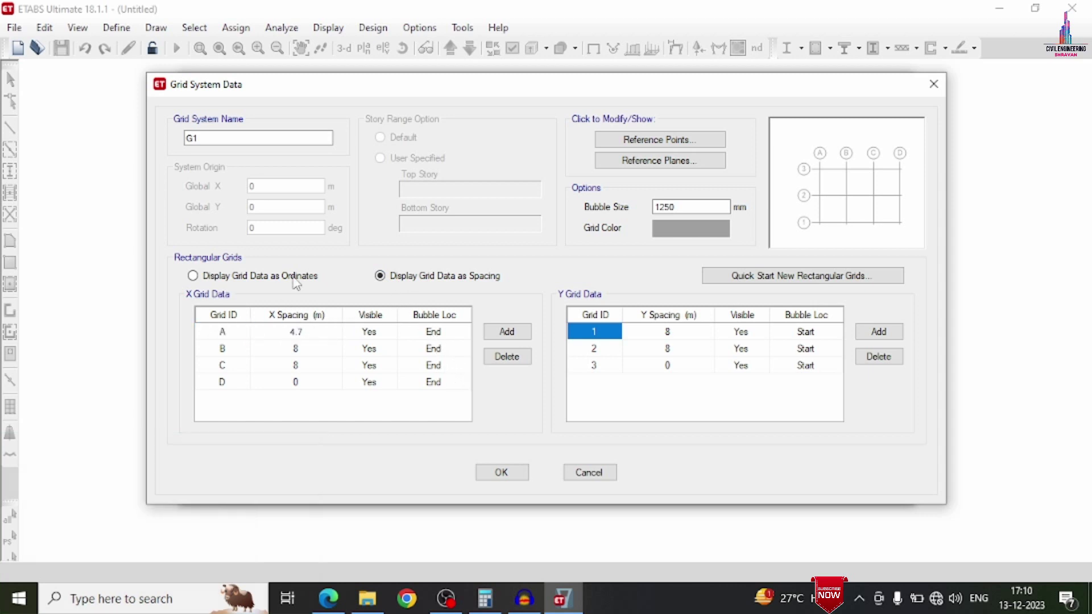
{"action": "left_click", "coordinate": [305, 352]}
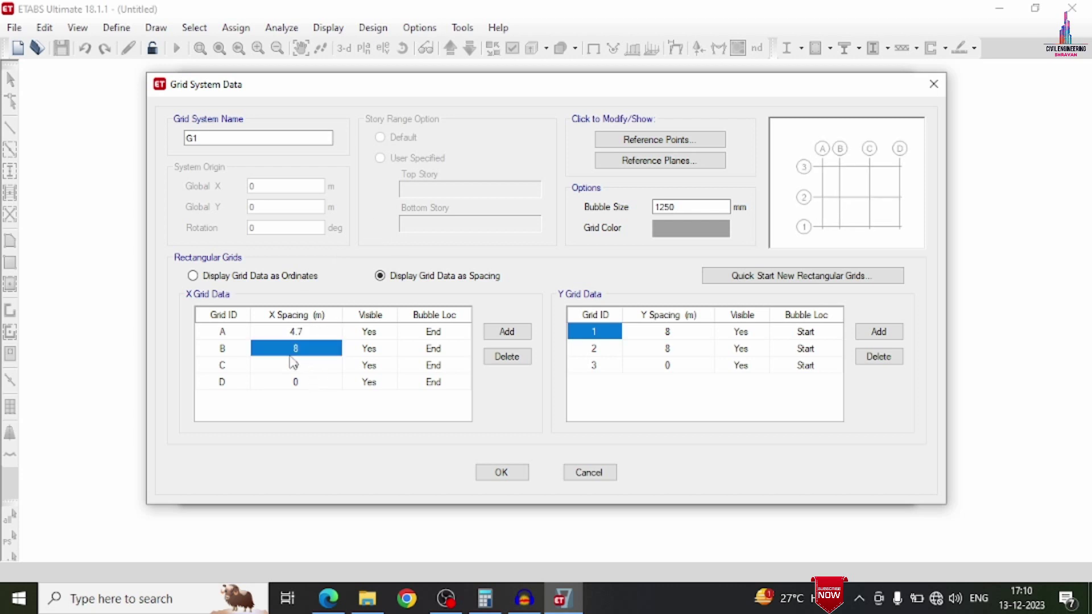
{"action": "type", "text": "5.38"}
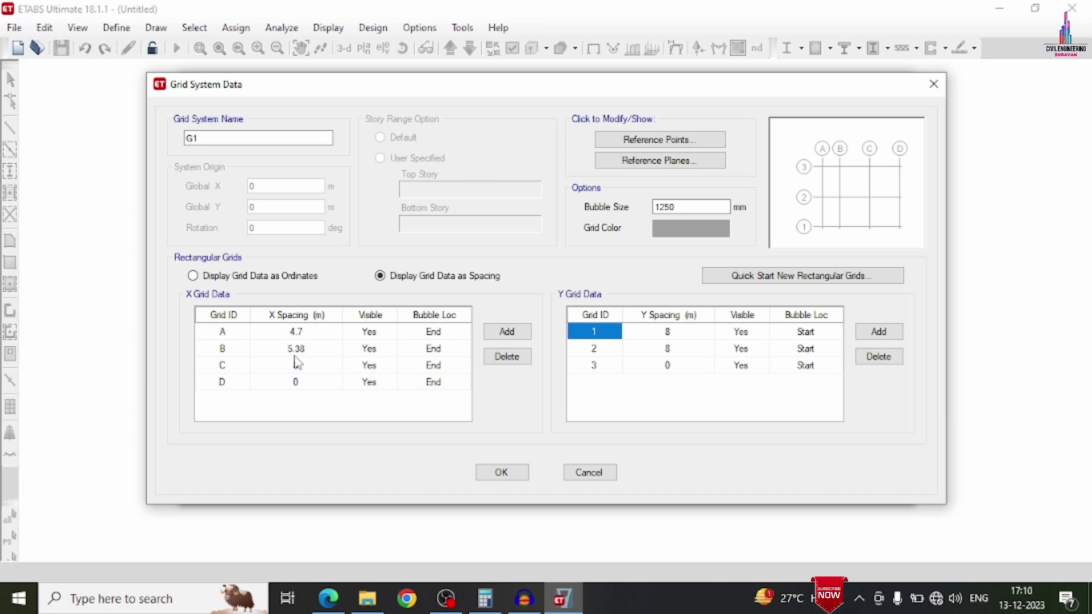
{"action": "left_click", "coordinate": [305, 370]}
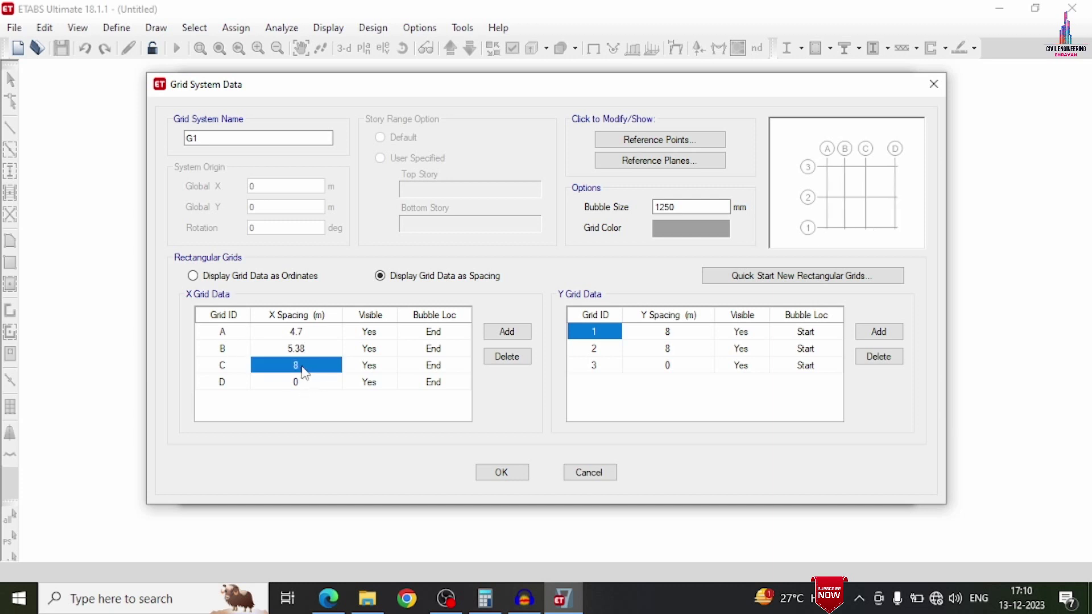
{"action": "type", "text": "6.3"}
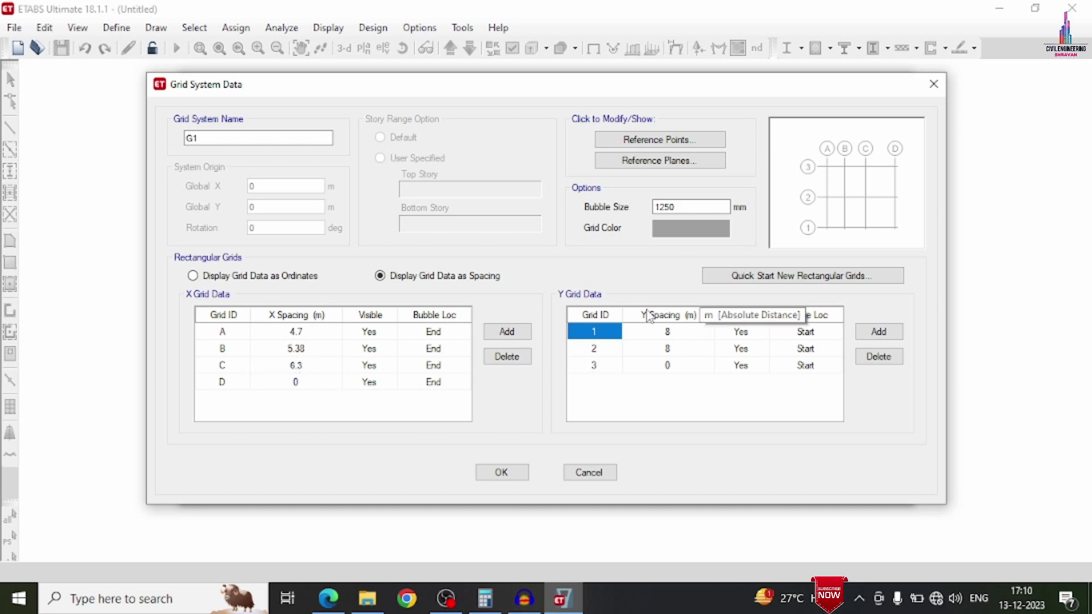
Step: Set the Y grid spacings to 4.26 m for grid 1 and 4.88 m for grid 2, and accept the grid data
{"action": "left_click", "coordinate": [668, 332]}
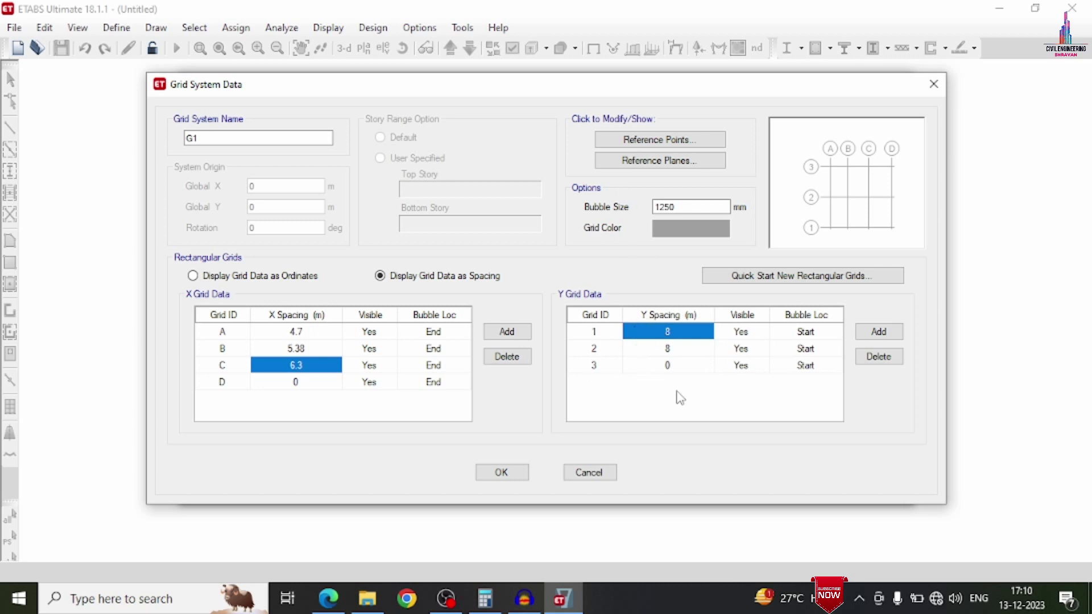
{"action": "type", "text": "4.26"}
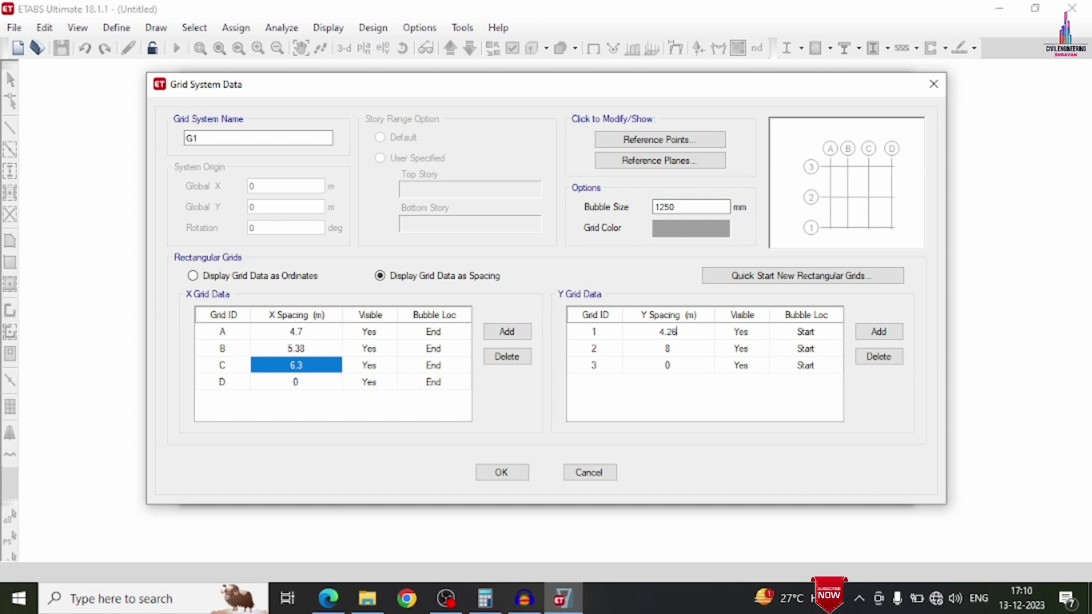
{"action": "left_click", "coordinate": [668, 348]}
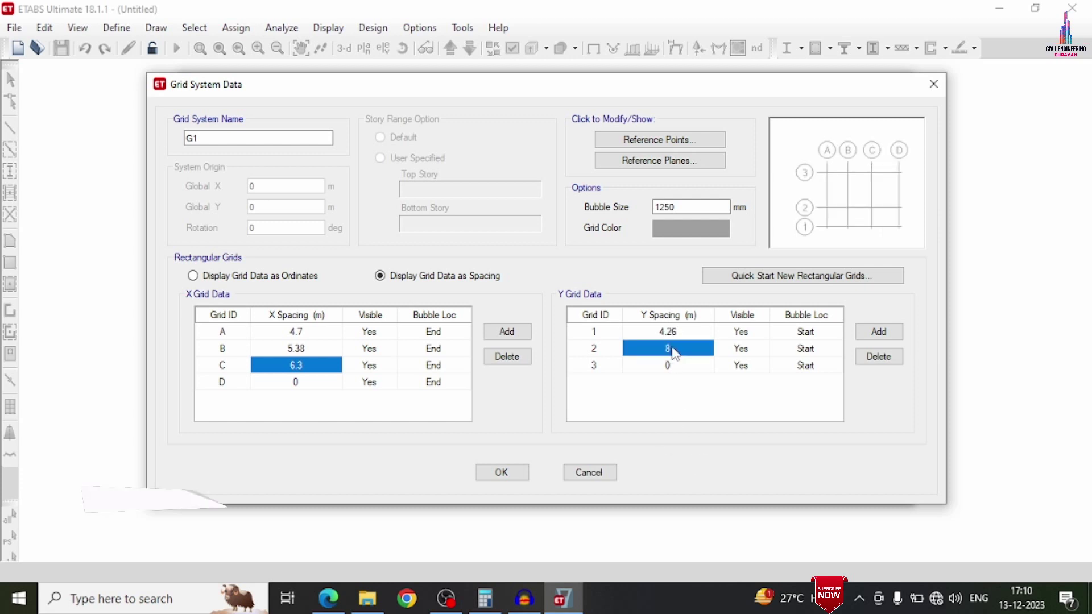
{"action": "type", "text": "4"}
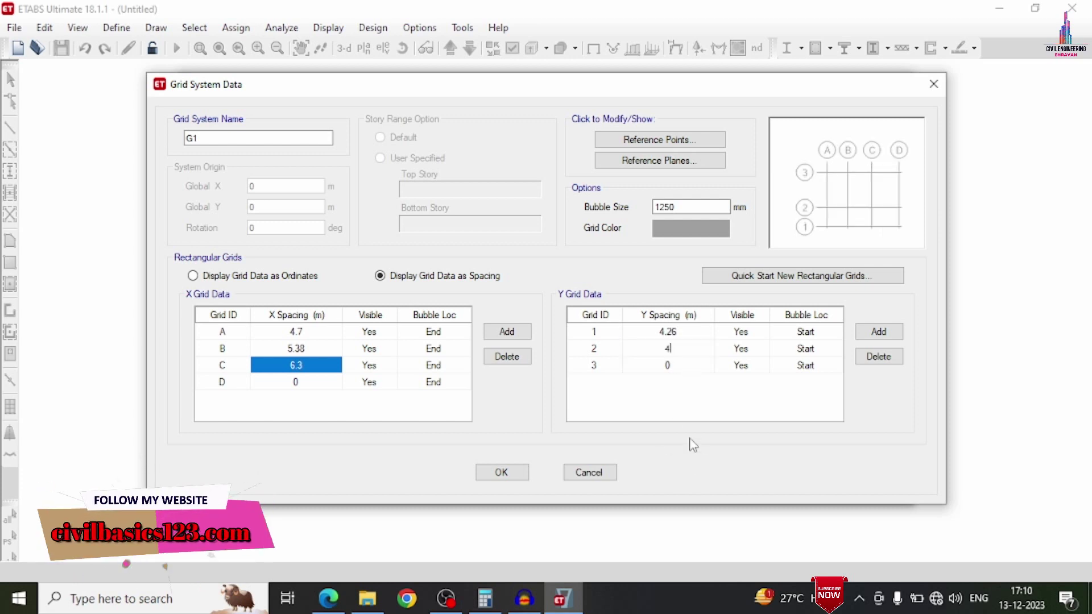
{"action": "type", "text": ".88"}
{"action": "left_click", "coordinate": [679, 334]}
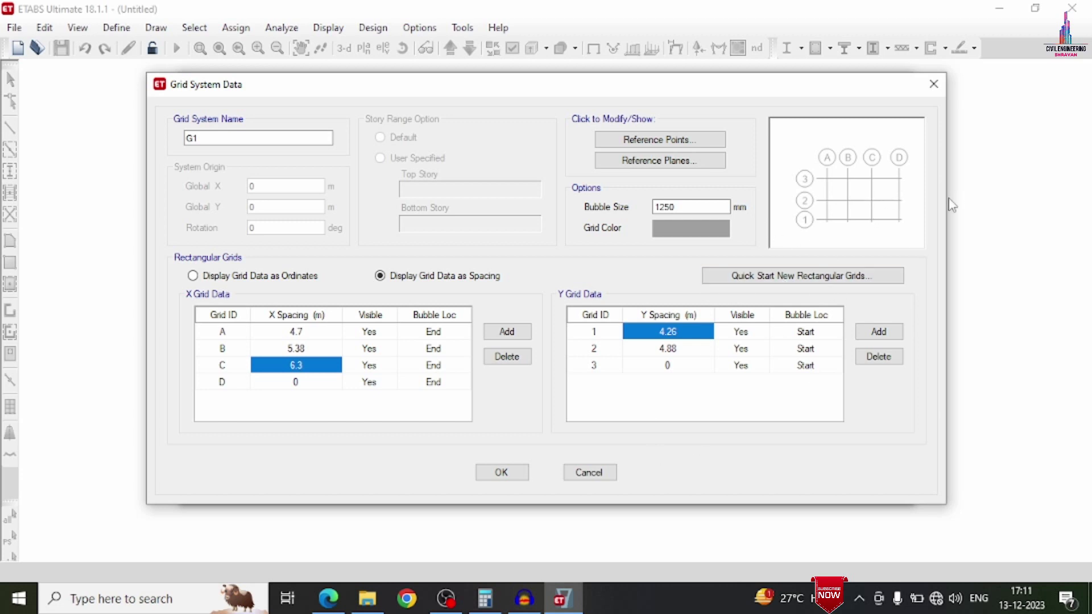
{"action": "left_click", "coordinate": [501, 472]}
Step: Set the number of stories to 5 and create the model from the Grid Only template
{"action": "double_click", "coordinate": [797, 162]}
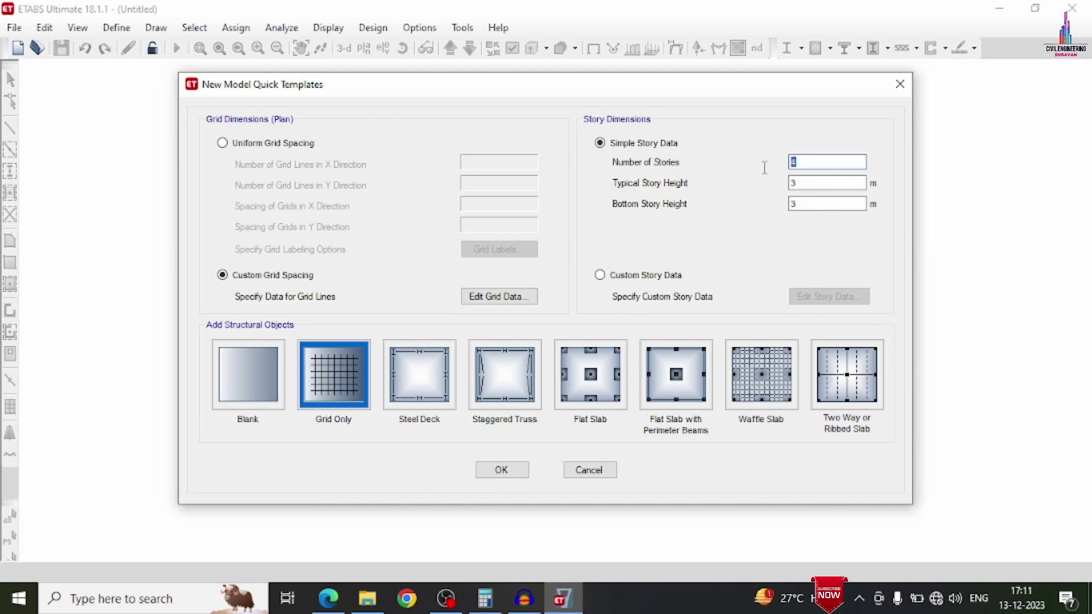
{"action": "type", "text": "5"}
{"action": "left_click", "coordinate": [853, 182]}
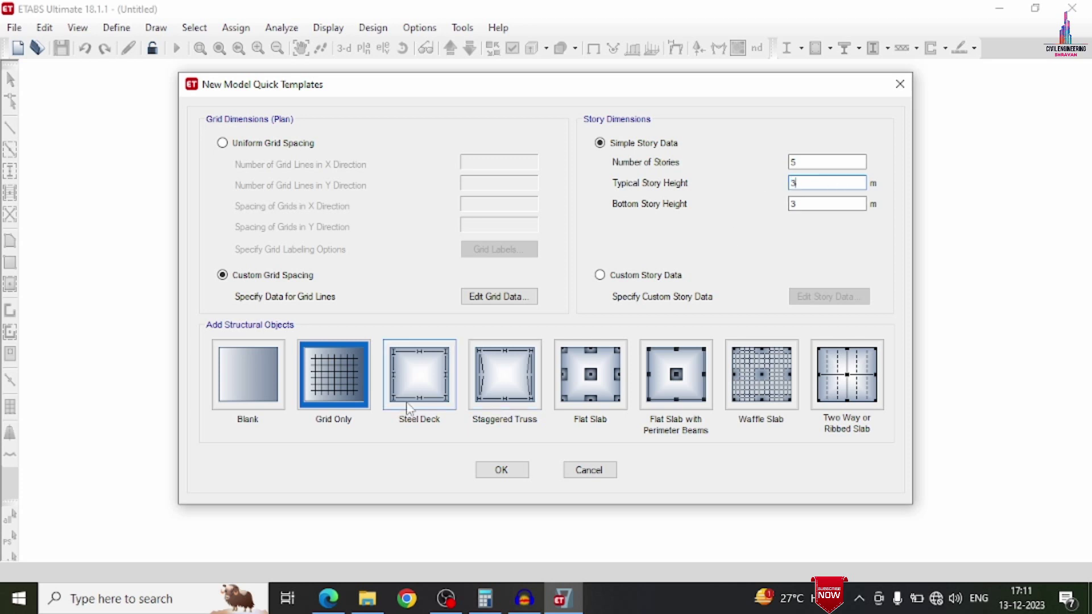
{"action": "left_click", "coordinate": [329, 373]}
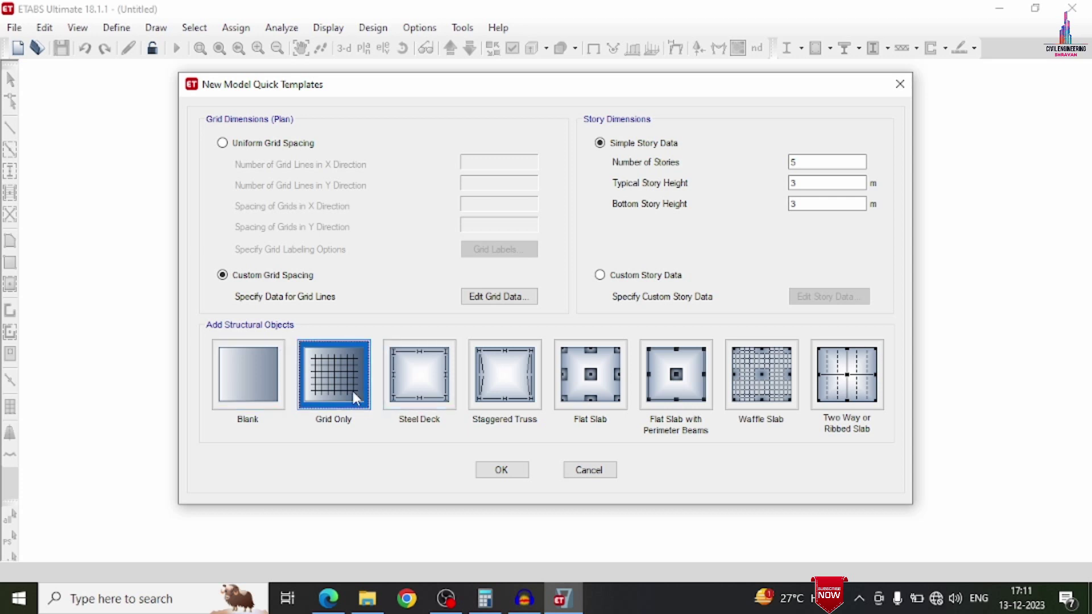
{"action": "left_click", "coordinate": [500, 469]}
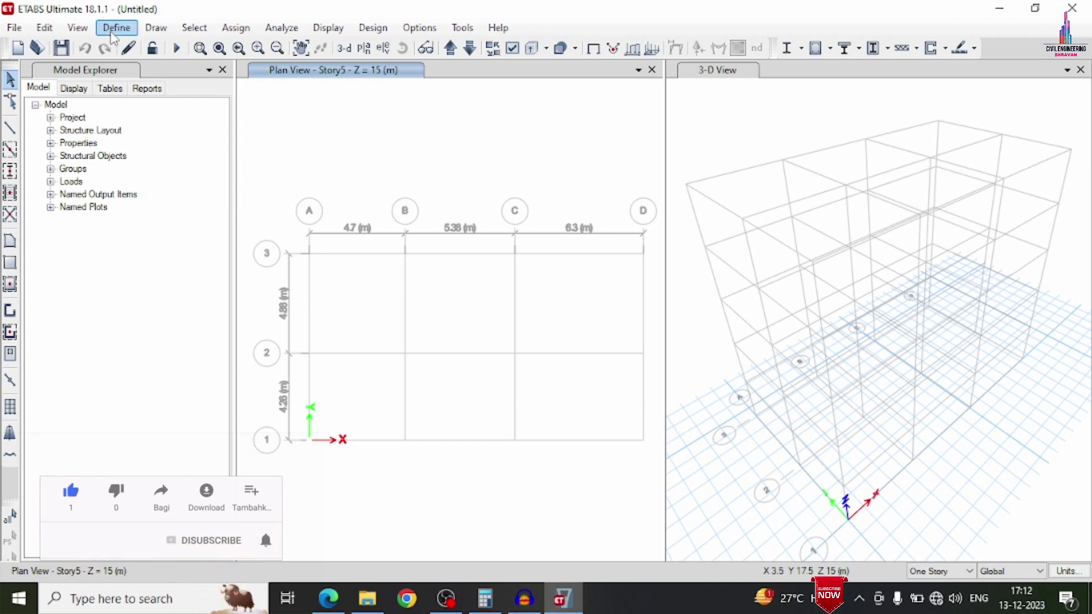
Step: Add a new concrete material with region India, Indian standard and grade M25, accepting its default properties
{"action": "left_click", "coordinate": [115, 27]}
{"action": "left_click", "coordinate": [162, 49]}
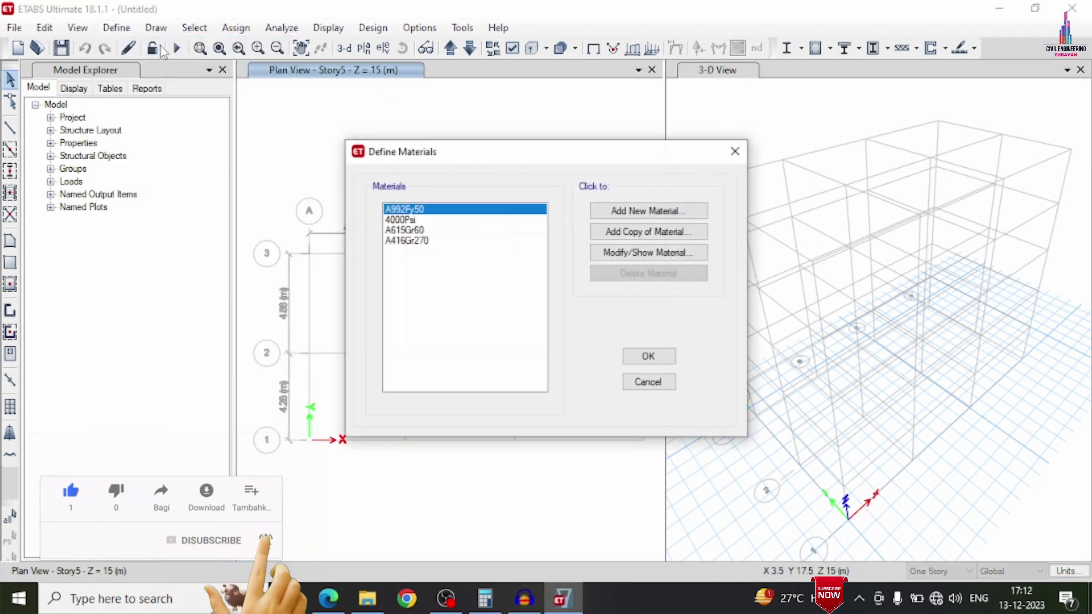
{"action": "left_click", "coordinate": [648, 210]}
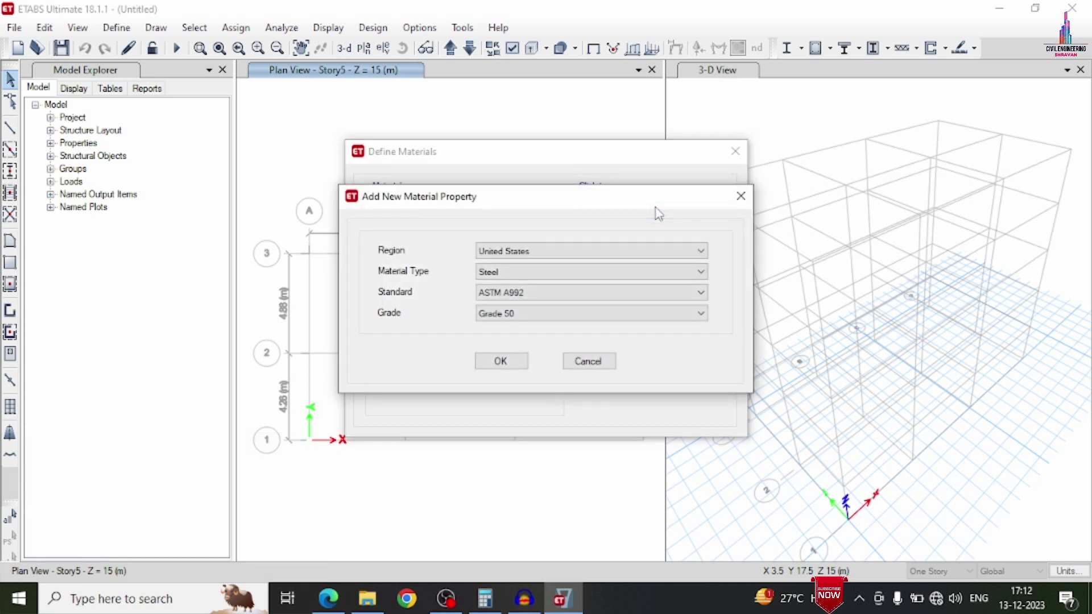
{"action": "left_click", "coordinate": [598, 252]}
{"action": "left_click", "coordinate": [511, 287]}
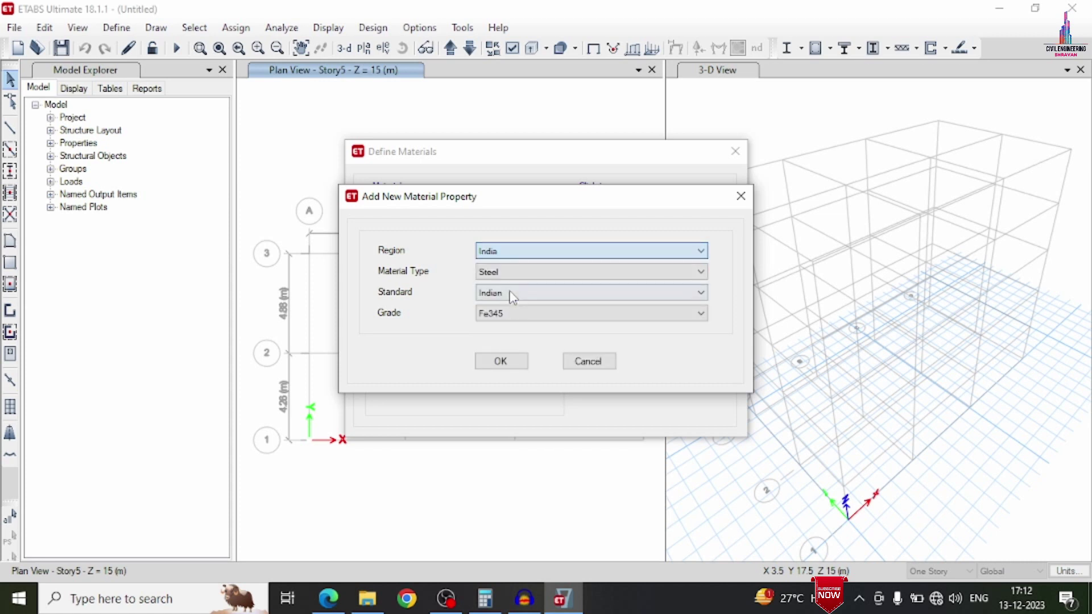
{"action": "left_click", "coordinate": [509, 273]}
{"action": "left_click", "coordinate": [506, 298]}
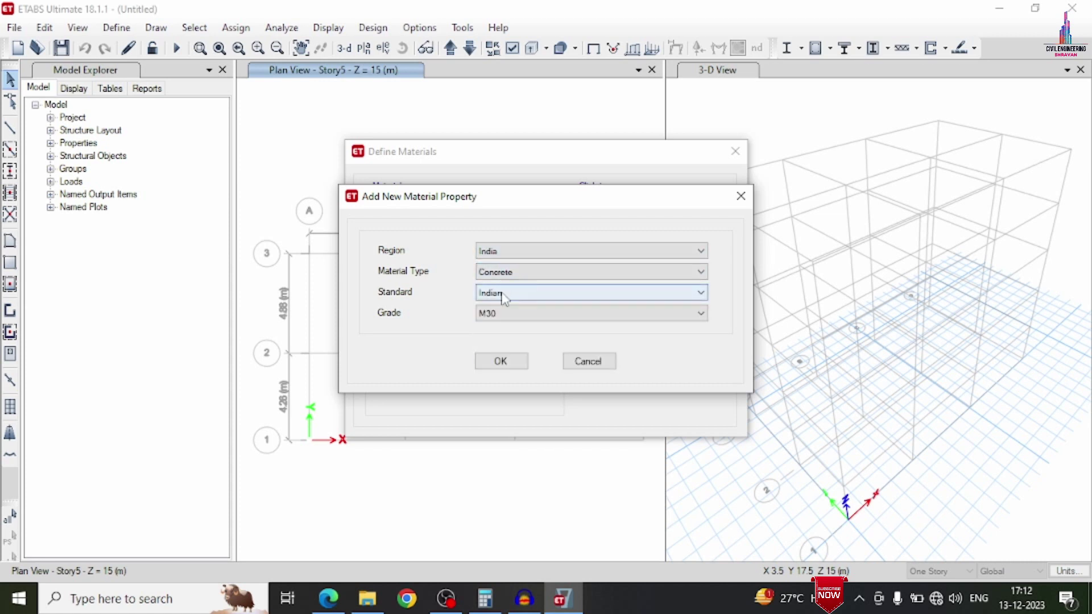
{"action": "left_click", "coordinate": [501, 314]}
{"action": "left_click", "coordinate": [503, 351]}
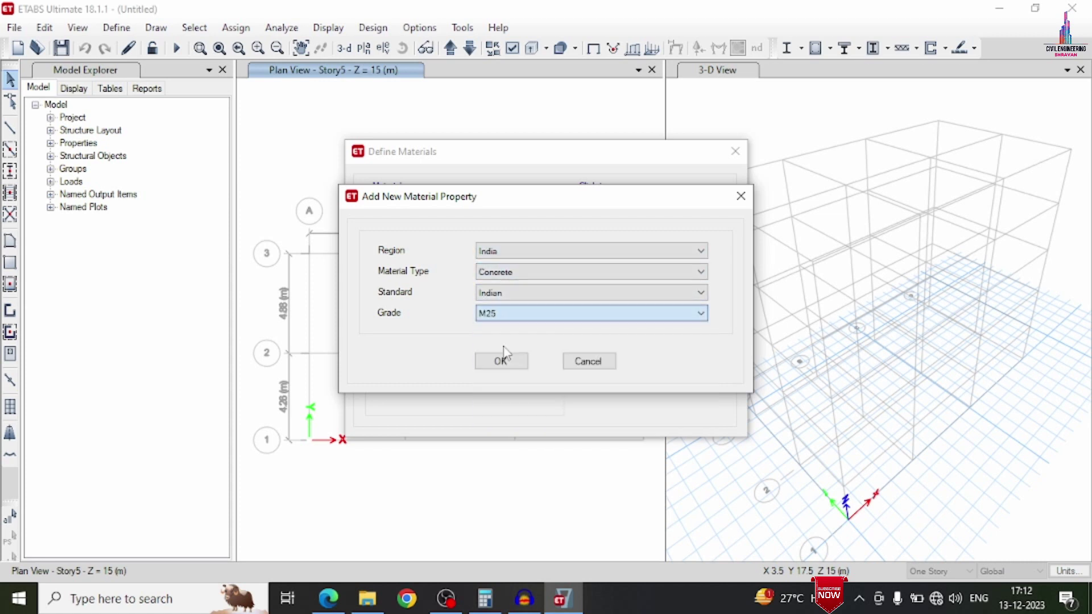
{"action": "left_click", "coordinate": [502, 361]}
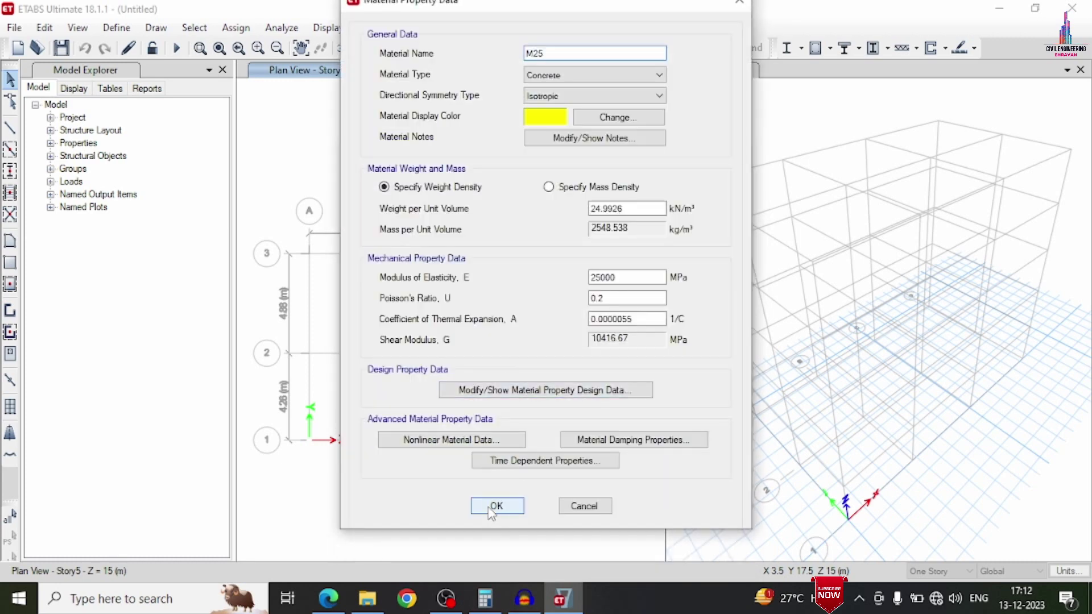
{"action": "left_click", "coordinate": [495, 507]}
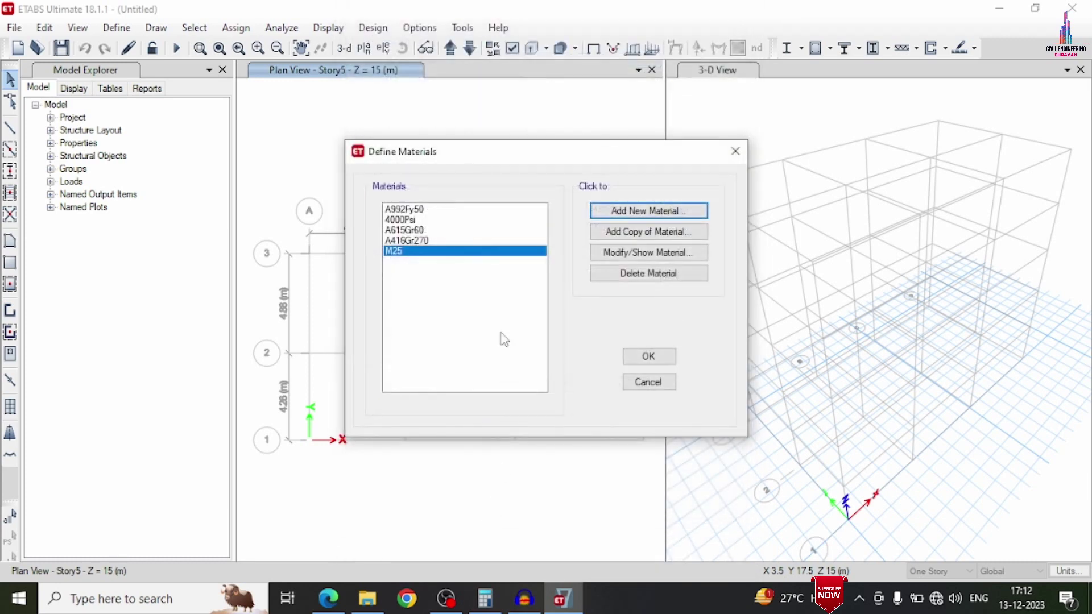
Step: Add a new Indian rebar material of grade HYSD Grade 500 and accept the material definitions
{"action": "left_click", "coordinate": [616, 213]}
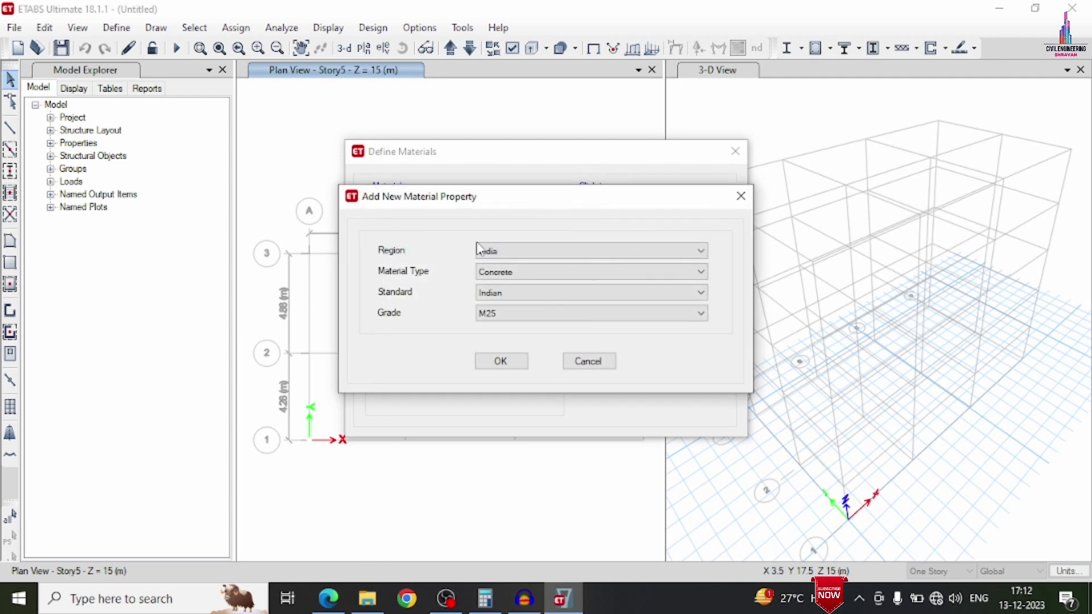
{"action": "left_click", "coordinate": [510, 273]}
{"action": "left_click", "coordinate": [495, 329]}
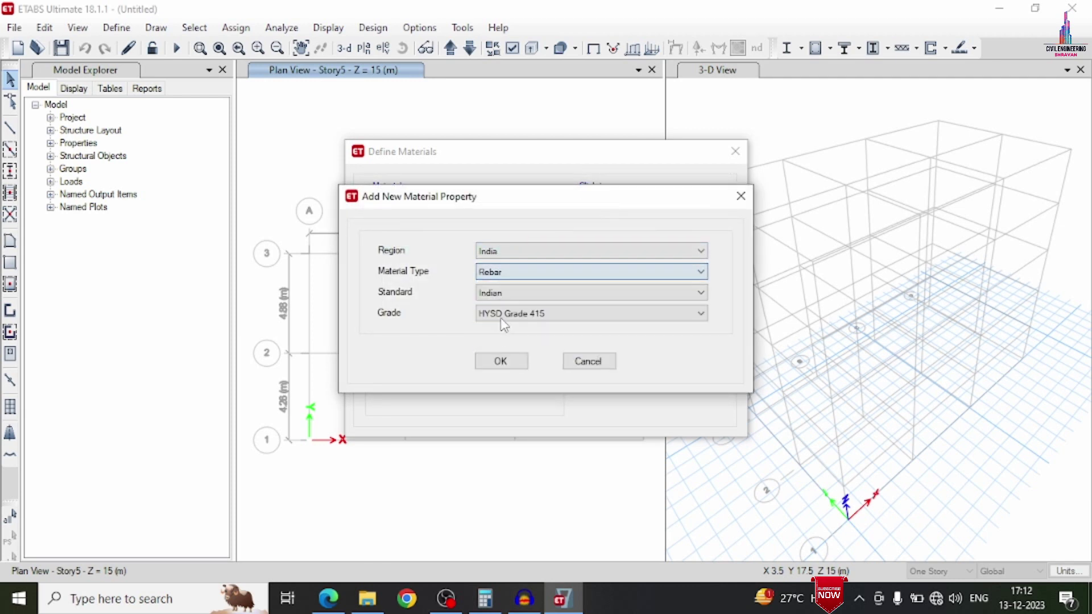
{"action": "left_click", "coordinate": [510, 314]}
{"action": "left_click", "coordinate": [511, 348]}
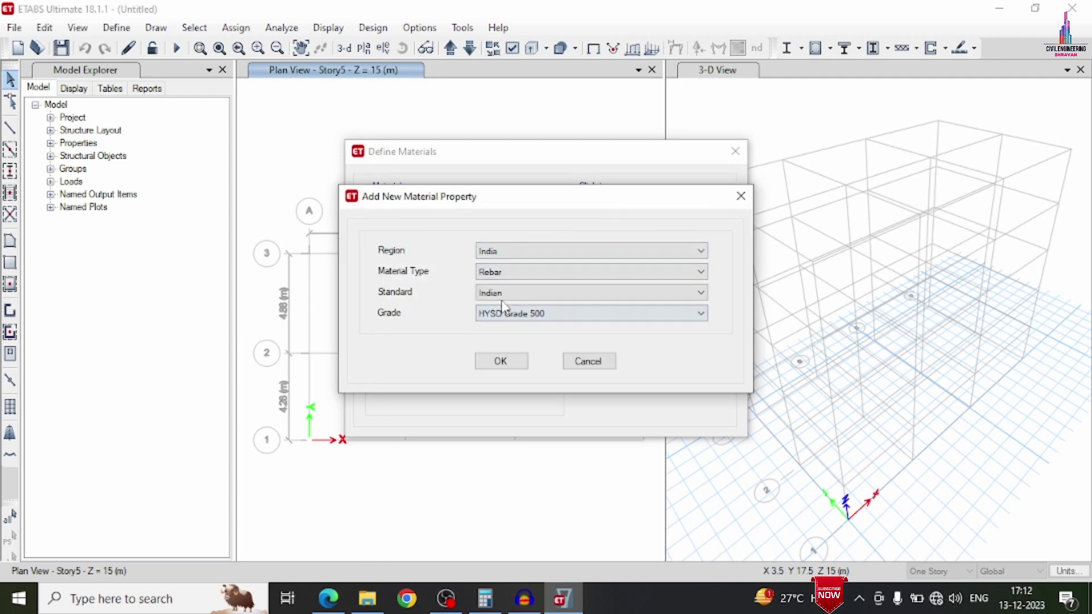
{"action": "left_click", "coordinate": [517, 366]}
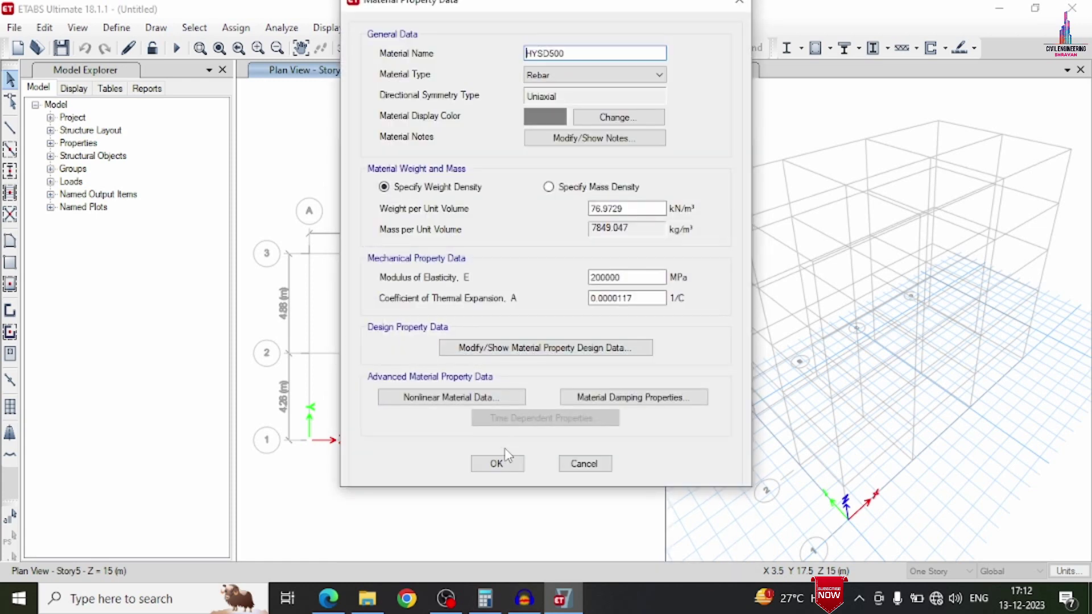
{"action": "left_click", "coordinate": [504, 463]}
{"action": "left_click", "coordinate": [648, 361]}
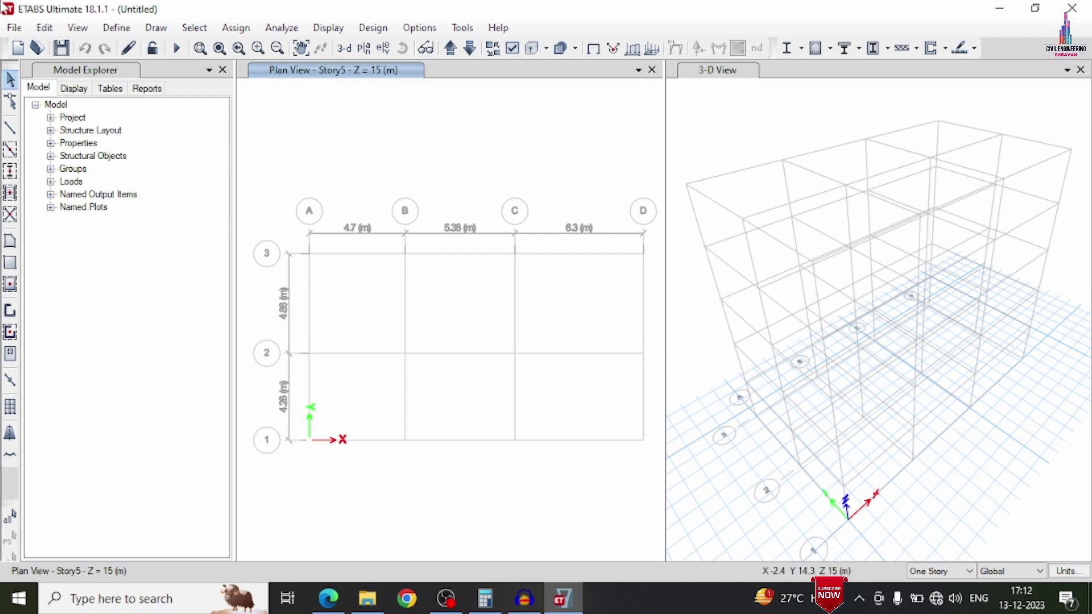
Step: Open the list of frame section properties
{"action": "left_click", "coordinate": [117, 27]}
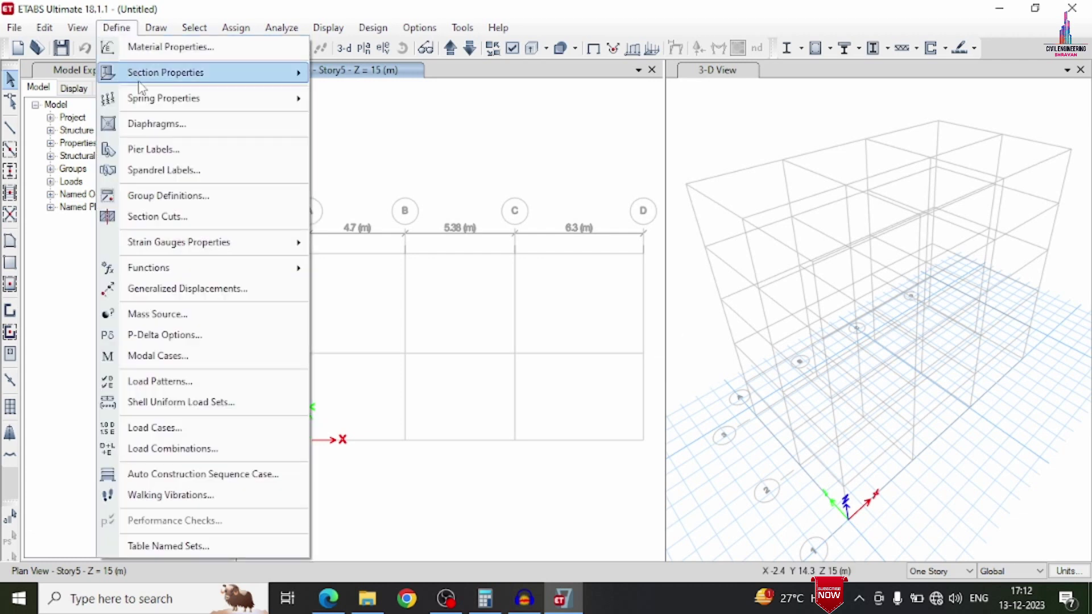
{"action": "mouse_move", "coordinate": [141, 83]}
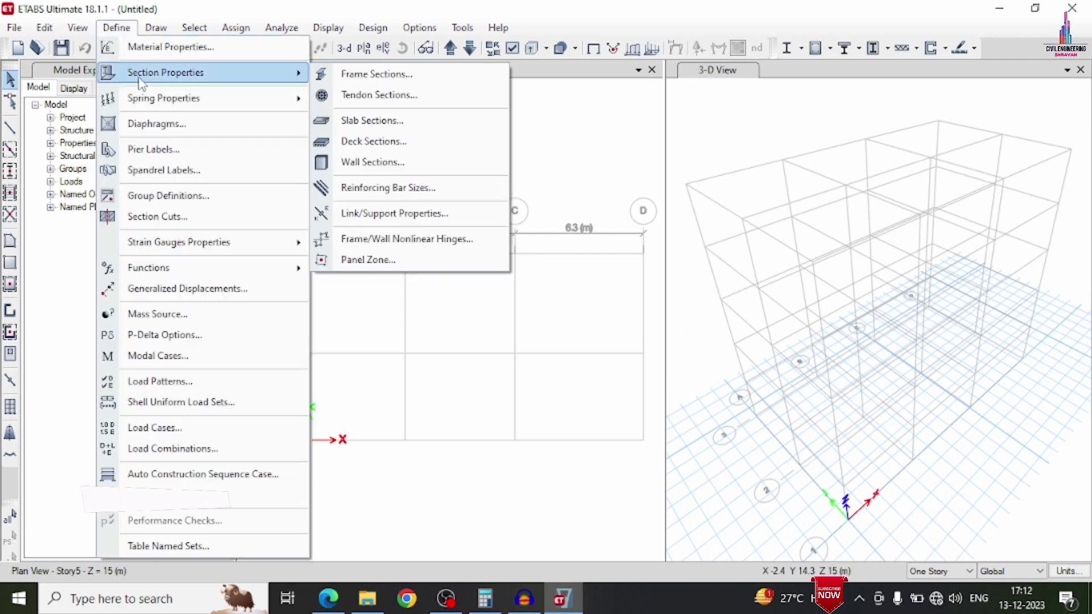
{"action": "left_click", "coordinate": [353, 74]}
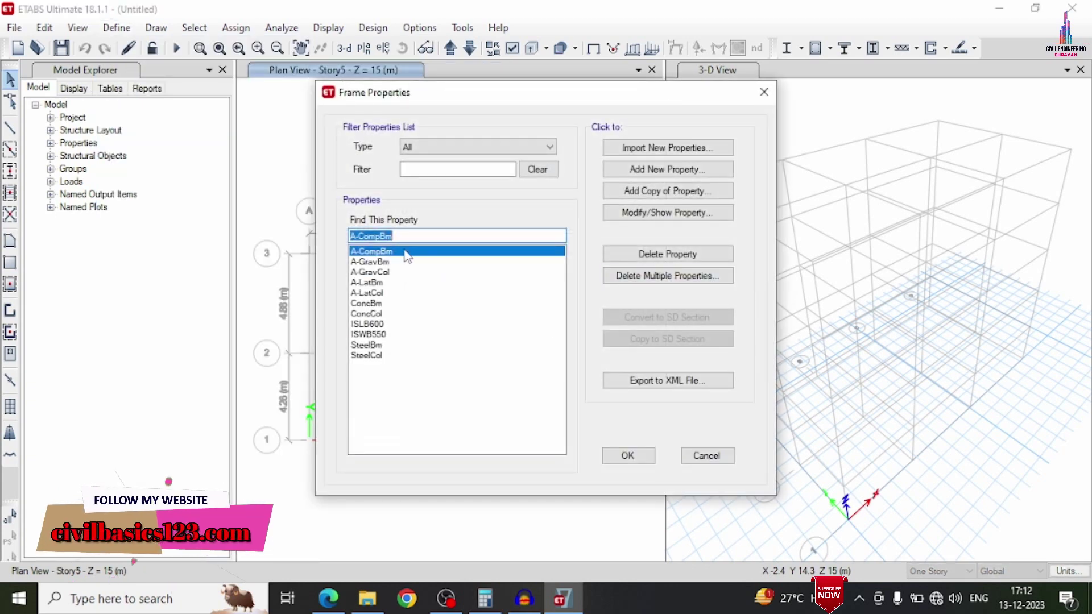
Step: Try to delete the ISWB550 frame section on its own from the properties list
{"action": "left_click", "coordinate": [401, 355]}
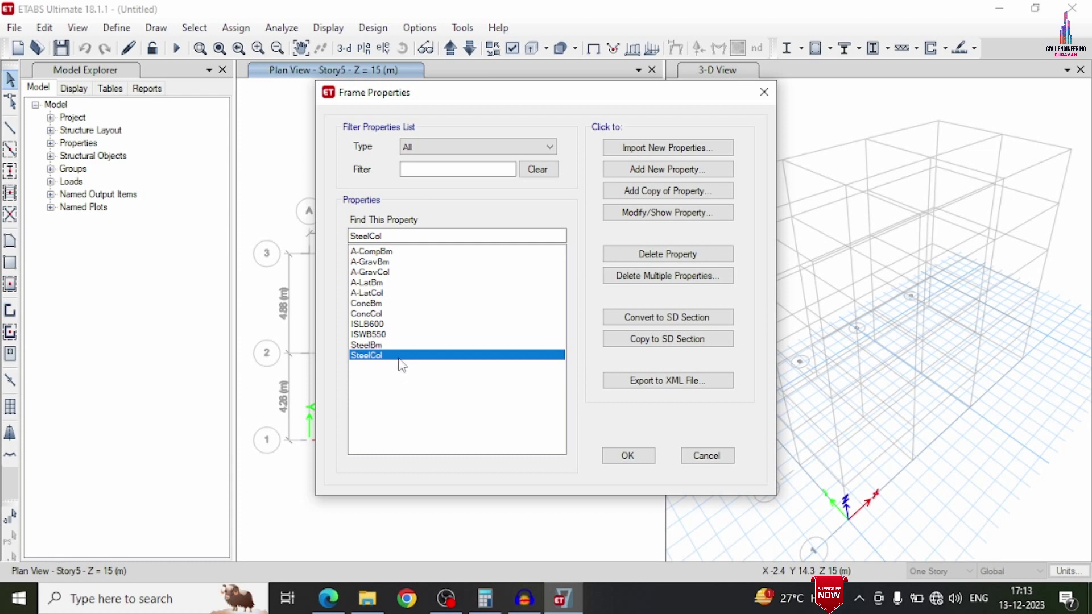
{"action": "left_click", "coordinate": [371, 252]}
{"action": "left_click", "coordinate": [370, 263]}
{"action": "left_click", "coordinate": [370, 272]}
{"action": "left_click", "coordinate": [369, 303]}
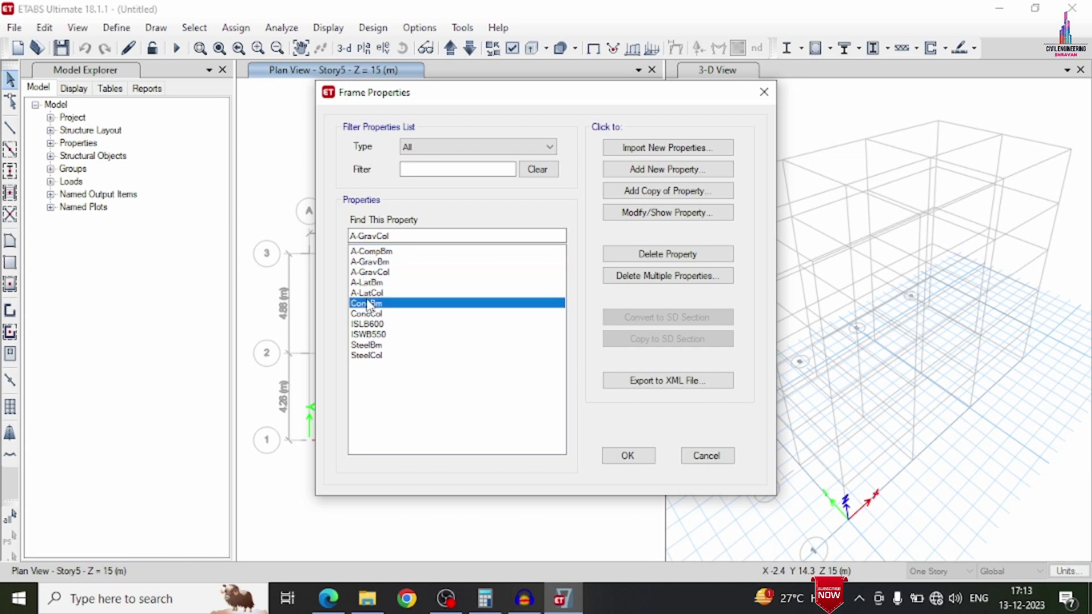
{"action": "left_click", "coordinate": [401, 335]}
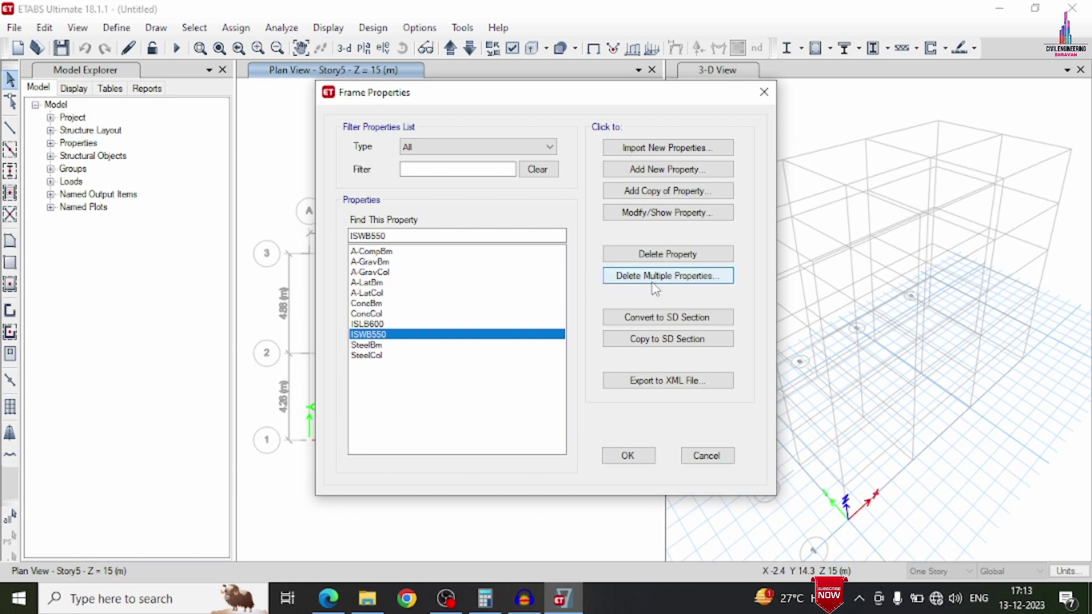
{"action": "left_click", "coordinate": [669, 256]}
{"action": "left_click", "coordinate": [651, 358]}
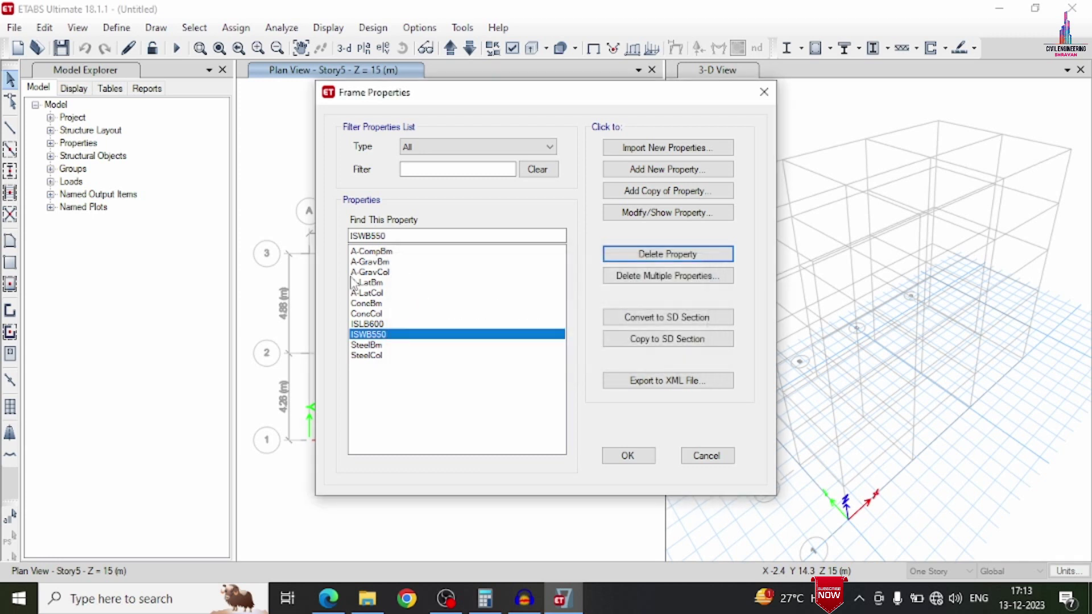
Step: Delete all the default frame sections in bulk, including ISLB600 and ISWB550, and accept the deletion
{"action": "left_click_drag", "start_coordinate": [392, 252], "coordinate": [413, 356]}
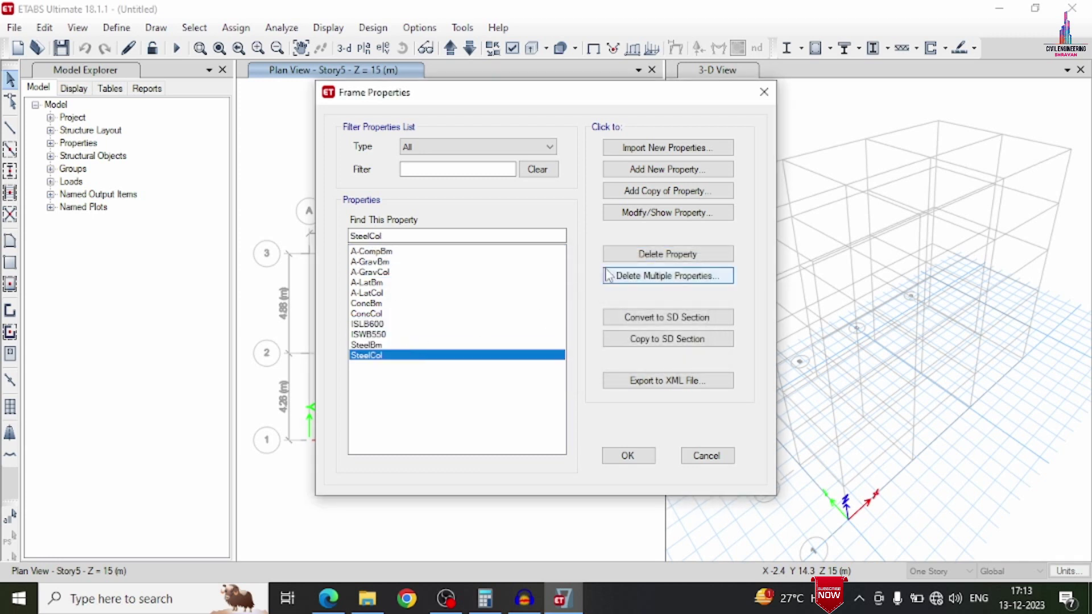
{"action": "left_click", "coordinate": [629, 276]}
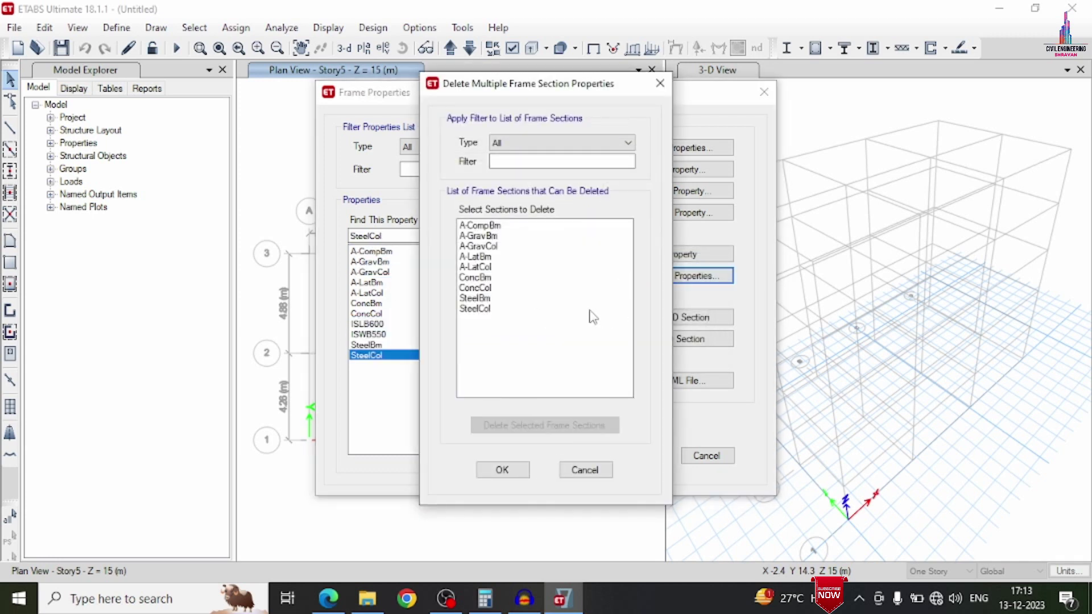
{"action": "left_click_drag", "start_coordinate": [492, 226], "coordinate": [519, 341]}
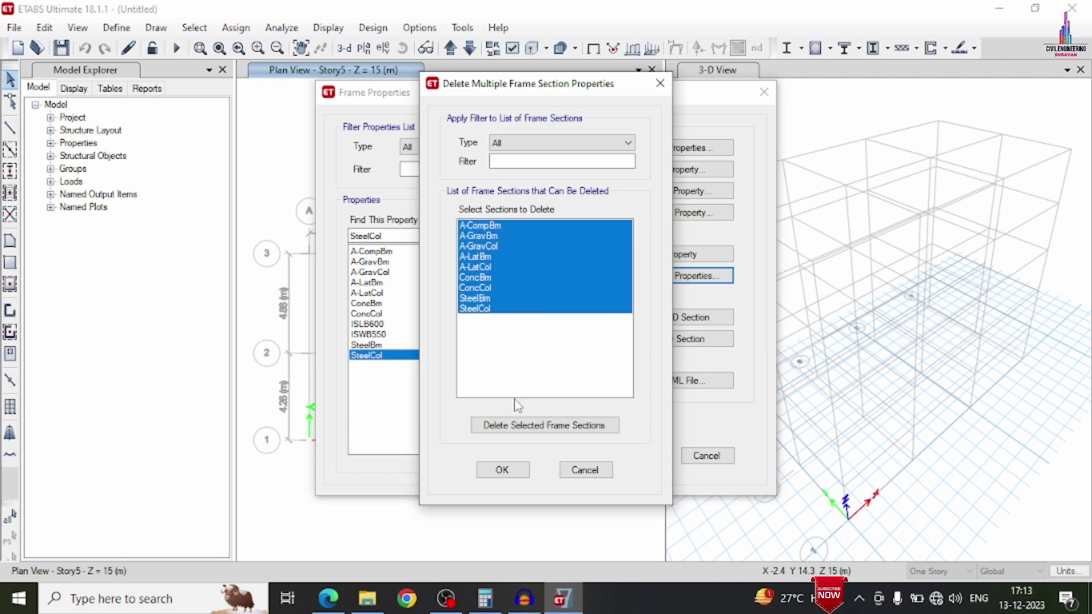
{"action": "left_click", "coordinate": [520, 425]}
{"action": "left_click_drag", "start_coordinate": [520, 225], "coordinate": [519, 248]}
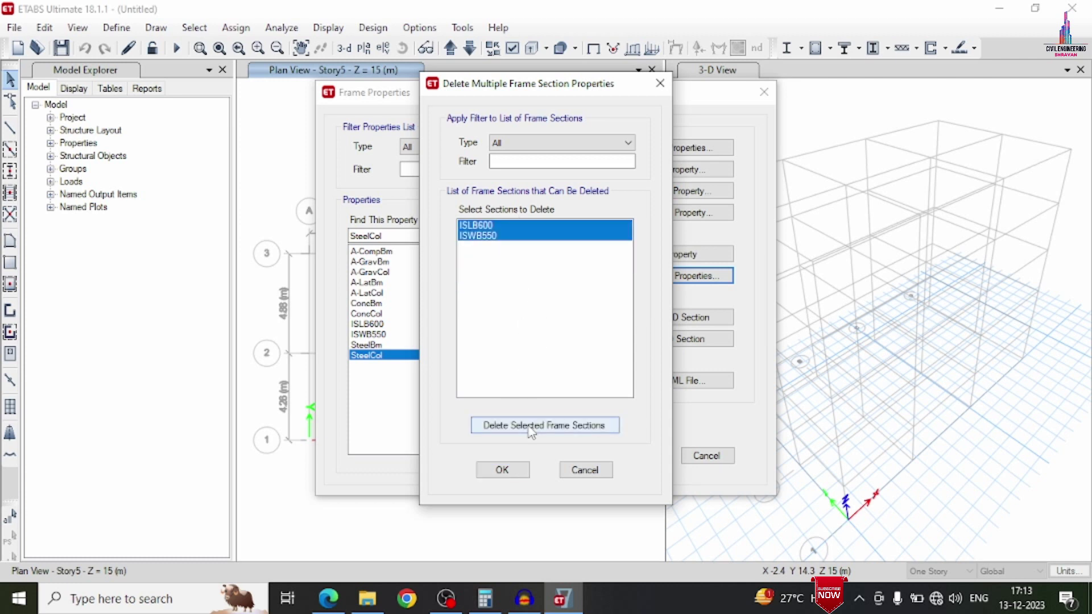
{"action": "left_click", "coordinate": [530, 426]}
{"action": "left_click", "coordinate": [670, 358]}
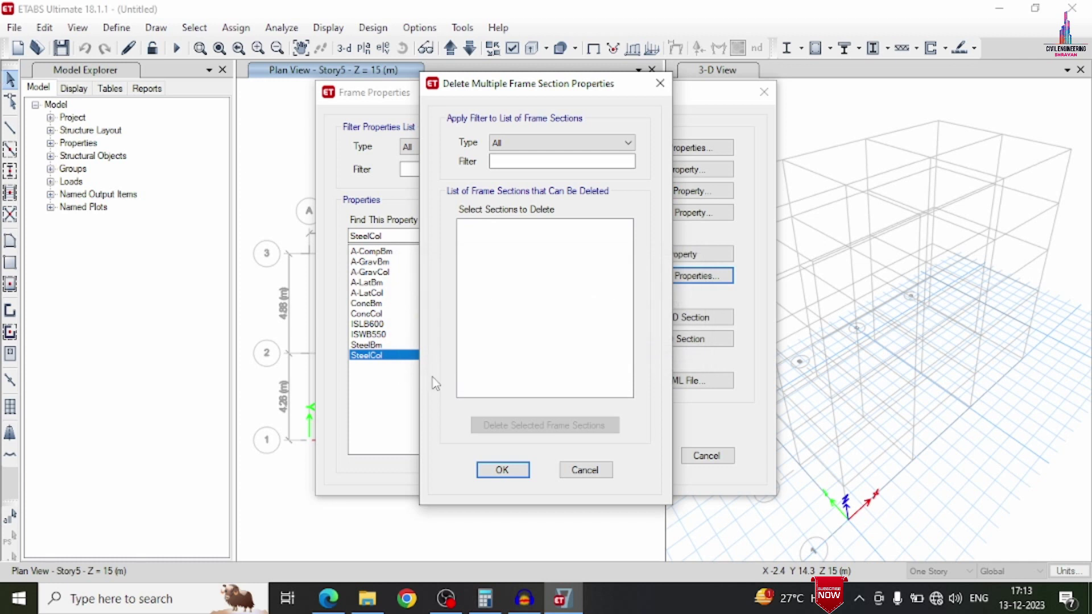
{"action": "left_click", "coordinate": [505, 472]}
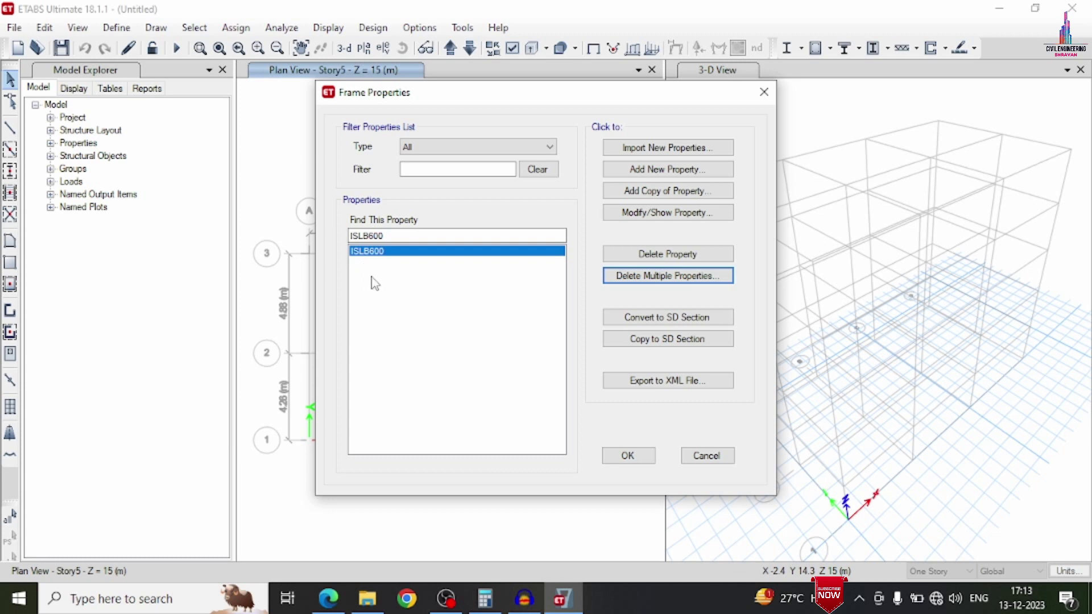
Step: Add a new concrete rectangular frame section named C and assign it the M25 material
{"action": "left_click", "coordinate": [651, 180]}
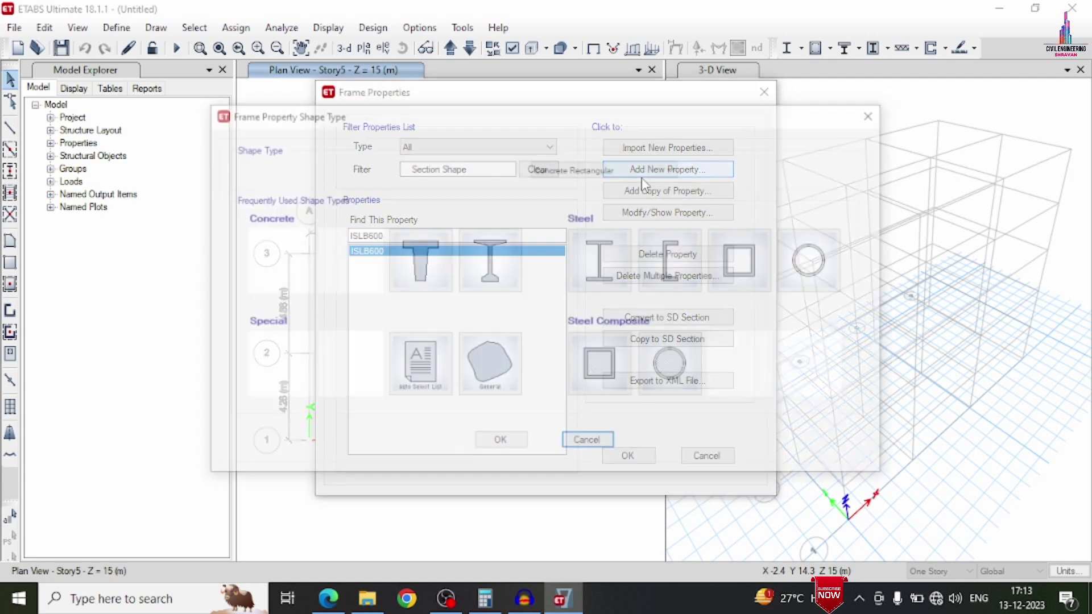
{"action": "left_click", "coordinate": [269, 276]}
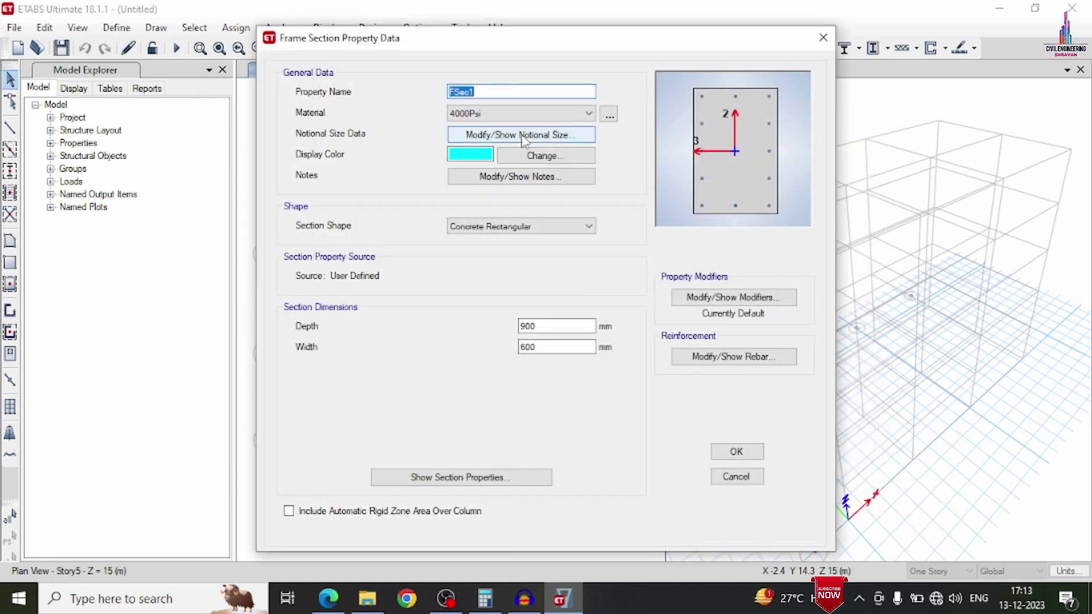
{"action": "type", "text": "C"}
{"action": "left_click", "coordinate": [556, 112]}
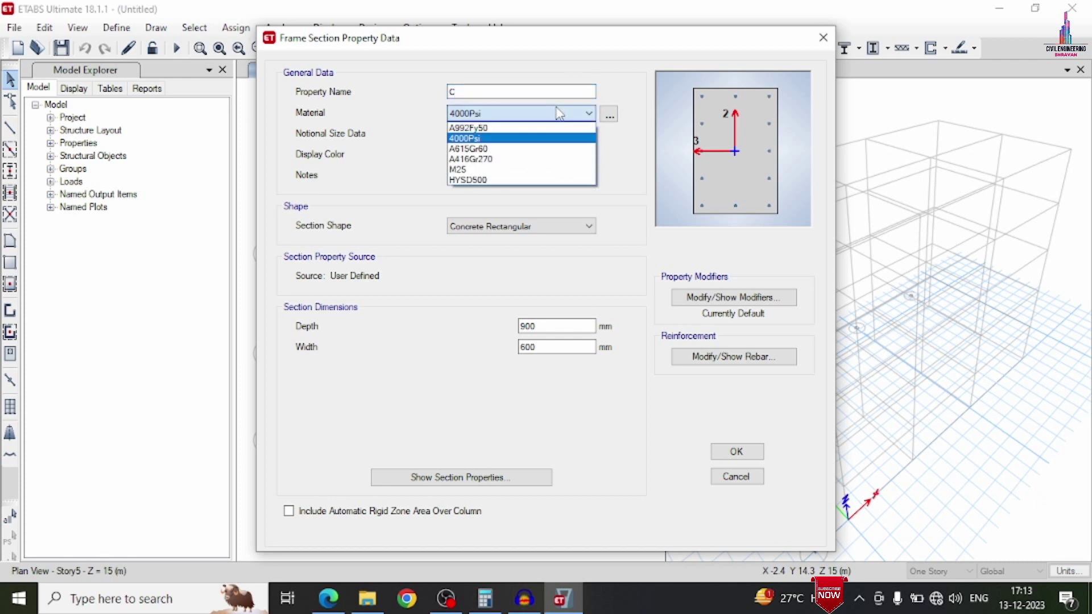
{"action": "left_click", "coordinate": [523, 170]}
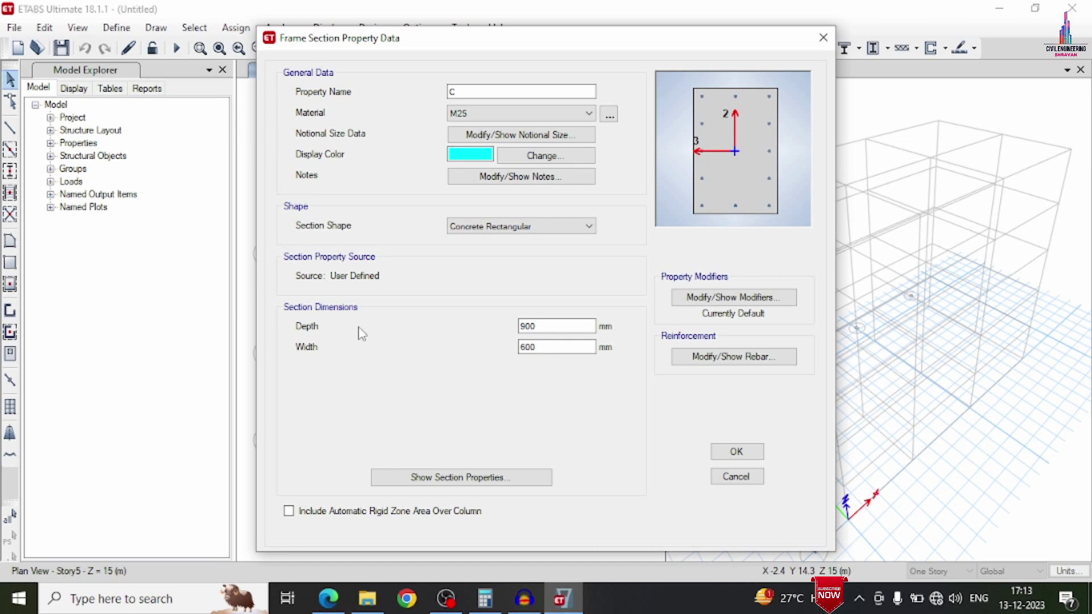
Step: Set both the depth and the width of section C to 360 mm
{"action": "left_click_drag", "start_coordinate": [542, 326], "coordinate": [460, 331]}
{"action": "type", "text": "360"}
{"action": "key", "text": "Tab"}
{"action": "type", "text": "36"}
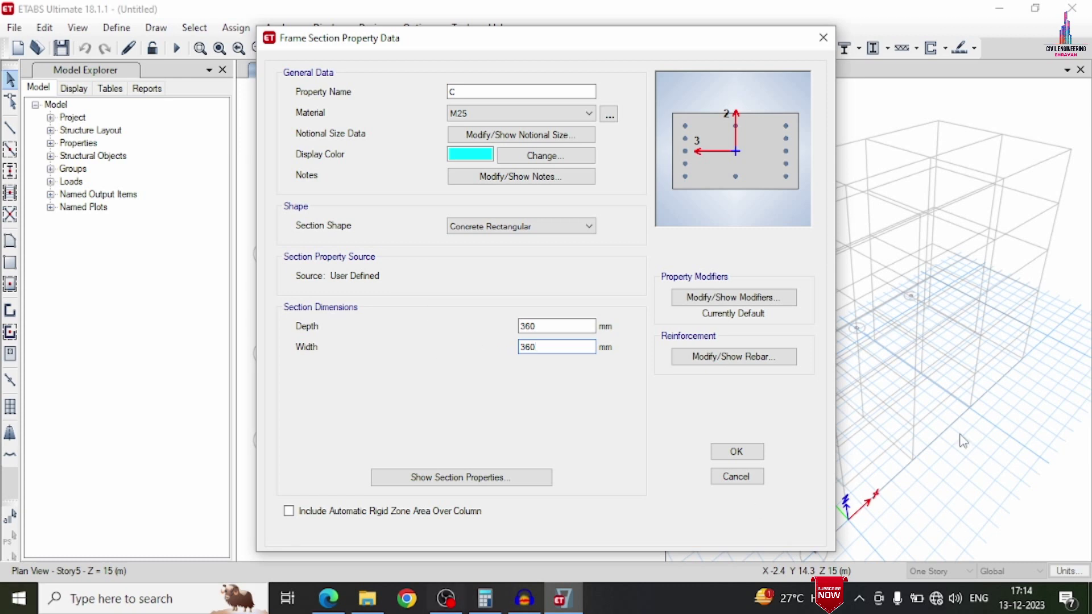
Step: Assign HYSD500 as the rebar material for both the longitudinal bars and the ties of section C
{"action": "left_click", "coordinate": [738, 358]}
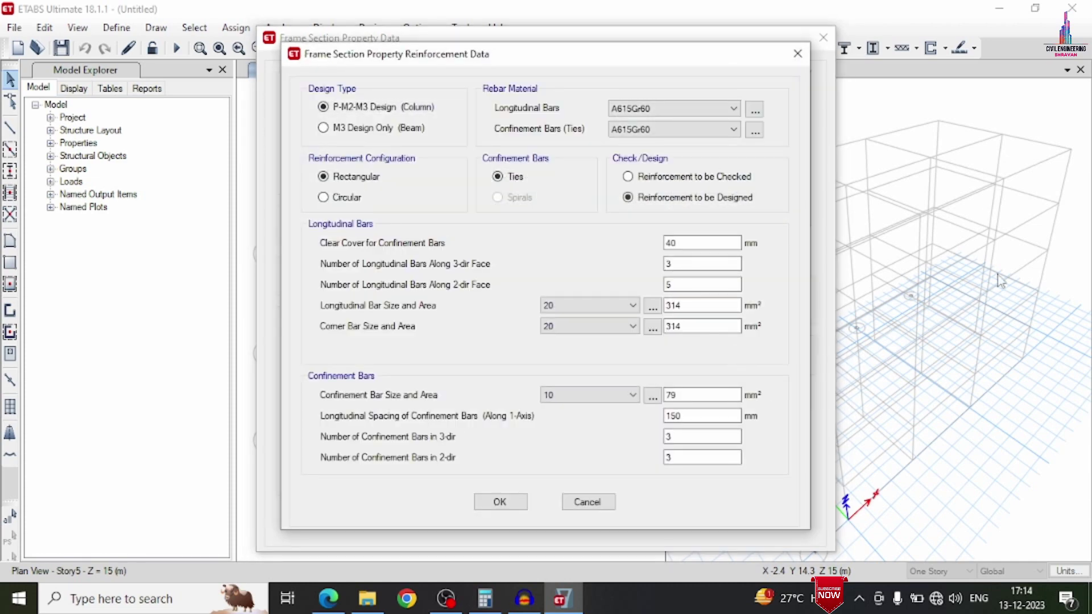
{"action": "left_click", "coordinate": [653, 109]}
{"action": "left_click", "coordinate": [652, 135]}
{"action": "left_click", "coordinate": [657, 130]}
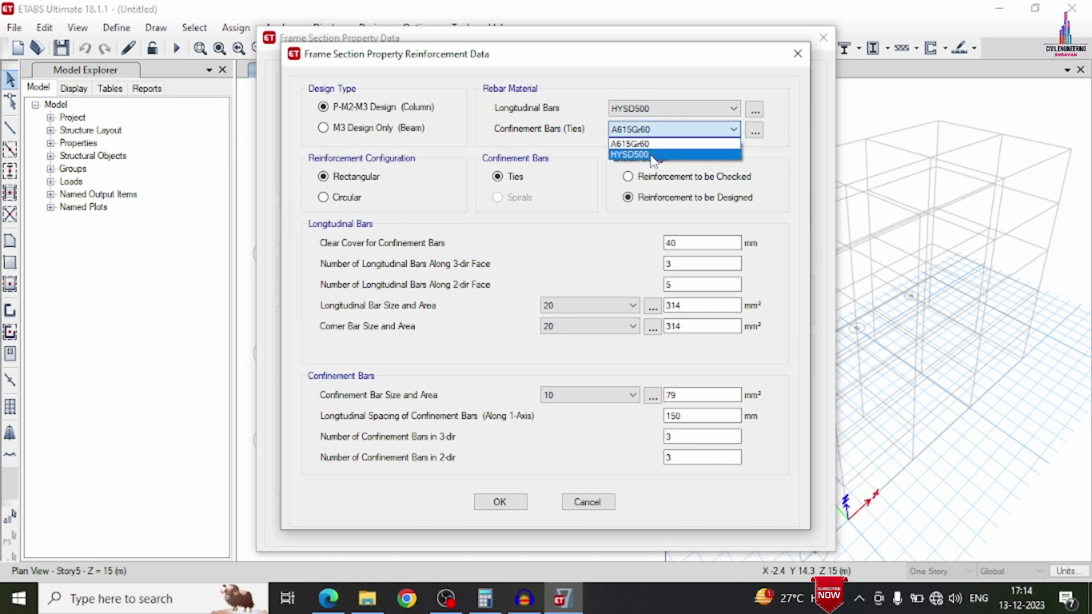
{"action": "left_click", "coordinate": [655, 153]}
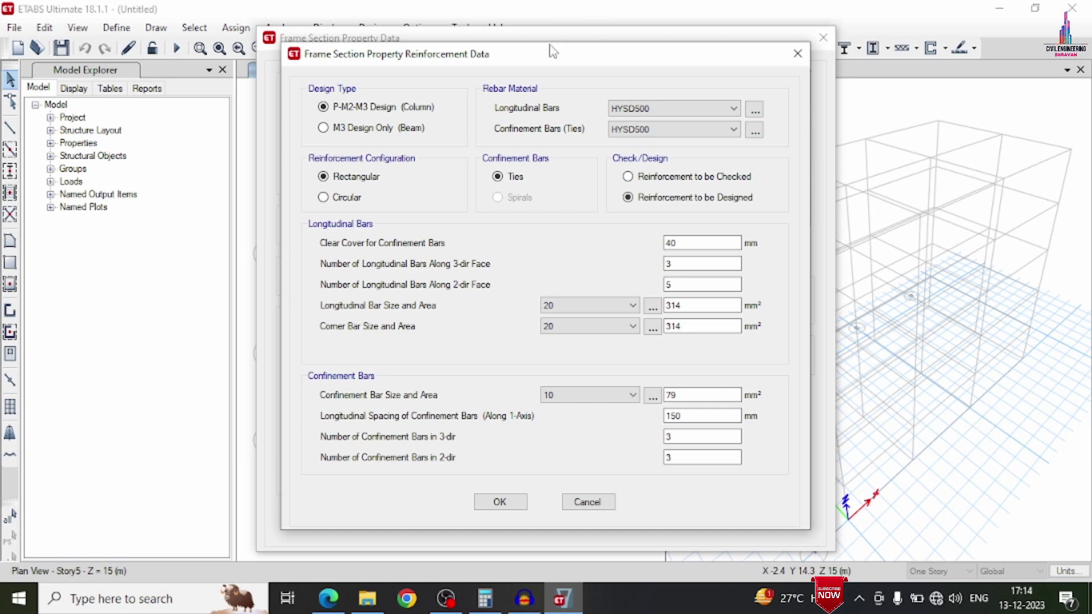
Step: Set section C's reinforcement to 3 longitudinal bars along the 2-dir face, longitudinal bar size 16 and confinement bar size 8
{"action": "left_click_drag", "start_coordinate": [553, 51], "coordinate": [273, 10]}
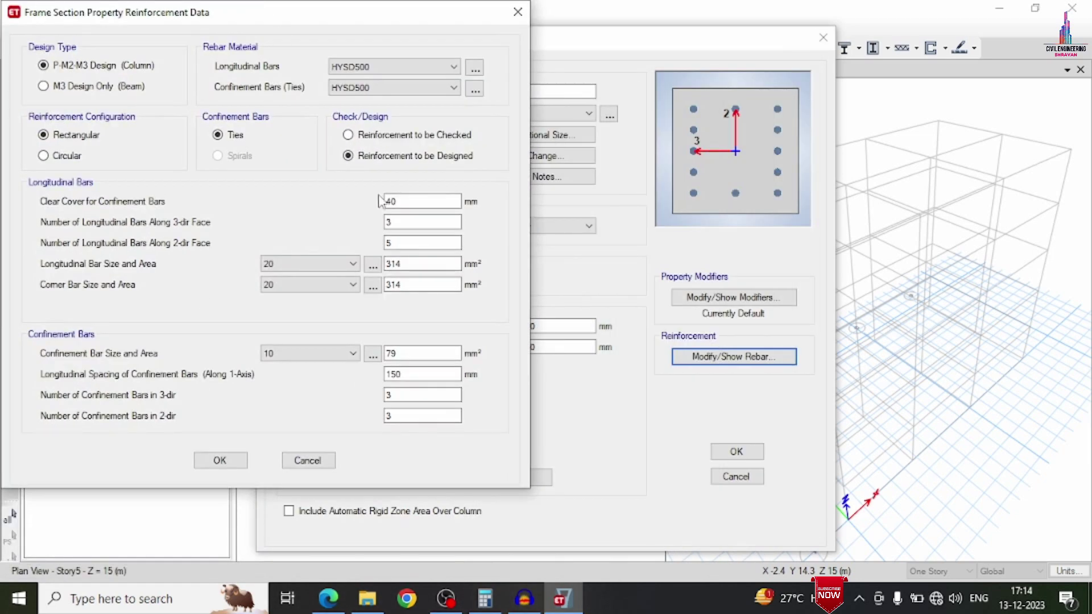
{"action": "double_click", "coordinate": [406, 242]}
{"action": "left_click", "coordinate": [319, 266]}
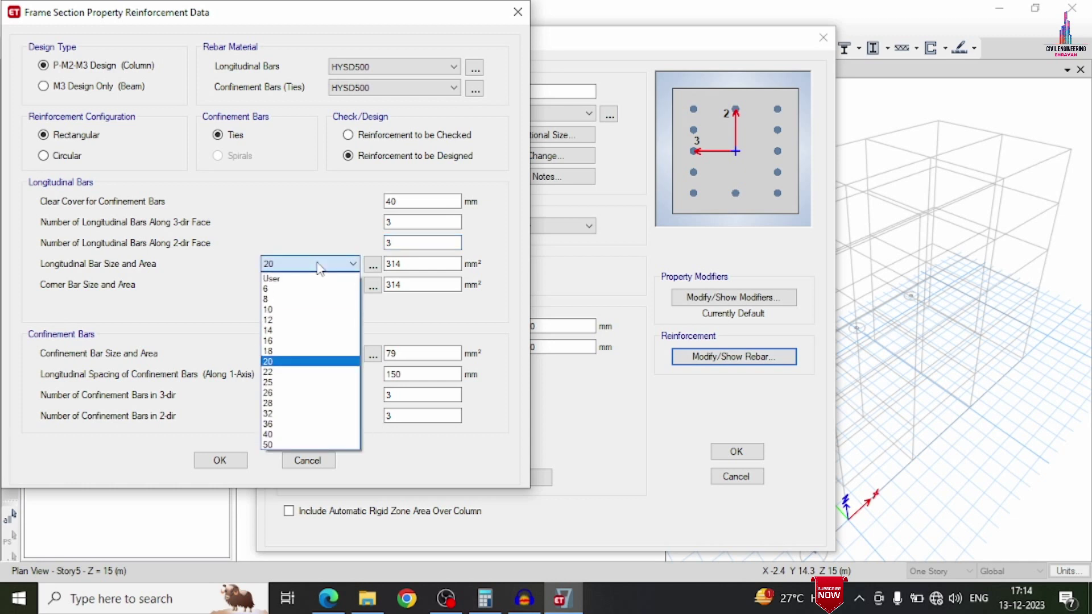
{"action": "left_click", "coordinate": [293, 340]}
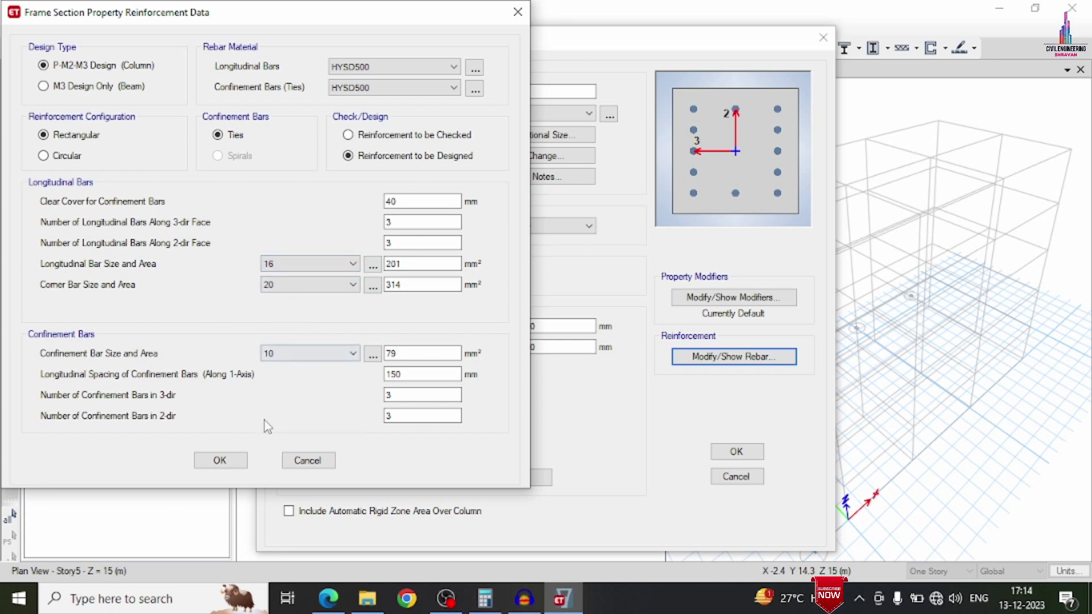
{"action": "left_click", "coordinate": [274, 353]}
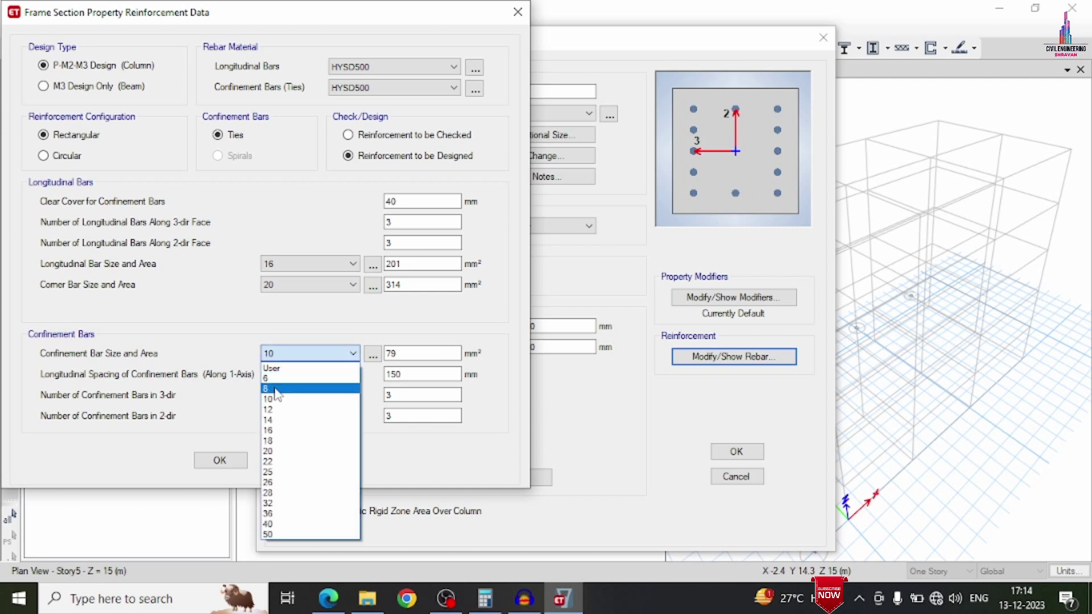
{"action": "left_click", "coordinate": [277, 389]}
{"action": "left_click", "coordinate": [221, 460]}
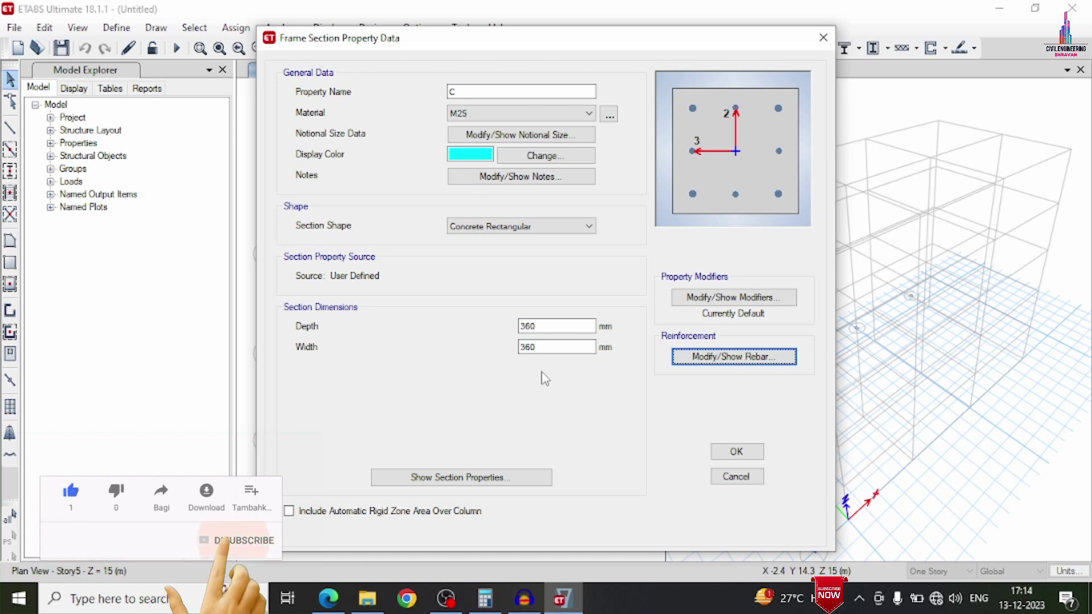
Step: Set the width of section C to 230 mm and reapply its reinforcement data
{"action": "left_click", "coordinate": [544, 348]}
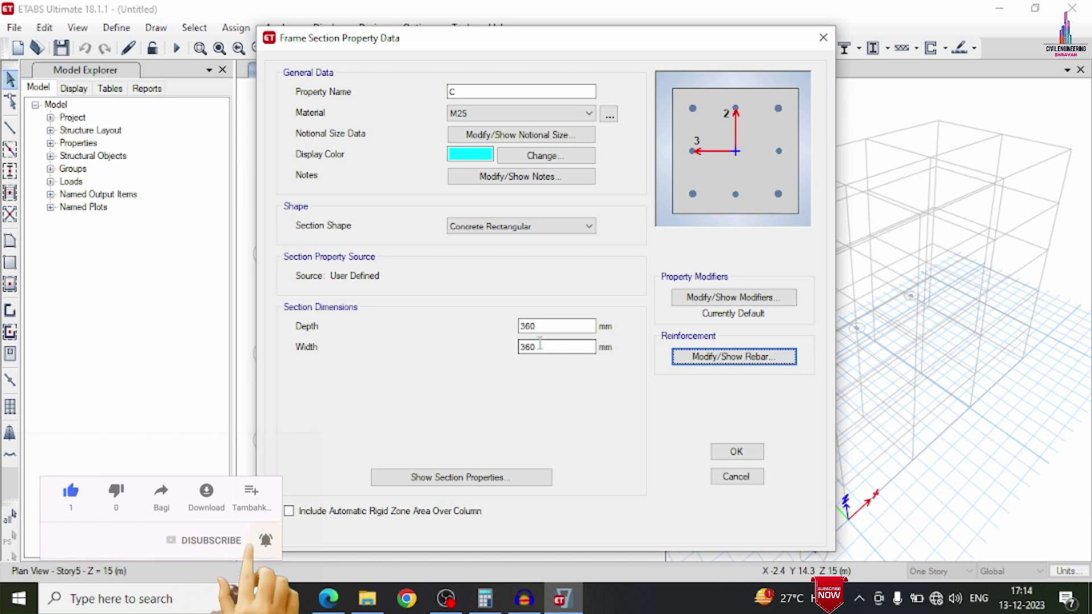
{"action": "double_click", "coordinate": [543, 344]}
{"action": "type", "text": "23"}
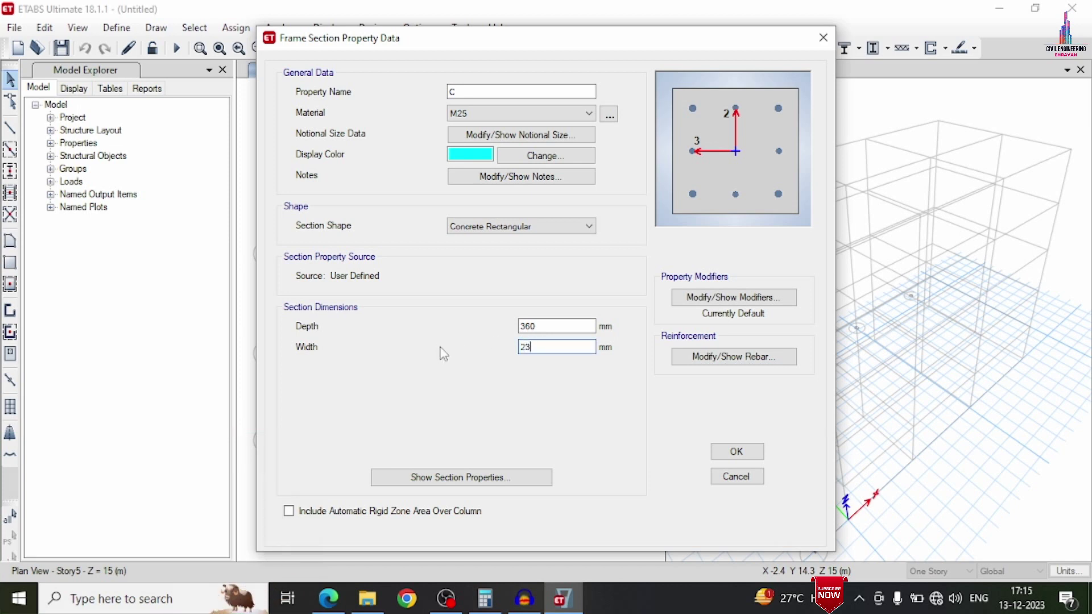
{"action": "type", "text": "0"}
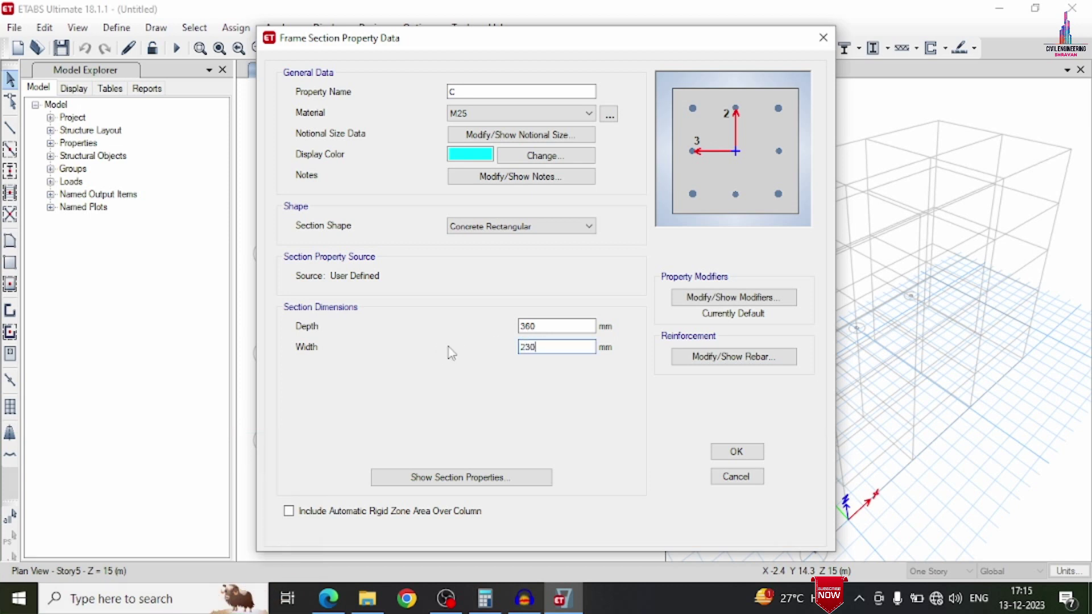
{"action": "left_click", "coordinate": [722, 358]}
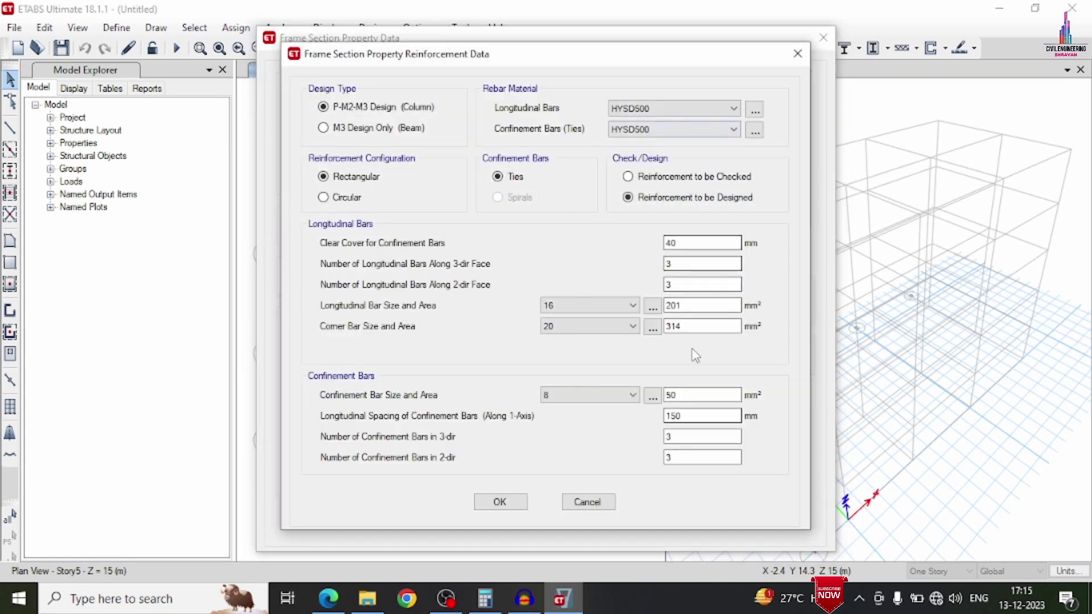
{"action": "left_click", "coordinate": [524, 502]}
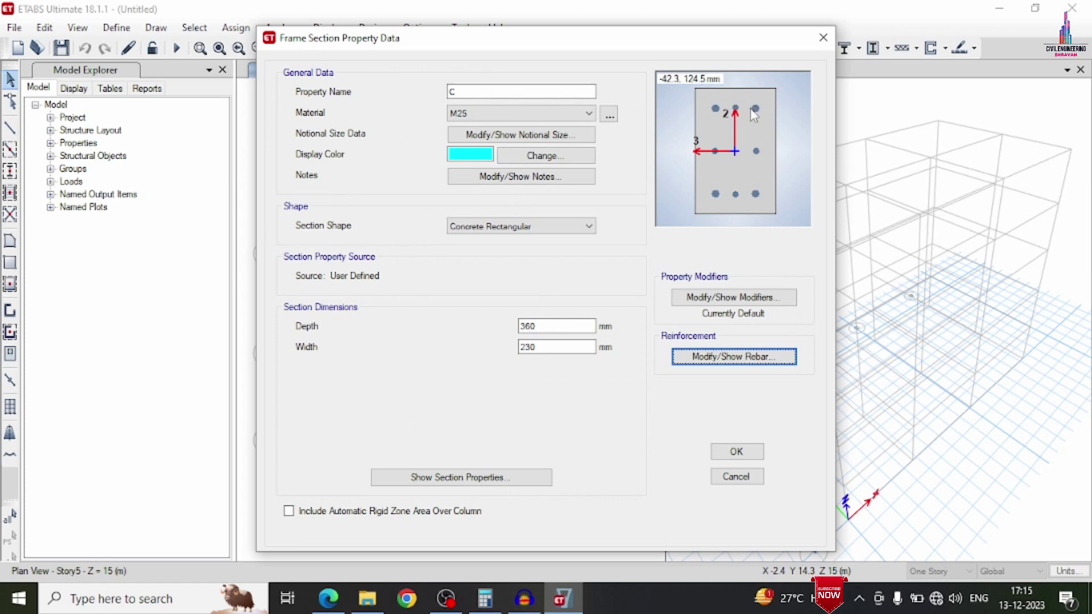
Step: Set the clear cover for section C's confinement bars to 25 mm and accept the section
{"action": "left_click", "coordinate": [718, 358]}
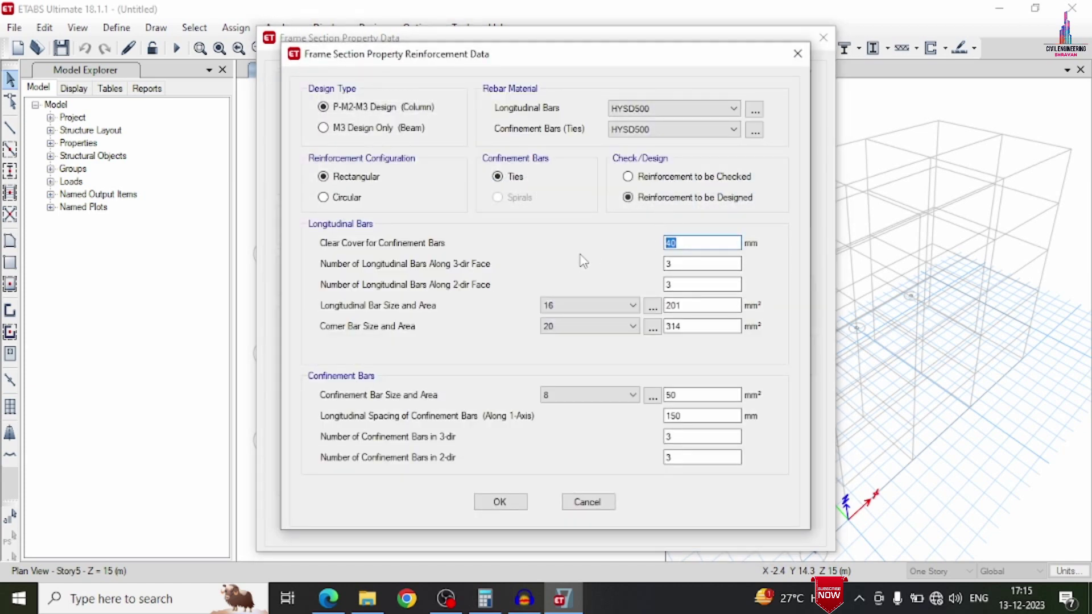
{"action": "type", "text": "25"}
{"action": "left_click", "coordinate": [499, 501]}
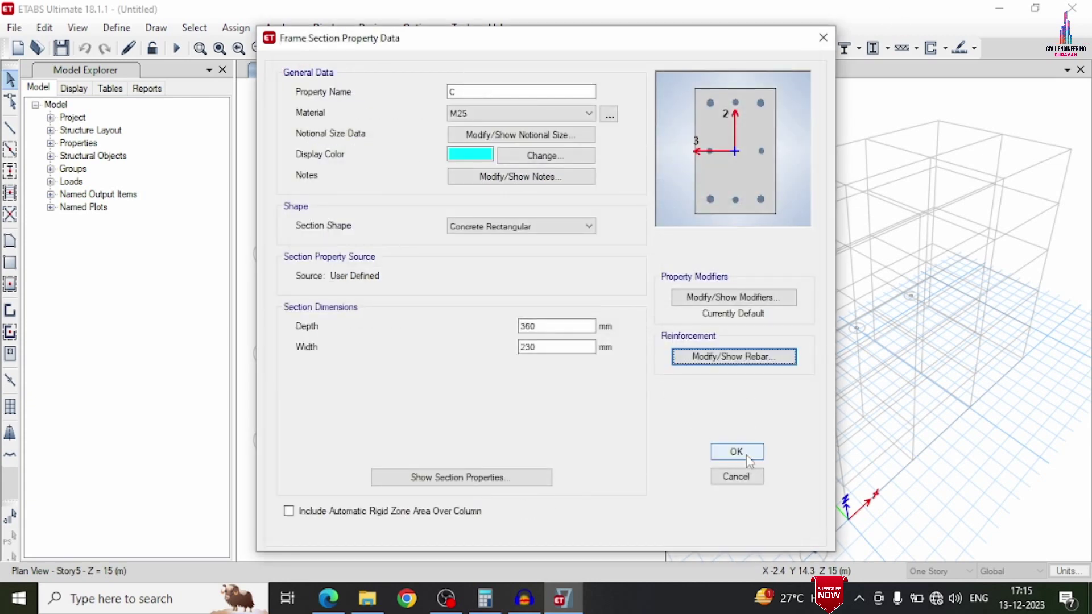
{"action": "left_click", "coordinate": [721, 450]}
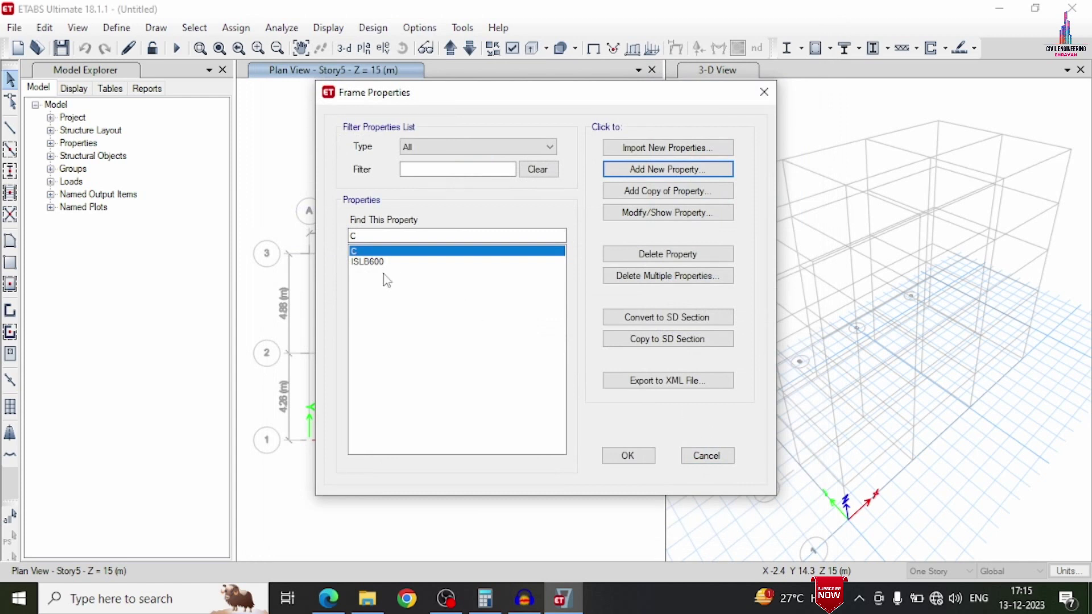
Step: Delete the remaining ISLB600 frame section and accept the deletion
{"action": "left_click", "coordinate": [375, 262]}
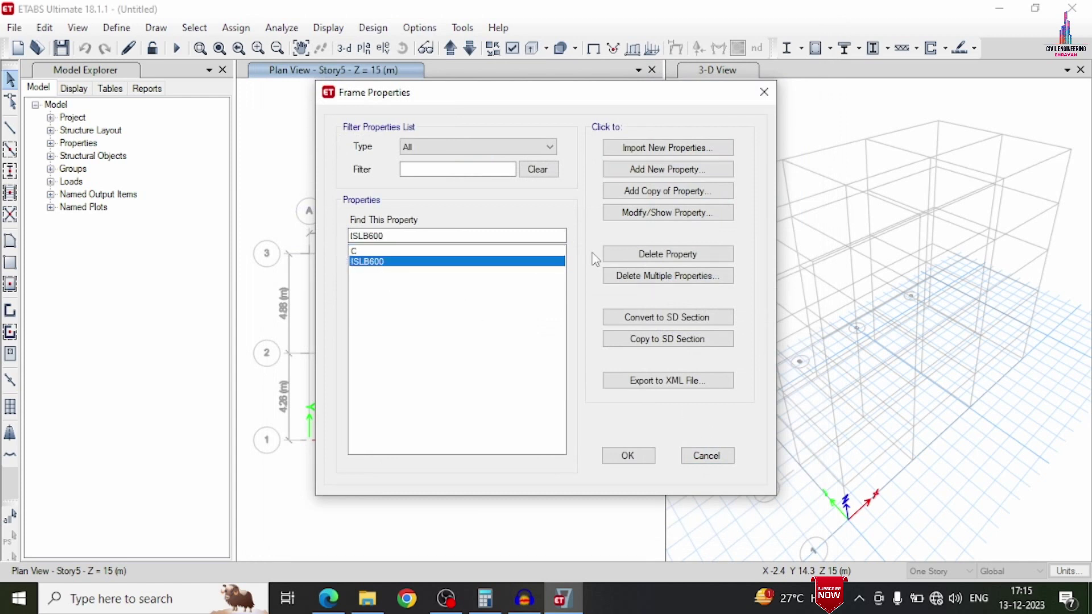
{"action": "left_click", "coordinate": [663, 263]}
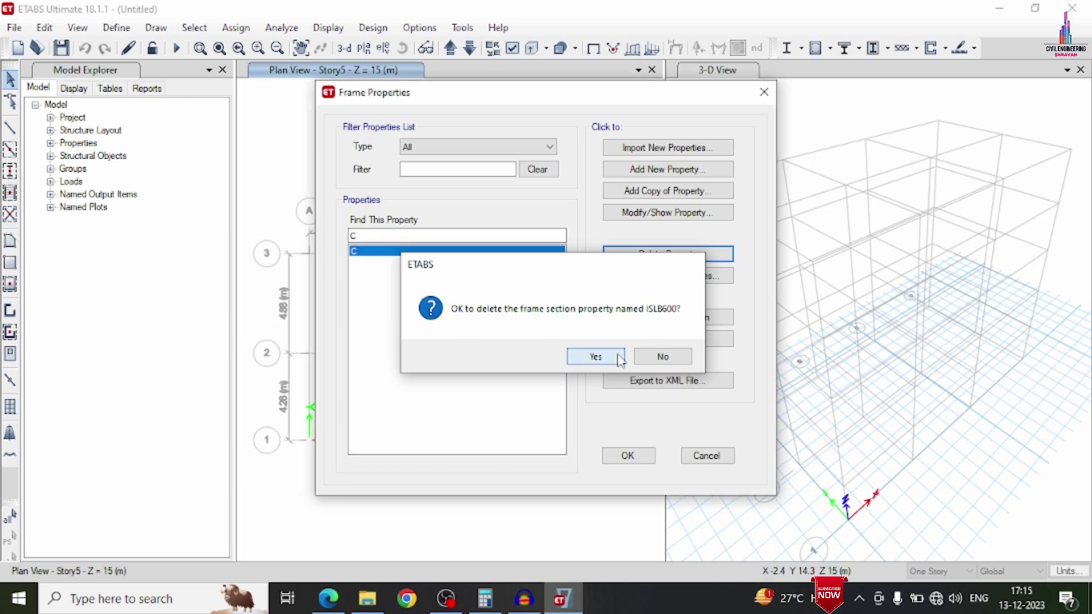
{"action": "left_click", "coordinate": [595, 357]}
Step: Add a new concrete rectangular frame section named B and assign it the M25 material
{"action": "left_click", "coordinate": [644, 171]}
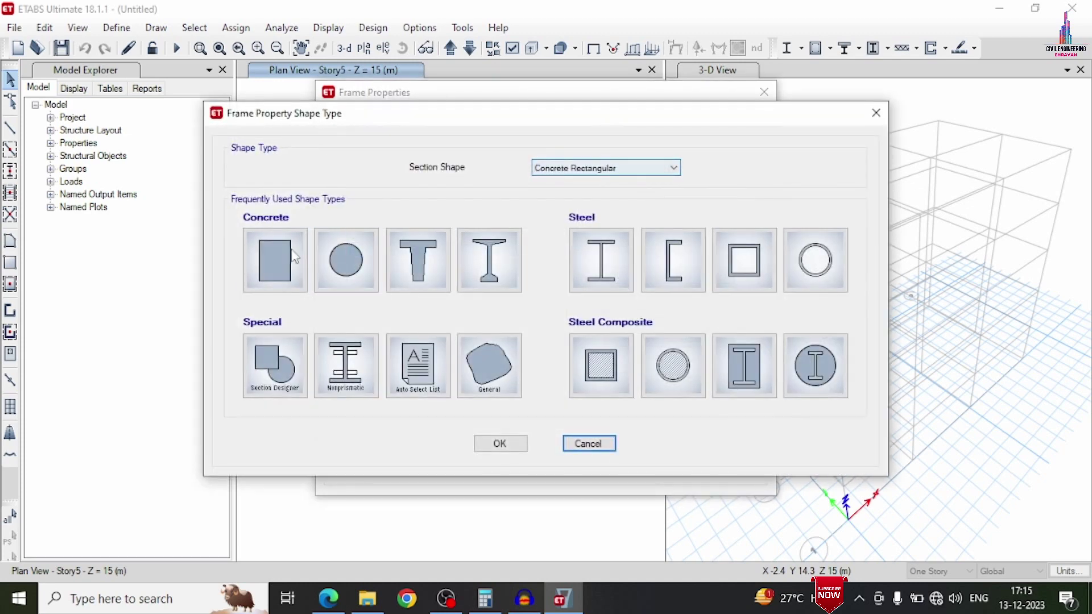
{"action": "left_click", "coordinate": [270, 265]}
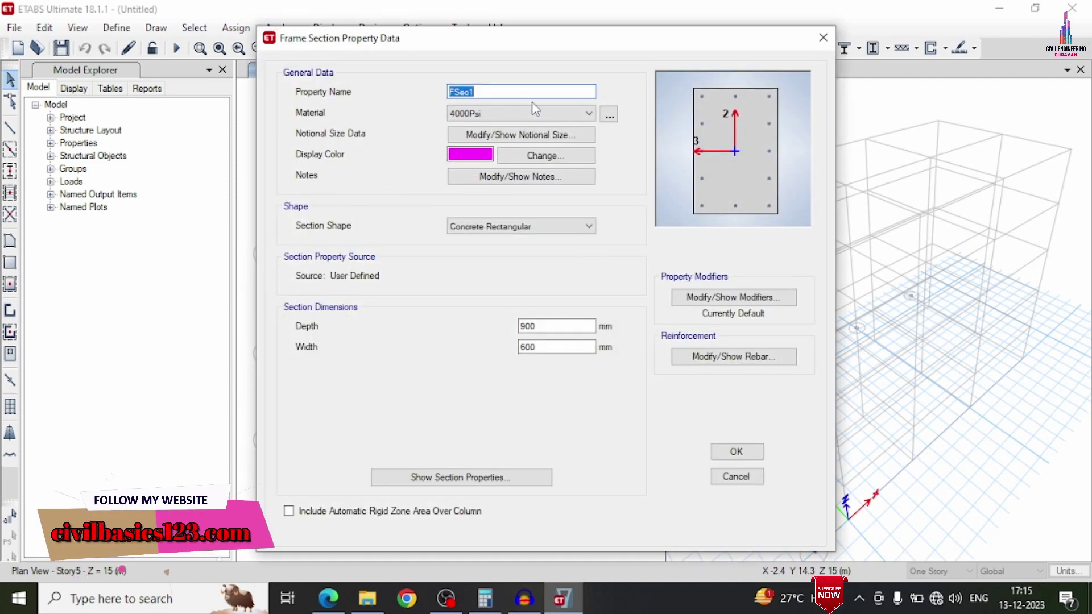
{"action": "type", "text": "B"}
{"action": "left_click", "coordinate": [511, 113]}
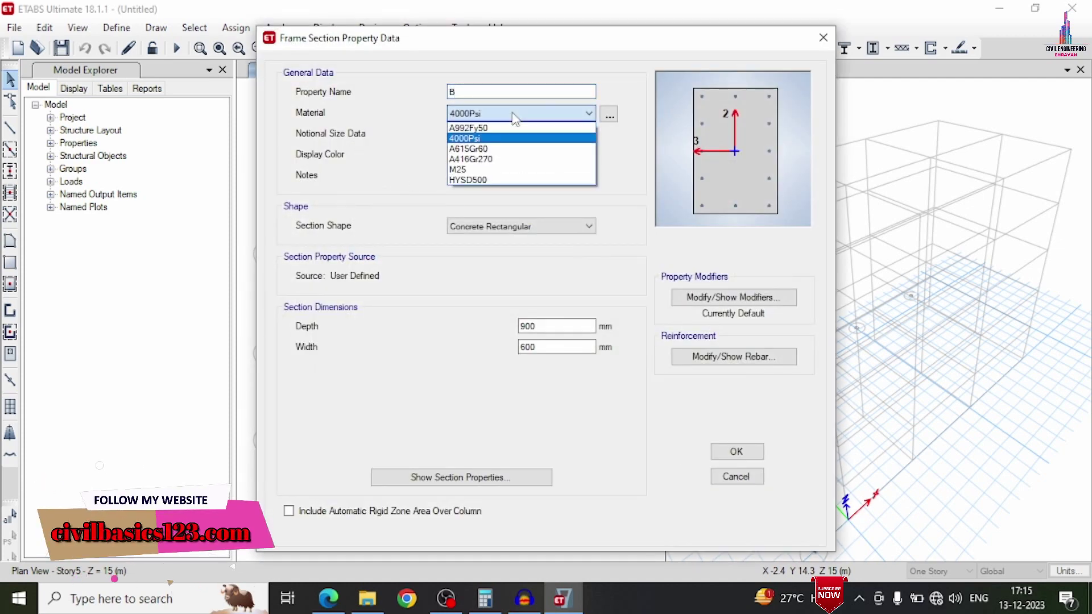
{"action": "left_click", "coordinate": [497, 169]}
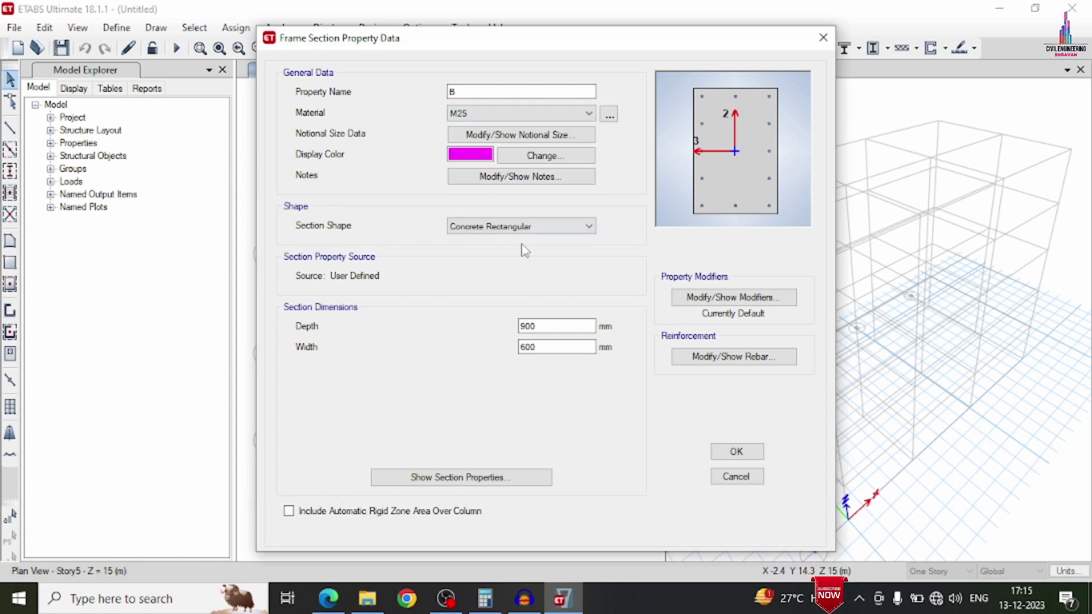
Step: Set section B's depth to 300 mm and its width to 230 mm
{"action": "double_click", "coordinate": [547, 326]}
{"action": "type", "text": "3"}
{"action": "key", "text": "Tab"}
{"action": "type", "text": "23"}
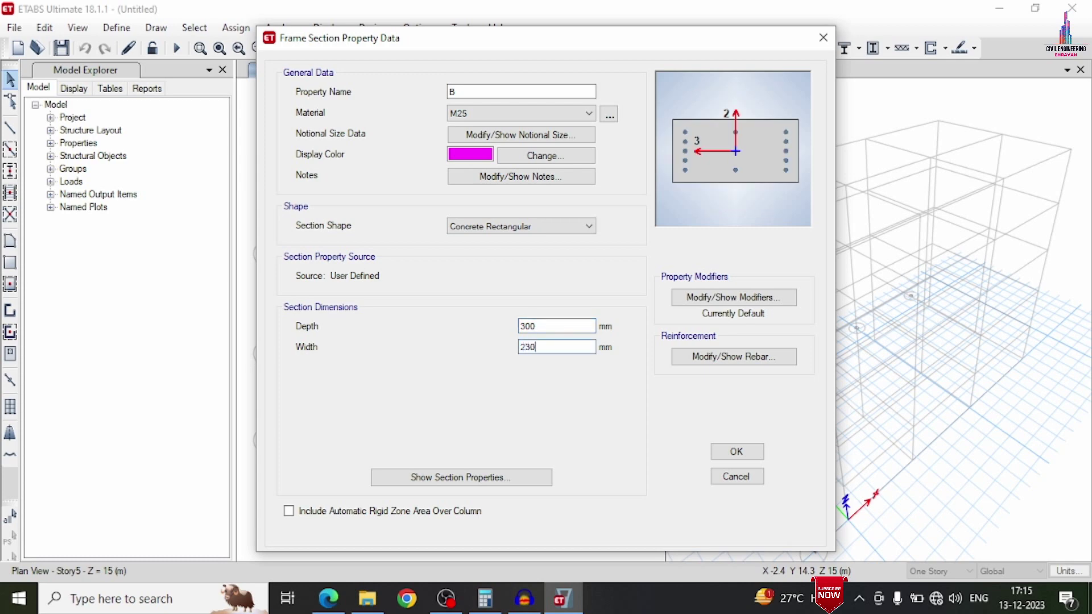
Step: Make section B's reinforcement M3 Design Only (Beam), with HYSD500 for both longitudinal and confinement bars
{"action": "left_click", "coordinate": [695, 358]}
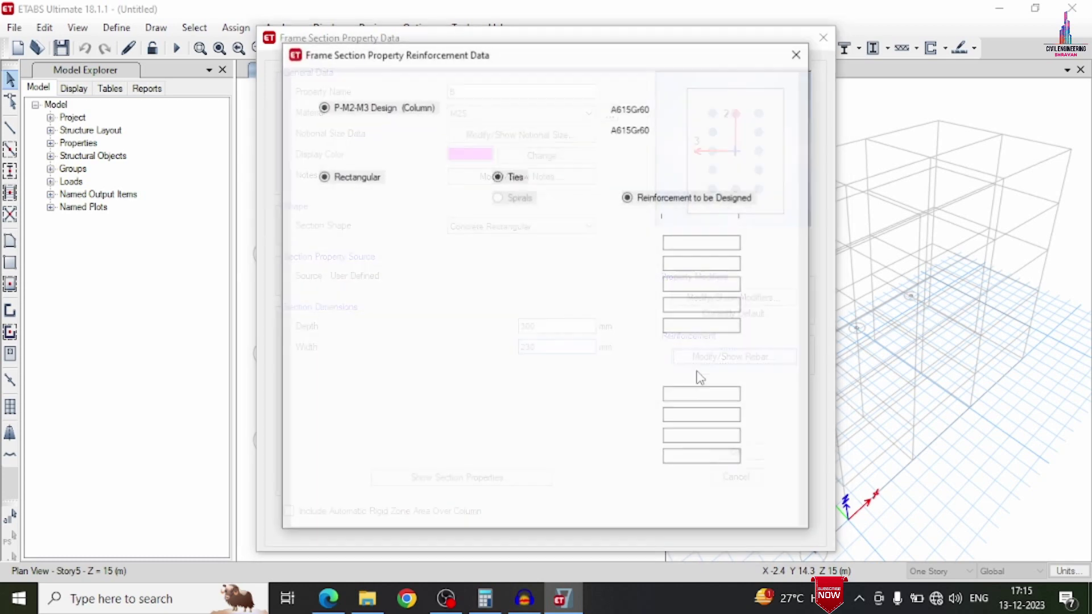
{"action": "left_click", "coordinate": [374, 131]}
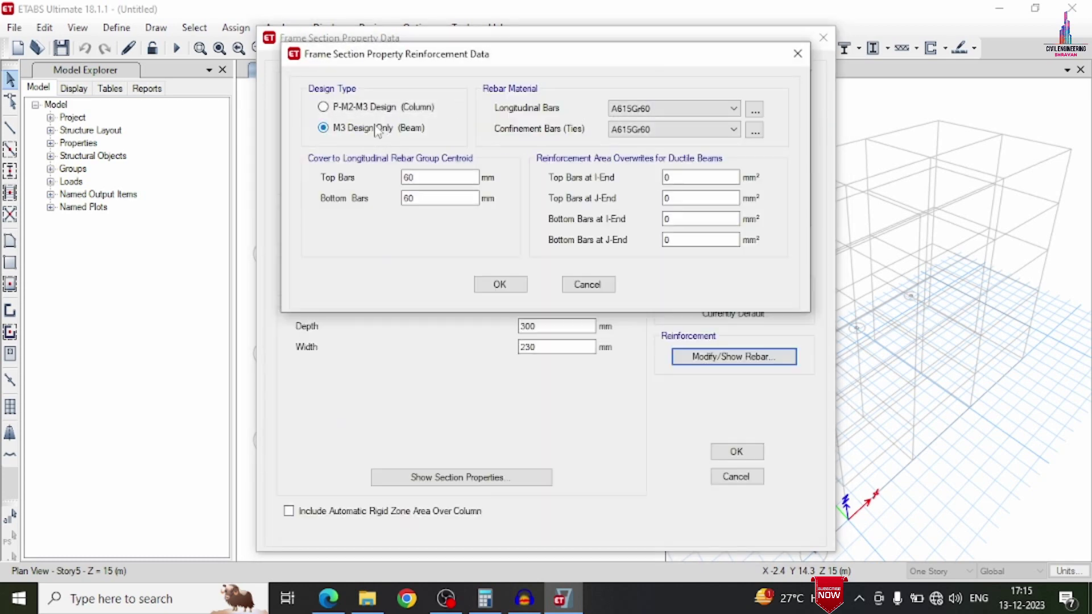
{"action": "left_click", "coordinate": [688, 108]}
{"action": "left_click", "coordinate": [650, 136]}
{"action": "left_click", "coordinate": [650, 130]}
{"action": "left_click", "coordinate": [636, 153]}
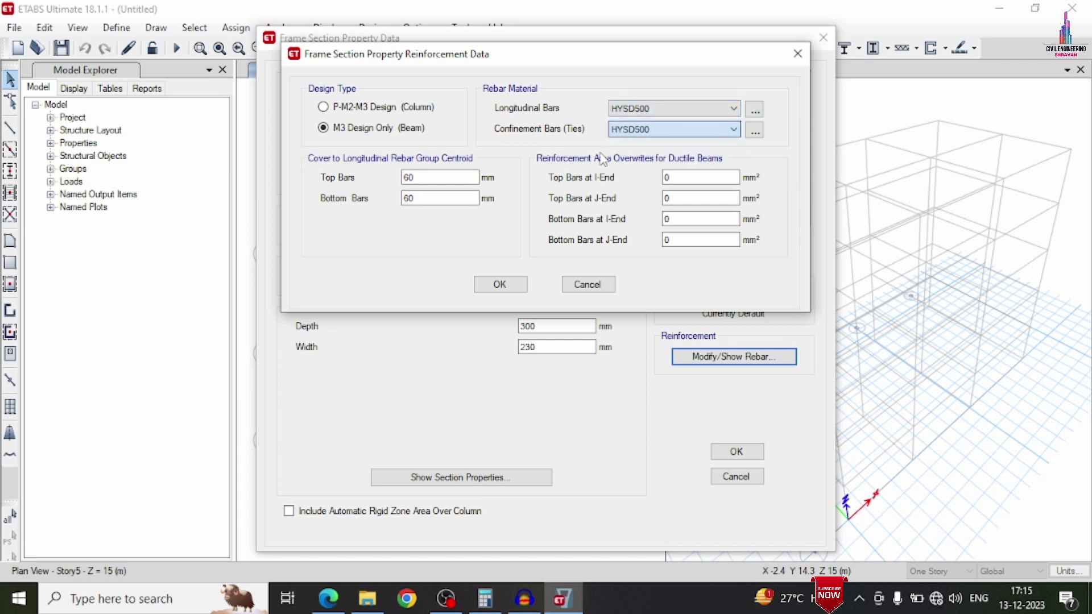
Step: Set section B's top and bottom bar covers to 25 mm, accept the section and finish the frame property definitions
{"action": "key", "text": "Tab"}
{"action": "type", "text": "2"}
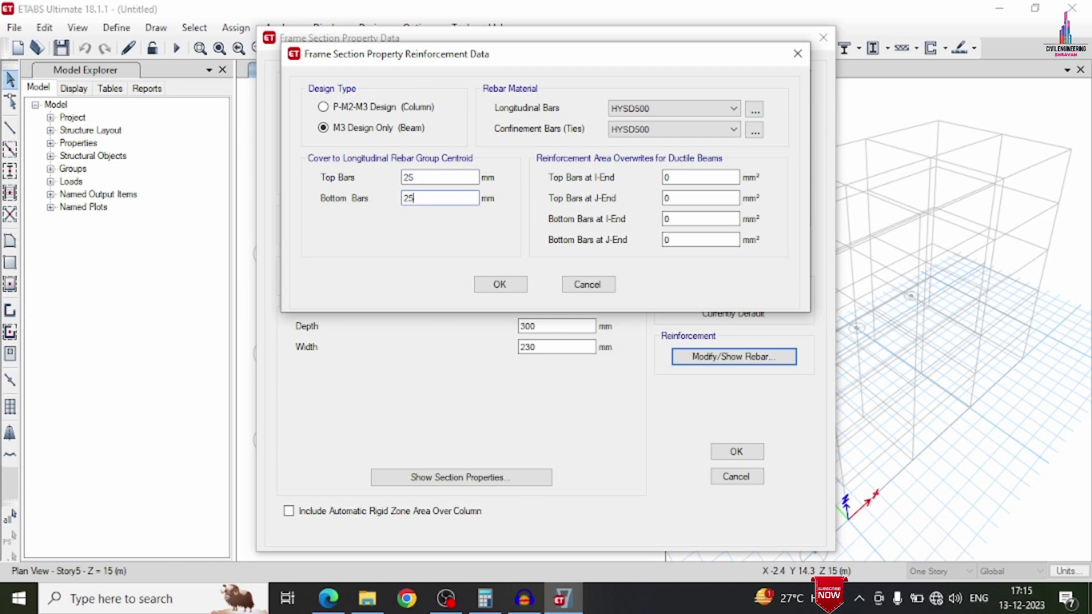
{"action": "left_click", "coordinate": [506, 285]}
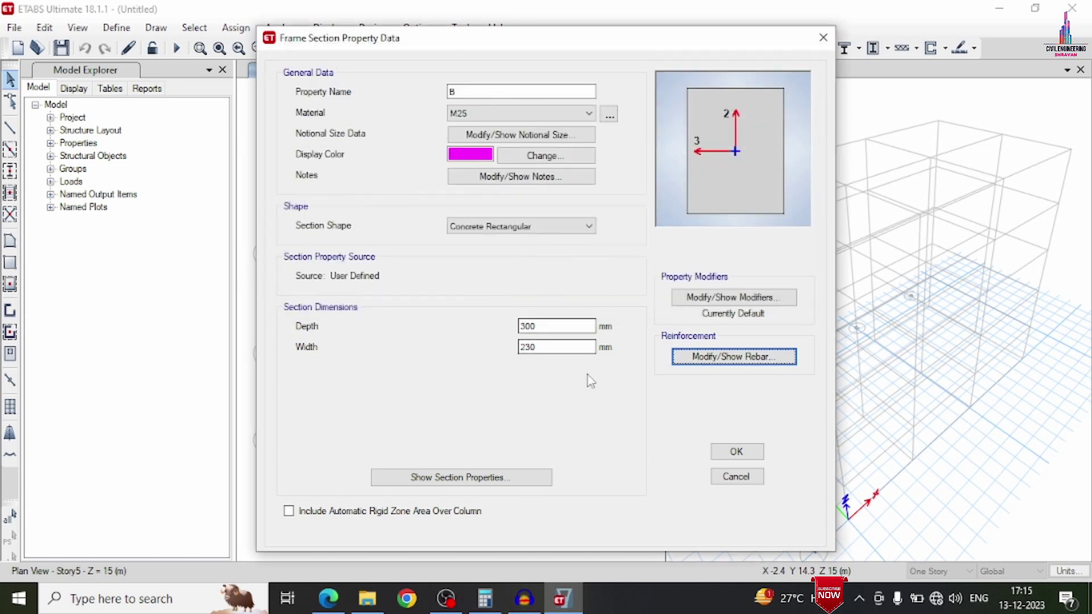
{"action": "left_click", "coordinate": [735, 452]}
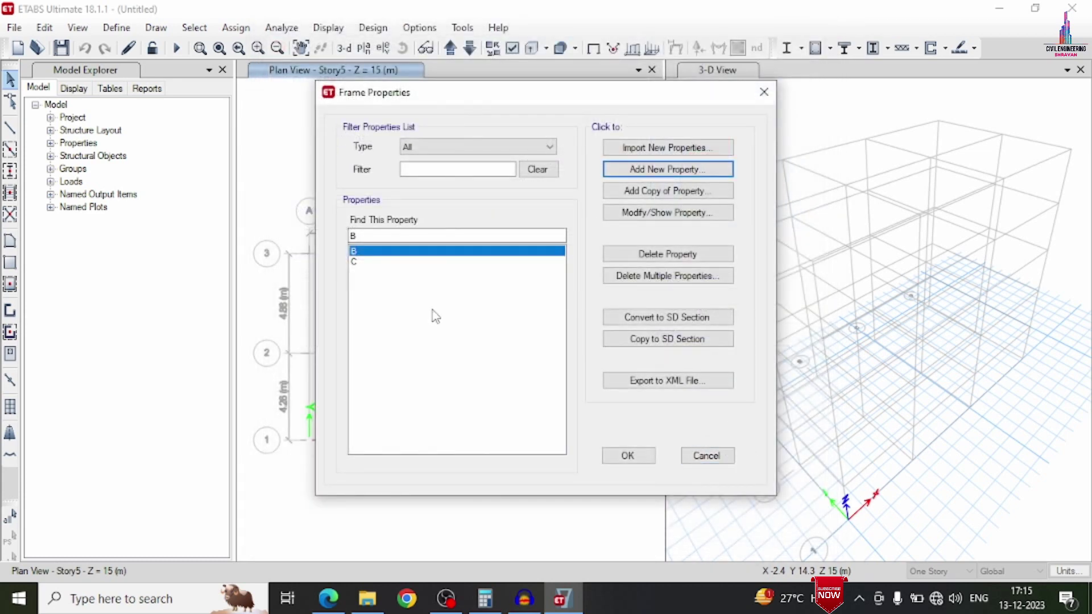
{"action": "left_click", "coordinate": [629, 456]}
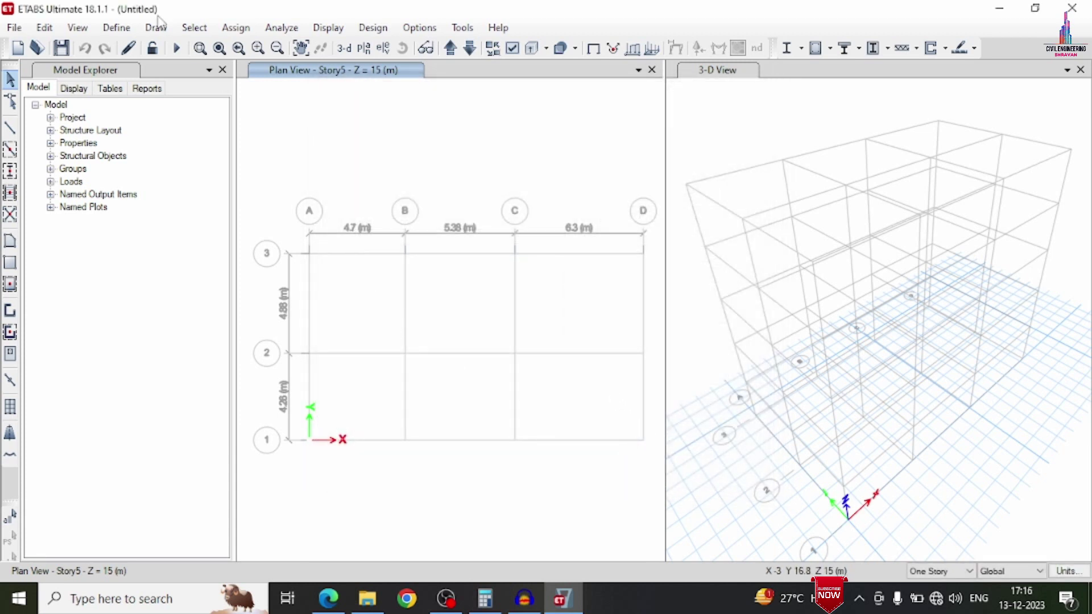
Step: Delete the Plank1 property from the slab section definitions and accept the deletion
{"action": "left_click", "coordinate": [116, 28]}
{"action": "mouse_move", "coordinate": [135, 80]}
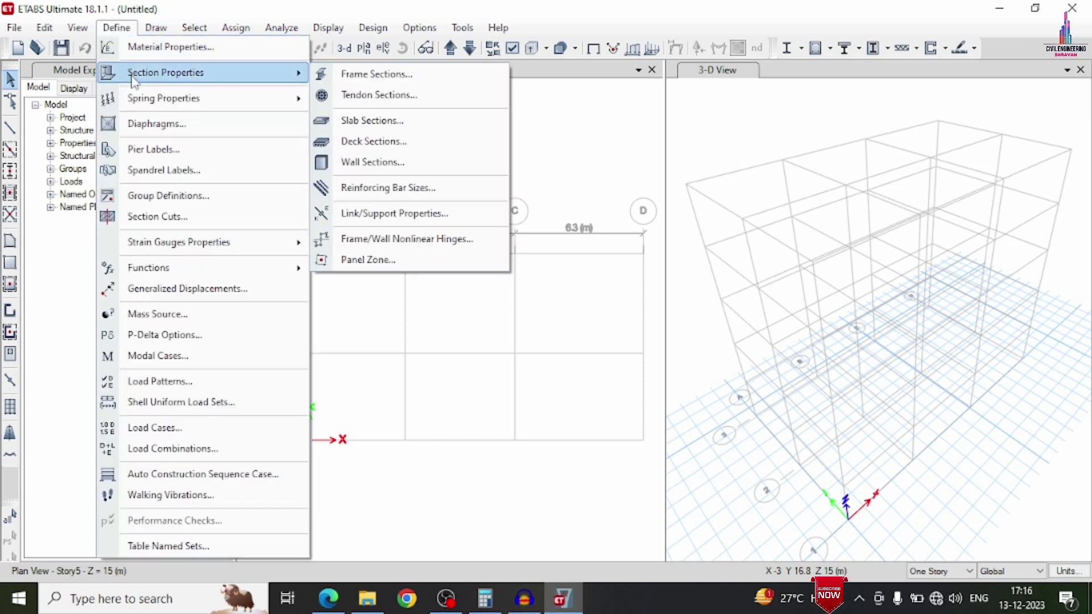
{"action": "left_click", "coordinate": [370, 121]}
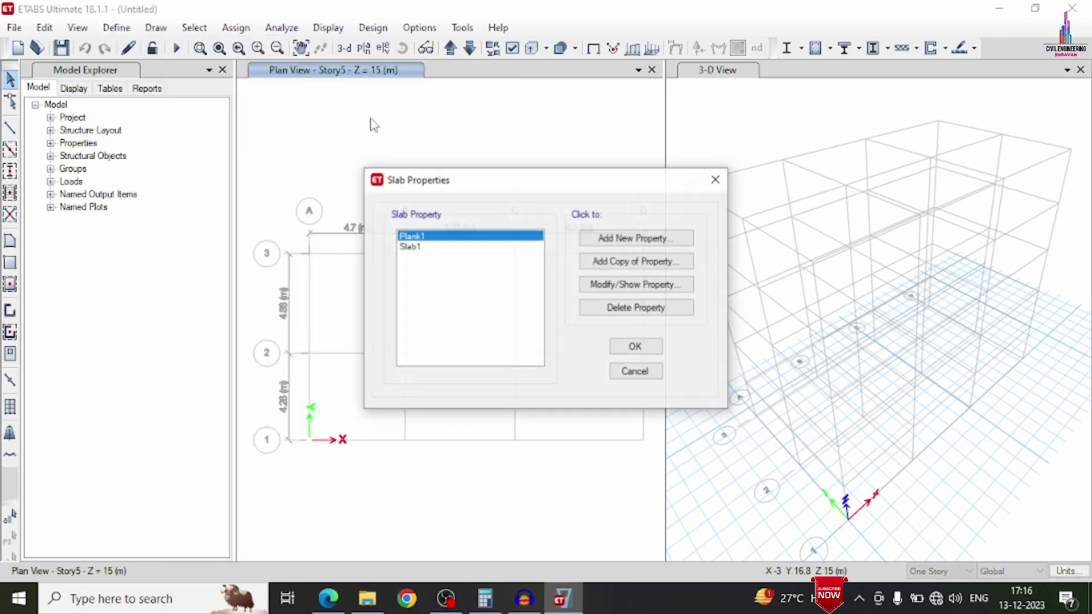
{"action": "left_click", "coordinate": [624, 313]}
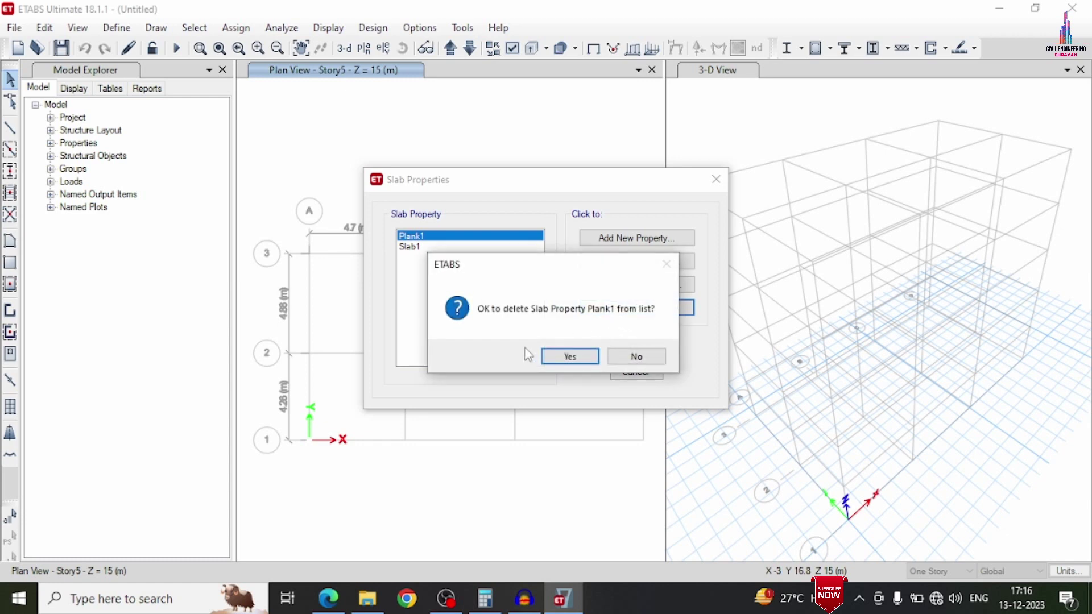
{"action": "left_click", "coordinate": [566, 356]}
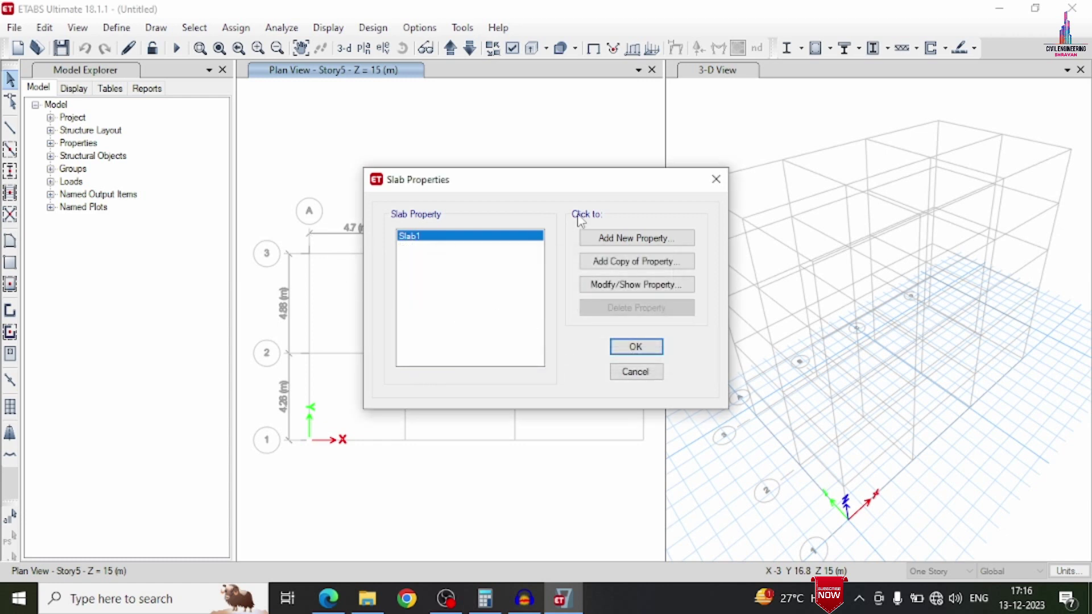
Step: Rename the Slab1 property as Slab150 with M25 material and 150 mm thickness, and finish the slab property definitions
{"action": "left_click", "coordinate": [609, 286]}
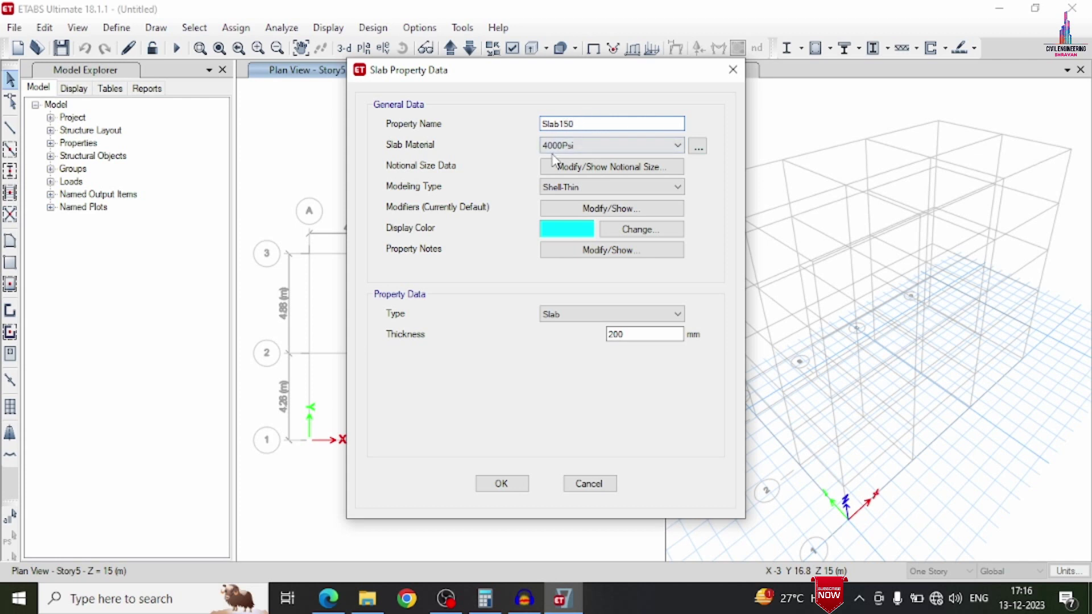
{"action": "left_click", "coordinate": [567, 147]}
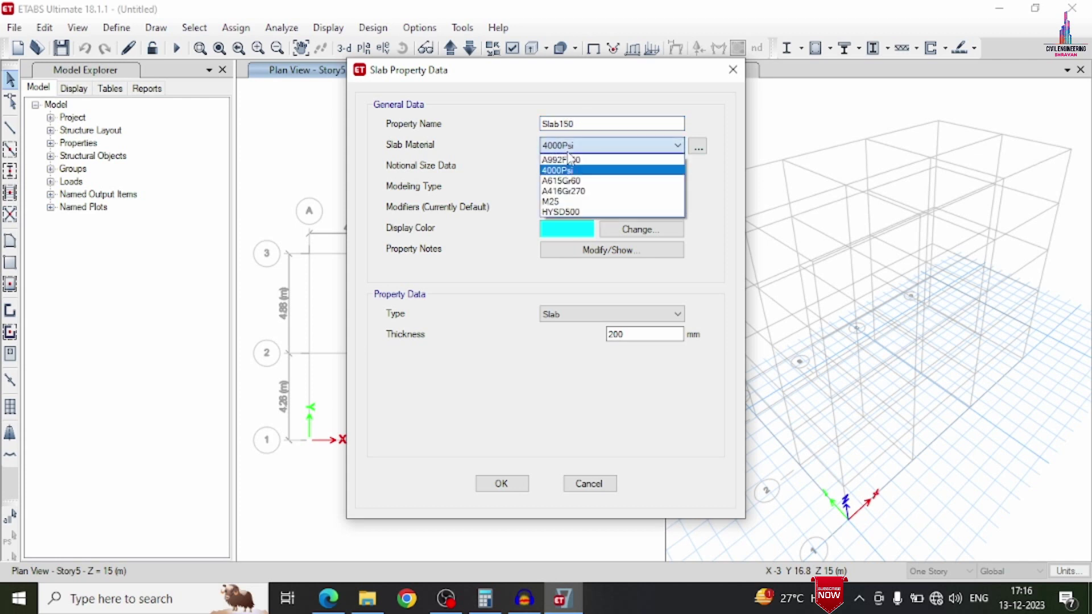
{"action": "left_click", "coordinate": [570, 203]}
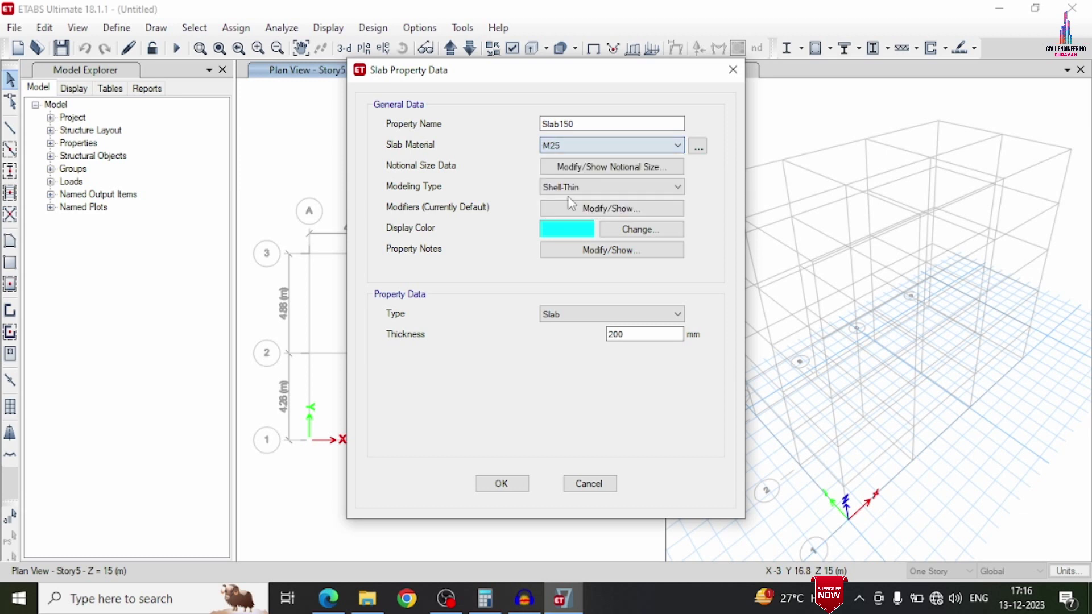
{"action": "double_click", "coordinate": [636, 334]}
{"action": "type", "text": "150"}
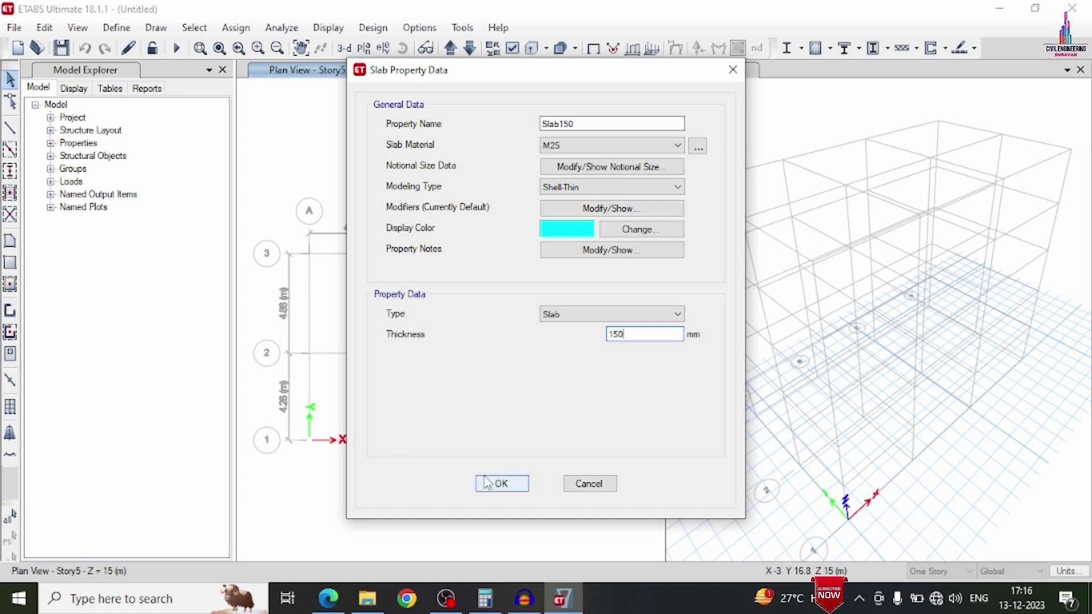
{"action": "left_click", "coordinate": [501, 484]}
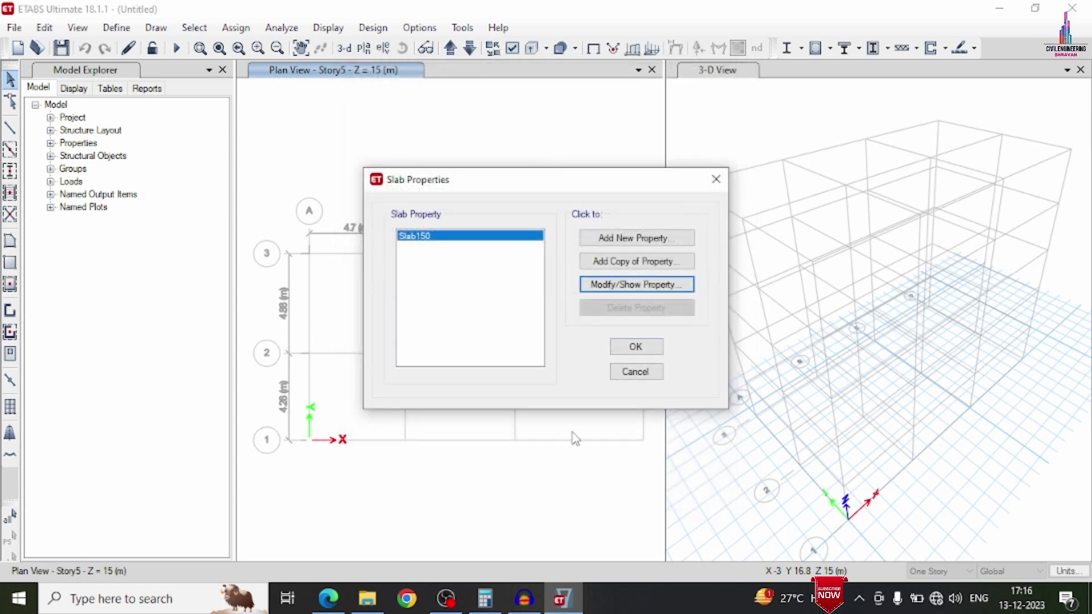
{"action": "left_click", "coordinate": [636, 346]}
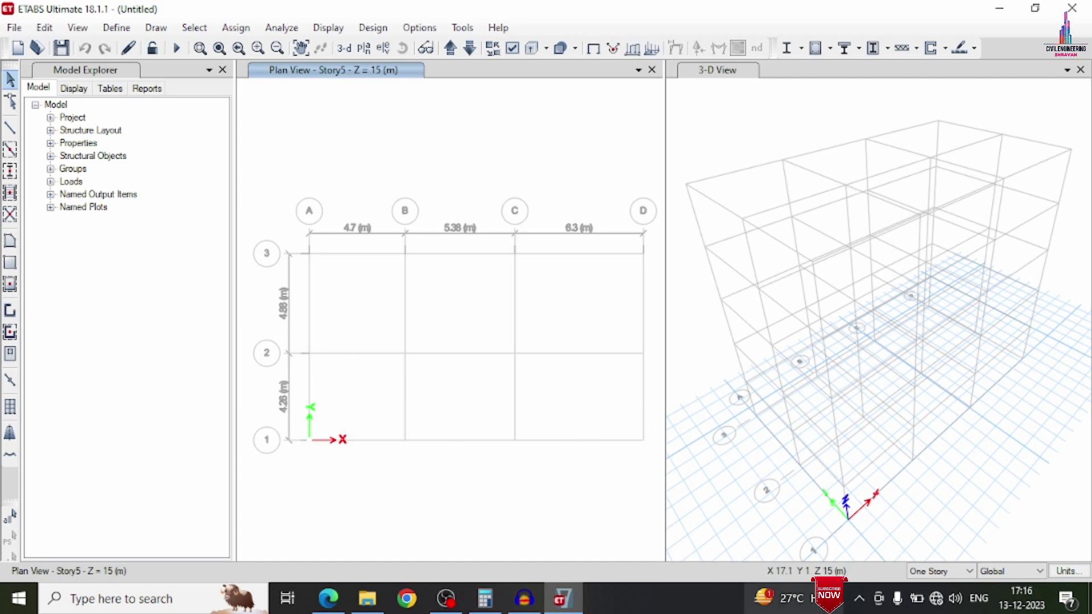
Step: Draw section B beams along every grid line and section C columns at every grid intersection on all stories
{"action": "left_click", "coordinate": [11, 151]}
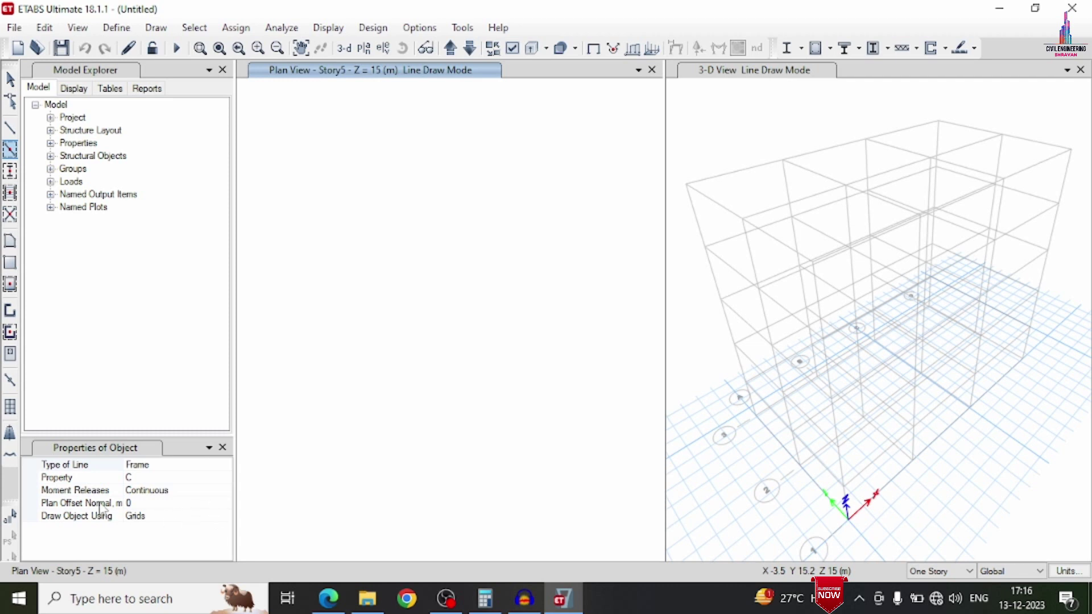
{"action": "left_click", "coordinate": [221, 479]}
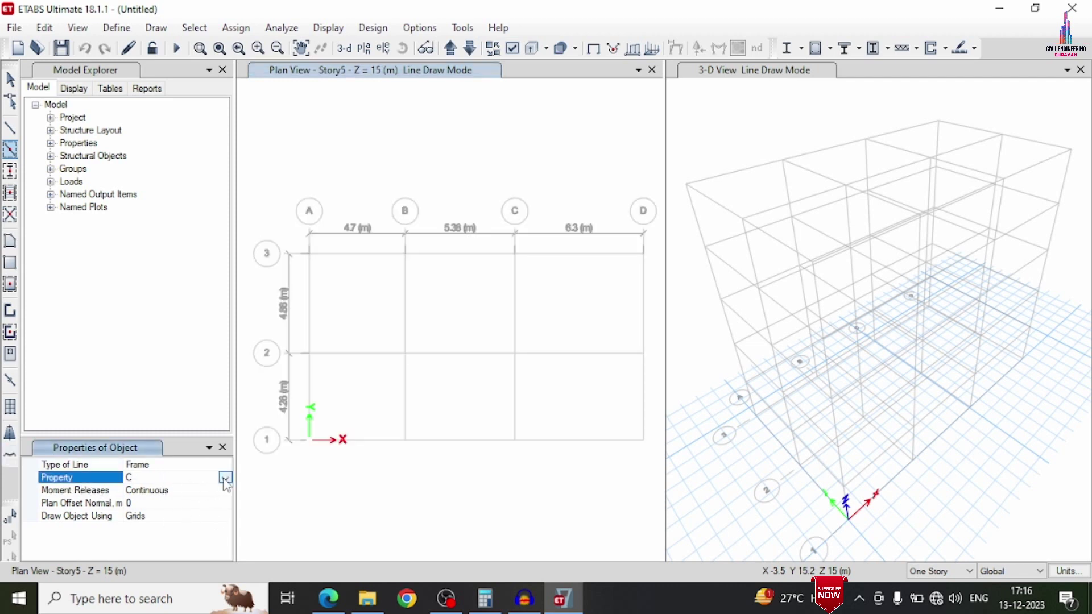
{"action": "left_click", "coordinate": [225, 478]}
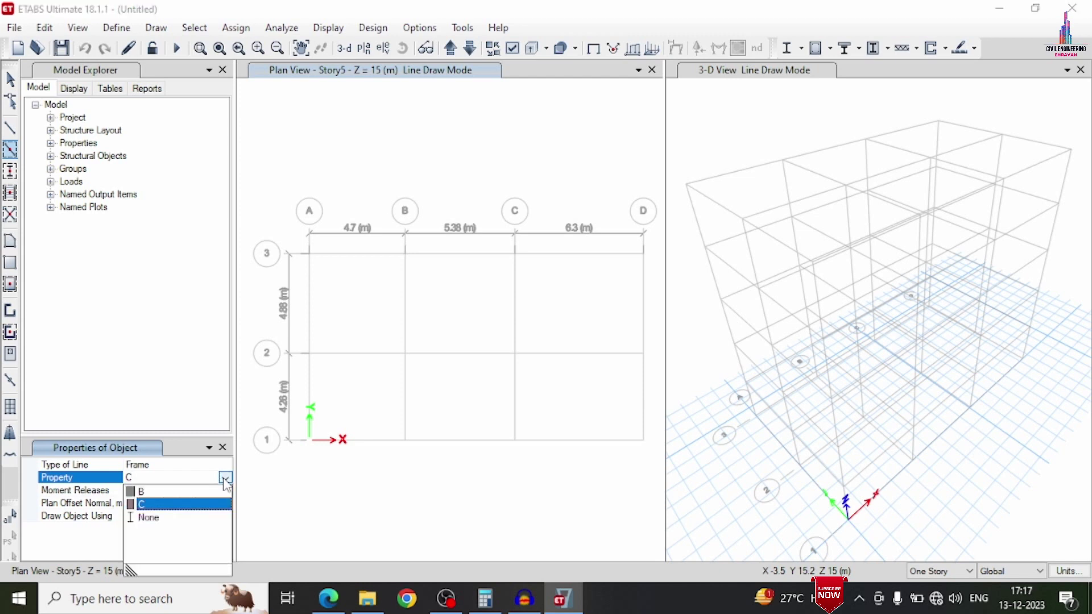
{"action": "left_click", "coordinate": [212, 491]}
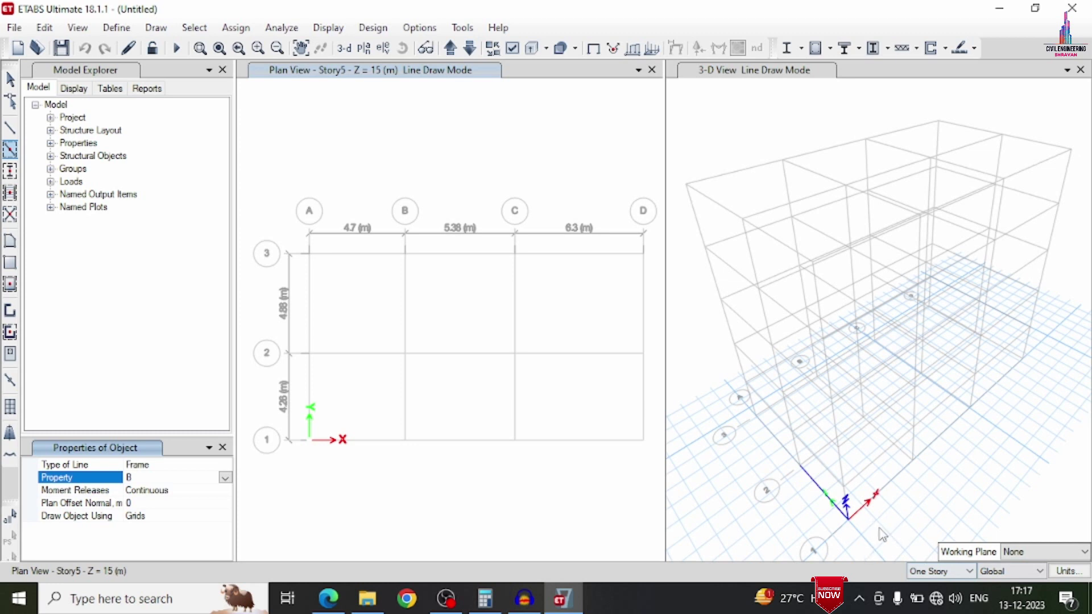
{"action": "left_click", "coordinate": [945, 572]}
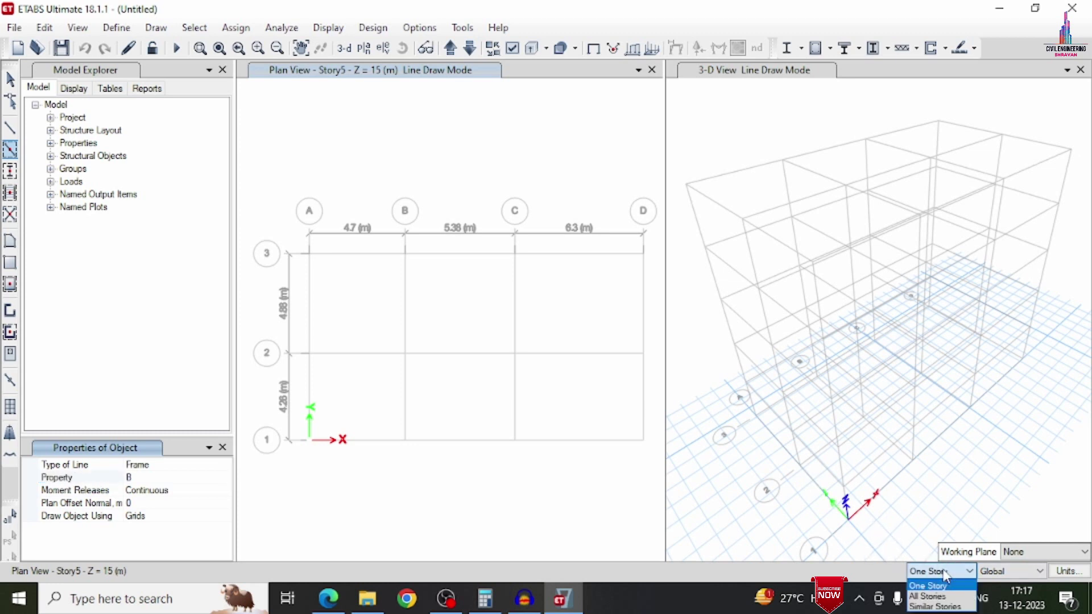
{"action": "left_click", "coordinate": [932, 596]}
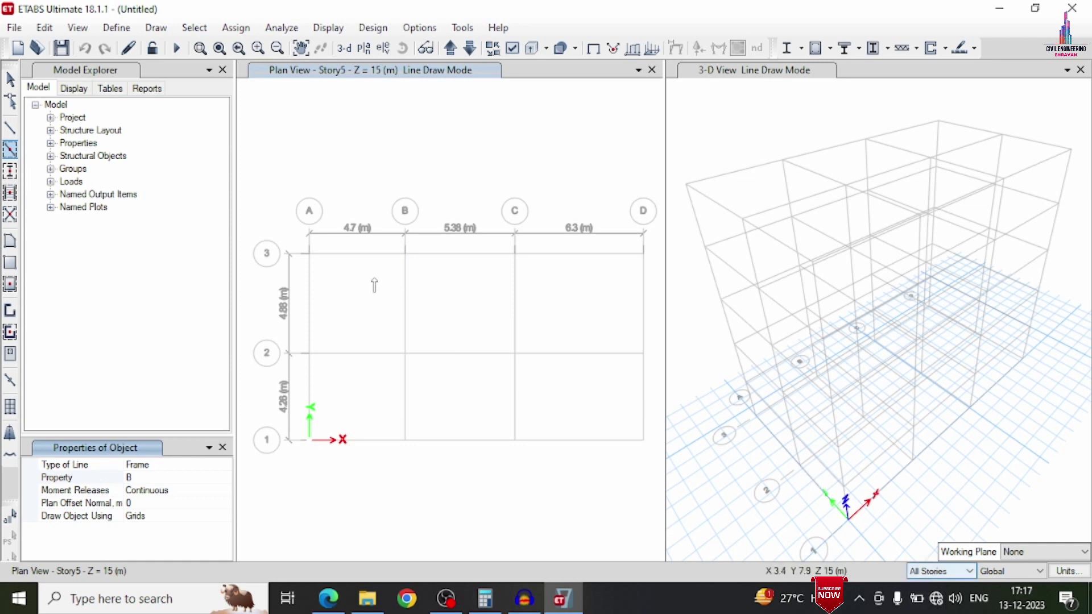
{"action": "left_click_drag", "start_coordinate": [260, 182], "coordinate": [664, 510]}
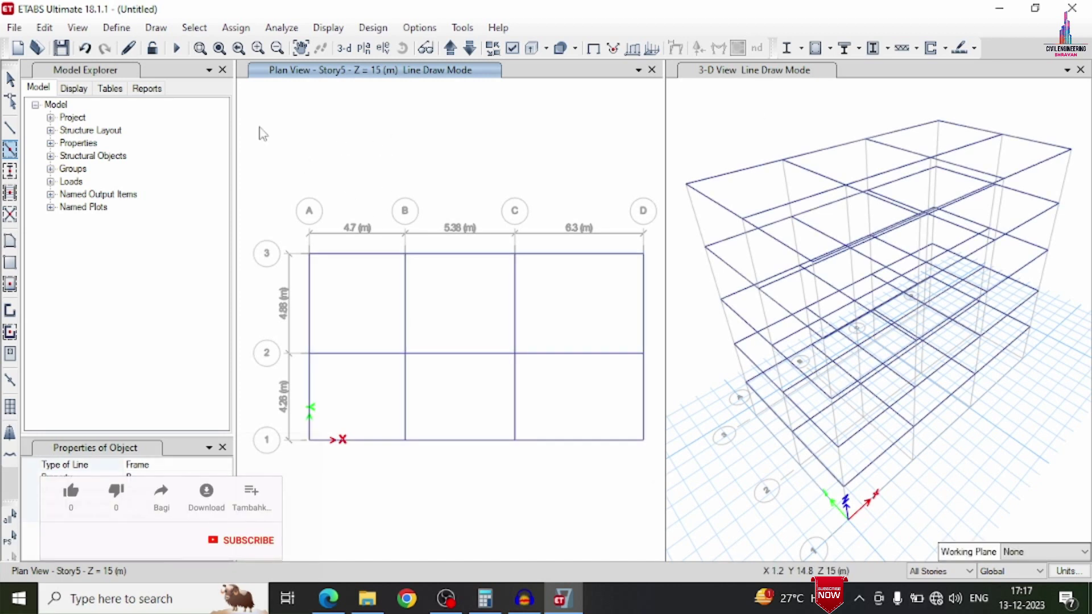
{"action": "left_click", "coordinate": [10, 172]}
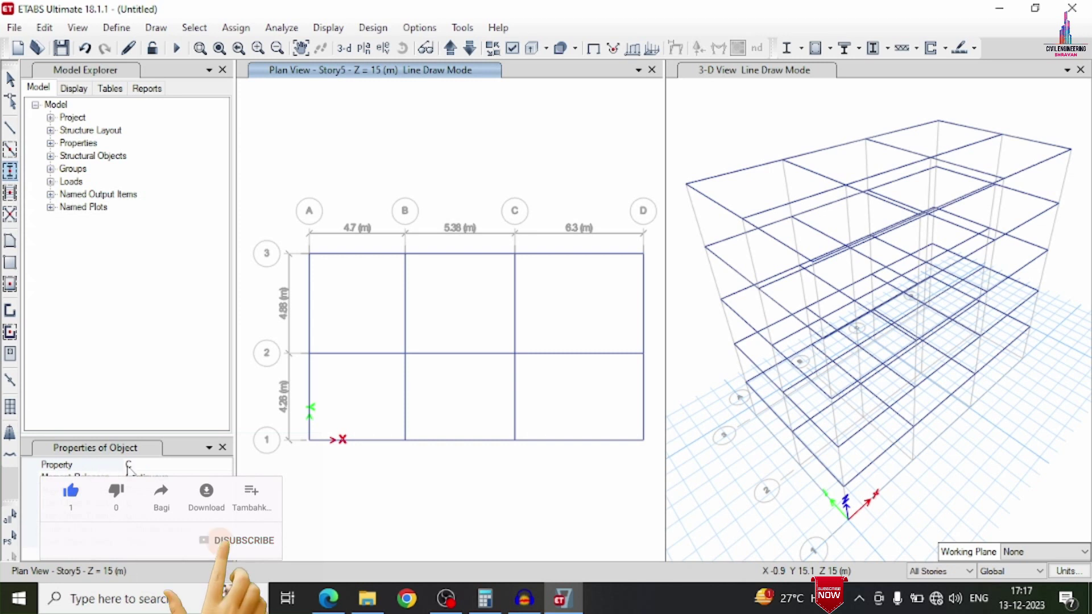
{"action": "mouse_move", "coordinate": [285, 178]}
{"action": "left_mouse_down"}
{"action": "mouse_move", "coordinate": [358, 245]}
{"action": "mouse_move", "coordinate": [473, 407]}
{"action": "mouse_move", "coordinate": [604, 491]}
{"action": "mouse_move", "coordinate": [658, 502]}
{"action": "left_mouse_up"}
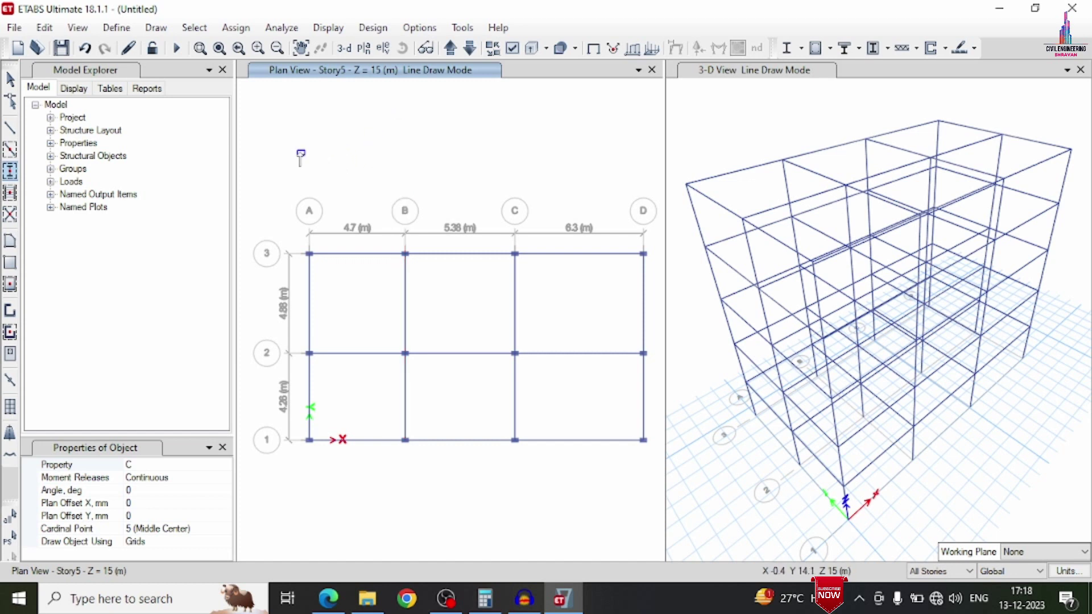
Step: Fill all grid bays with Slab150 floor slabs on all stories and end area drawing
{"action": "left_click", "coordinate": [10, 285]}
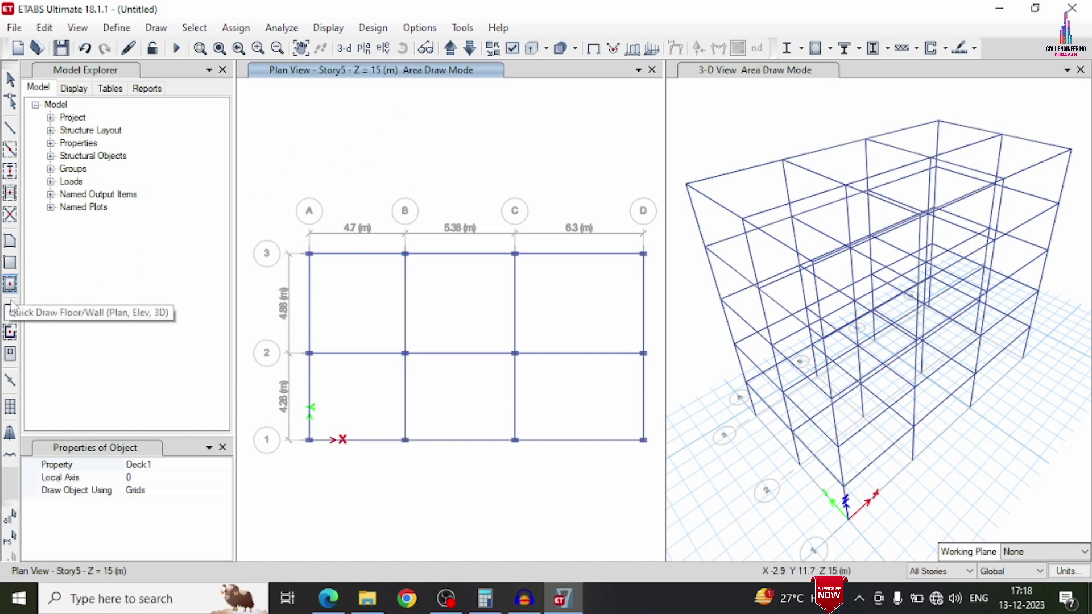
{"action": "left_click", "coordinate": [225, 467]}
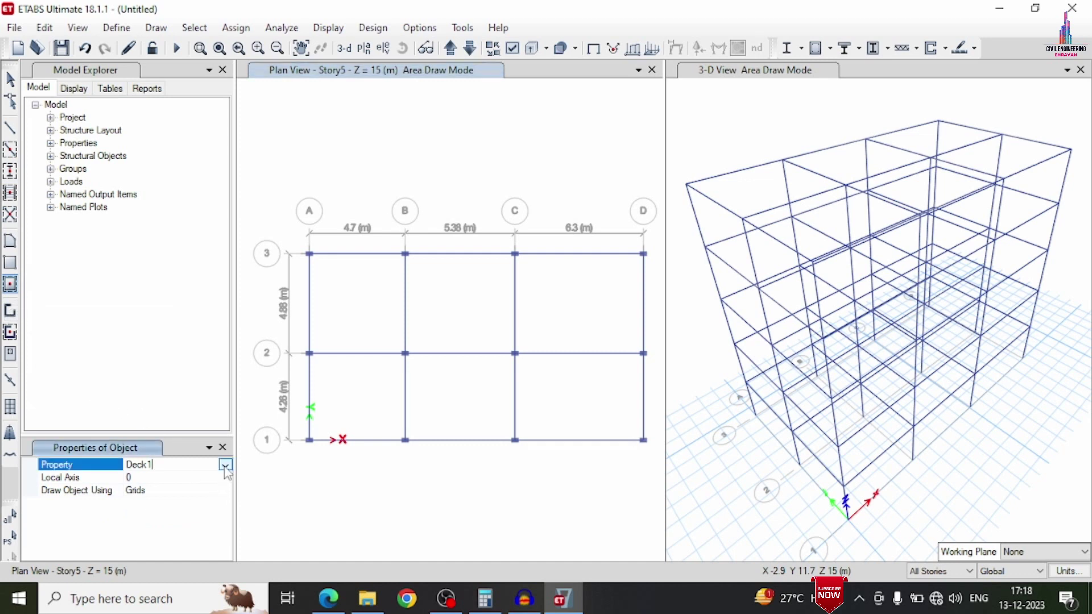
{"action": "left_click", "coordinate": [225, 466]}
{"action": "left_click", "coordinate": [159, 515]}
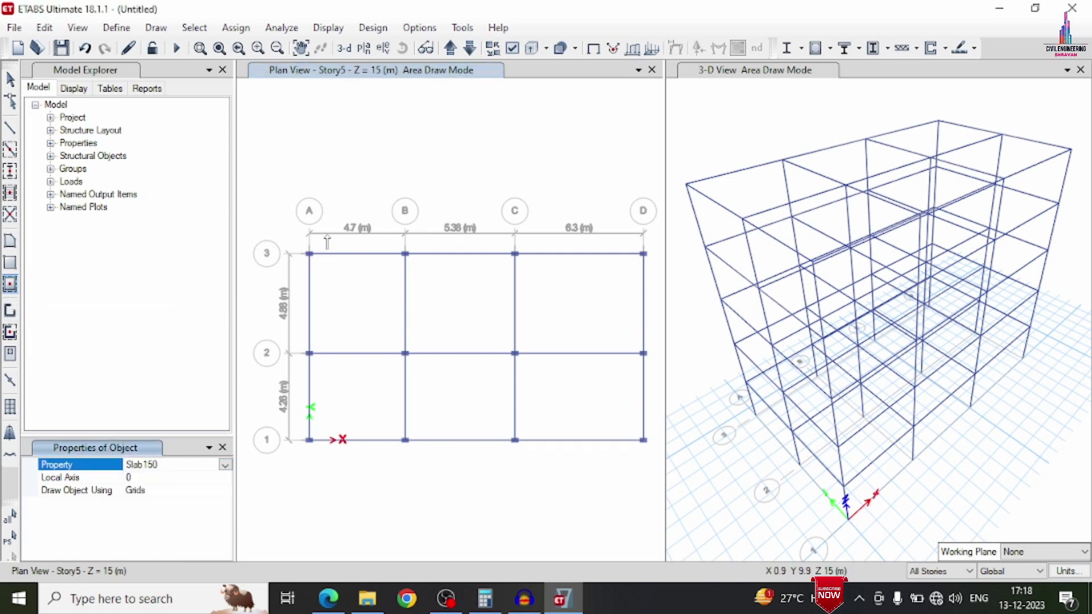
{"action": "left_click_drag", "start_coordinate": [267, 166], "coordinate": [654, 494]}
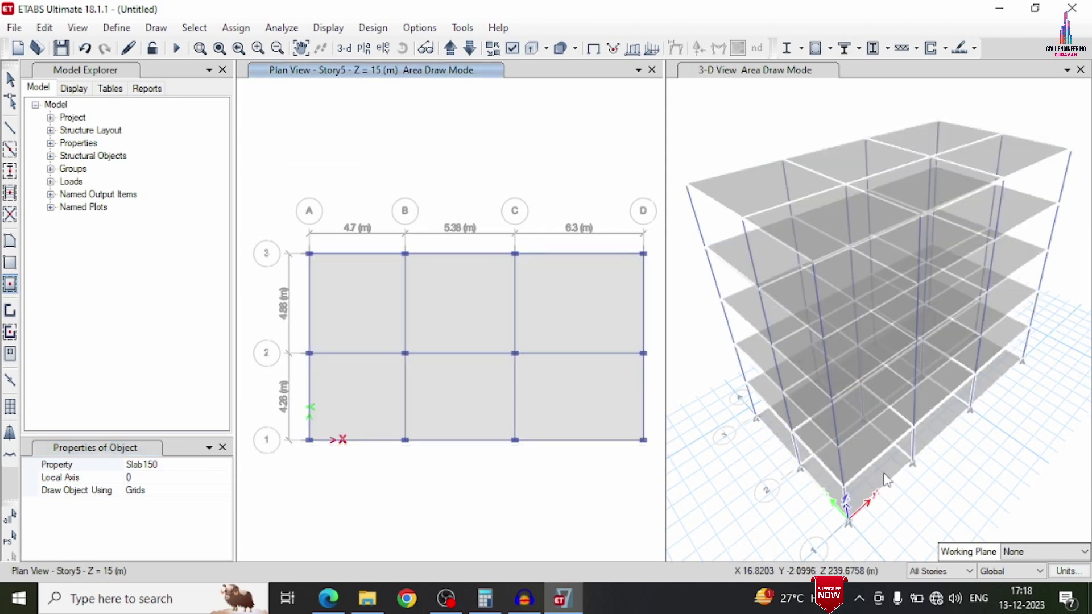
{"action": "key", "text": "Escape"}
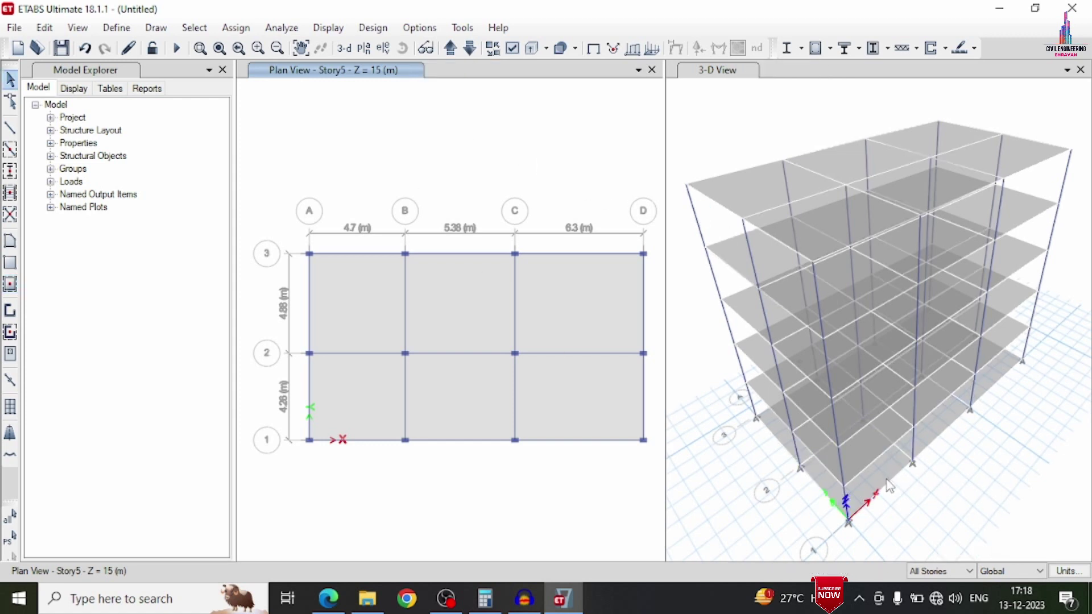
Step: Select all objects on the Base story and delete the slabs at that level
{"action": "left_click", "coordinate": [194, 28]}
{"action": "mouse_move", "coordinate": [205, 46]}
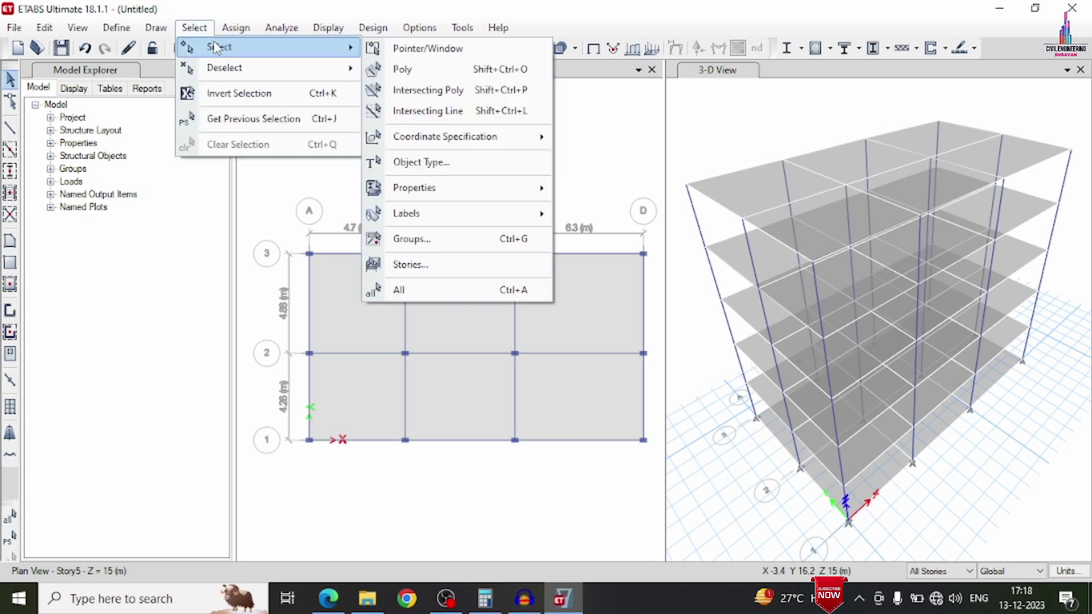
{"action": "left_click", "coordinate": [421, 265]}
{"action": "left_click", "coordinate": [457, 227]}
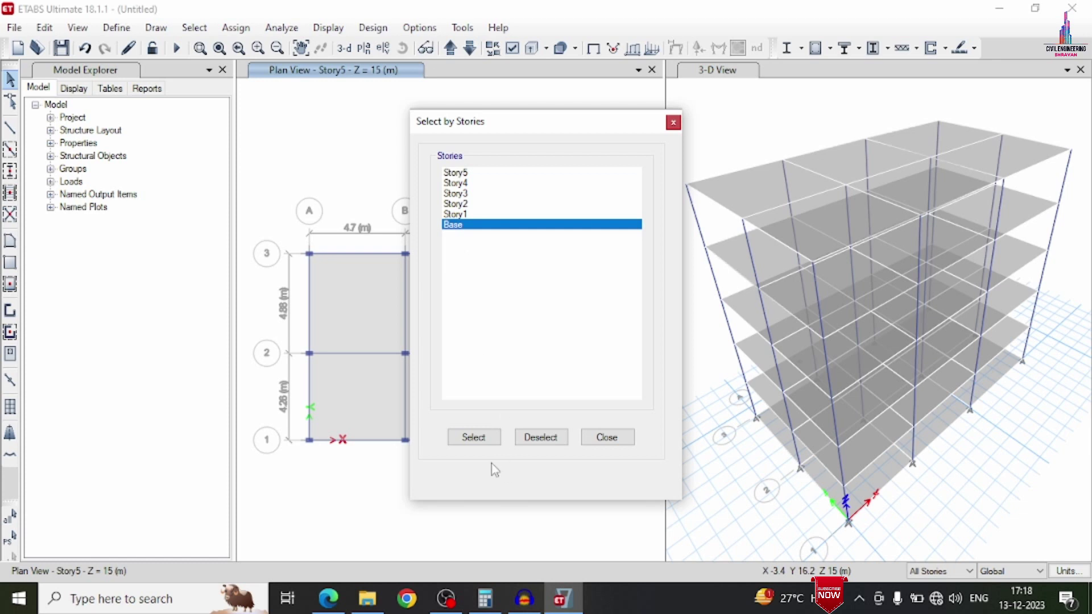
{"action": "left_click", "coordinate": [484, 438]}
{"action": "left_click", "coordinate": [604, 436]}
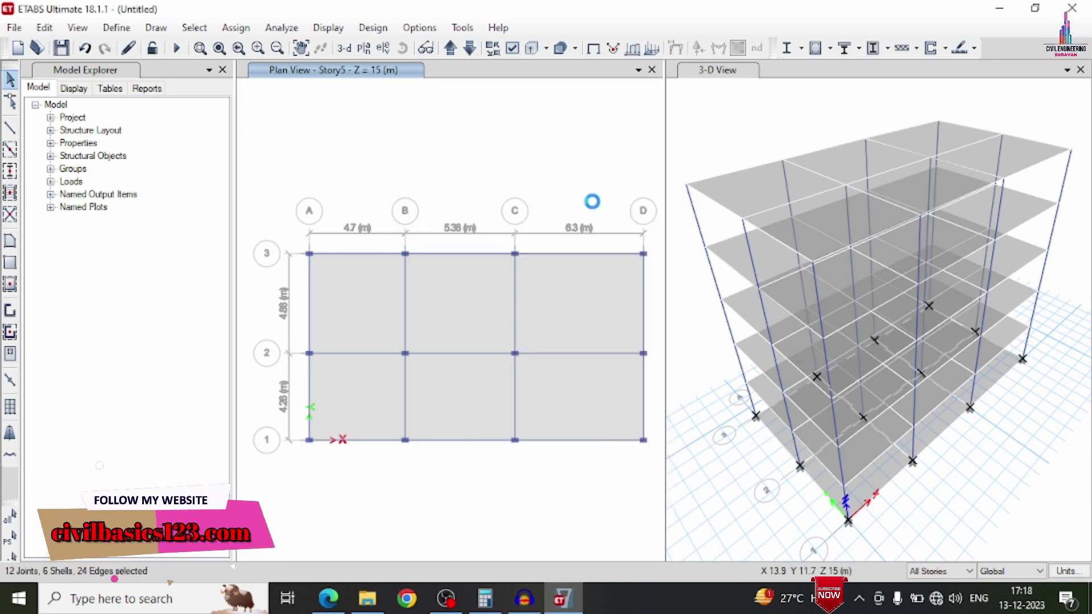
{"action": "key", "text": "ctrl+q"}
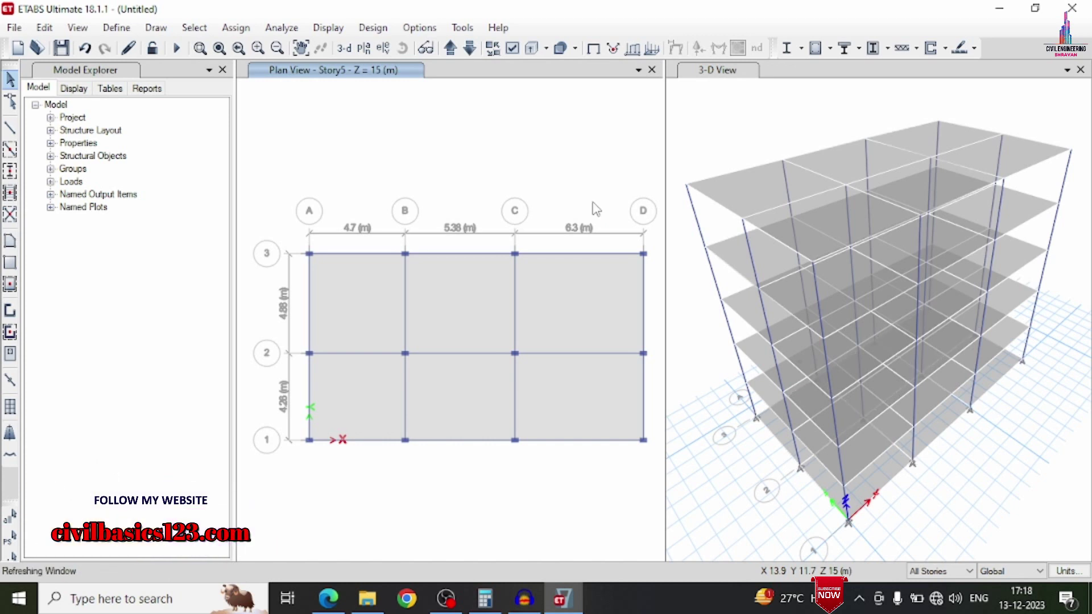
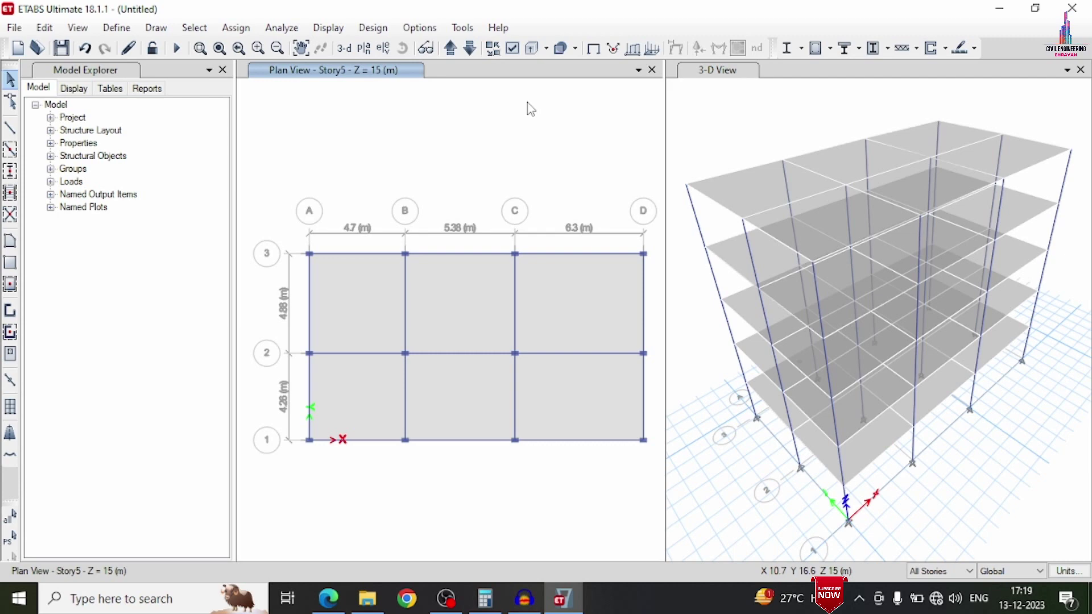
Step: Examine the load case definitions and the load pattern definitions
{"action": "left_click", "coordinate": [117, 27]}
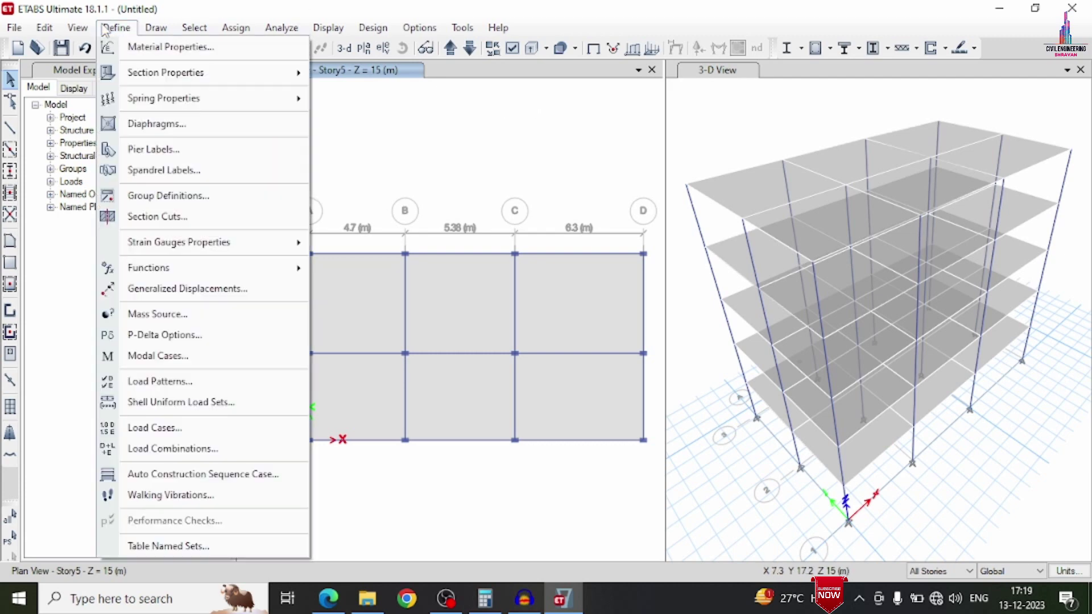
{"action": "left_click", "coordinate": [183, 428]}
{"action": "left_click", "coordinate": [831, 159]}
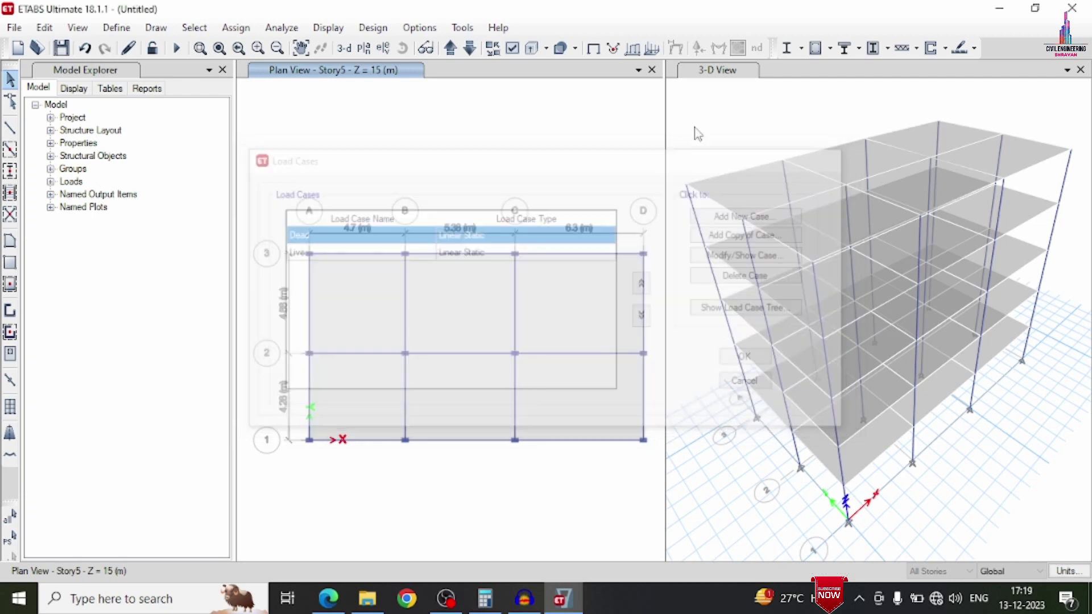
{"action": "left_click", "coordinate": [116, 27]}
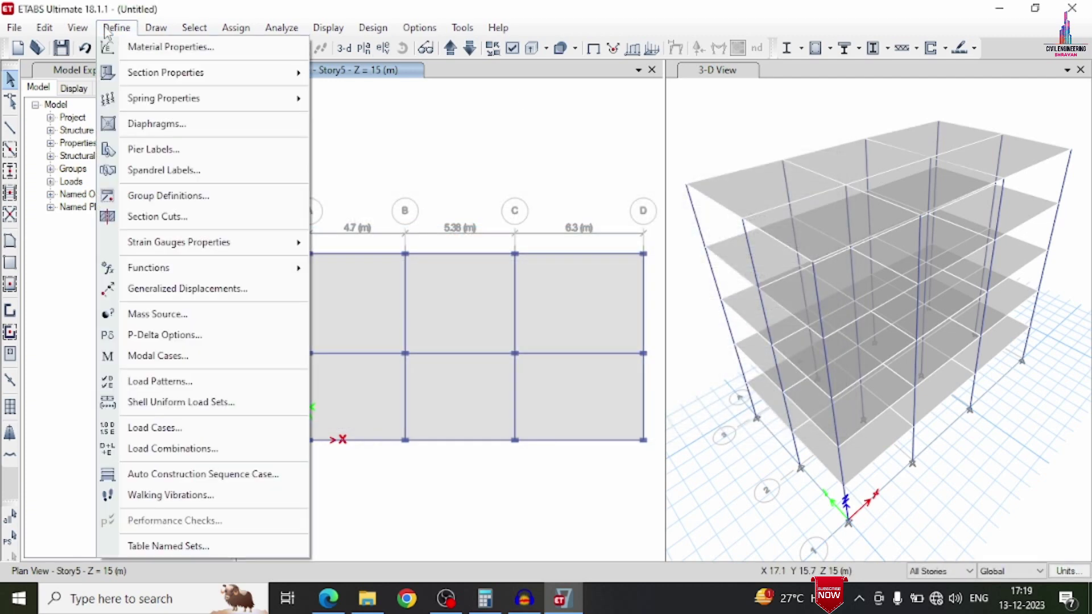
{"action": "left_click", "coordinate": [175, 383]}
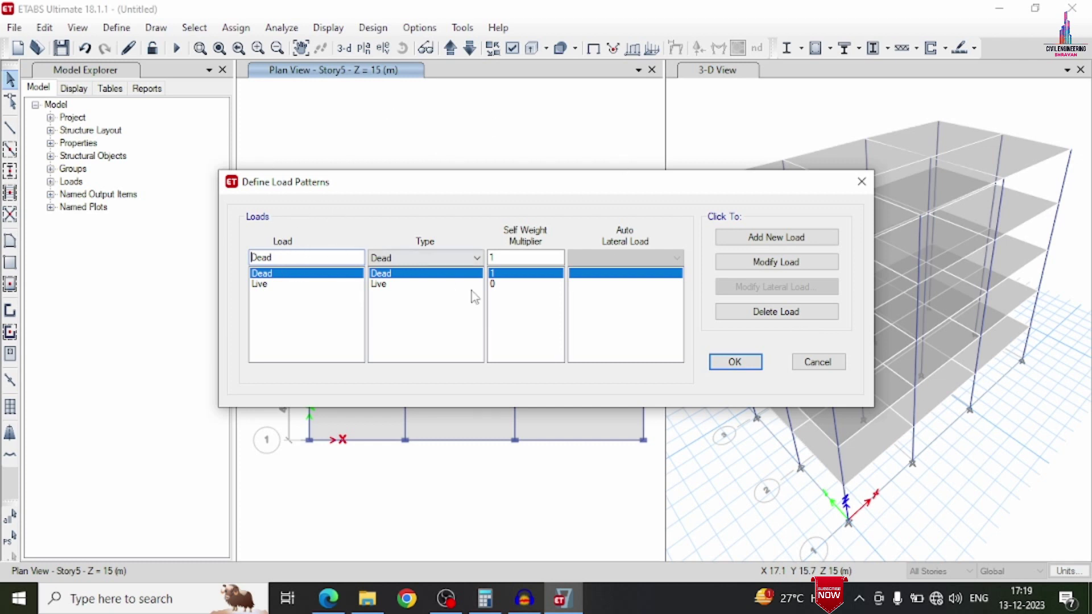
{"action": "left_click", "coordinate": [739, 367]}
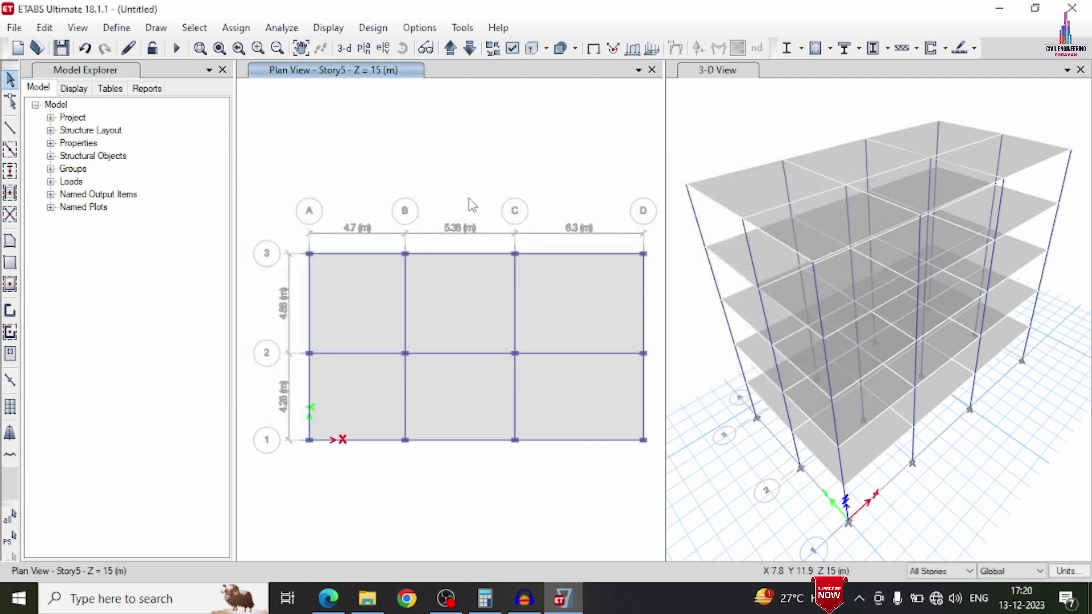
Step: Select all objects in the model and open a joint force assignment for the Dead pattern, set to add to existing loads
{"action": "key", "text": "ctrl+a"}
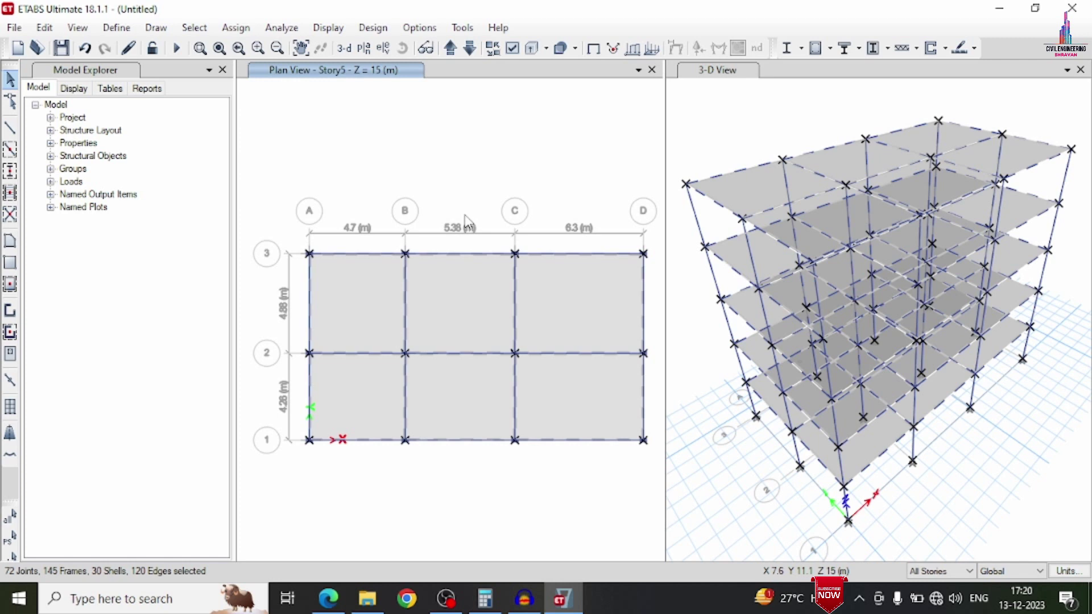
{"action": "left_click", "coordinate": [235, 27]}
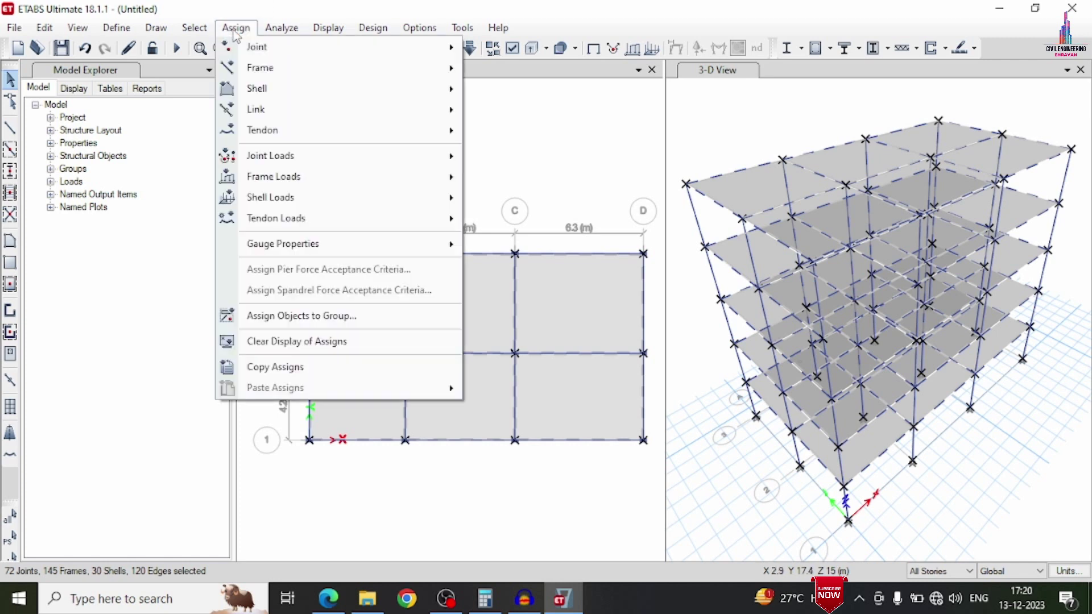
{"action": "mouse_move", "coordinate": [284, 167]}
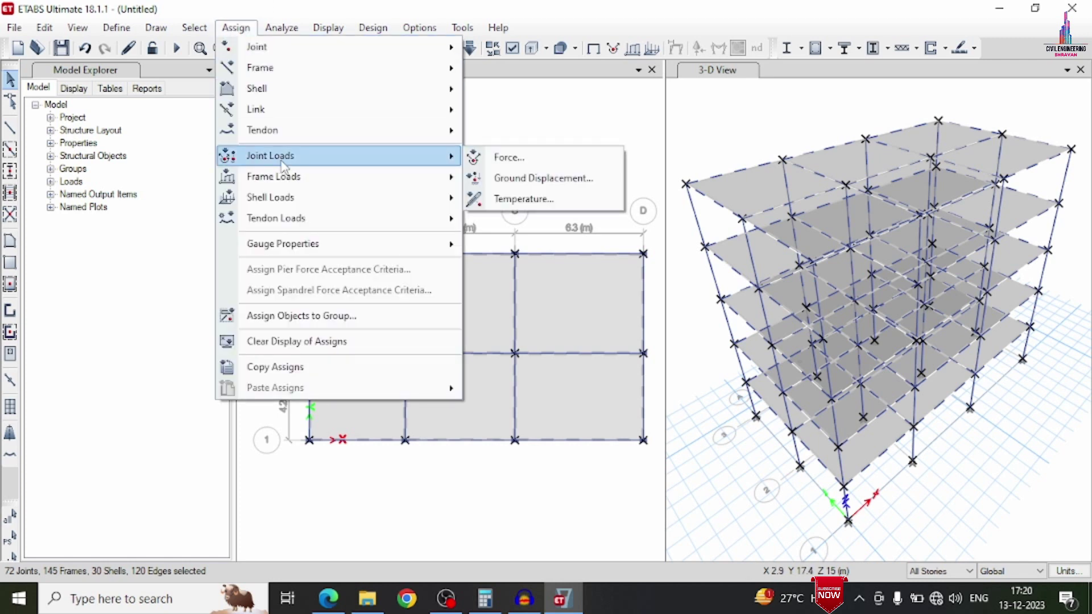
{"action": "left_click", "coordinate": [506, 157]}
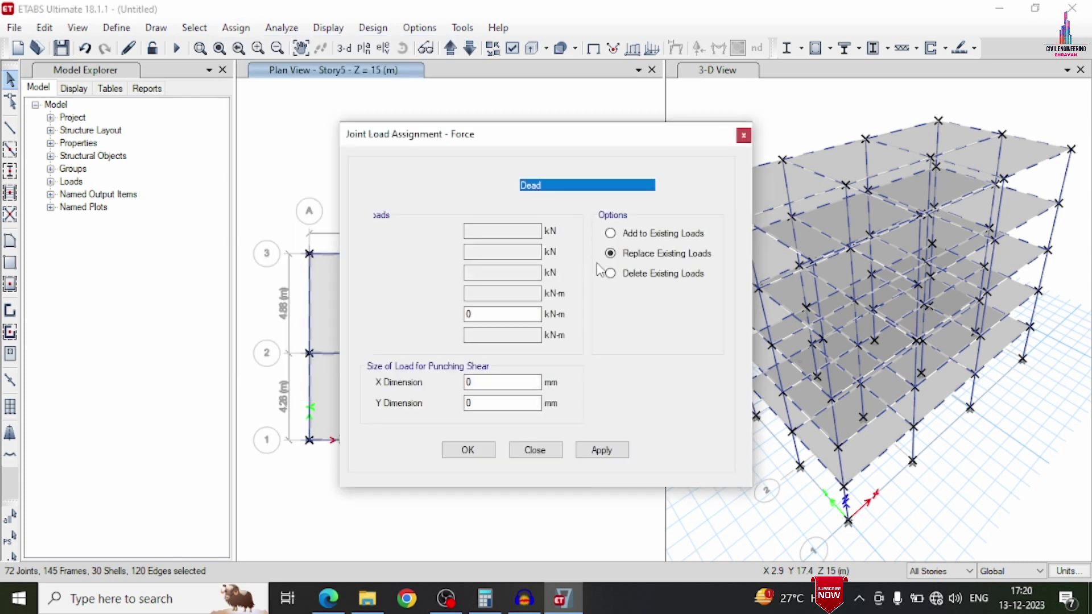
{"action": "left_click", "coordinate": [626, 236]}
Step: Assign Dead joint forces of 1 kN in global X, Y and Z and moments of 1 kN-m about XX, YY and ZZ
{"action": "left_click", "coordinate": [488, 237]}
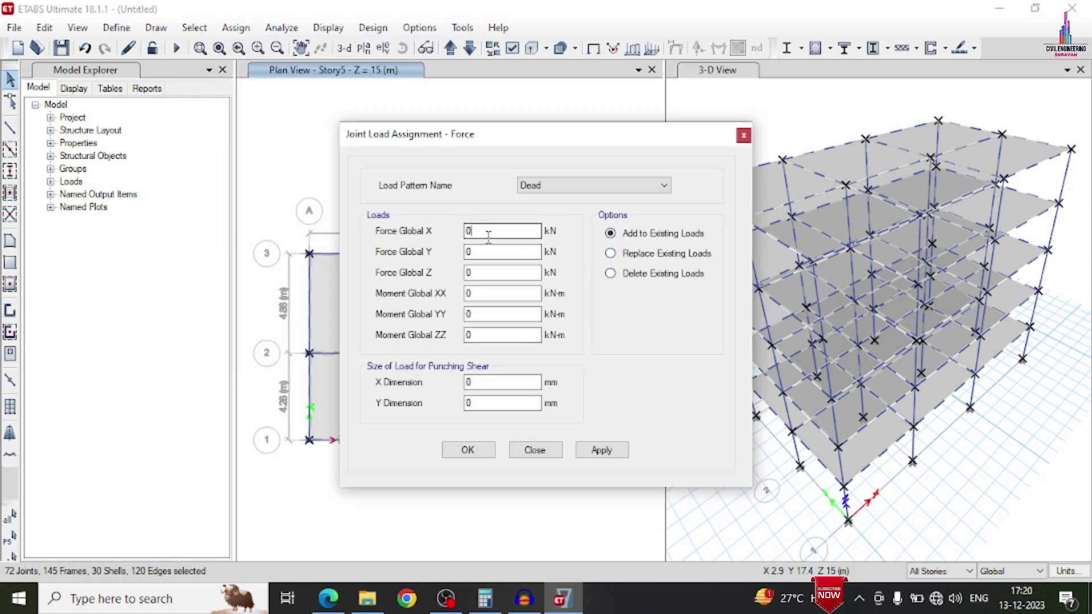
{"action": "double_click", "coordinate": [488, 236]}
{"action": "type", "text": "1"}
{"action": "key", "text": "Tab"}
{"action": "type", "text": "1"}
{"action": "key", "text": "Tab"}
{"action": "type", "text": "1"}
{"action": "key", "text": "Tab"}
{"action": "type", "text": "1"}
{"action": "key", "text": "Tab"}
{"action": "type", "text": "1"}
{"action": "key", "text": "Tab"}
{"action": "type", "text": "1"}
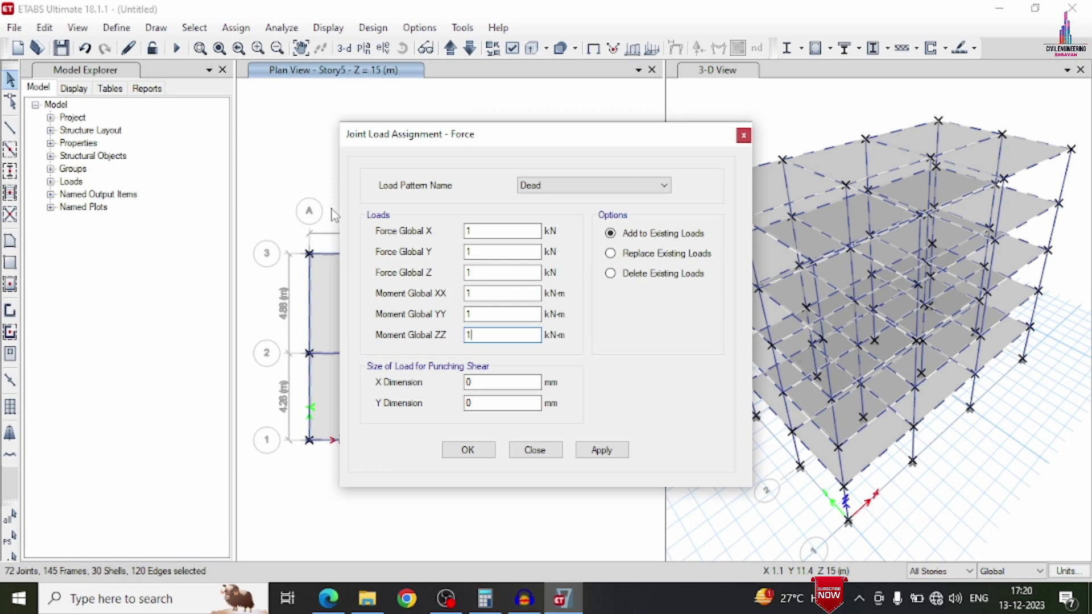
{"action": "left_click", "coordinate": [593, 451]}
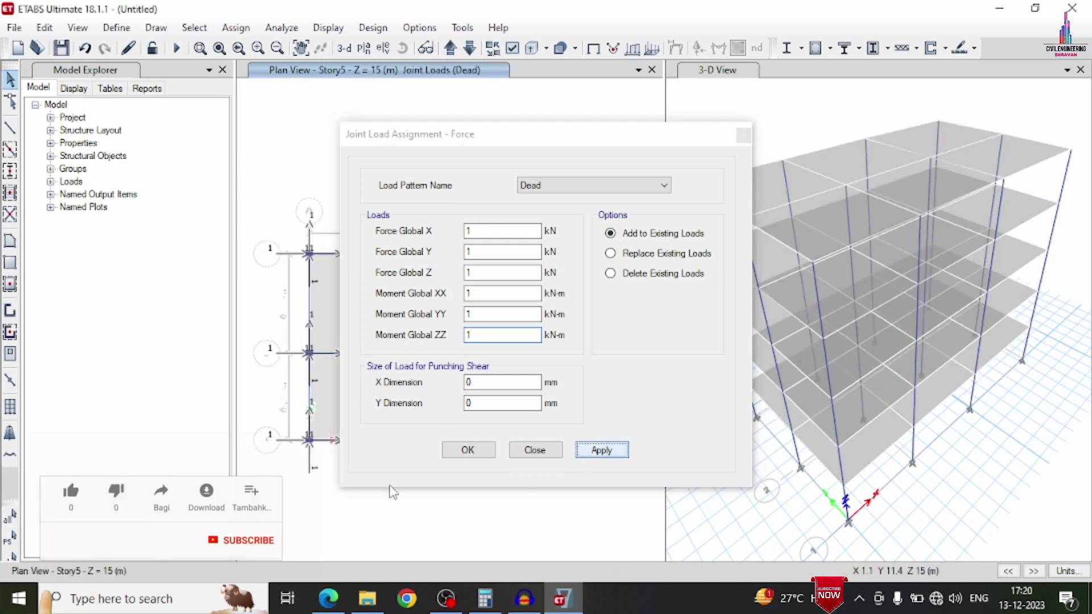
{"action": "left_click", "coordinate": [485, 465]}
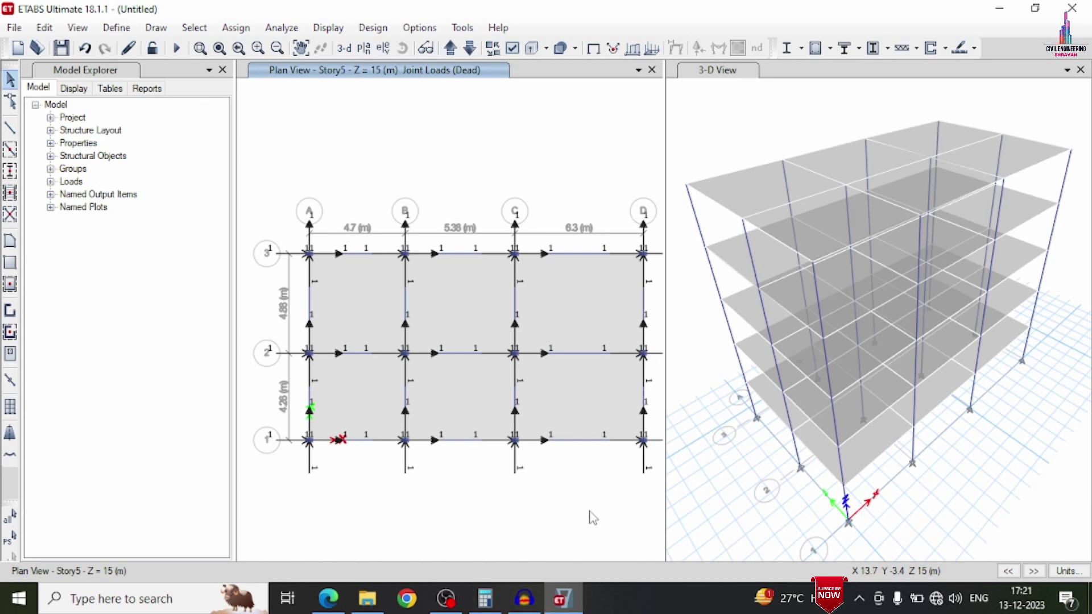
Step: Select all frame objects that use section property B
{"action": "left_click", "coordinate": [194, 28]}
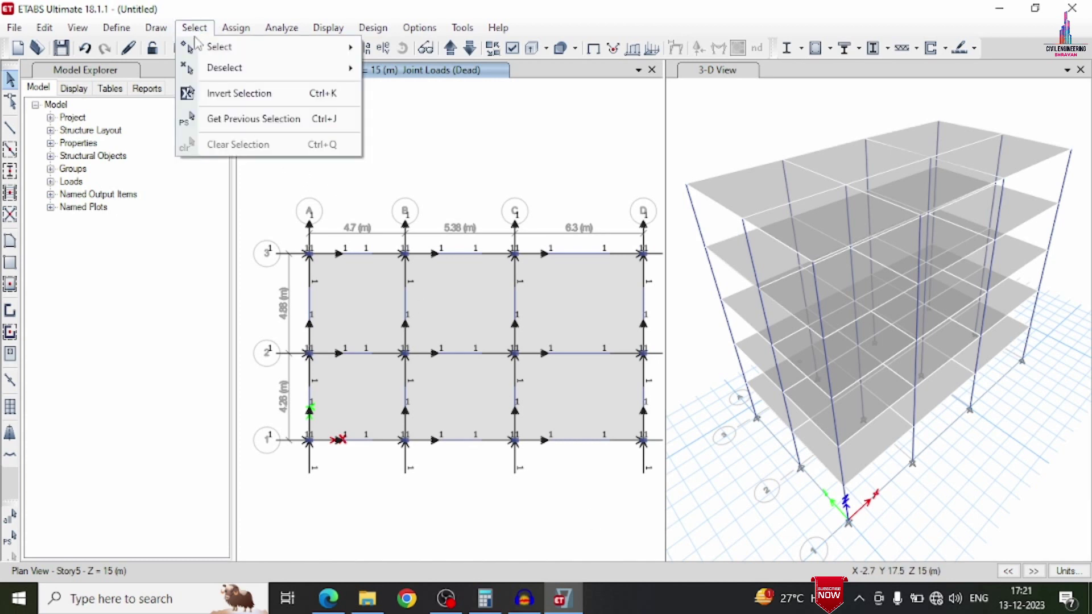
{"action": "mouse_move", "coordinate": [203, 49]}
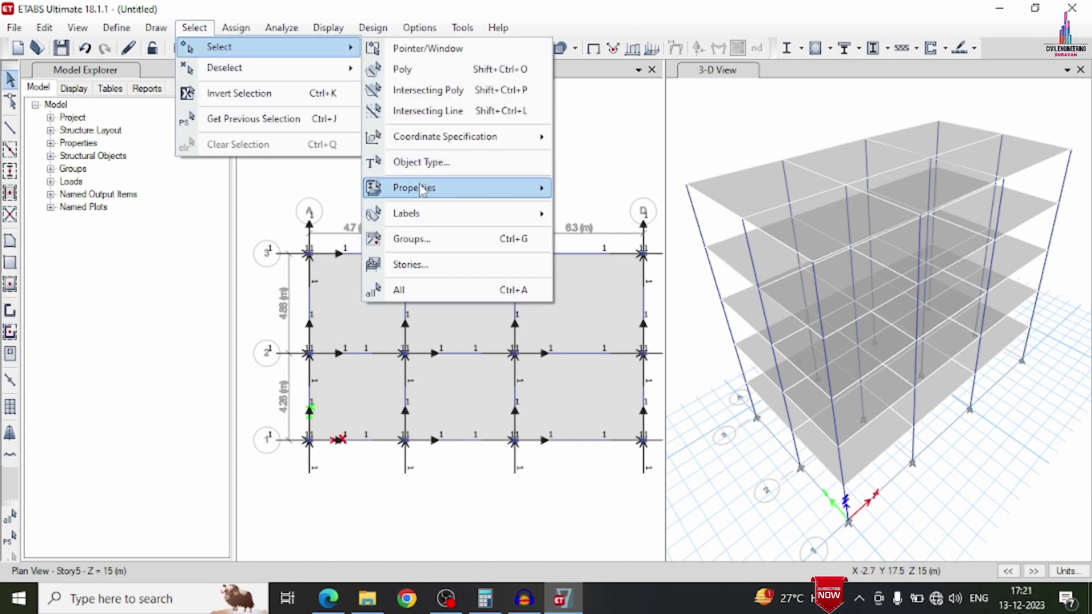
{"action": "mouse_move", "coordinate": [421, 189]}
{"action": "left_click", "coordinate": [594, 215]}
{"action": "left_click", "coordinate": [448, 209]}
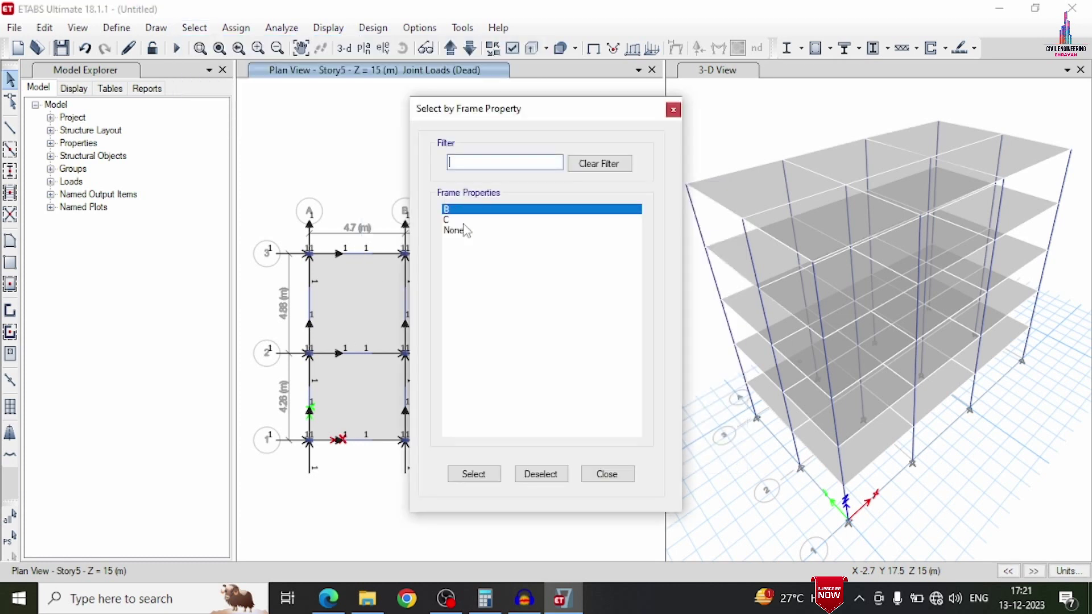
{"action": "left_click", "coordinate": [477, 475]}
{"action": "left_click", "coordinate": [617, 477]}
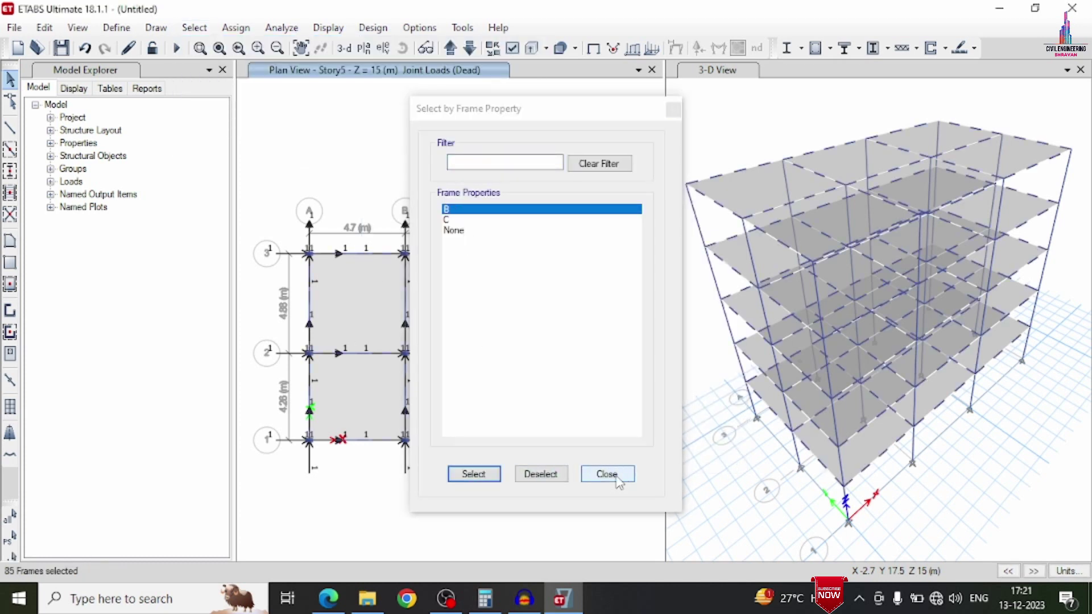
Step: Assign a uniform distributed Dead load of 24.3 kN/m in the gravity direction to the selected beams, adding to existing loads
{"action": "left_click", "coordinate": [236, 27]}
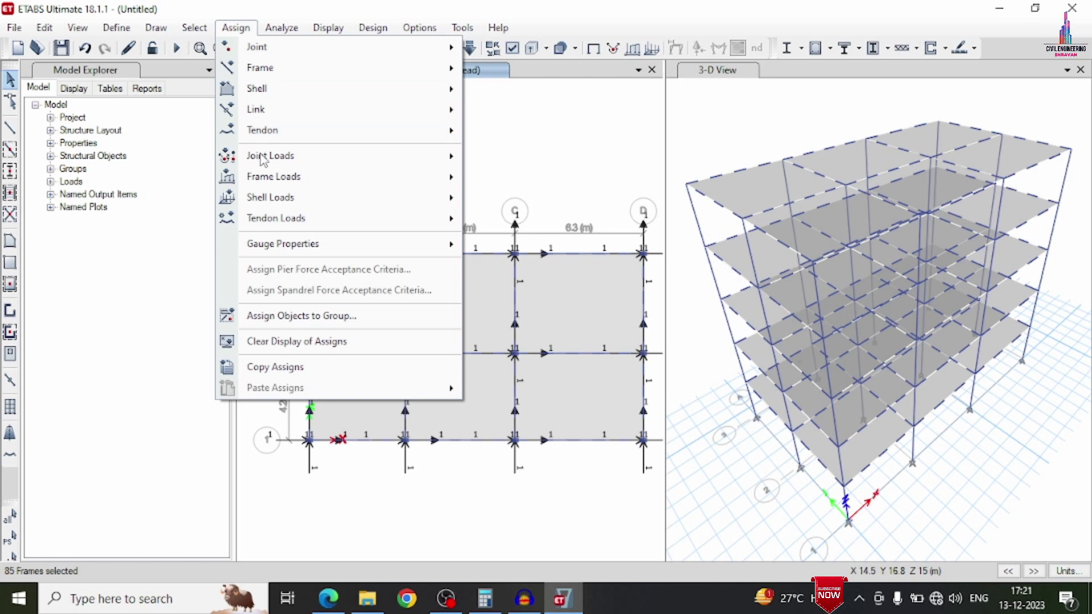
{"action": "mouse_move", "coordinate": [266, 186]}
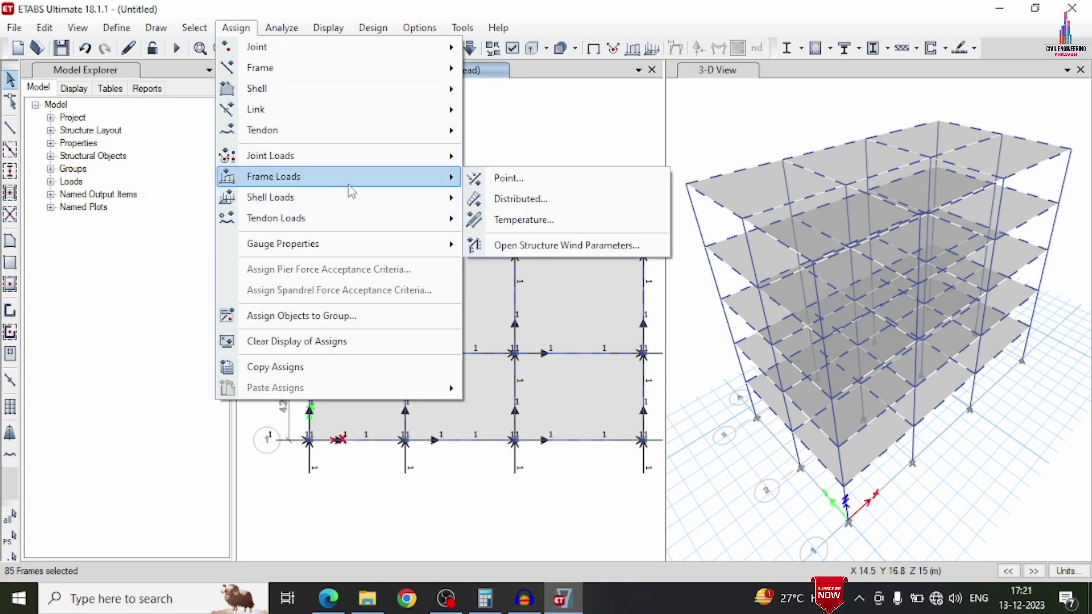
{"action": "left_click", "coordinate": [508, 198]}
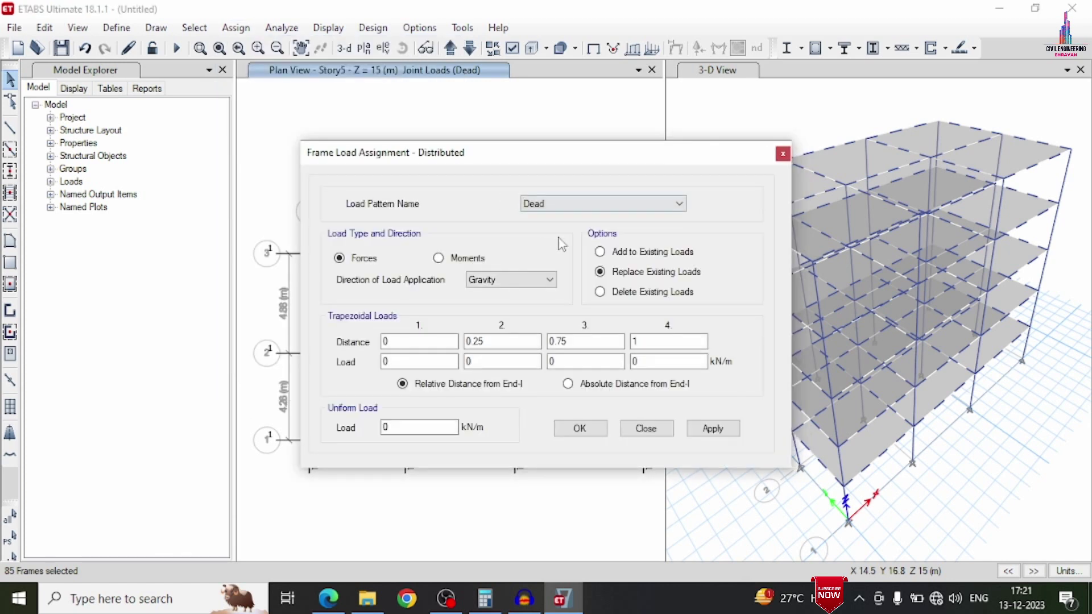
{"action": "left_click", "coordinate": [614, 253]}
{"action": "double_click", "coordinate": [413, 428]}
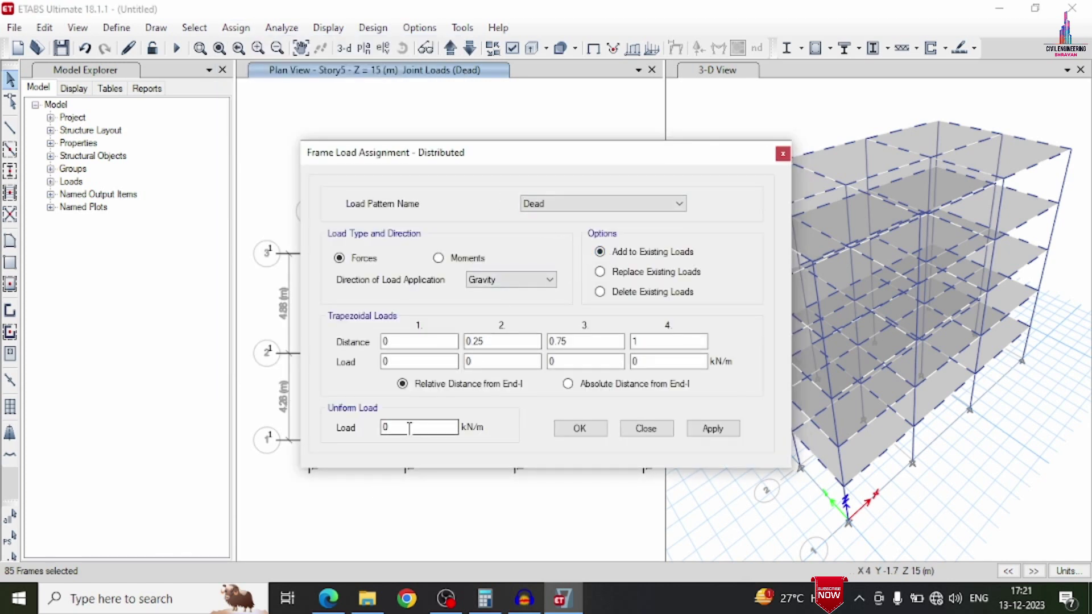
{"action": "type", "text": "24.3"}
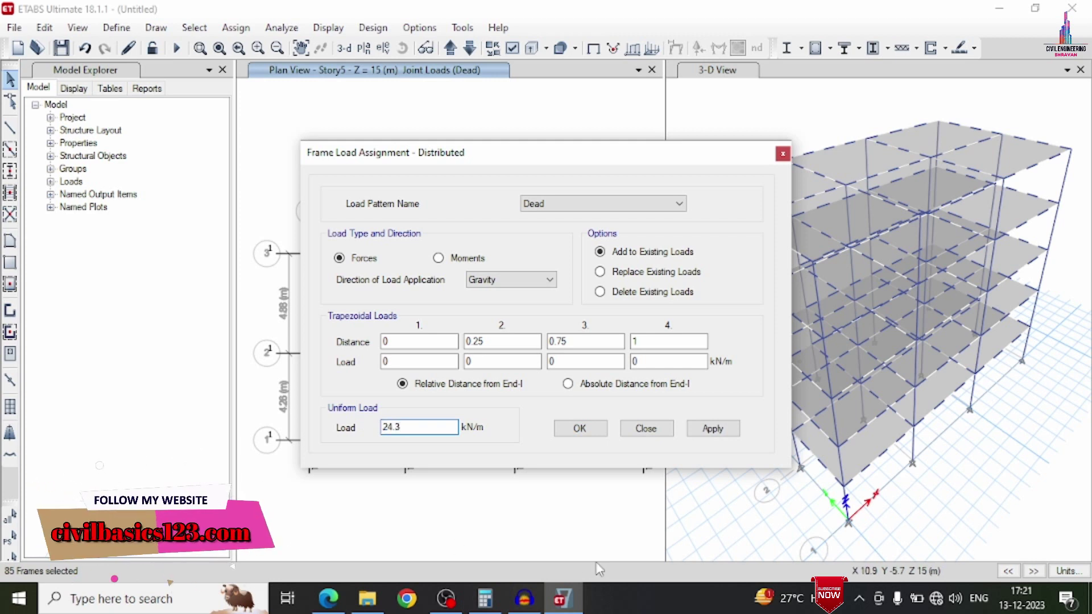
{"action": "left_click", "coordinate": [712, 429]}
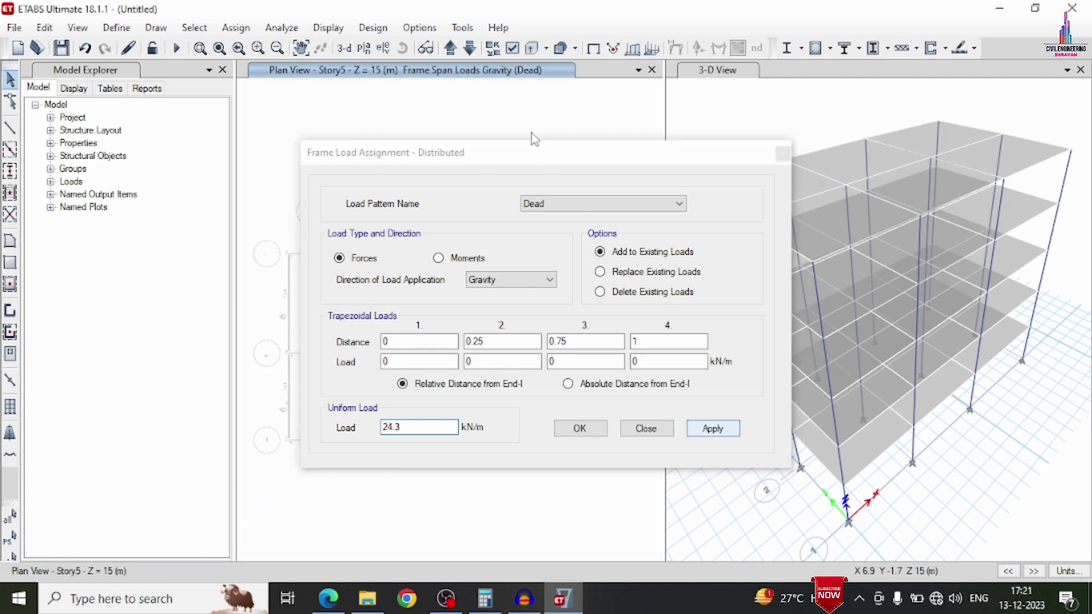
{"action": "left_click_drag", "start_coordinate": [497, 154], "coordinate": [792, 92]}
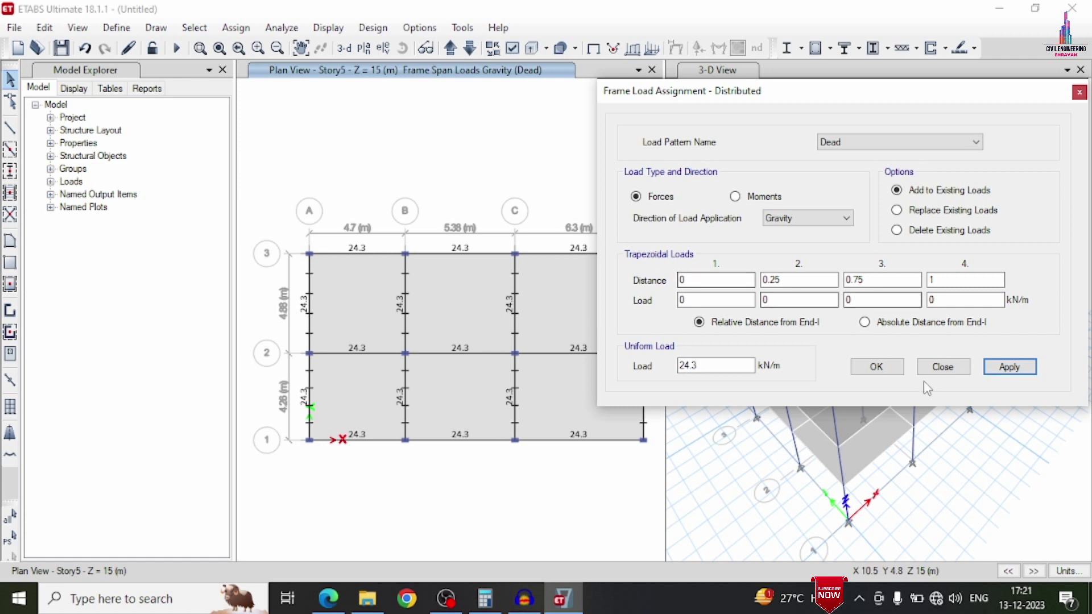
{"action": "left_click", "coordinate": [876, 367]}
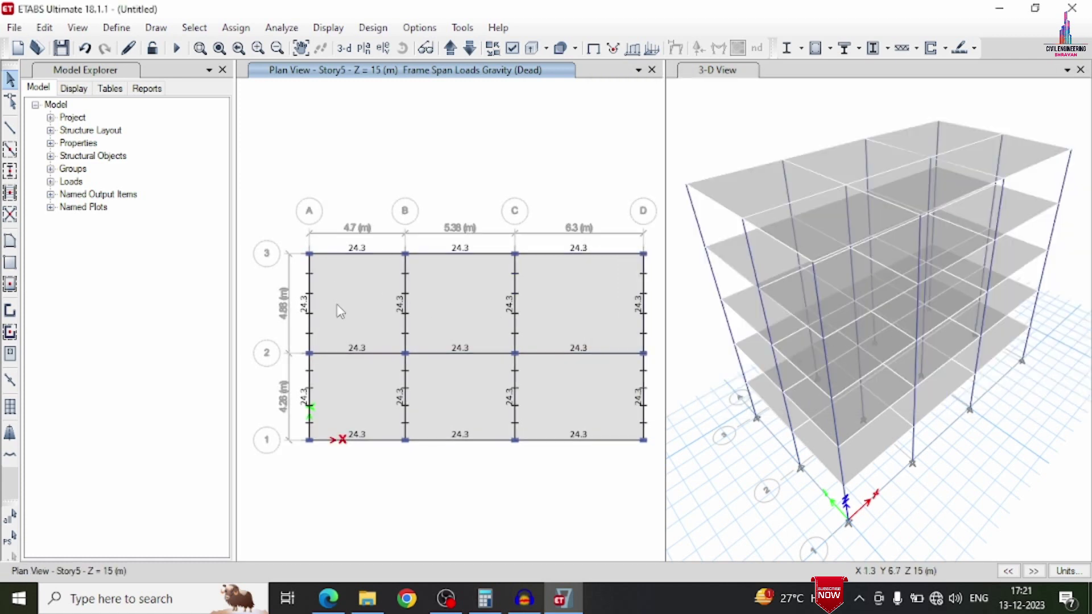
Step: Select all slabs that use the Slab150 property
{"action": "left_click", "coordinate": [203, 32]}
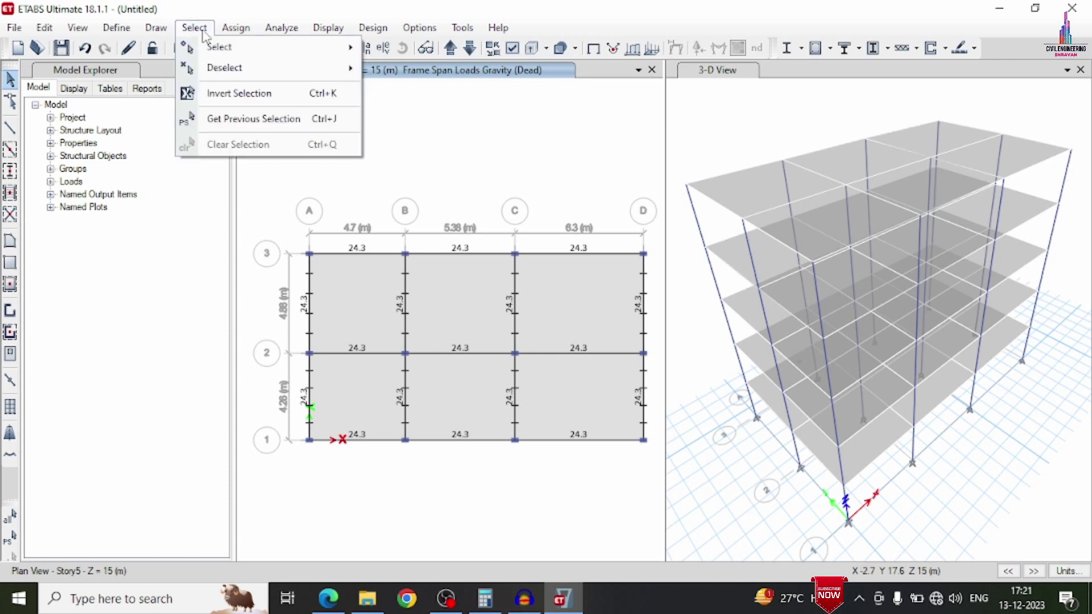
{"action": "mouse_move", "coordinate": [214, 46]}
{"action": "mouse_move", "coordinate": [500, 189]}
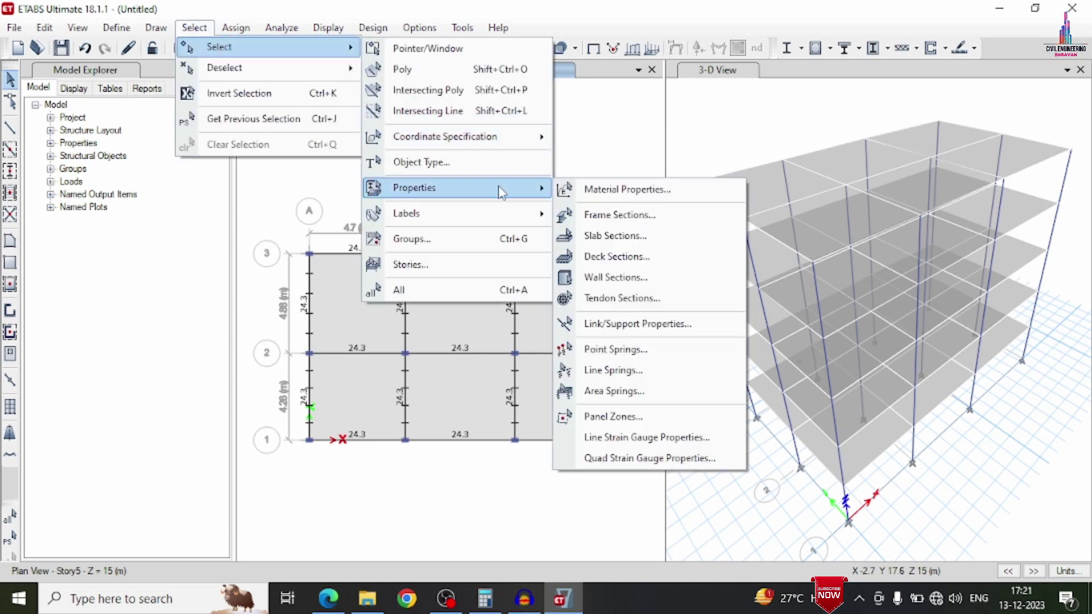
{"action": "left_click", "coordinate": [614, 236]}
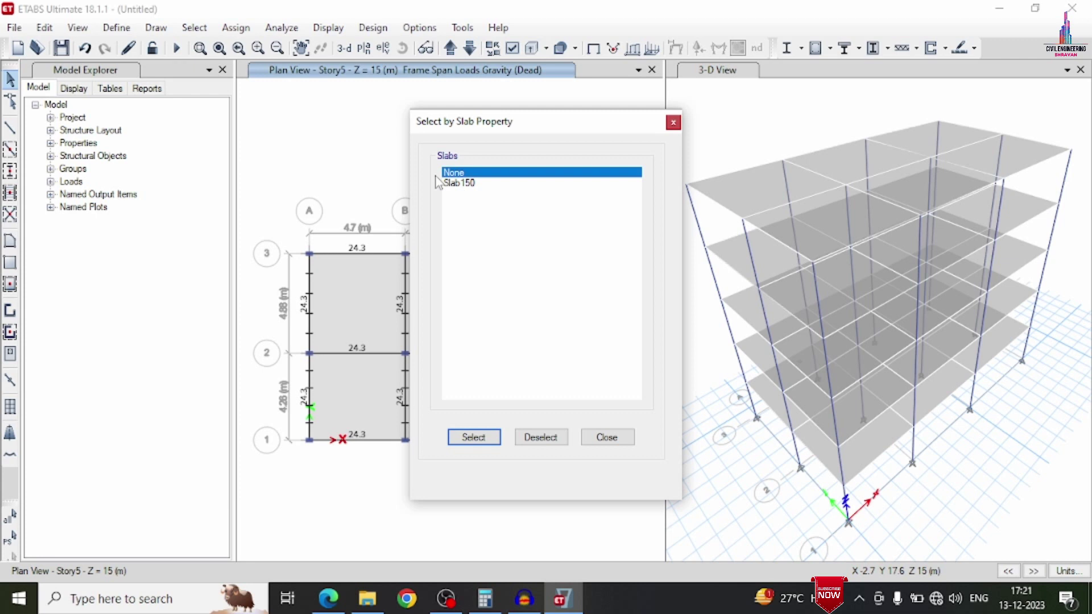
{"action": "left_click", "coordinate": [455, 183]}
{"action": "left_click", "coordinate": [473, 437]}
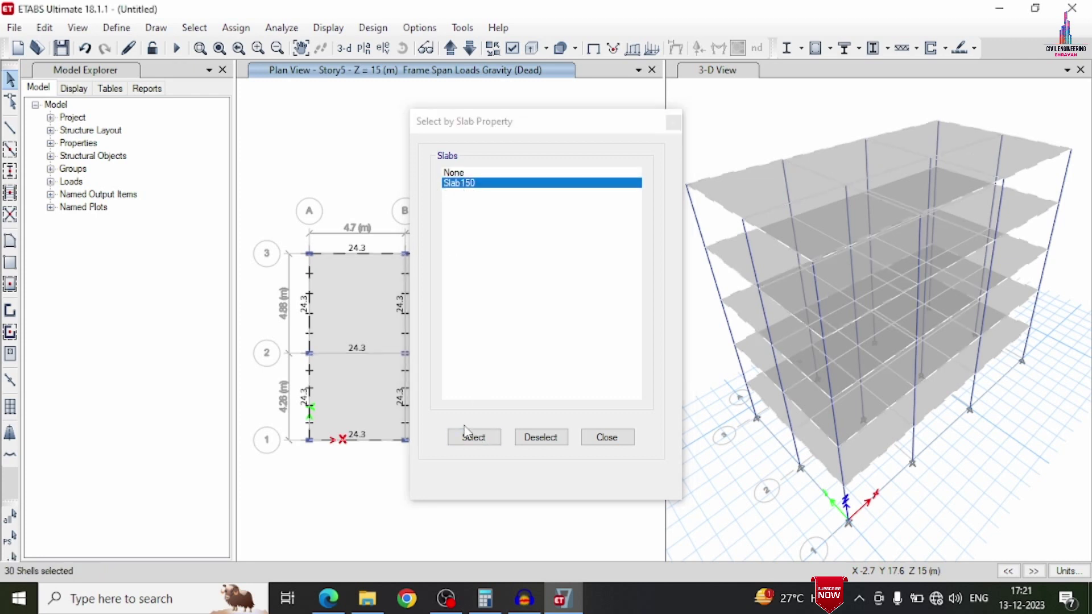
{"action": "left_click", "coordinate": [605, 438]}
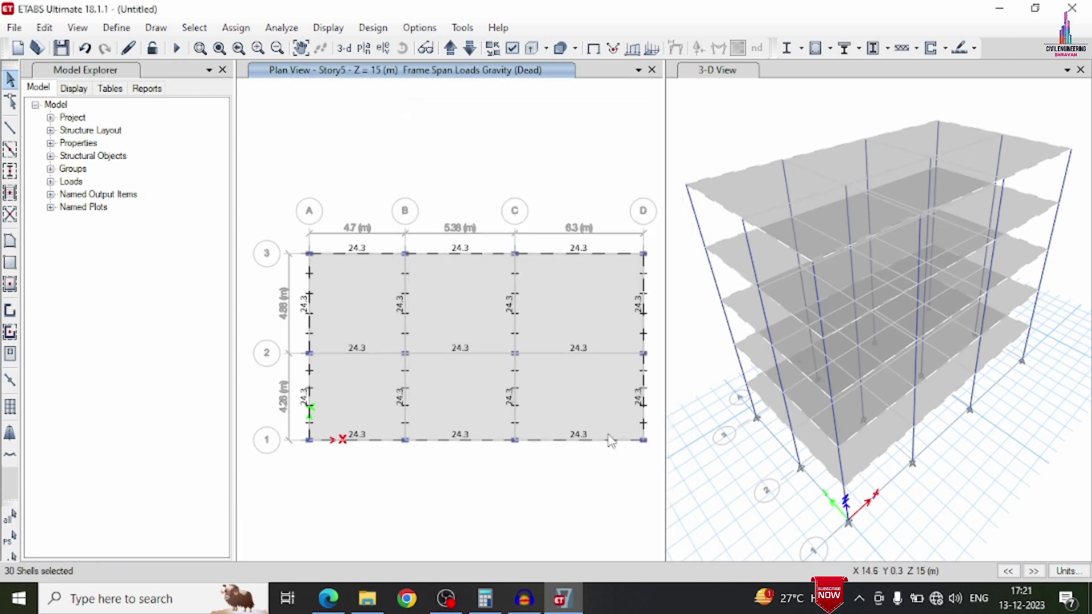
Step: Assign a uniform Dead shell load of 2 kN/m² in the gravity direction to the selected slabs, adding to existing loads
{"action": "left_click", "coordinate": [243, 33]}
{"action": "mouse_move", "coordinate": [283, 199]}
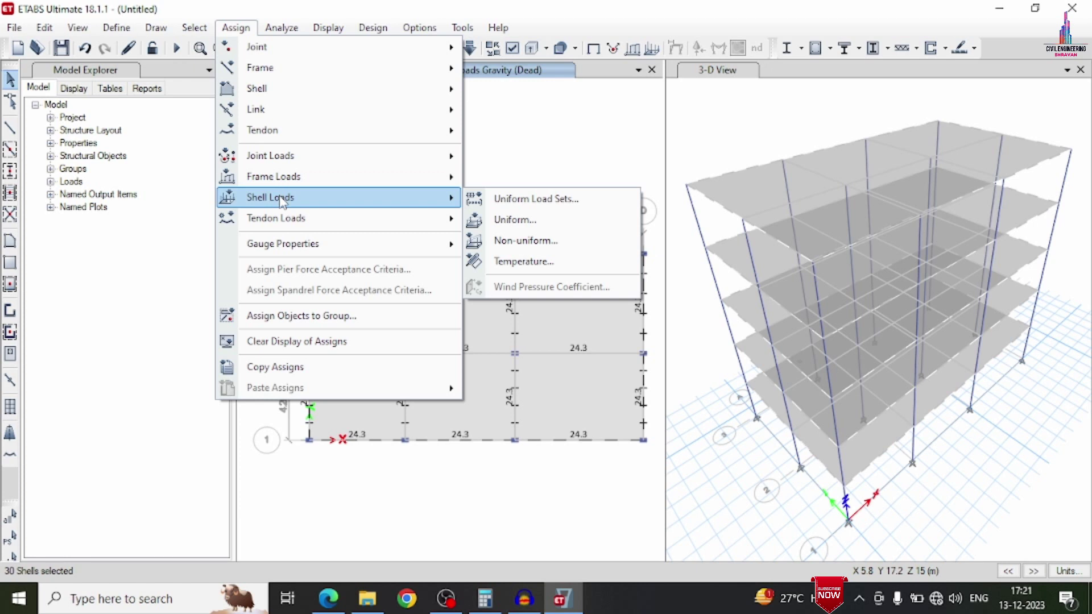
{"action": "left_click", "coordinate": [492, 228]}
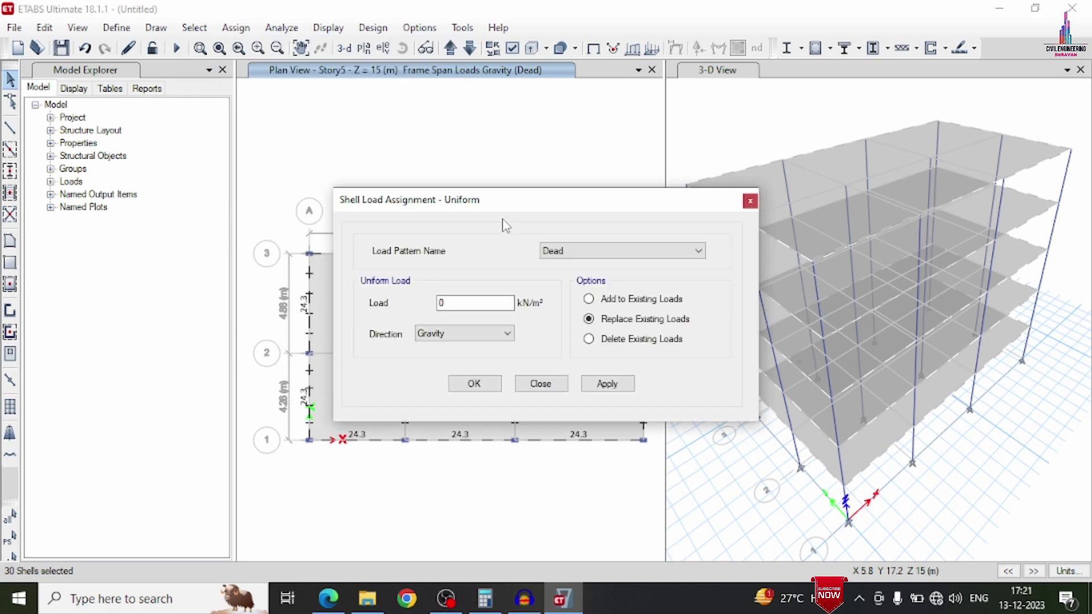
{"action": "left_click", "coordinate": [638, 300]}
{"action": "double_click", "coordinate": [443, 303]}
{"action": "type", "text": "2"}
{"action": "left_click", "coordinate": [606, 384]}
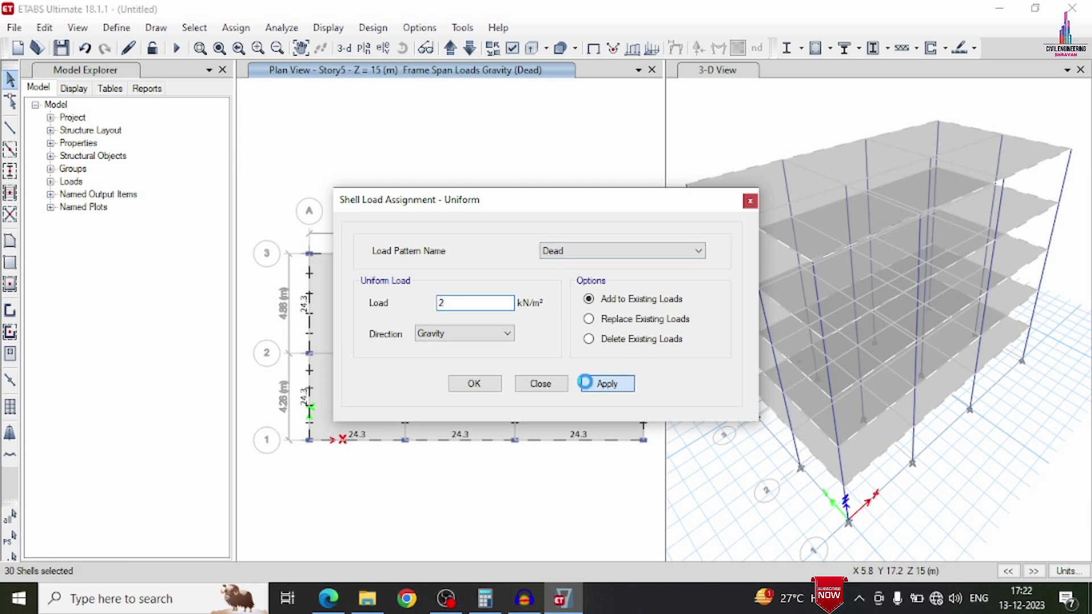
{"action": "left_click", "coordinate": [471, 385]}
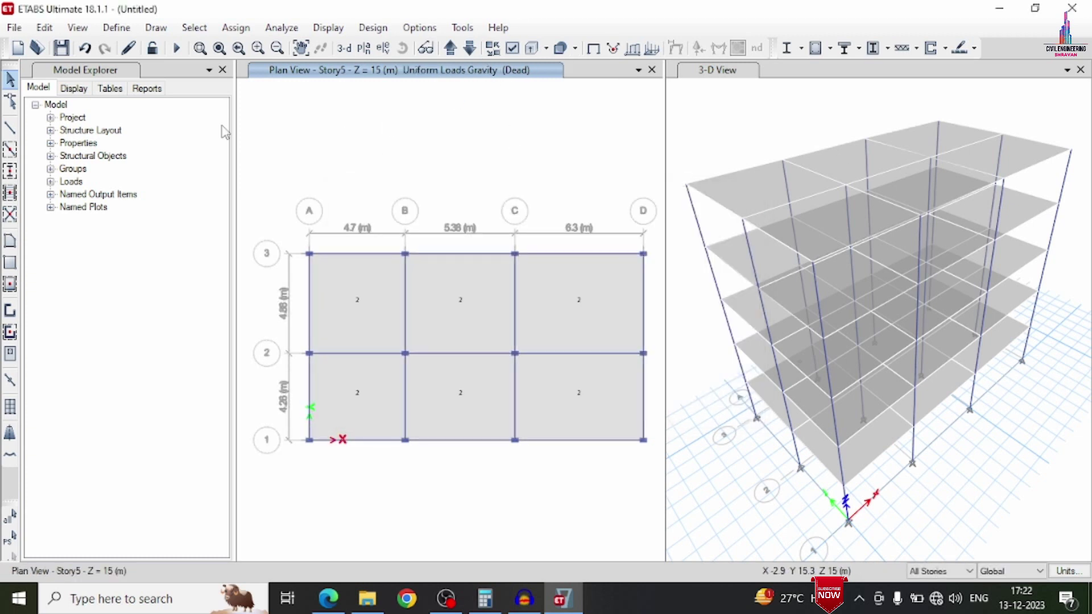
Step: Reselect the previously selected slabs and assign them a uniform Live shell load of 3 kN/m² in the gravity direction, adding to existing loads
{"action": "left_click", "coordinate": [10, 537]}
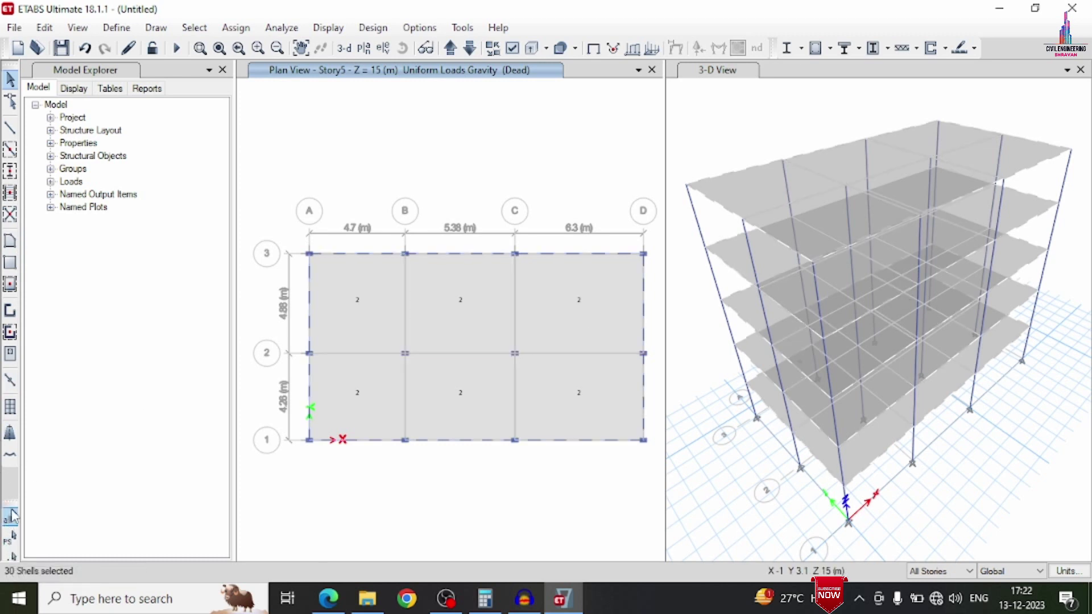
{"action": "left_click_drag", "start_coordinate": [10, 504], "coordinate": [11, 477]}
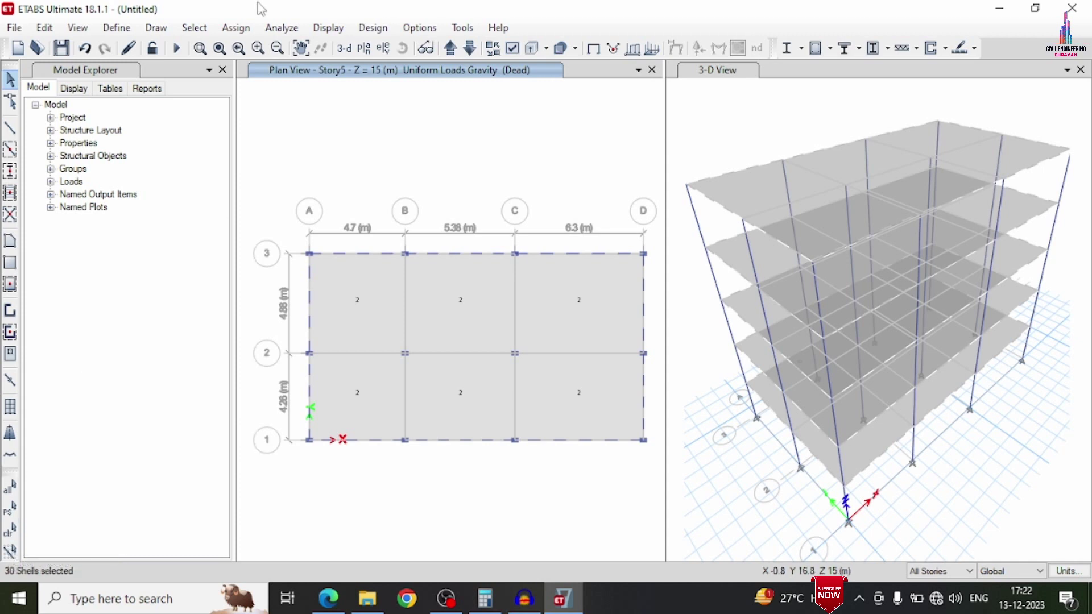
{"action": "left_click", "coordinate": [249, 30]}
{"action": "mouse_move", "coordinate": [302, 196]}
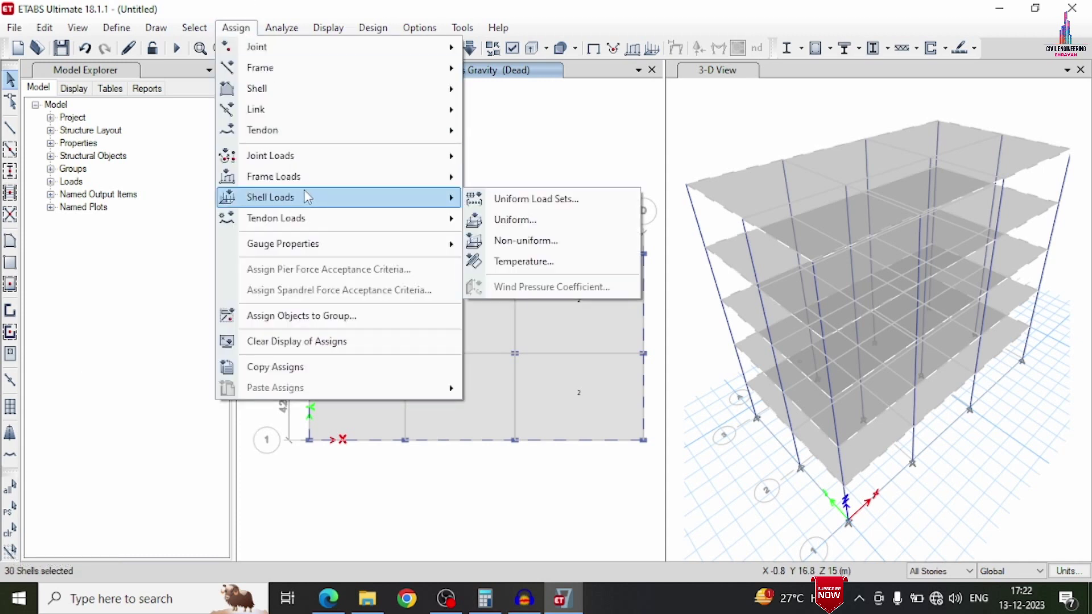
{"action": "left_click", "coordinate": [500, 222]}
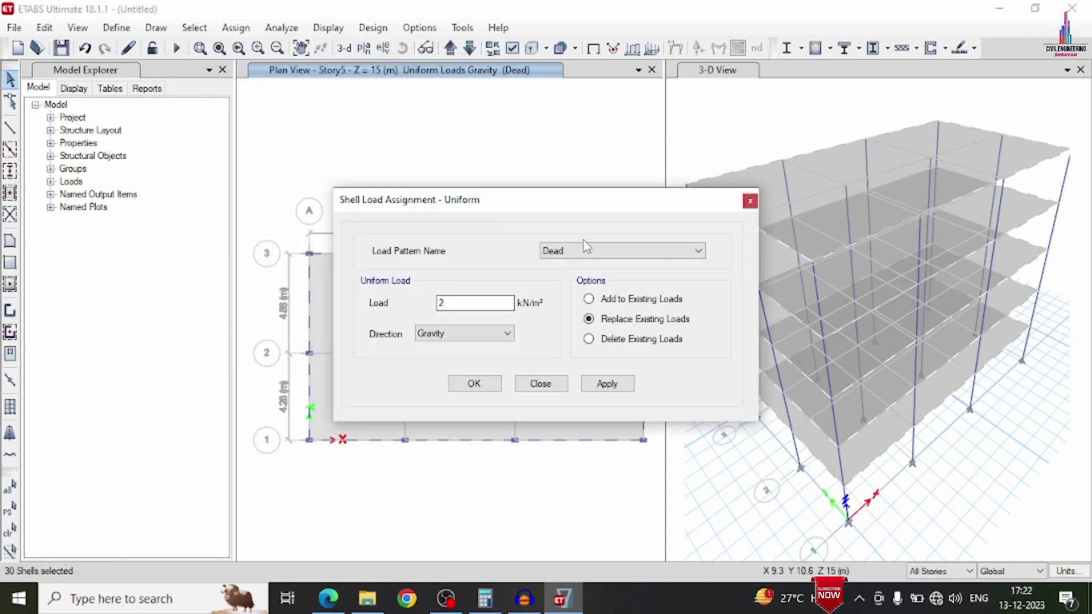
{"action": "left_click", "coordinate": [577, 251]}
{"action": "left_click", "coordinate": [568, 275]}
{"action": "left_click", "coordinate": [588, 299]}
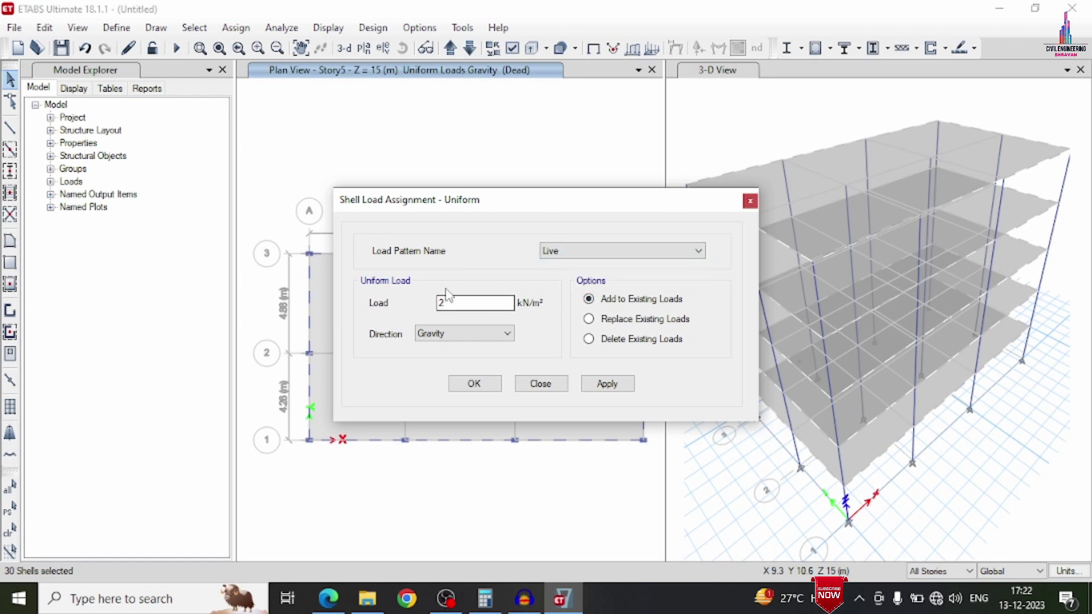
{"action": "left_click_drag", "start_coordinate": [452, 303], "coordinate": [408, 297]}
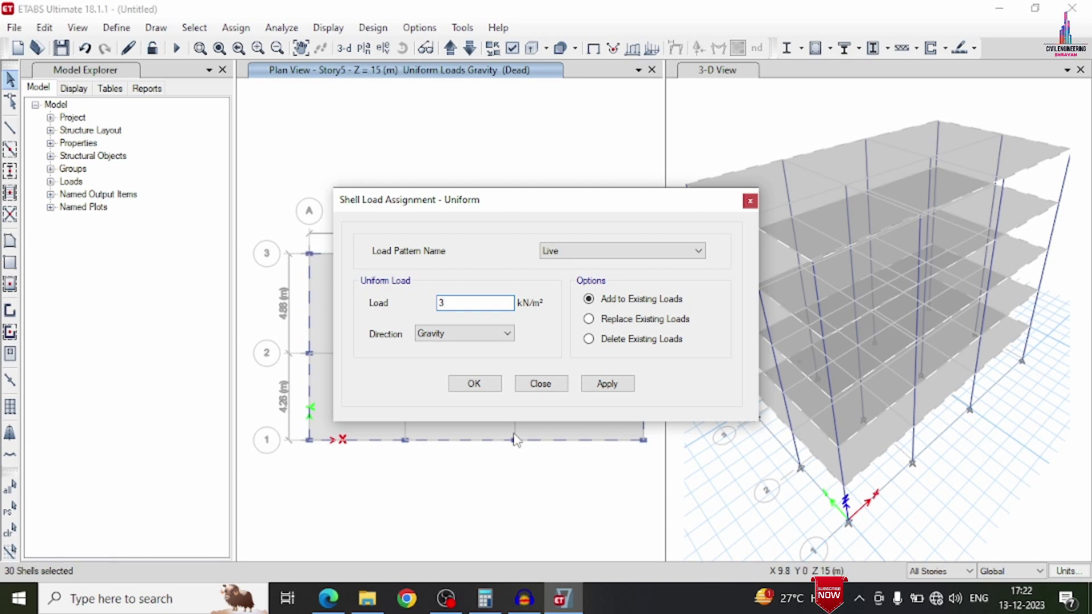
{"action": "left_click", "coordinate": [604, 385]}
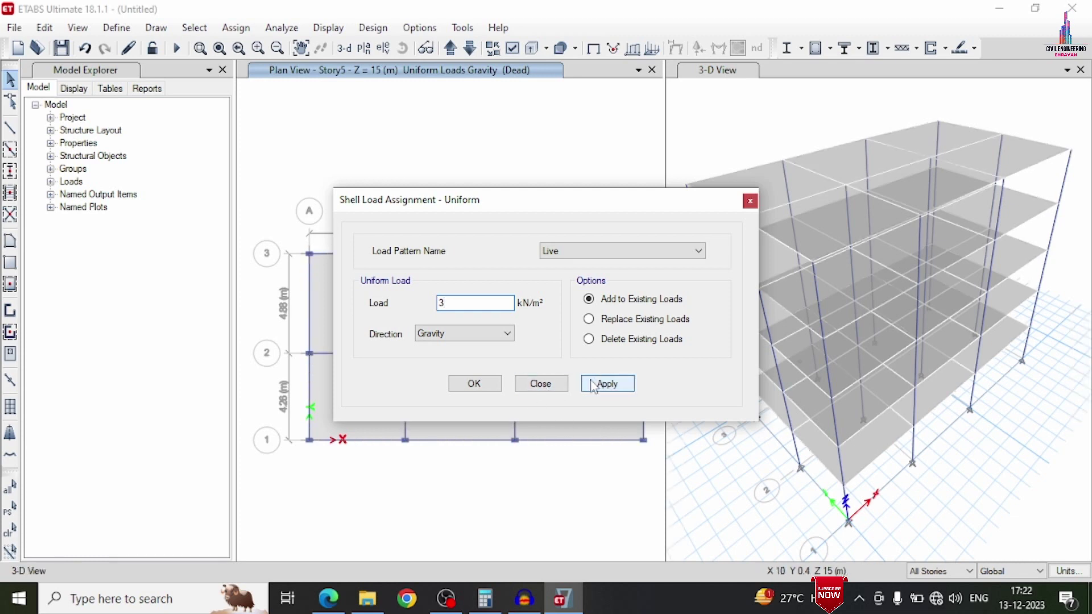
{"action": "left_click", "coordinate": [449, 390]}
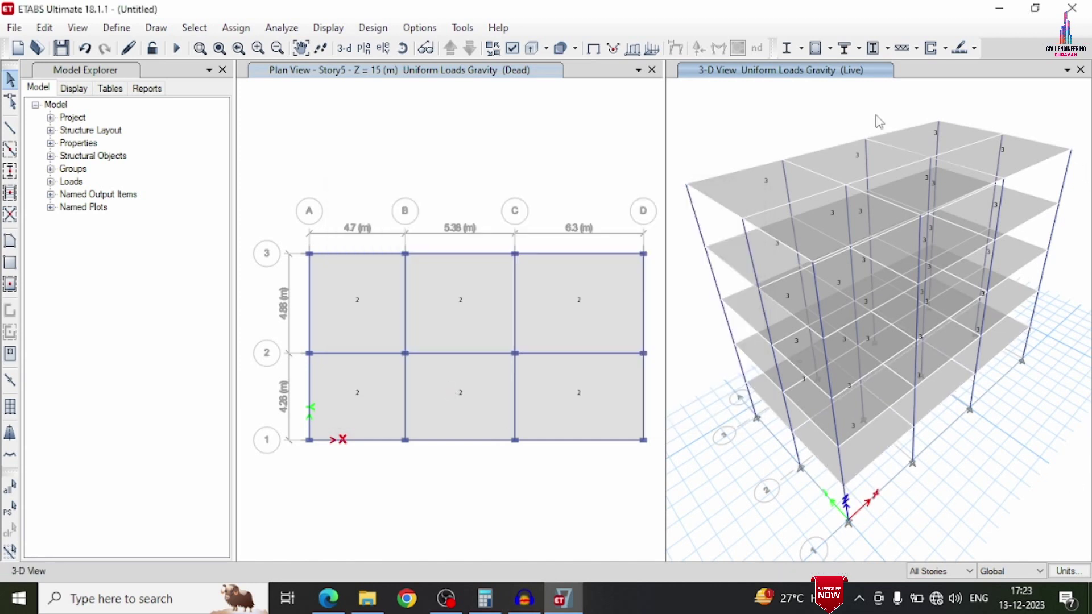
Step: Add the default design load combinations for Concrete Frame Design and Concrete Slab Design
{"action": "left_click", "coordinate": [117, 28]}
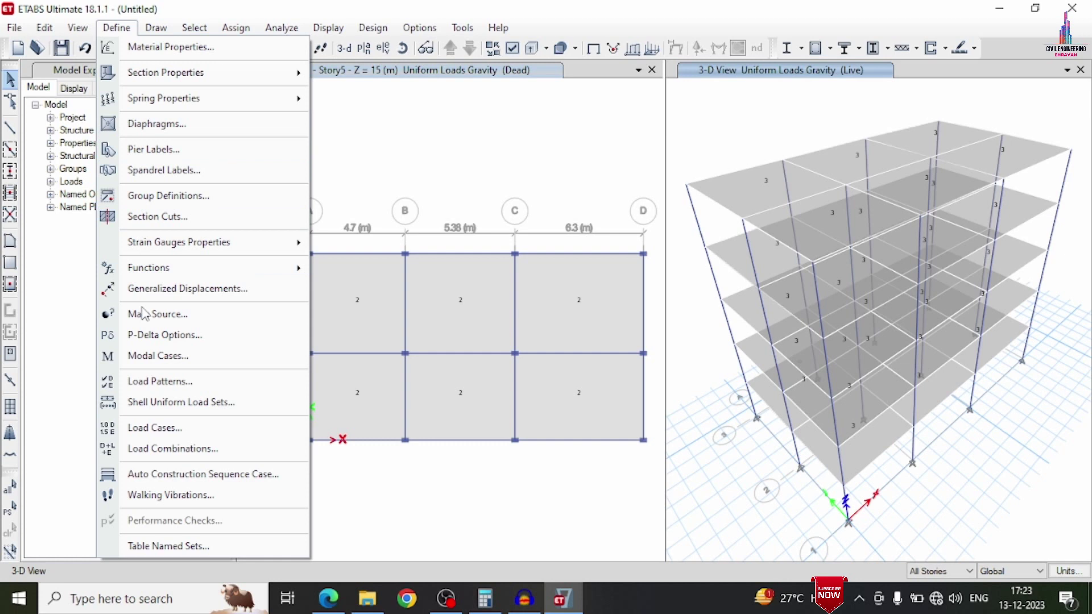
{"action": "left_click", "coordinate": [174, 449]}
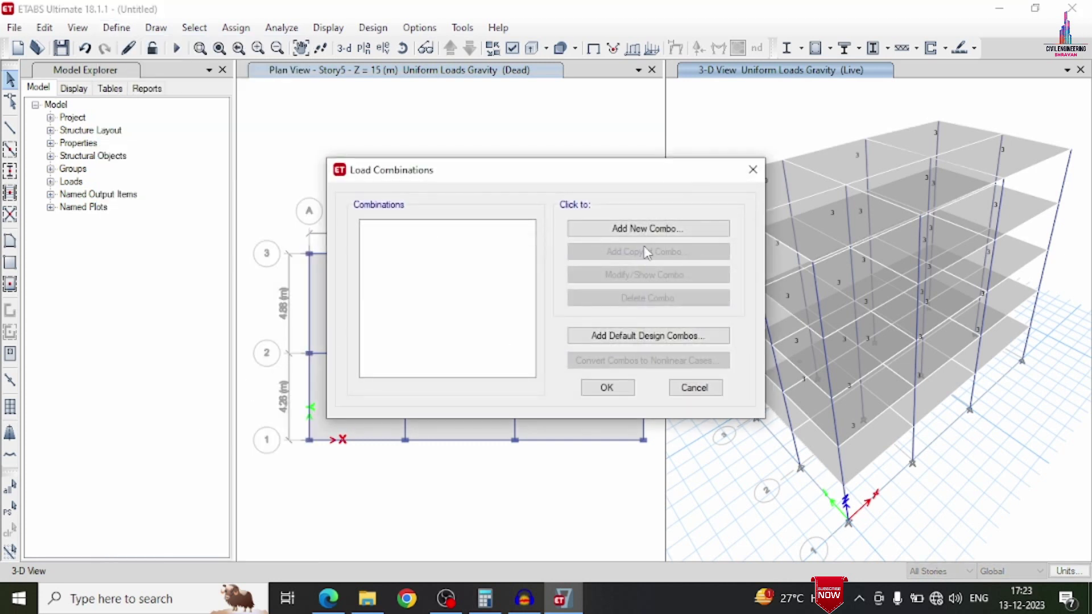
{"action": "left_click", "coordinate": [623, 344]}
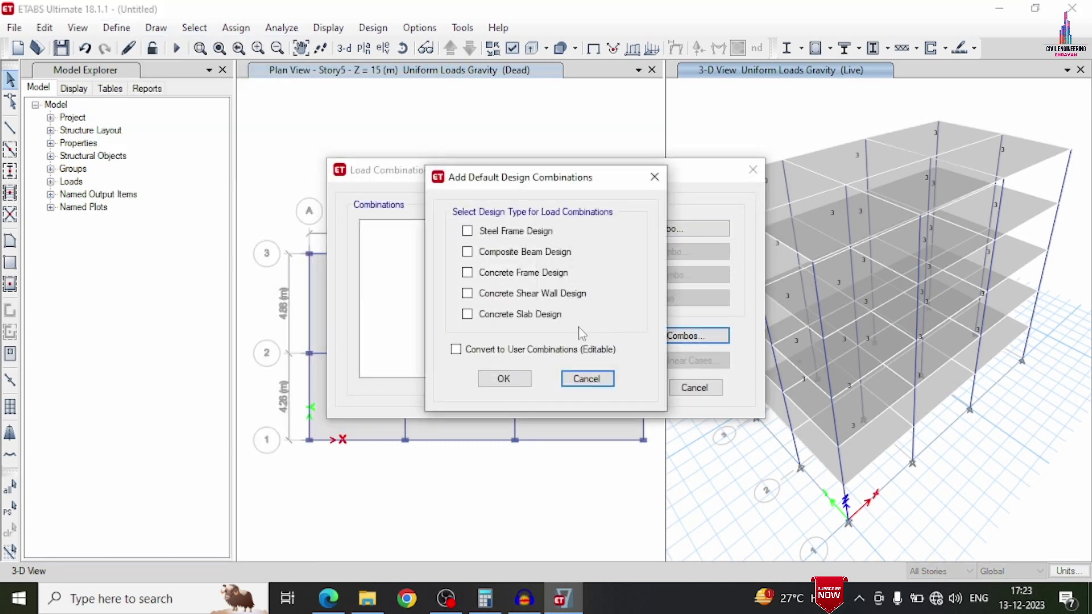
{"action": "left_click", "coordinate": [510, 277]}
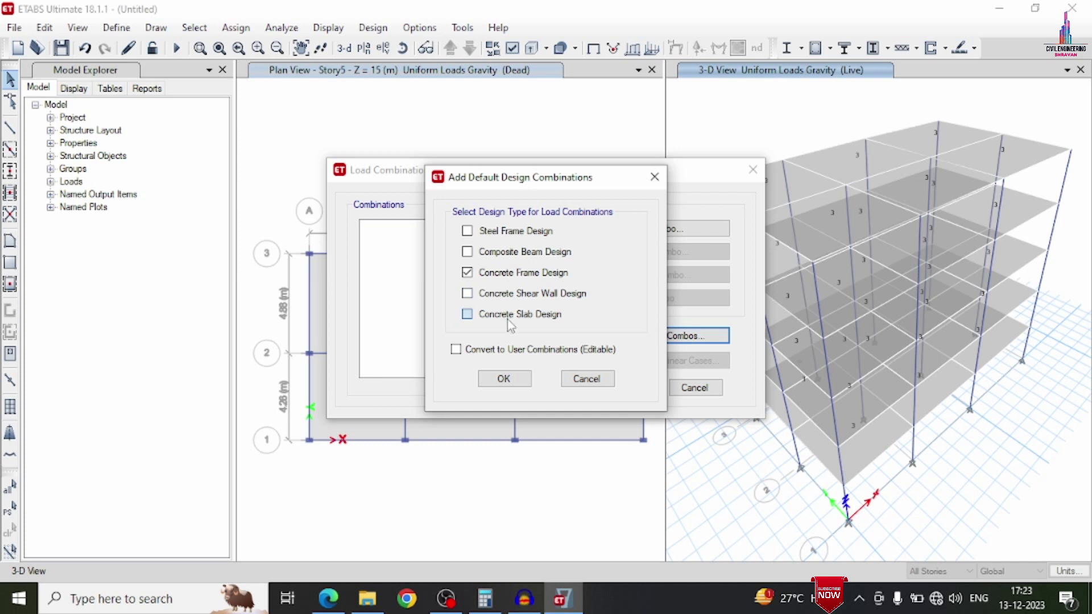
{"action": "left_click", "coordinate": [507, 317]}
{"action": "left_click", "coordinate": [497, 380]}
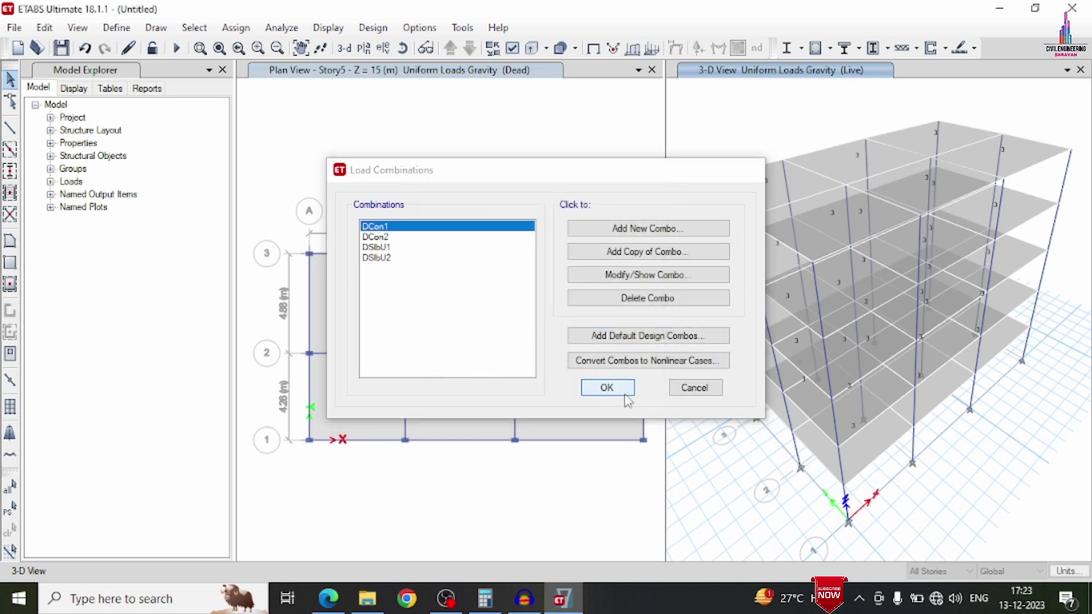
{"action": "left_click", "coordinate": [607, 387]}
Step: Select all joints on the Base story
{"action": "left_click", "coordinate": [397, 134]}
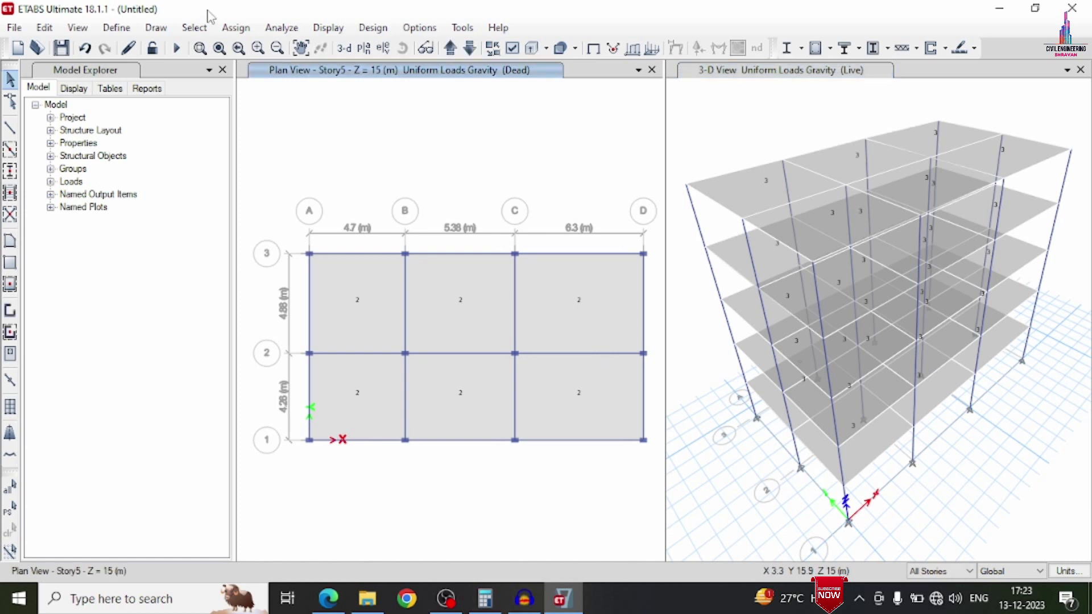
{"action": "left_click", "coordinate": [194, 27]}
{"action": "mouse_move", "coordinate": [215, 49]}
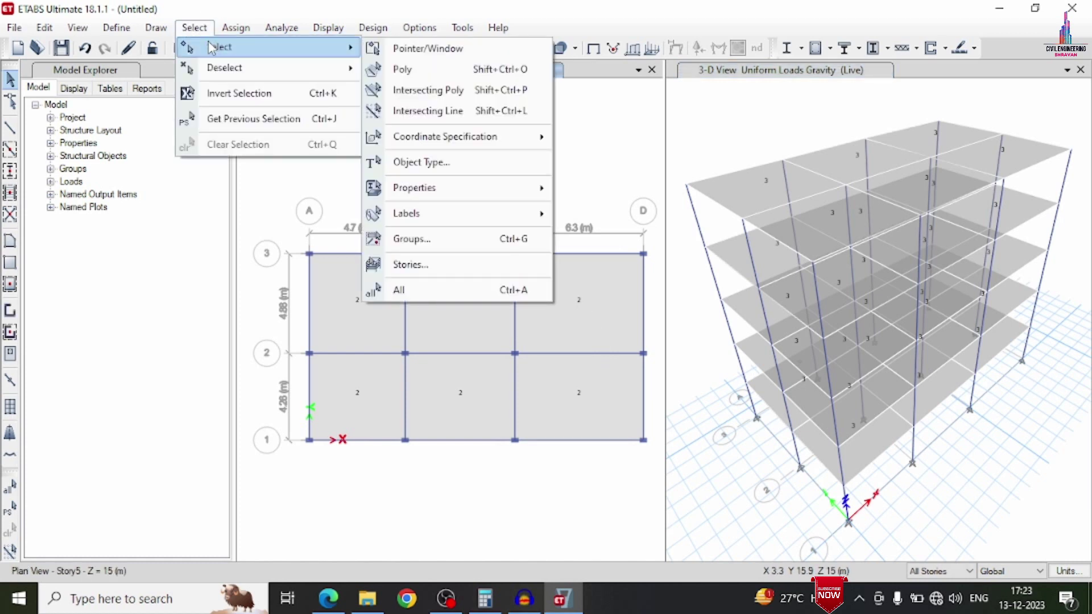
{"action": "left_click", "coordinate": [411, 265]}
{"action": "left_click", "coordinate": [456, 226]}
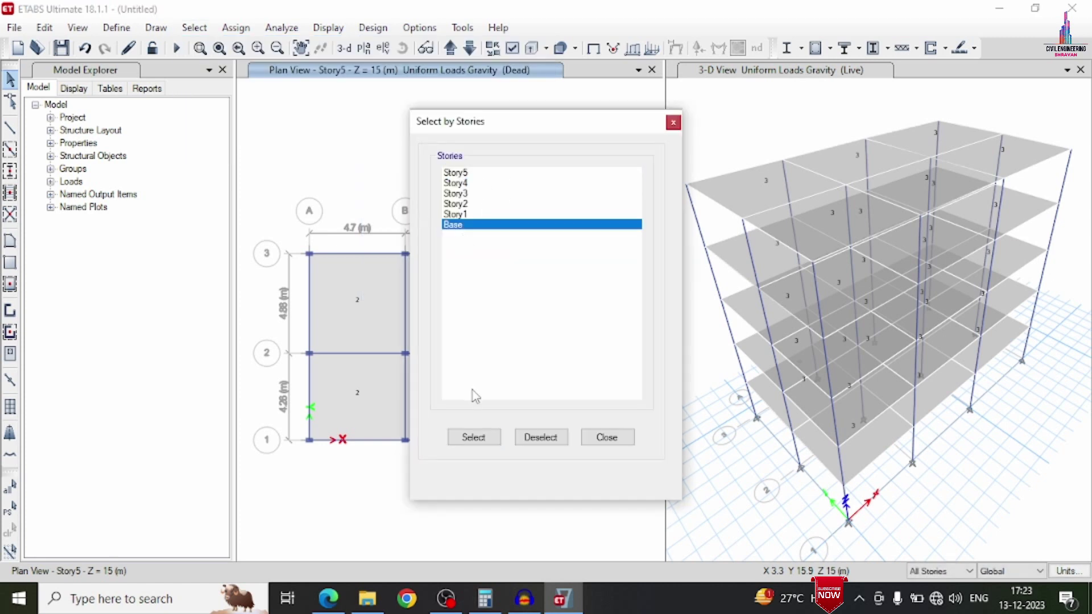
{"action": "left_click", "coordinate": [473, 438]}
{"action": "left_click", "coordinate": [606, 437]}
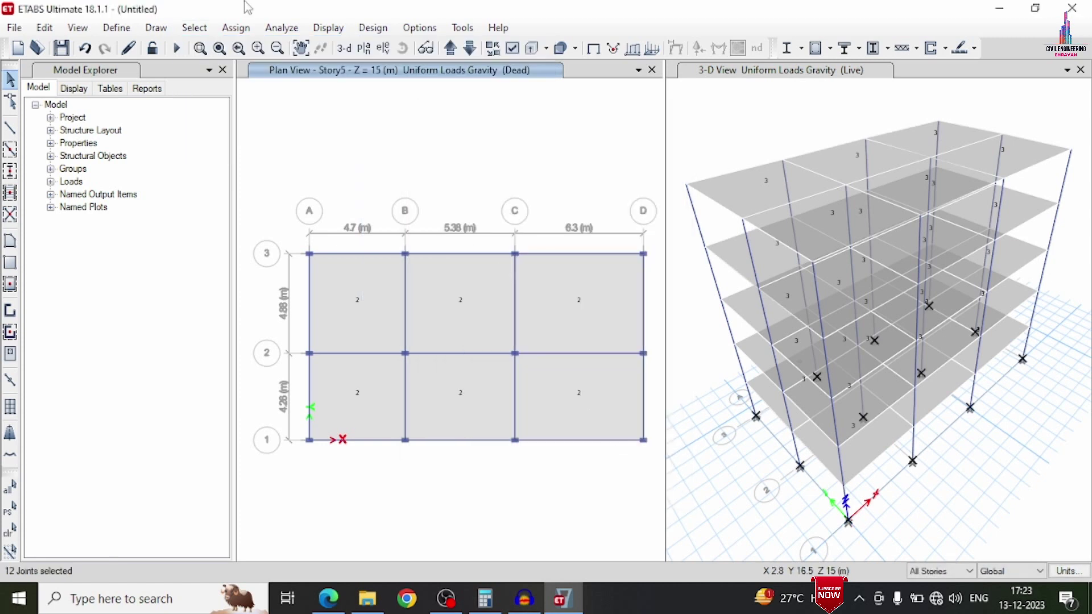
Step: Assign fixed restraints to the selected base joints, restraining translation and rotation in X, Y and Z
{"action": "left_click", "coordinate": [234, 28]}
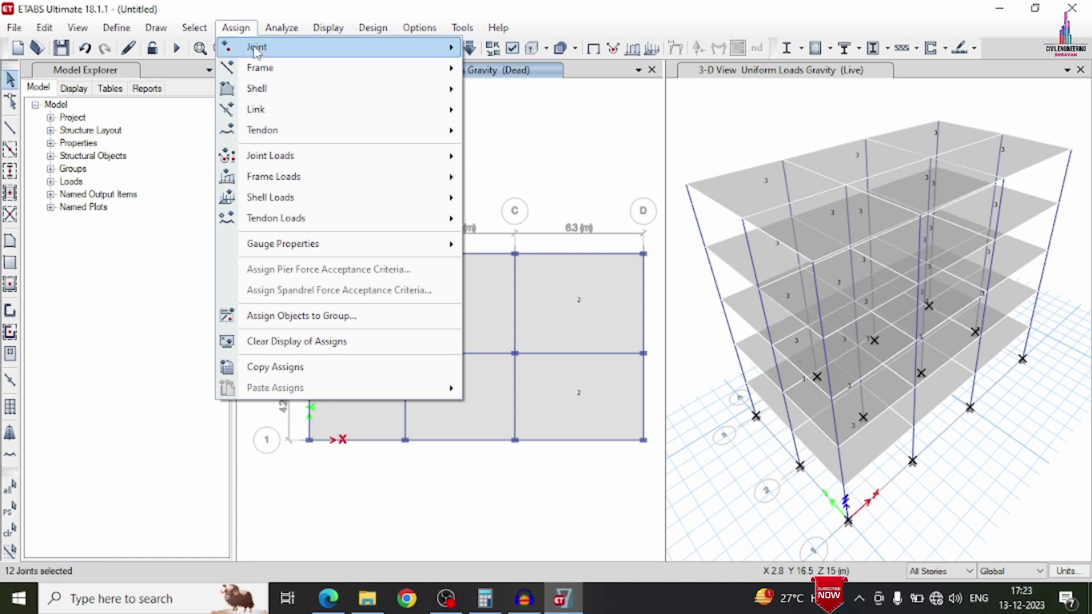
{"action": "mouse_move", "coordinate": [257, 51]}
{"action": "left_click", "coordinate": [546, 49]}
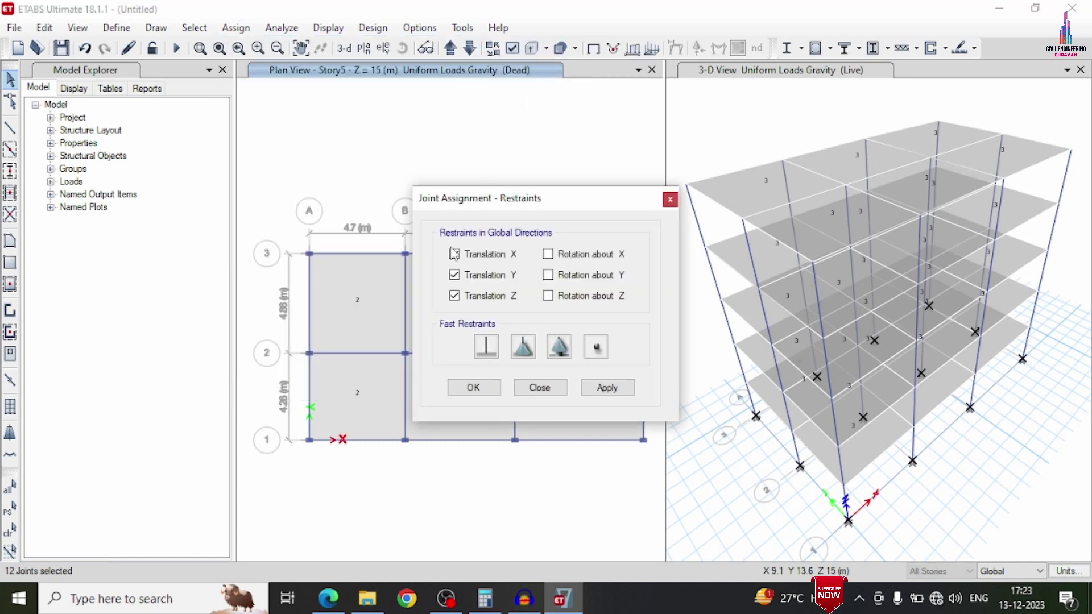
{"action": "left_click", "coordinate": [484, 357]}
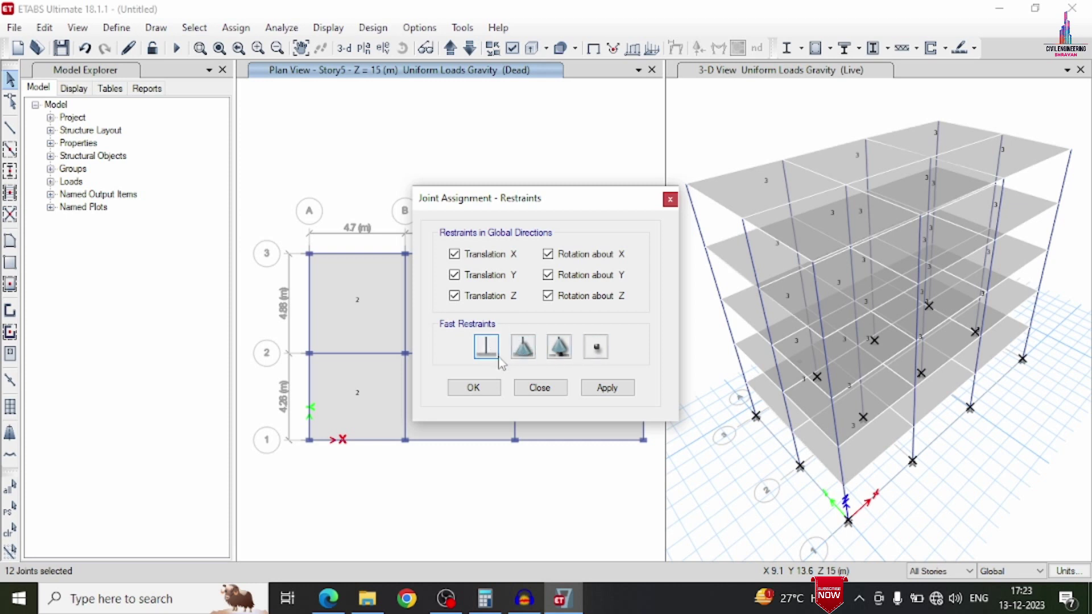
{"action": "left_click", "coordinate": [594, 392]}
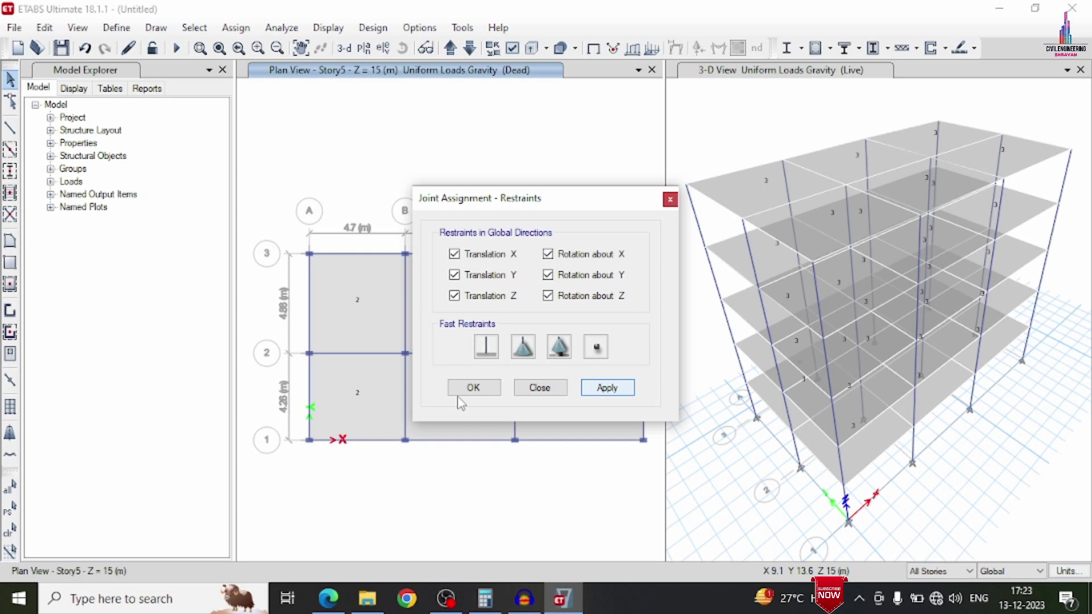
{"action": "left_click", "coordinate": [494, 393]}
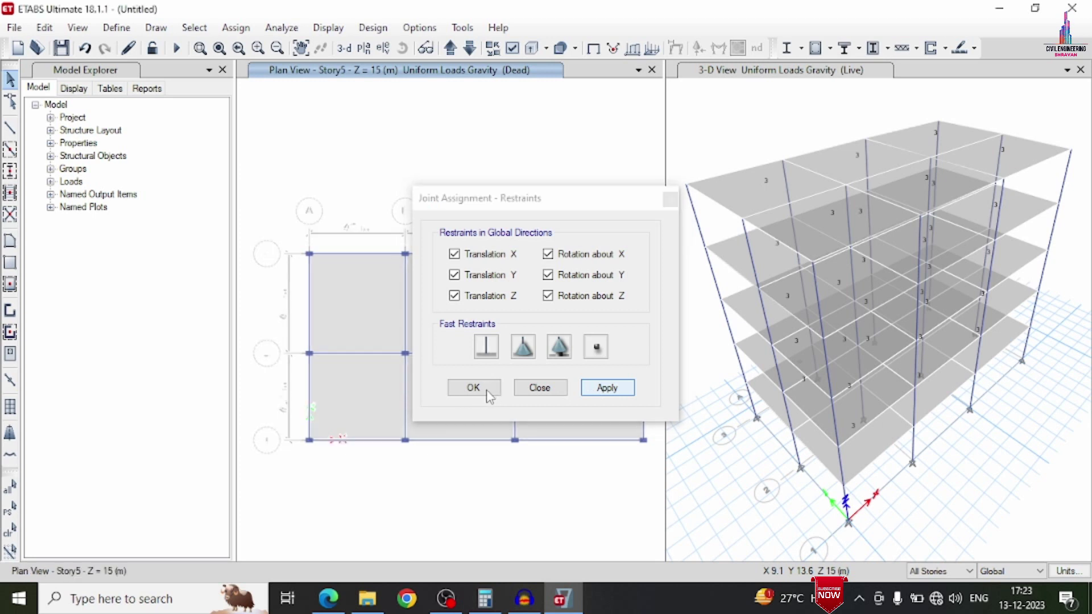
{"action": "left_click", "coordinate": [489, 393]}
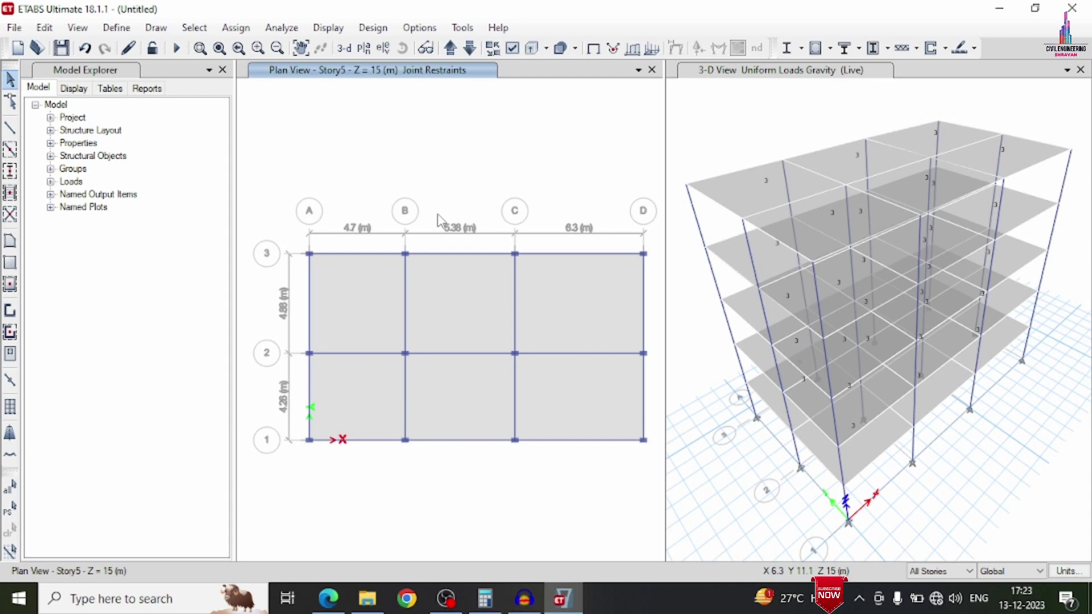
Step: Run a model check including joints against joints, frames and shells within tolerance, and close the check report
{"action": "left_click", "coordinate": [283, 28]}
{"action": "left_click", "coordinate": [301, 47]}
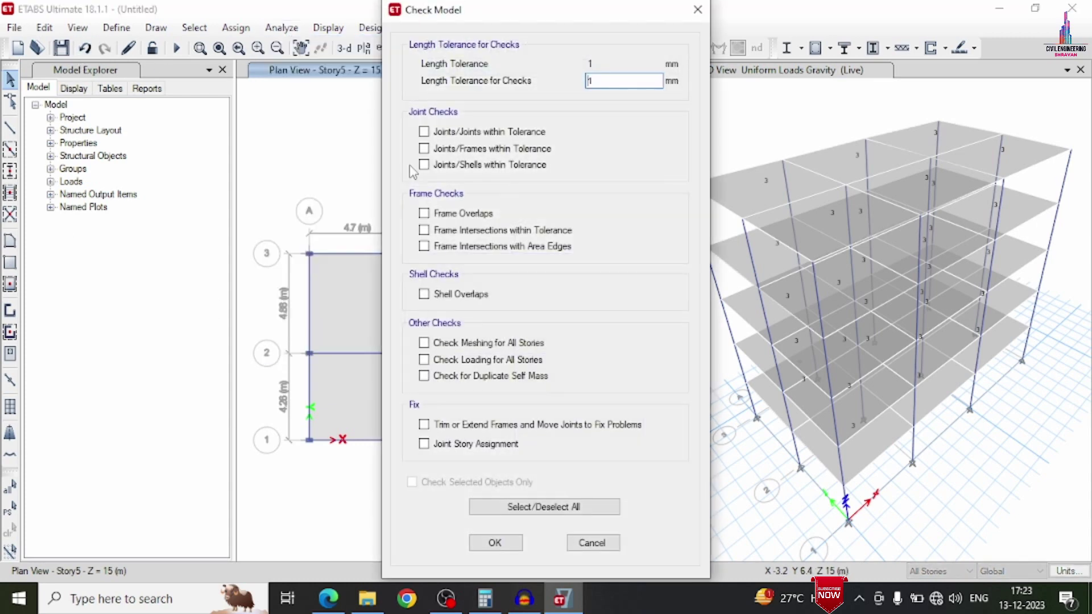
{"action": "left_click", "coordinate": [423, 131]}
{"action": "left_click", "coordinate": [424, 148]}
{"action": "left_click", "coordinate": [423, 165]}
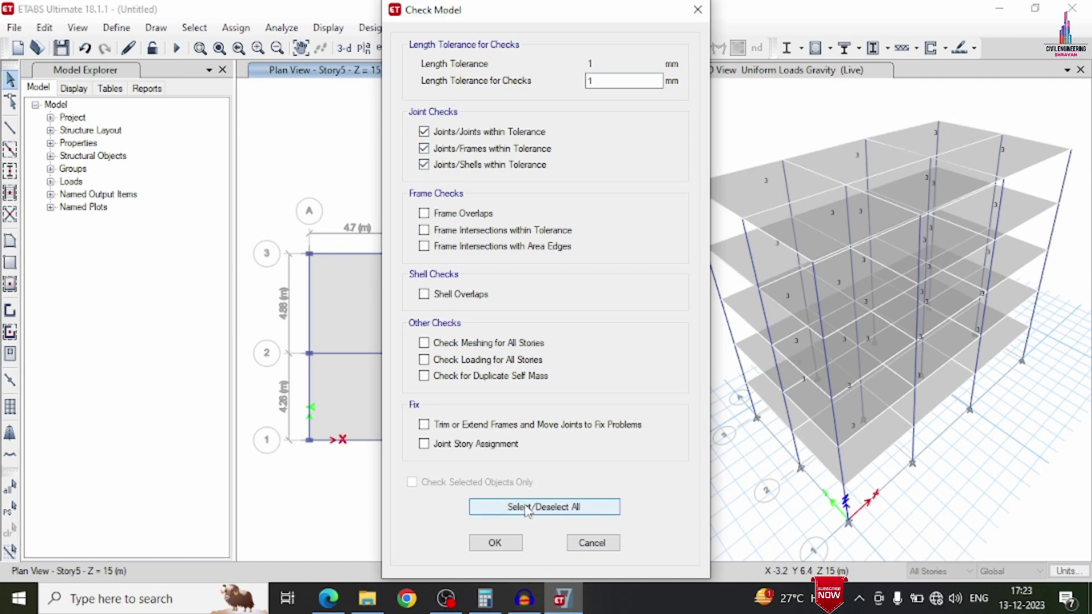
{"action": "left_click", "coordinate": [504, 540]}
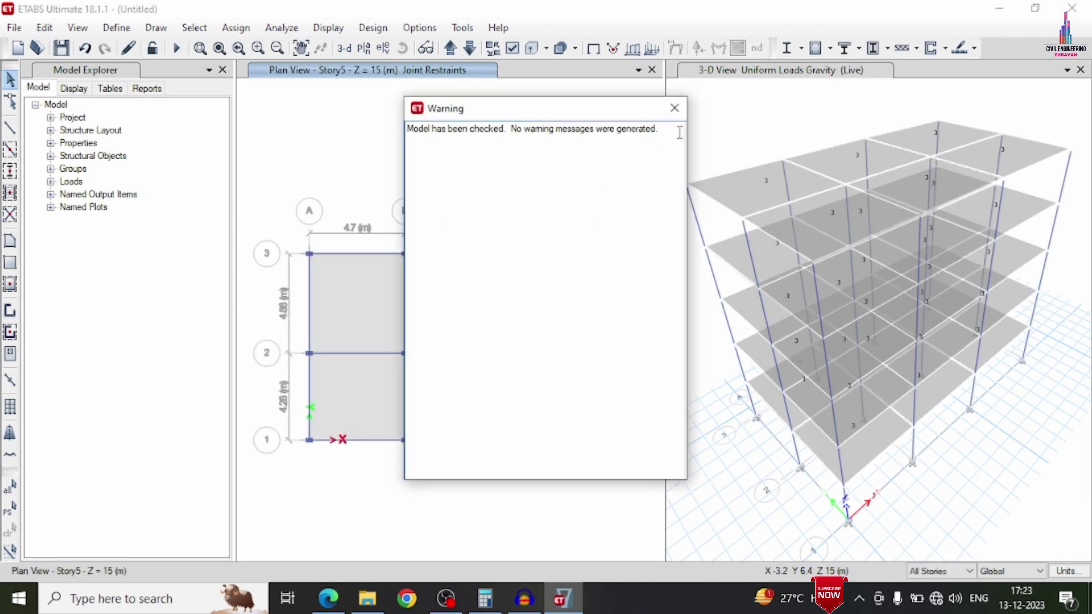
{"action": "left_click", "coordinate": [672, 112]}
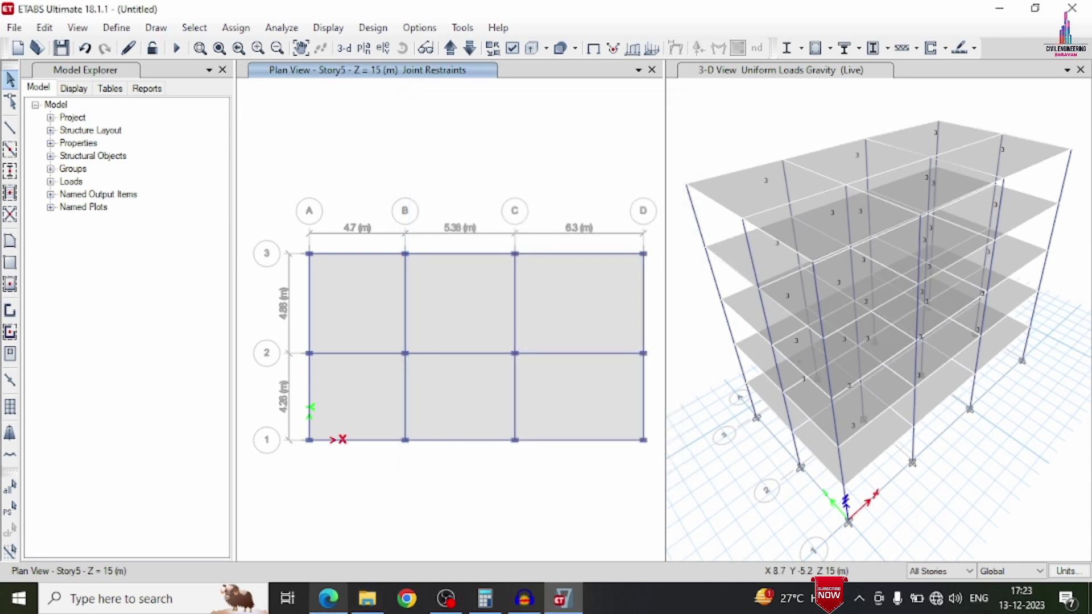
Step: Switch to File Explorer and create a new folder named ETABS on the Desktop
{"action": "left_click", "coordinate": [367, 598]}
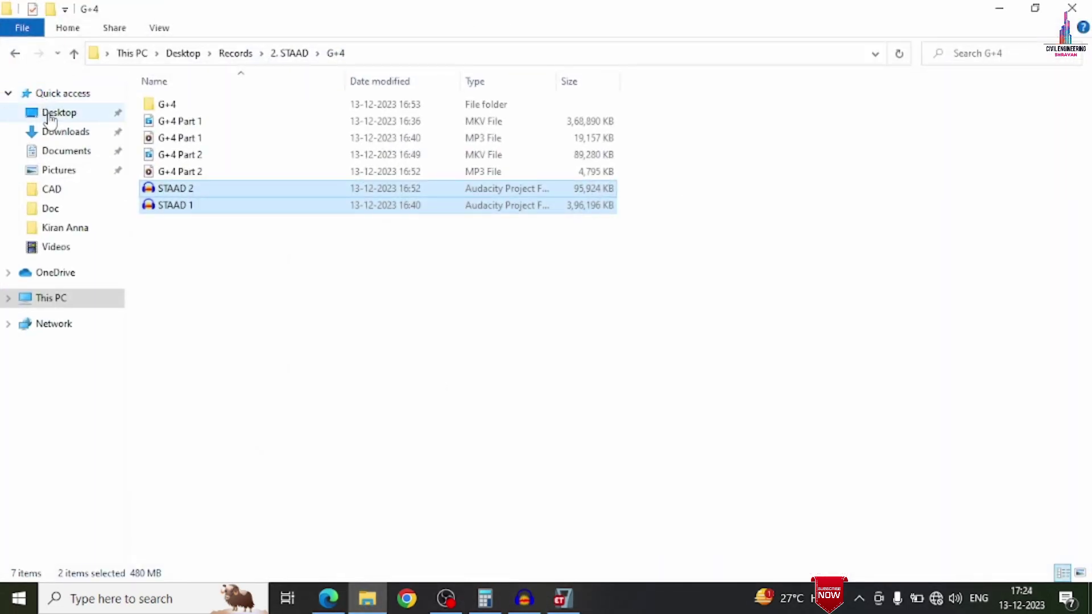
{"action": "left_click", "coordinate": [49, 113]}
{"action": "left_click", "coordinate": [65, 28]}
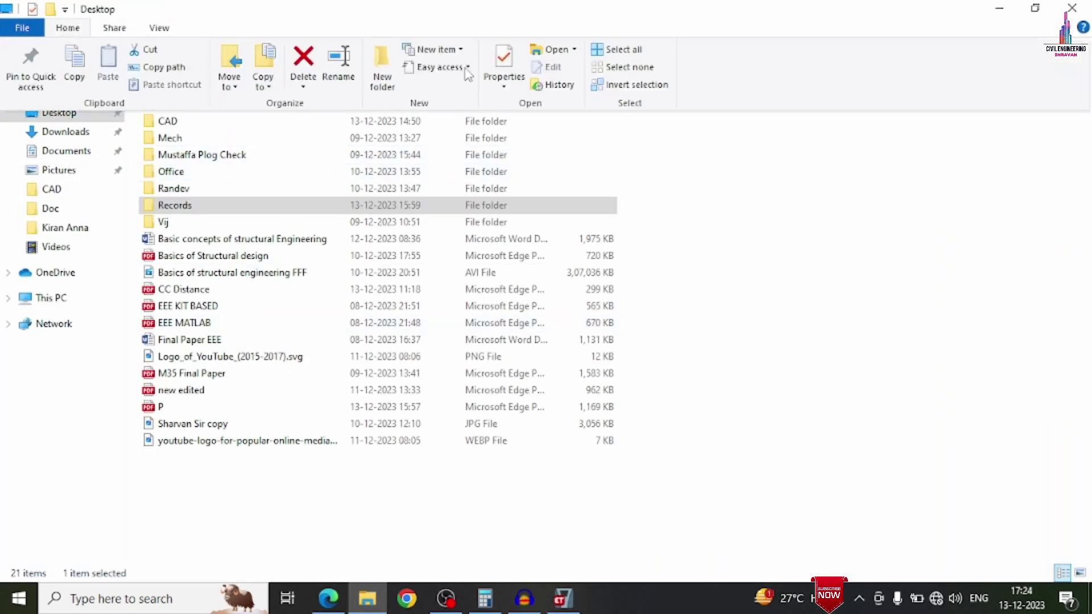
{"action": "left_click", "coordinate": [379, 63]}
{"action": "type", "text": "ETABS"}
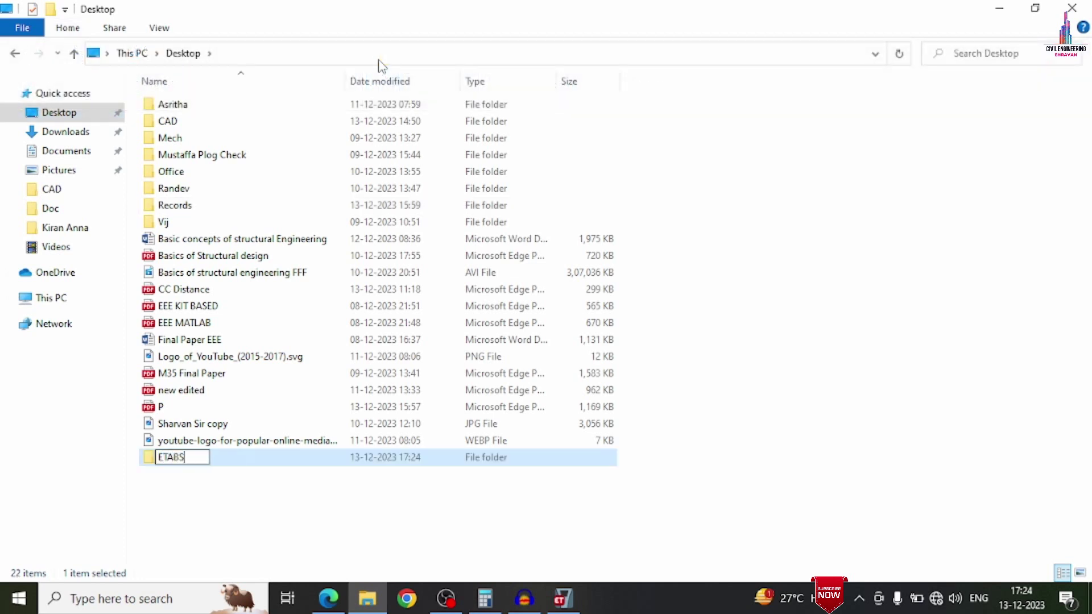
{"action": "key", "text": "Return"}
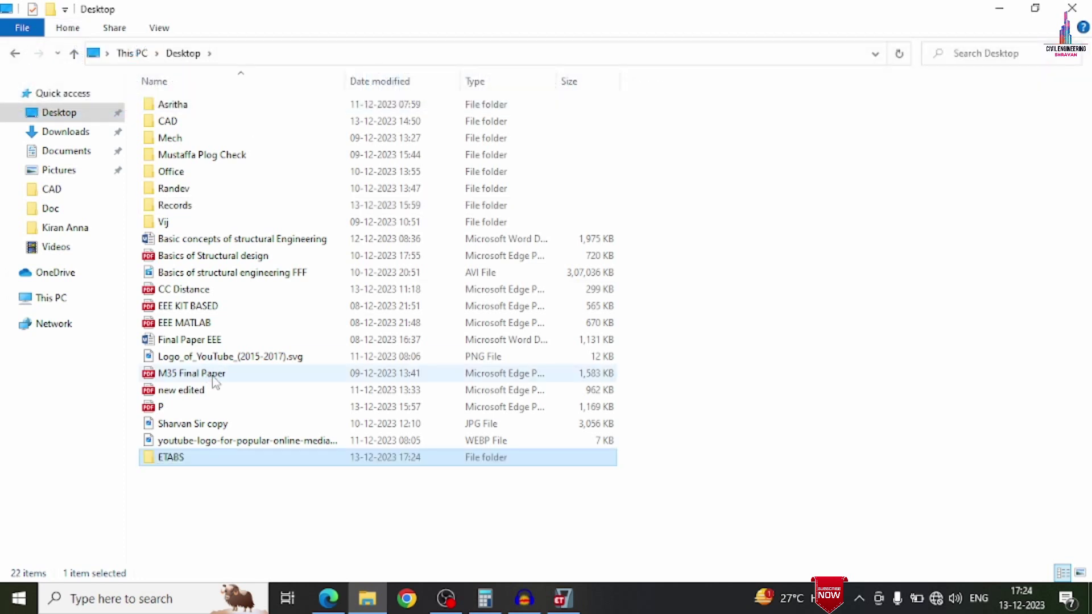
Step: Switch back to ETABS and start the analysis run for the Dead, Live and Modal load cases
{"action": "left_click", "coordinate": [563, 597]}
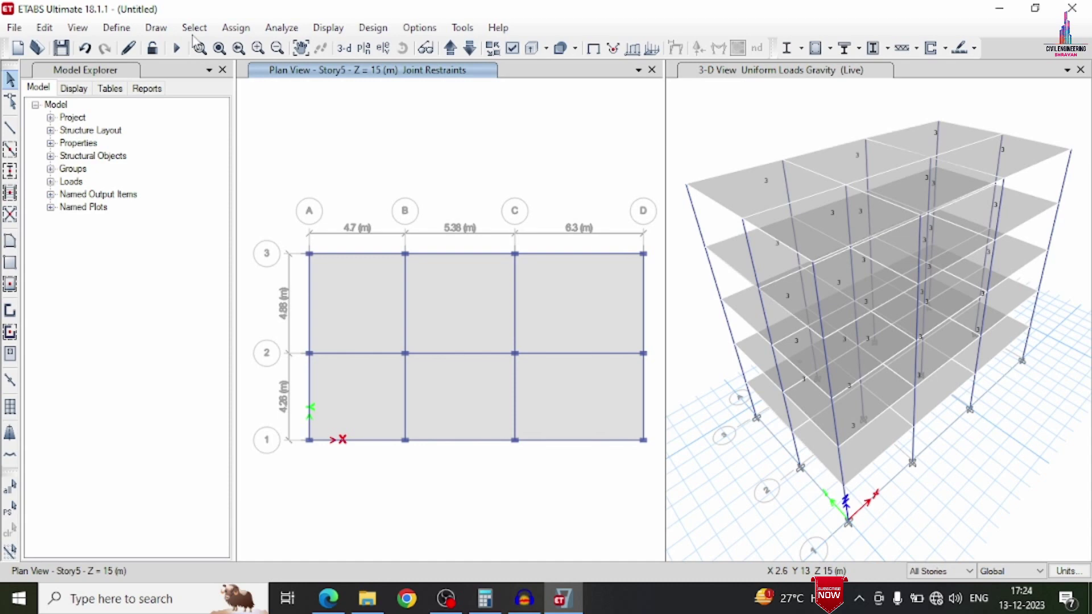
{"action": "left_click", "coordinate": [295, 33]}
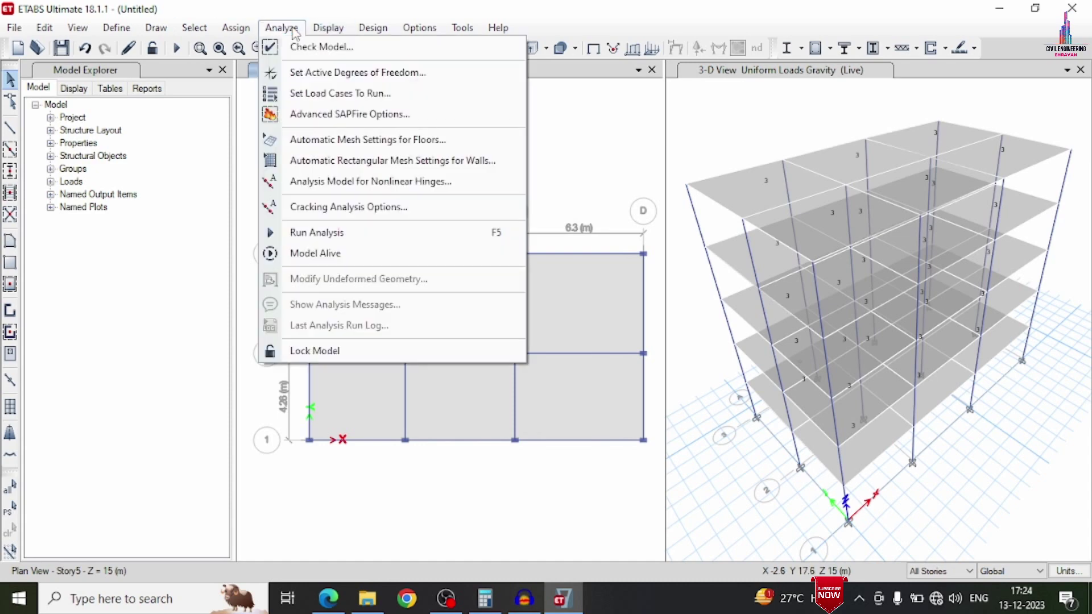
{"action": "left_click", "coordinate": [329, 94]}
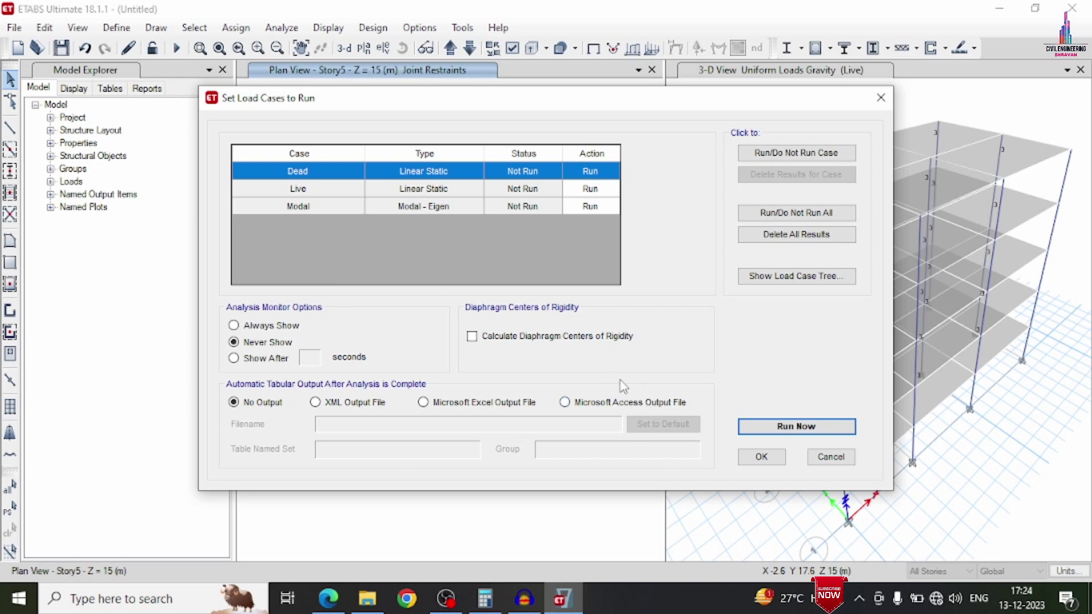
{"action": "left_click", "coordinate": [775, 430]}
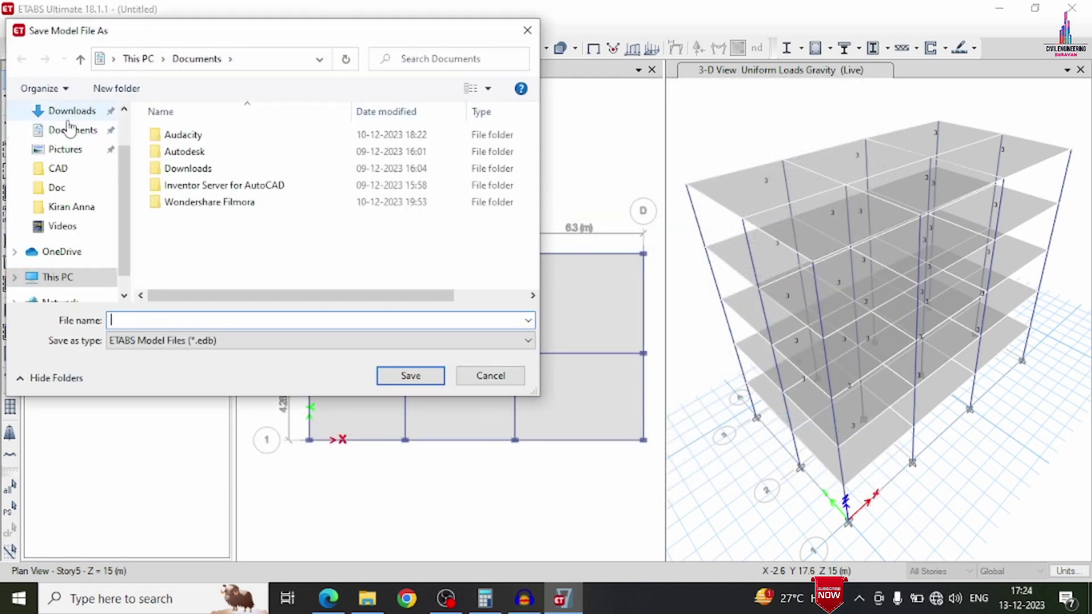
Step: Save the model as E in the Desktop's ETABS folder so the analysis proceeds
{"action": "scroll", "coordinate": [70, 136], "scroll_direction": "up", "scroll_amount": 1}
{"action": "left_click", "coordinate": [70, 141]}
{"action": "double_click", "coordinate": [197, 169]}
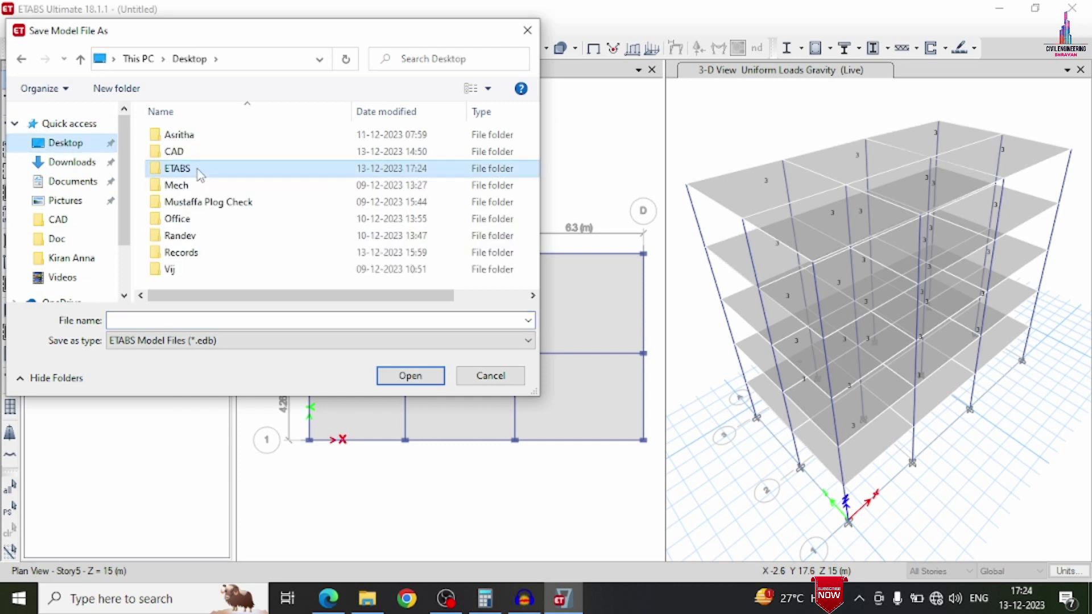
{"action": "left_click", "coordinate": [194, 318]}
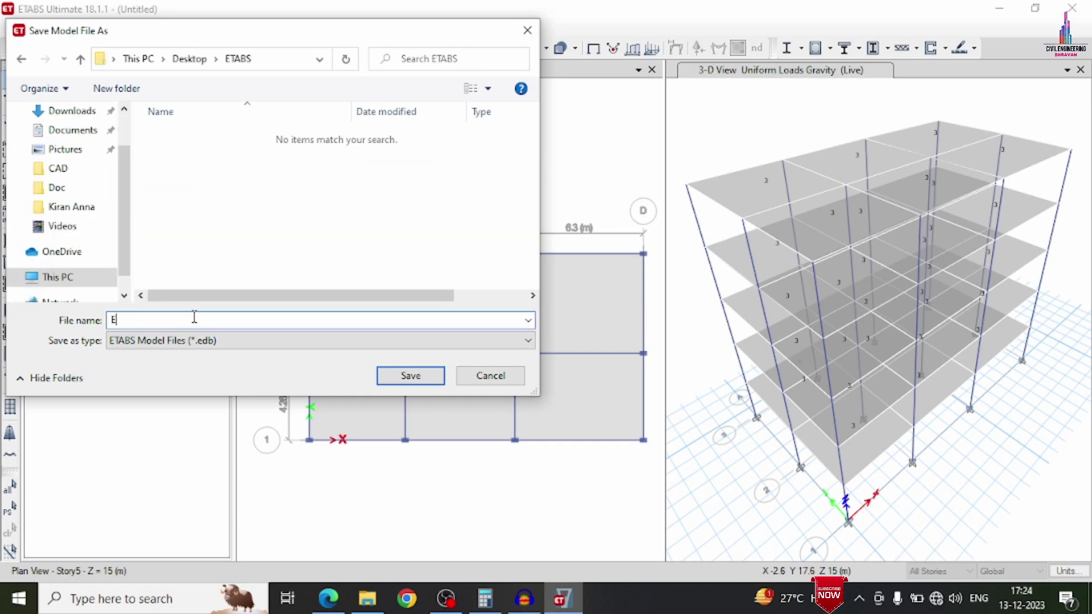
{"action": "type", "text": "E"}
{"action": "left_click", "coordinate": [418, 380]}
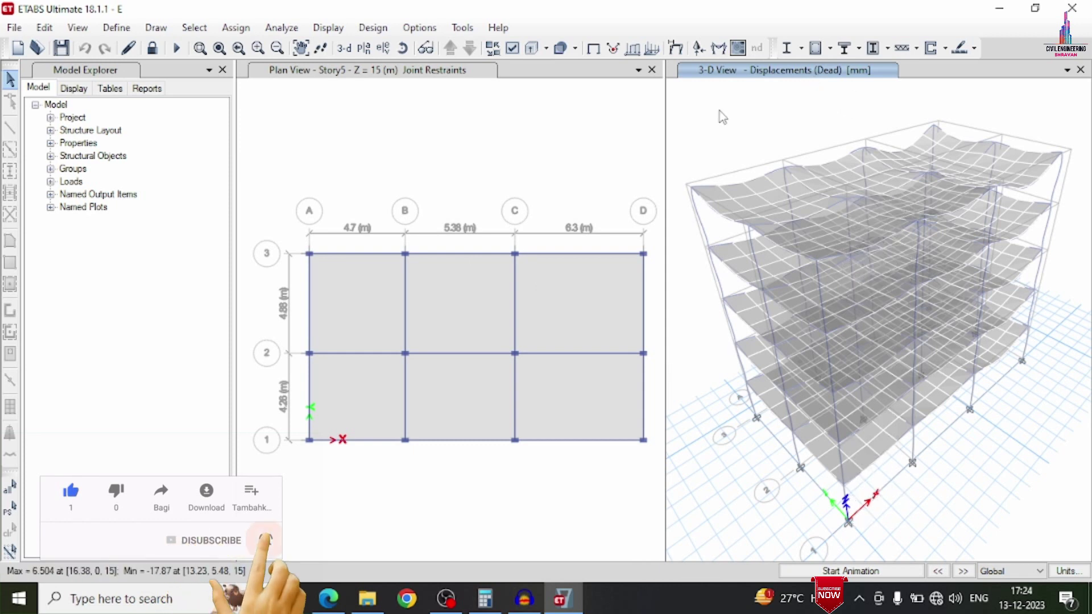
Step: Display the filled Shear 2-2 force diagram of the frames for the Dead load case
{"action": "left_click", "coordinate": [329, 27]}
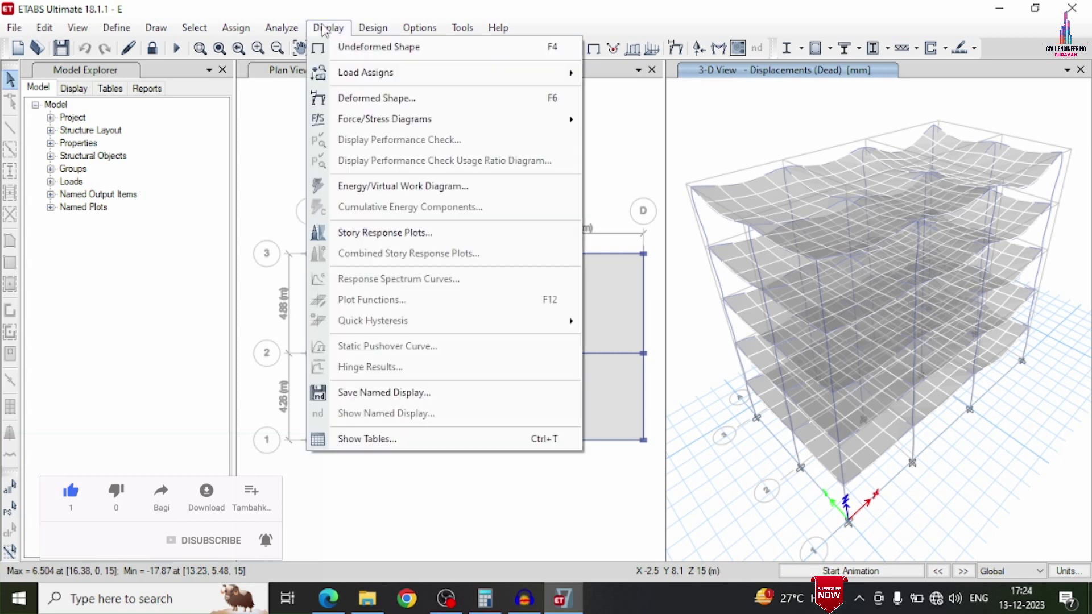
{"action": "mouse_move", "coordinate": [496, 128]}
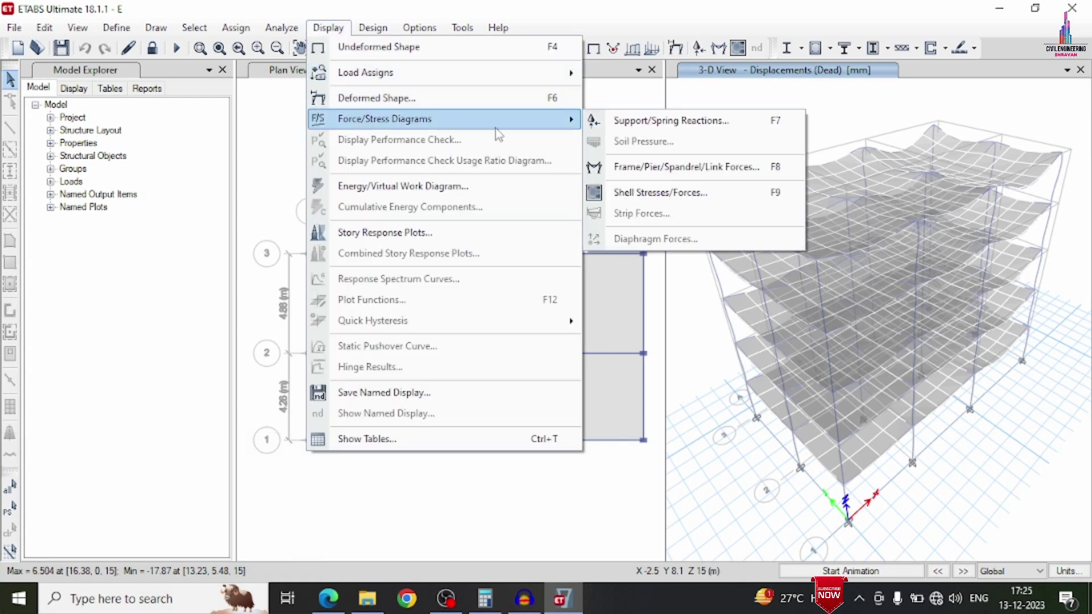
{"action": "left_click", "coordinate": [693, 180]}
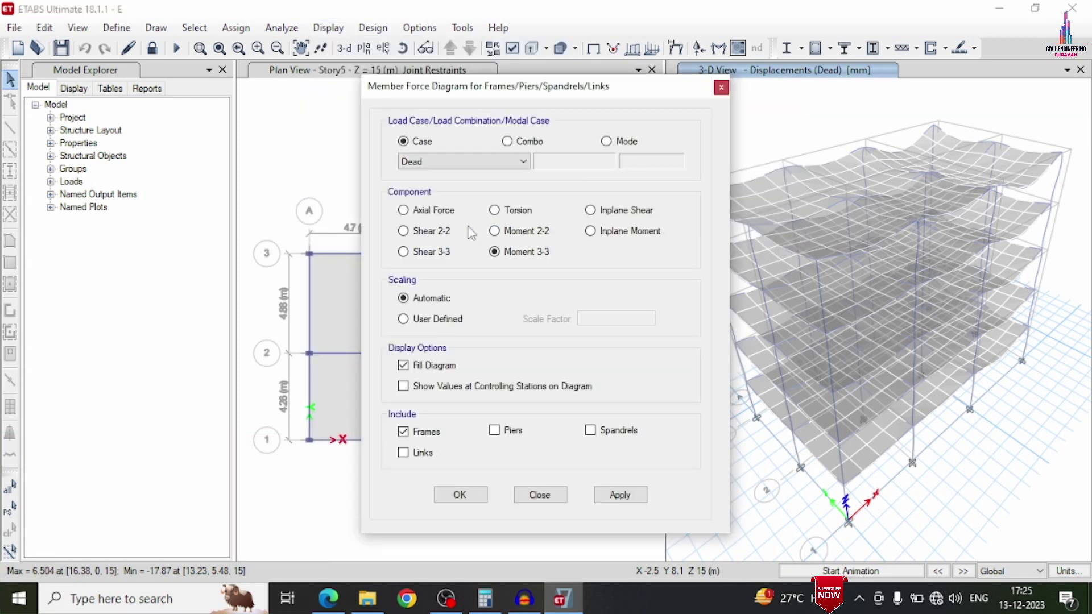
{"action": "left_click", "coordinate": [437, 231]}
{"action": "left_click", "coordinate": [621, 495]}
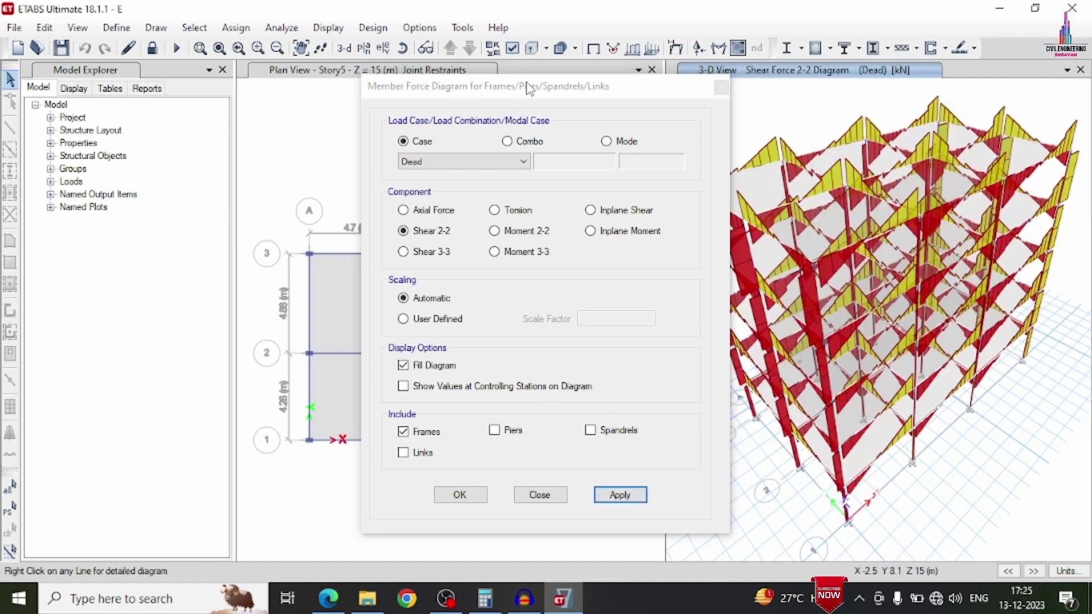
Step: Apply the Moment 3-3 diagram for the Dead load case, keeping the 3-D view uncovered
{"action": "left_click_drag", "start_coordinate": [524, 86], "coordinate": [315, 20]}
{"action": "left_click", "coordinate": [292, 191]}
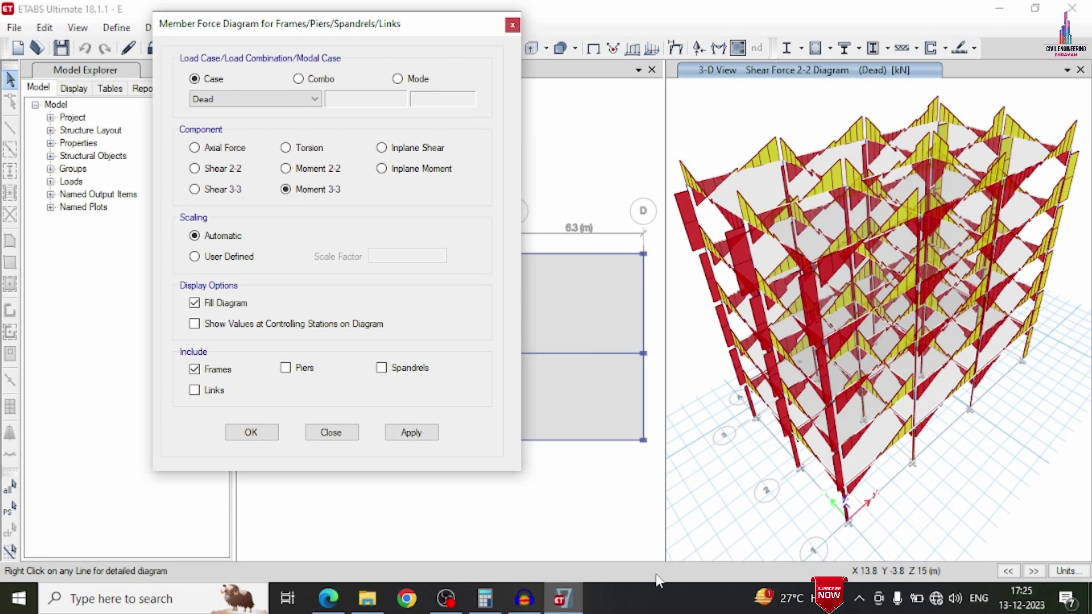
{"action": "left_click", "coordinate": [412, 435]}
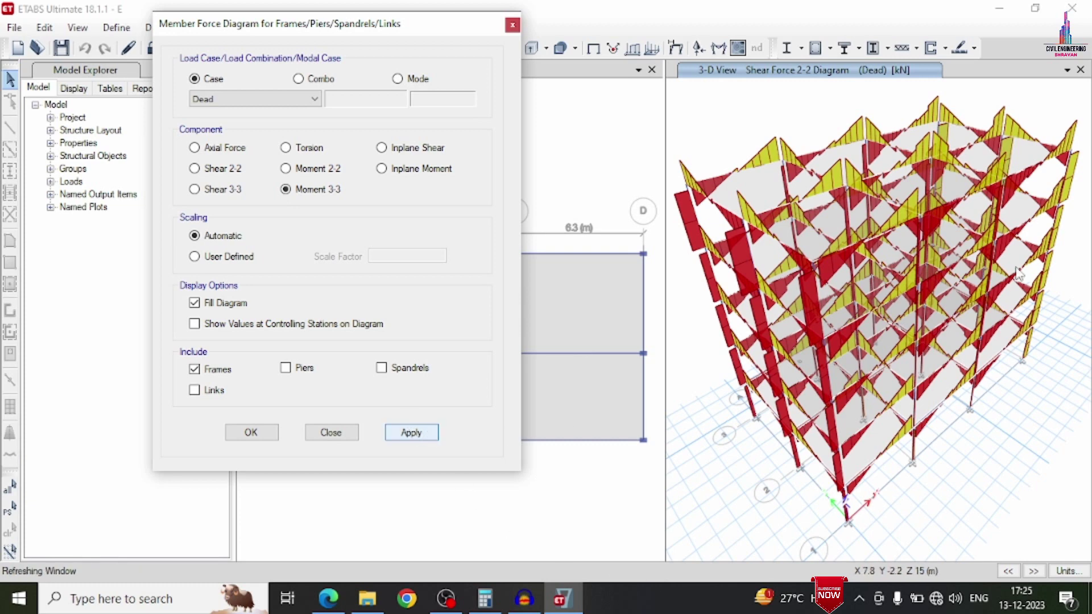
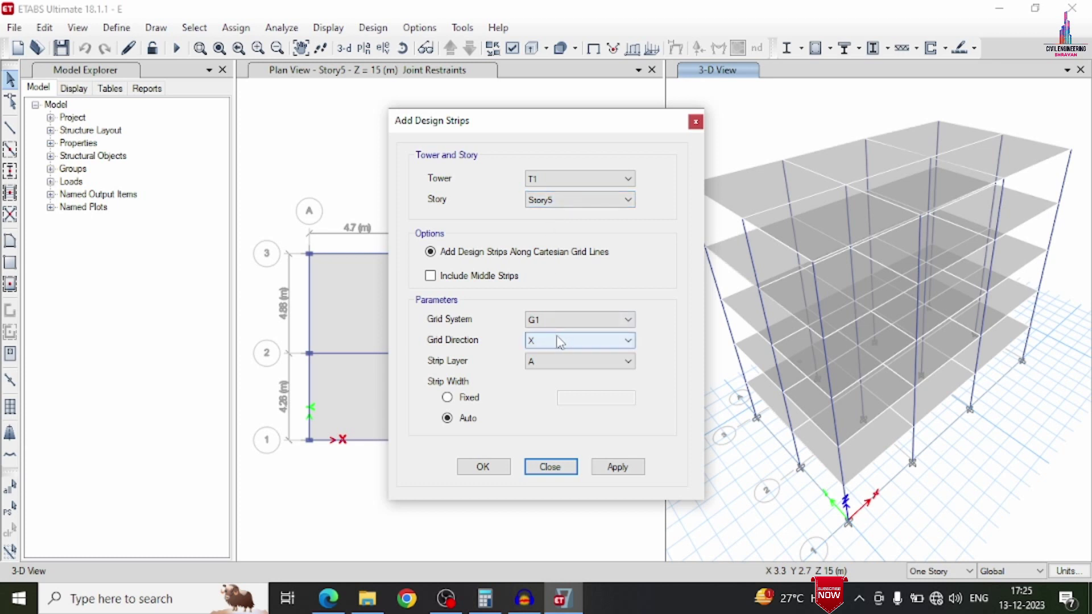
Step: Add auto-width design strips on Story5 along grid system G1, using layer A in X and layer B in Y
{"action": "left_click", "coordinate": [629, 474]}
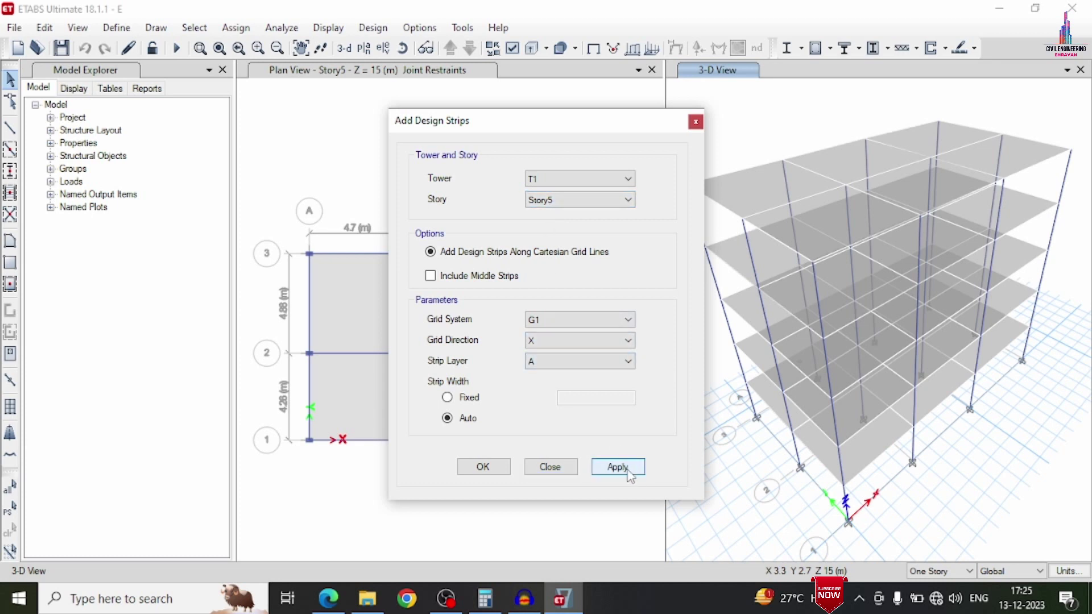
{"action": "left_click", "coordinate": [546, 345]}
{"action": "left_click", "coordinate": [543, 365]}
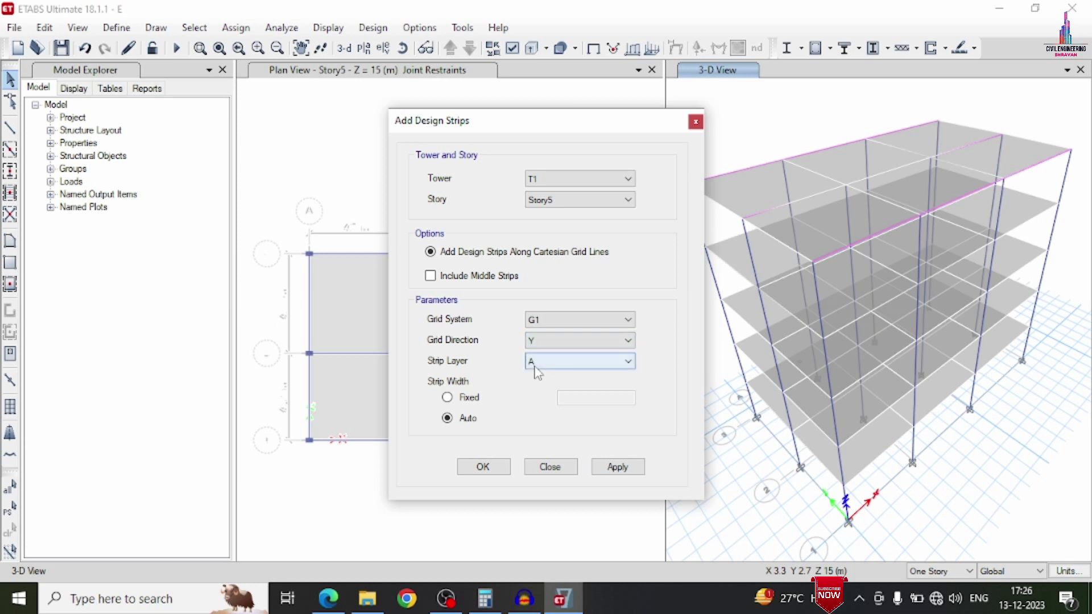
{"action": "left_click", "coordinate": [541, 362]}
{"action": "left_click", "coordinate": [541, 386]}
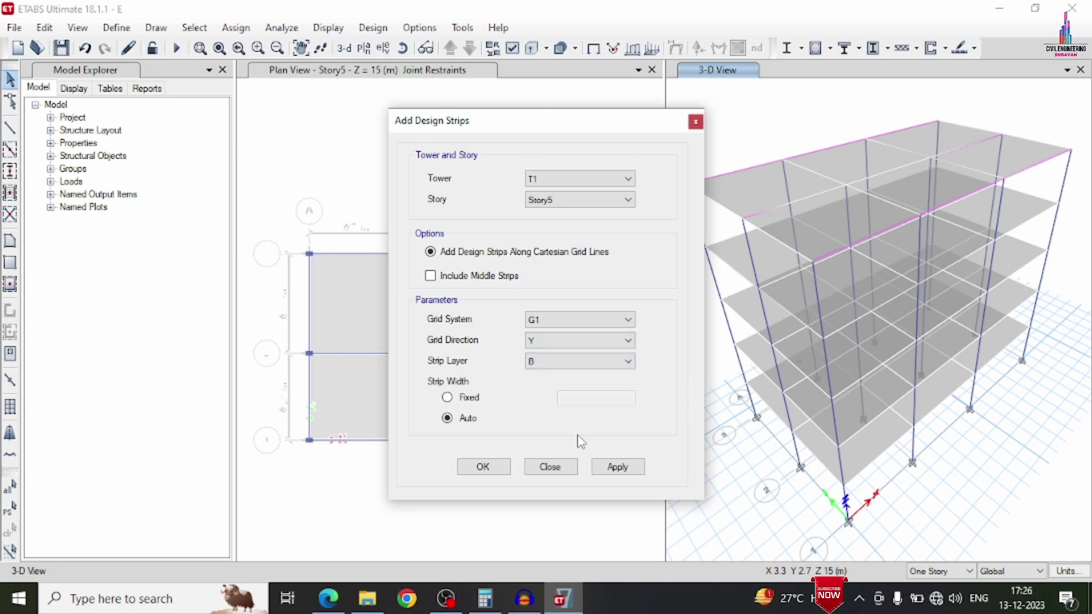
{"action": "left_click", "coordinate": [618, 469]}
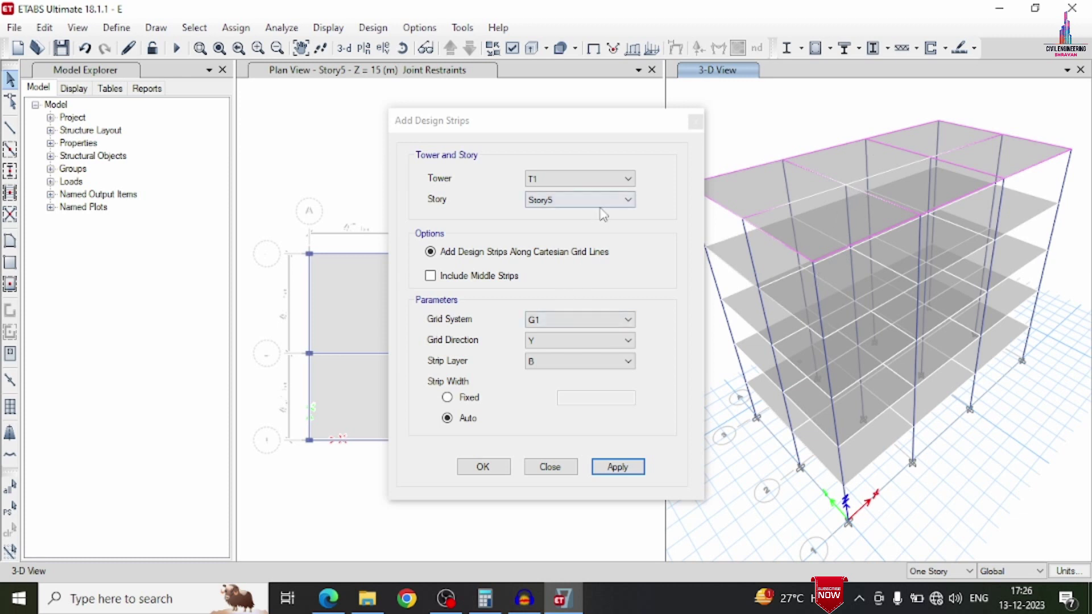
Step: Add auto-width design strips along the X and Y grid lines on Story4 and Story3
{"action": "scroll", "coordinate": [574, 200], "scroll_direction": "down", "scroll_amount": 1}
{"action": "left_click", "coordinate": [617, 466]}
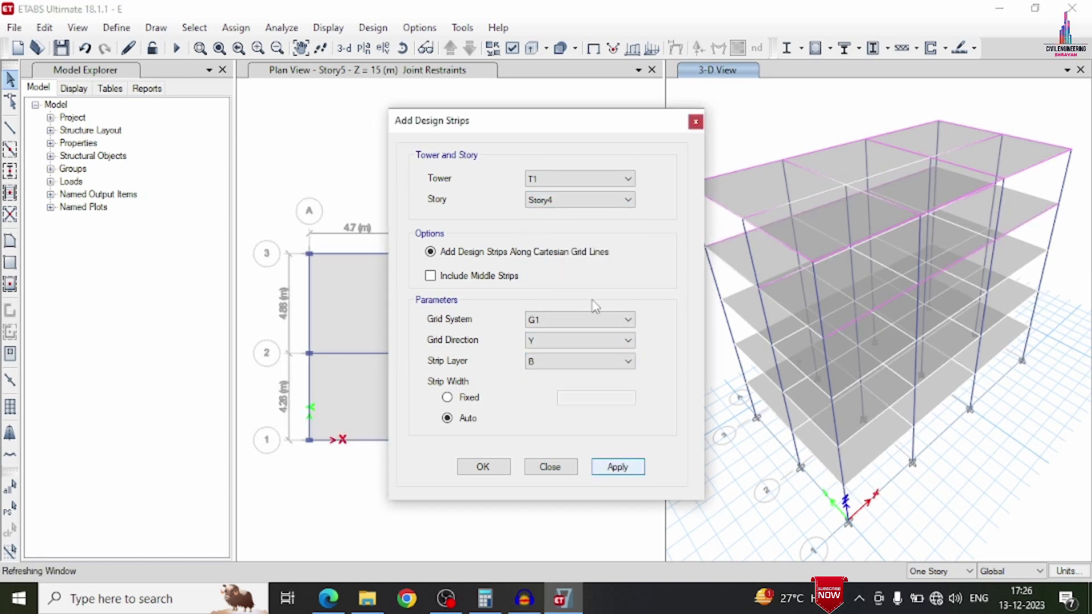
{"action": "left_click", "coordinate": [597, 200]}
{"action": "left_click", "coordinate": [592, 238]}
{"action": "left_click", "coordinate": [618, 466]}
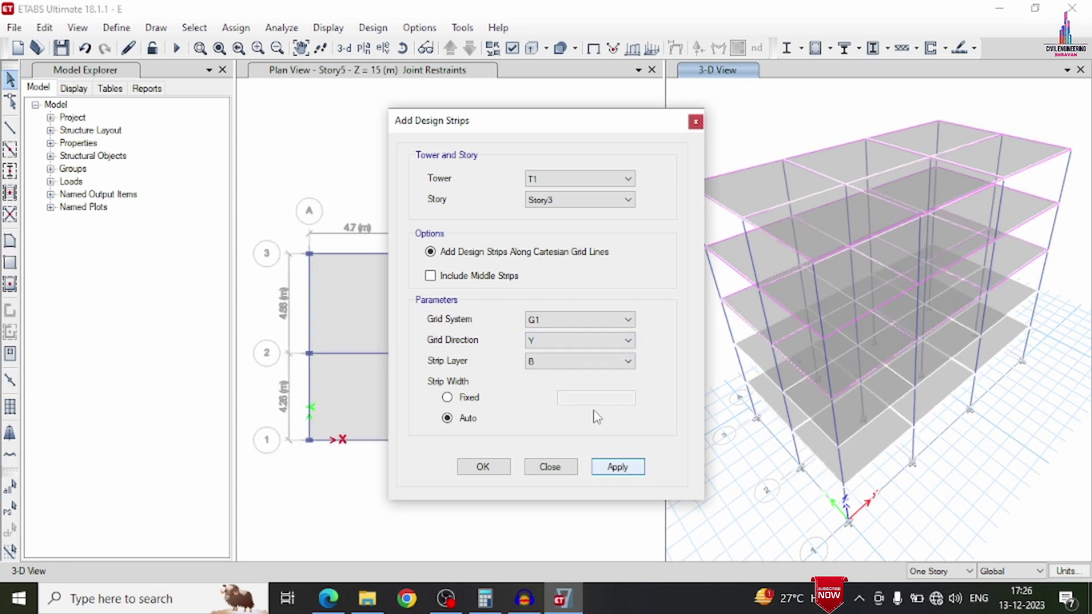
Step: Add auto-width design strips along the X and Y grid lines on Story2 and Story1, and rerun the analysis
{"action": "left_click", "coordinate": [617, 466]}
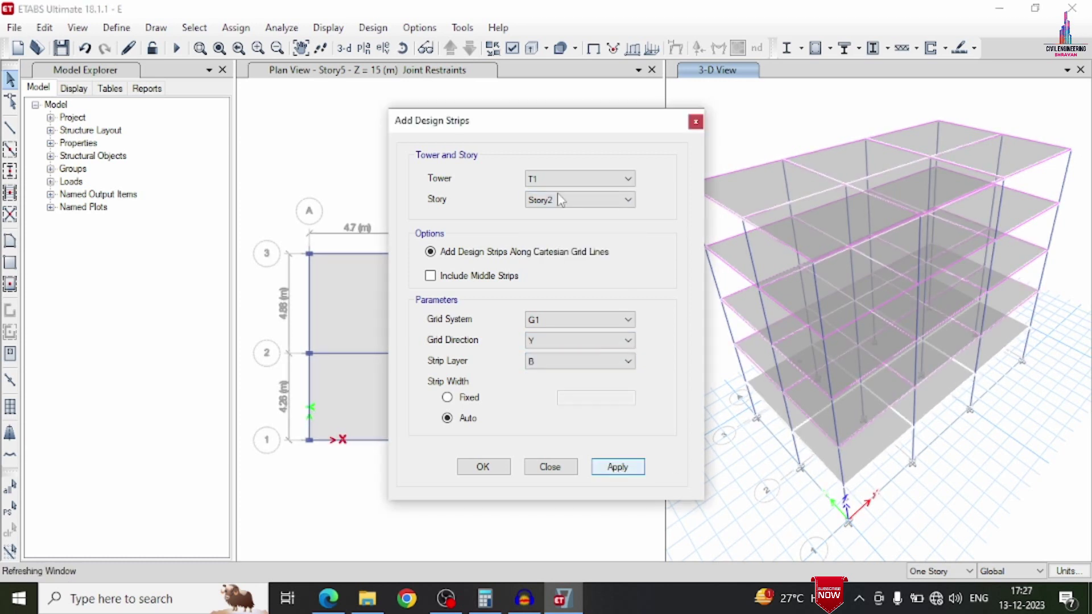
{"action": "left_click", "coordinate": [574, 340]}
{"action": "left_click", "coordinate": [563, 356]}
{"action": "left_click", "coordinate": [619, 466]}
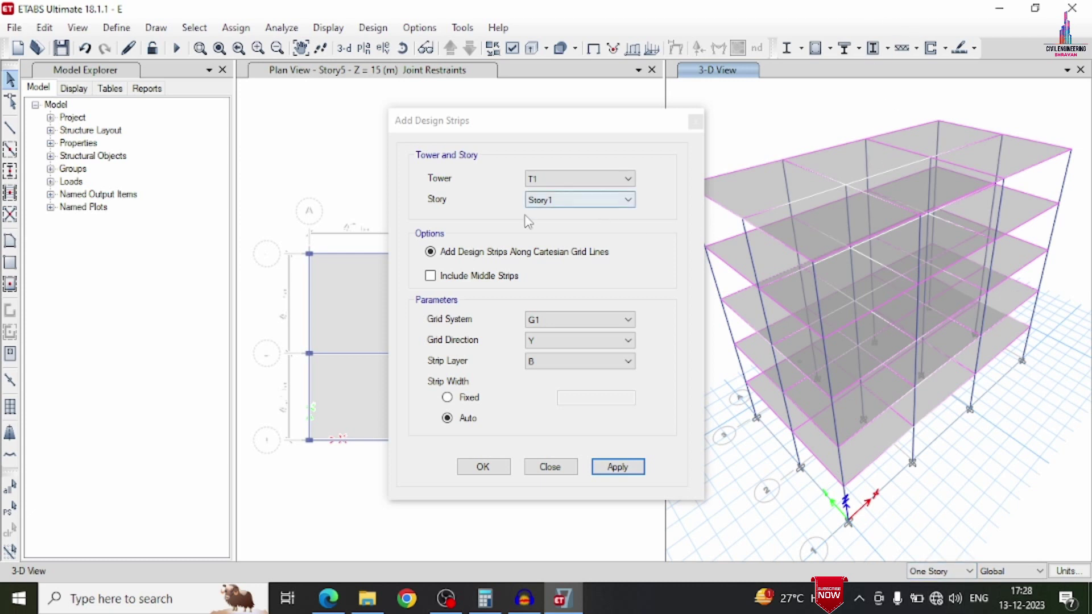
{"action": "left_click", "coordinate": [492, 467]}
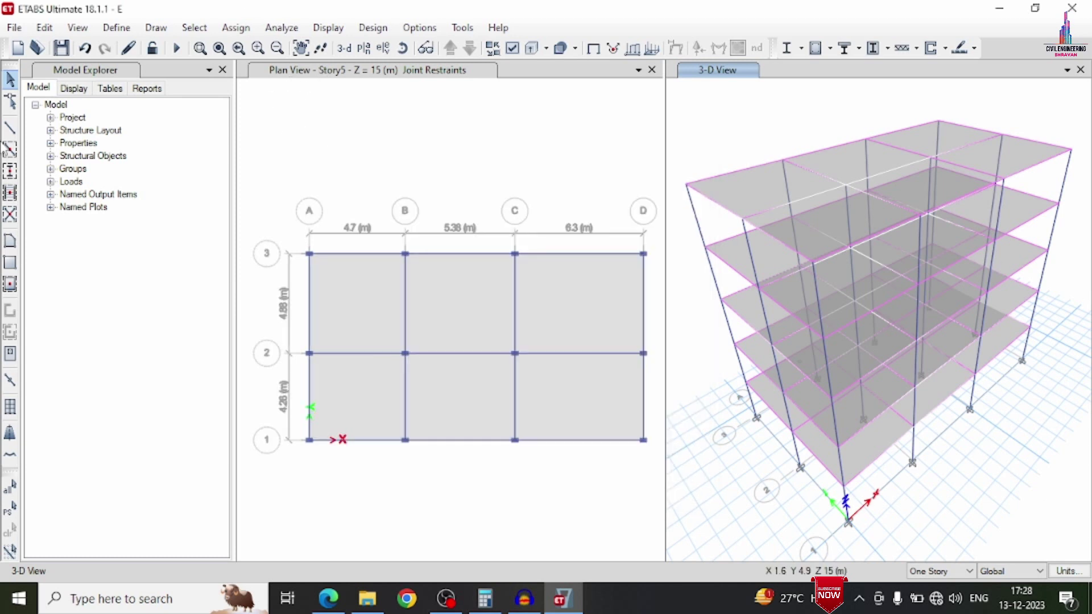
{"action": "left_click", "coordinate": [177, 55]}
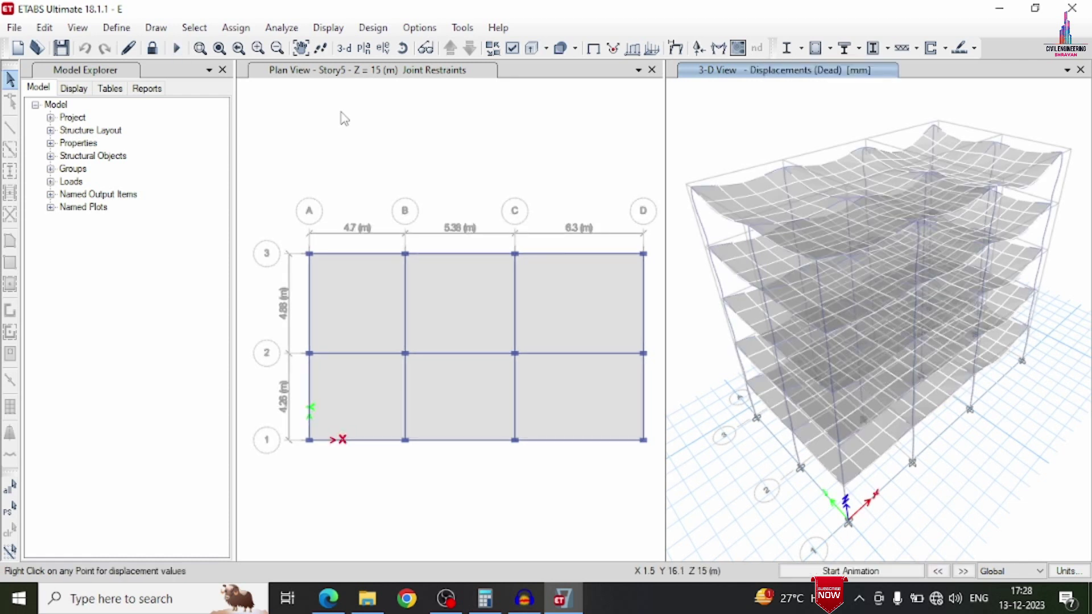
Step: Review the concrete slab design preferences for IS 456:2000 and close them
{"action": "left_click", "coordinate": [373, 27]}
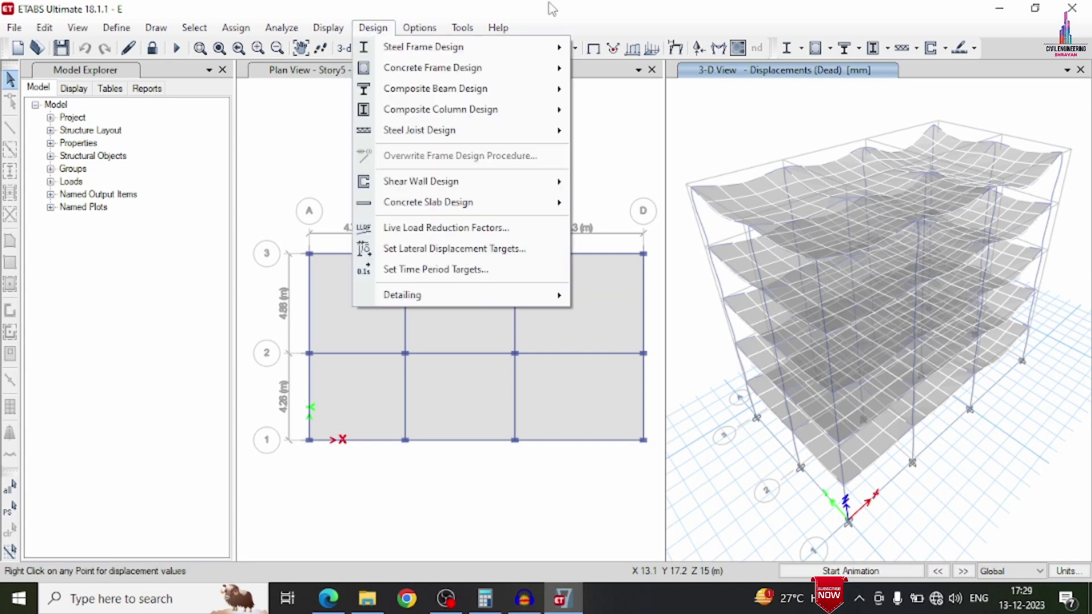
{"action": "mouse_move", "coordinate": [484, 205]}
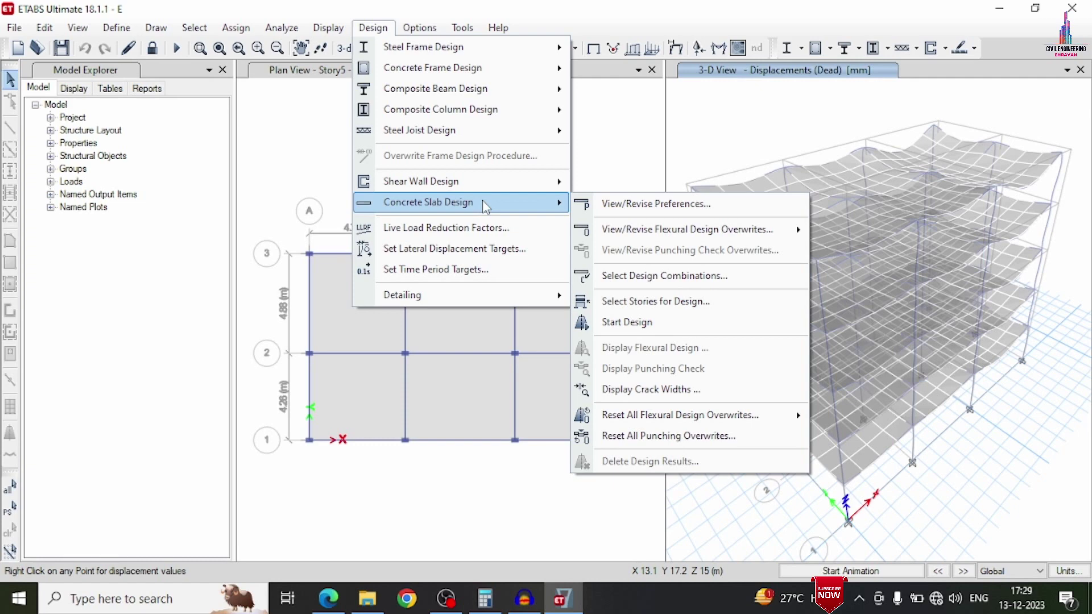
{"action": "left_click", "coordinate": [579, 204]}
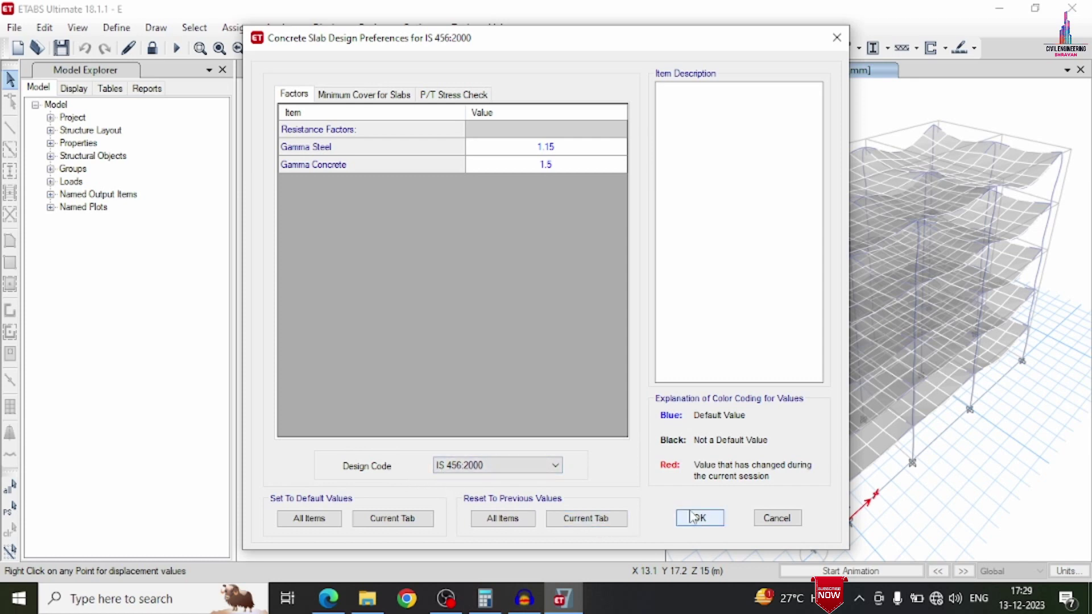
{"action": "key", "text": "Escape"}
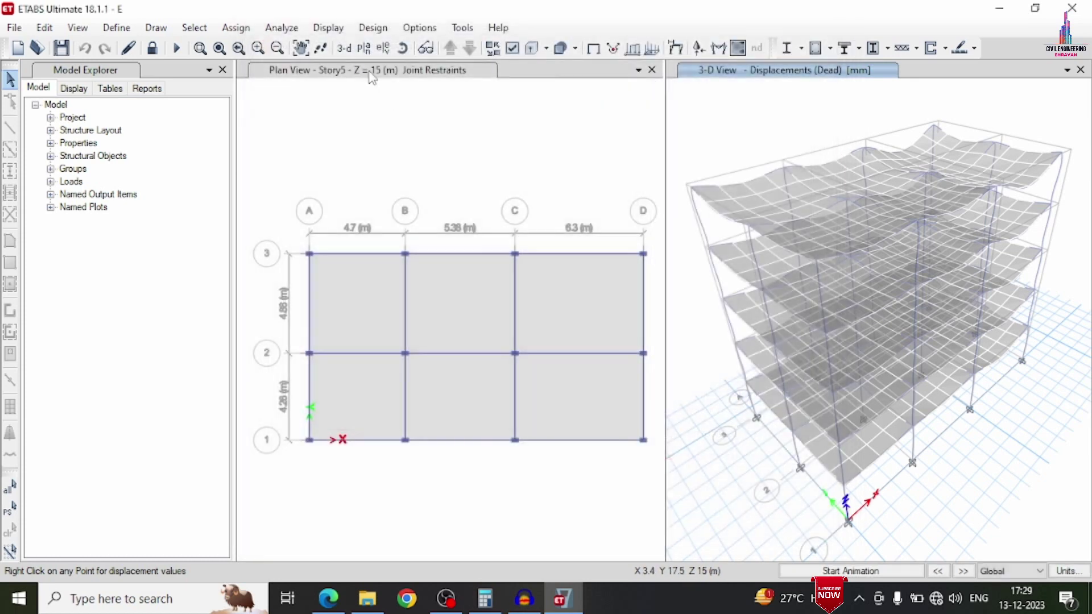
Step: Select Story5 through Story1, excluding Base, as the stories for concrete slab design
{"action": "left_click", "coordinate": [373, 28]}
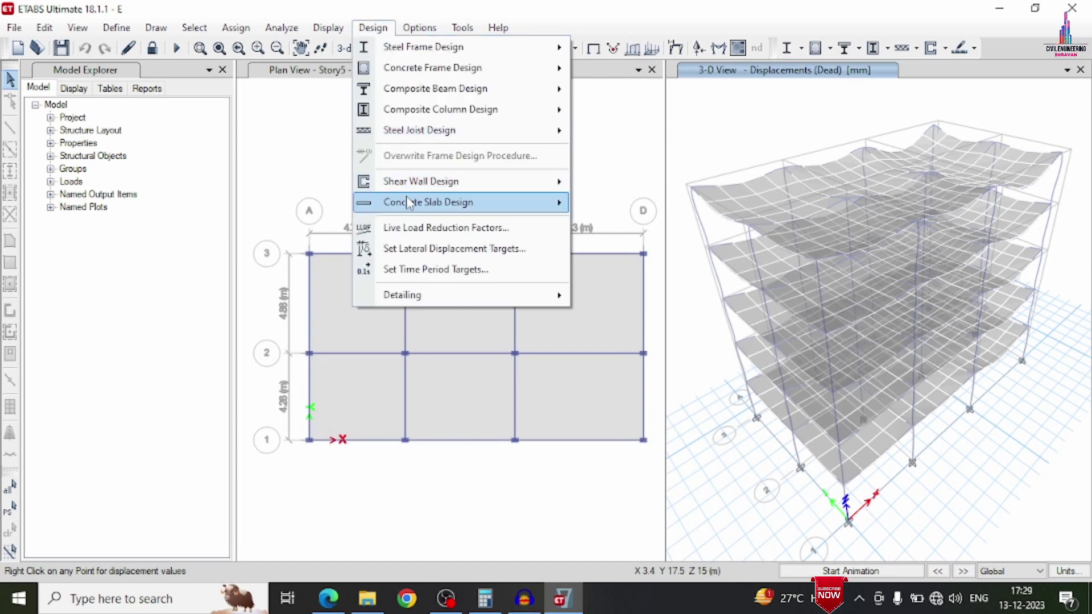
{"action": "mouse_move", "coordinate": [408, 203]}
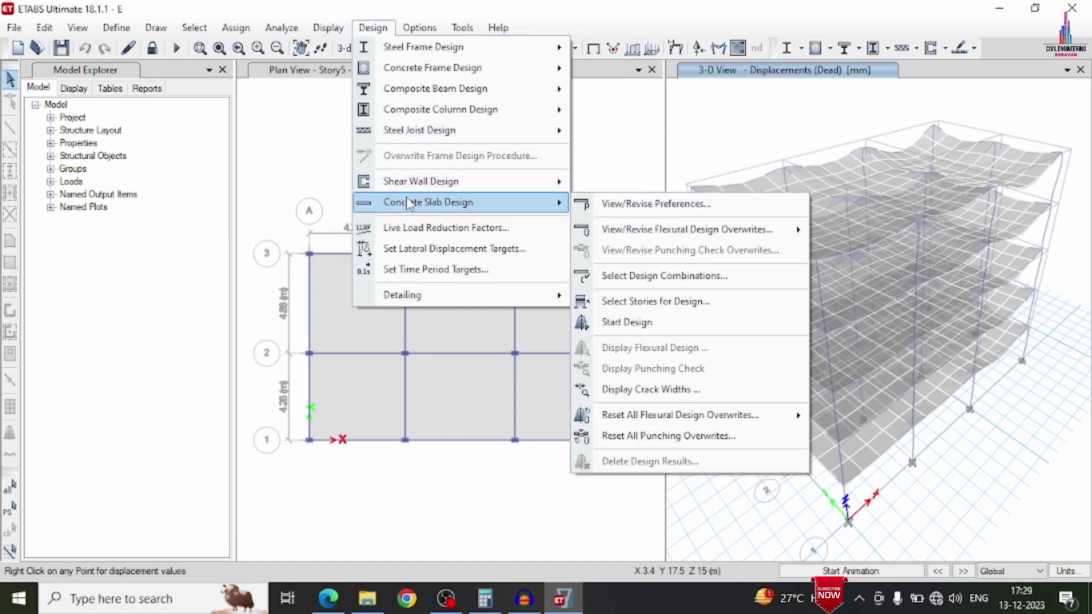
{"action": "left_click", "coordinate": [648, 315]}
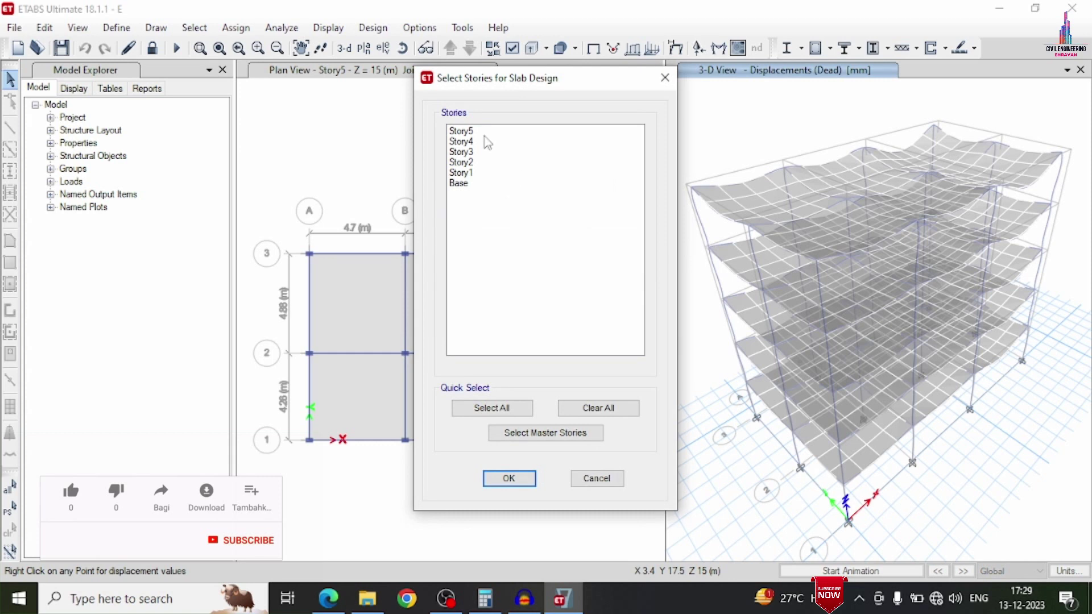
{"action": "left_click_drag", "start_coordinate": [484, 136], "coordinate": [512, 170]}
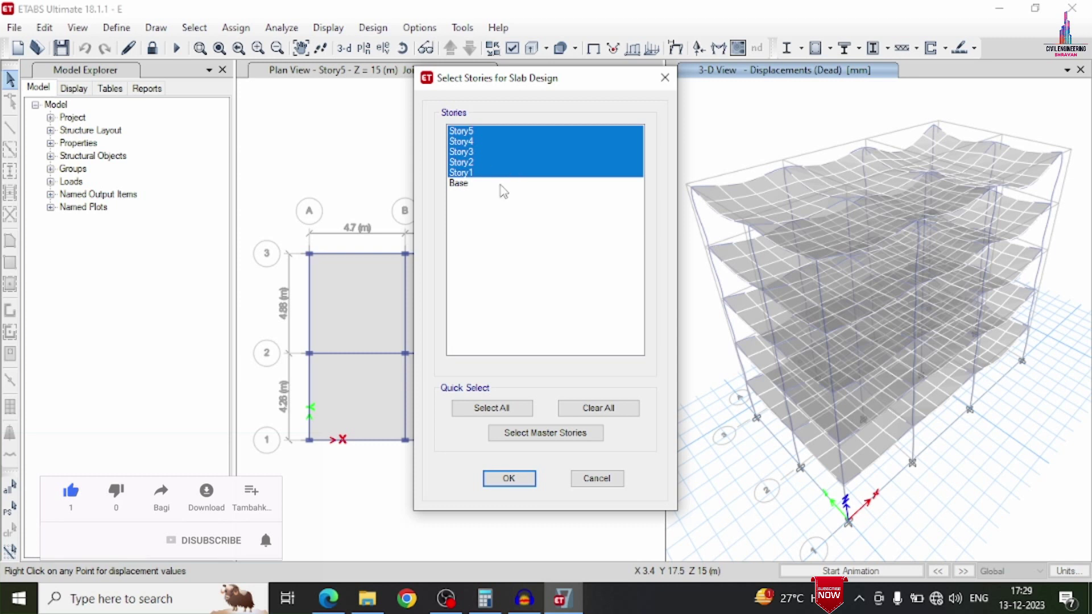
{"action": "left_click", "coordinate": [510, 479]}
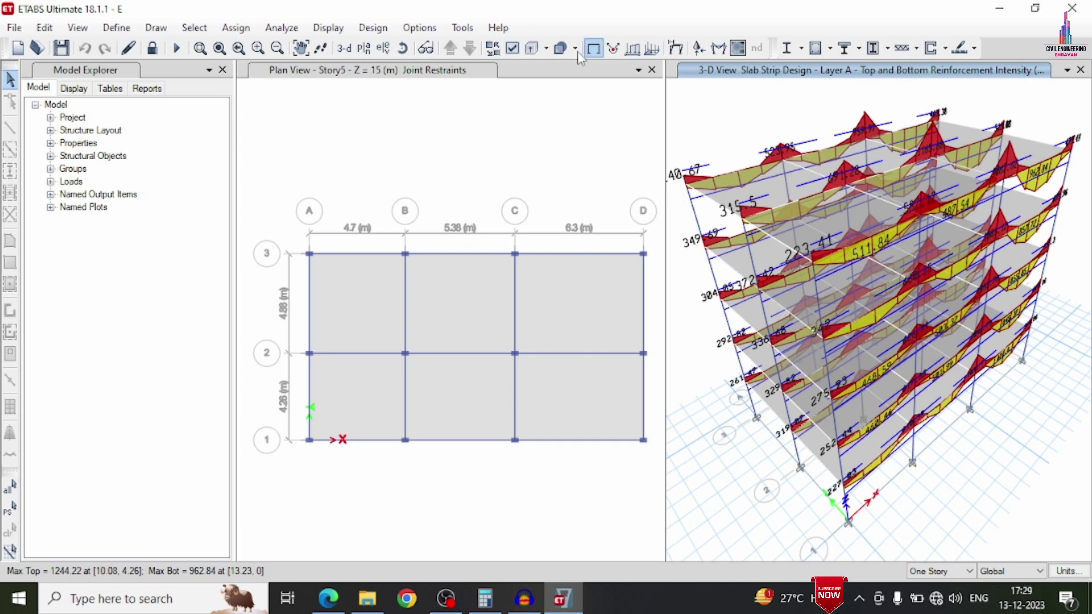
Step: Review the concrete frame design preferences, keep IS 456:2000 as the design code, and accept them
{"action": "left_click", "coordinate": [373, 27]}
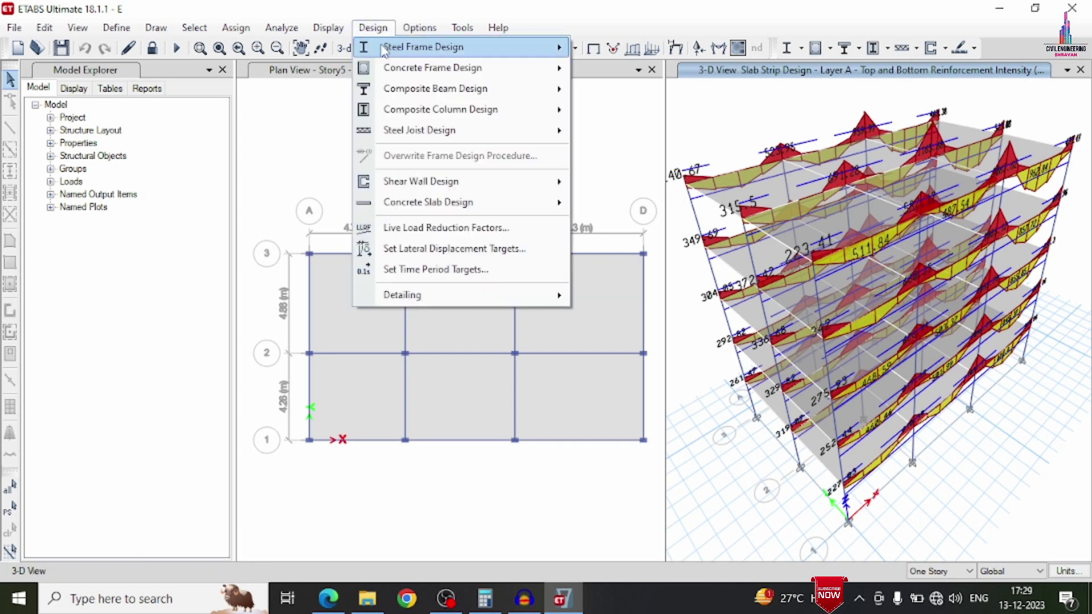
{"action": "mouse_move", "coordinate": [390, 71]}
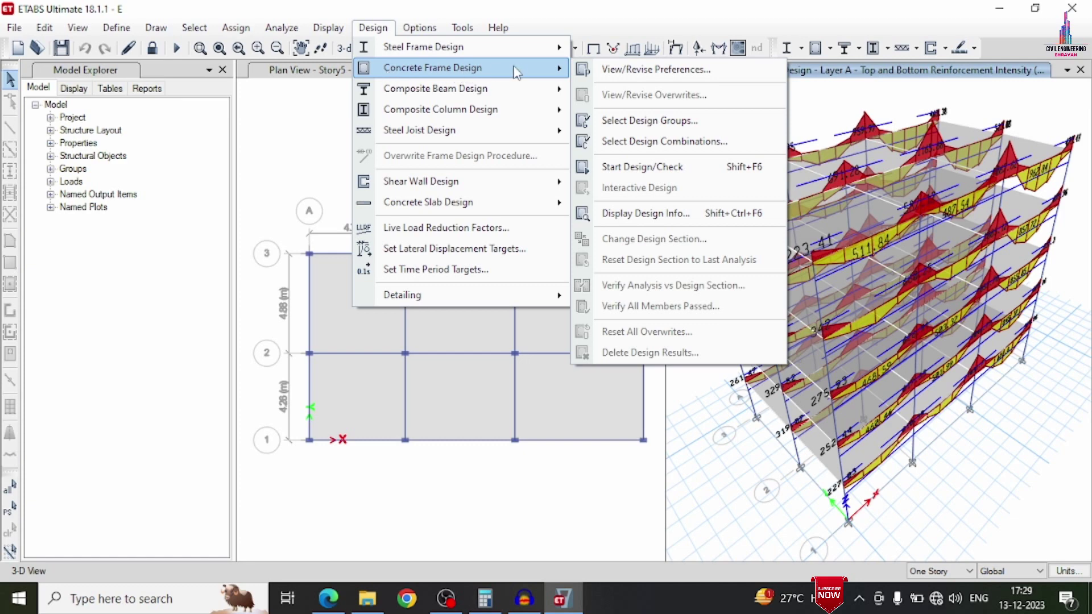
{"action": "left_click", "coordinate": [591, 71]}
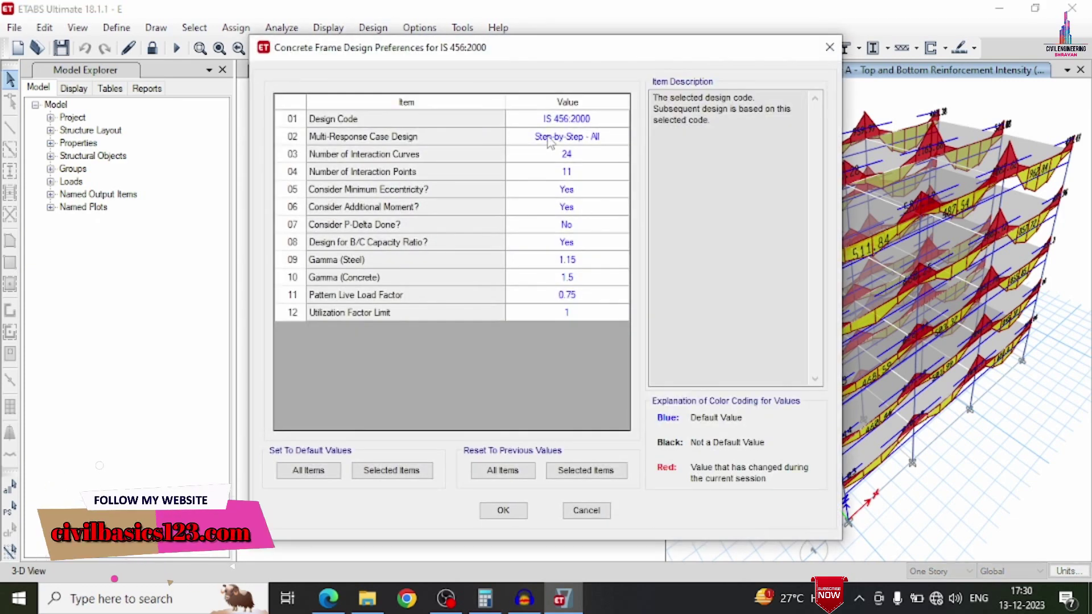
{"action": "left_click", "coordinate": [611, 119]}
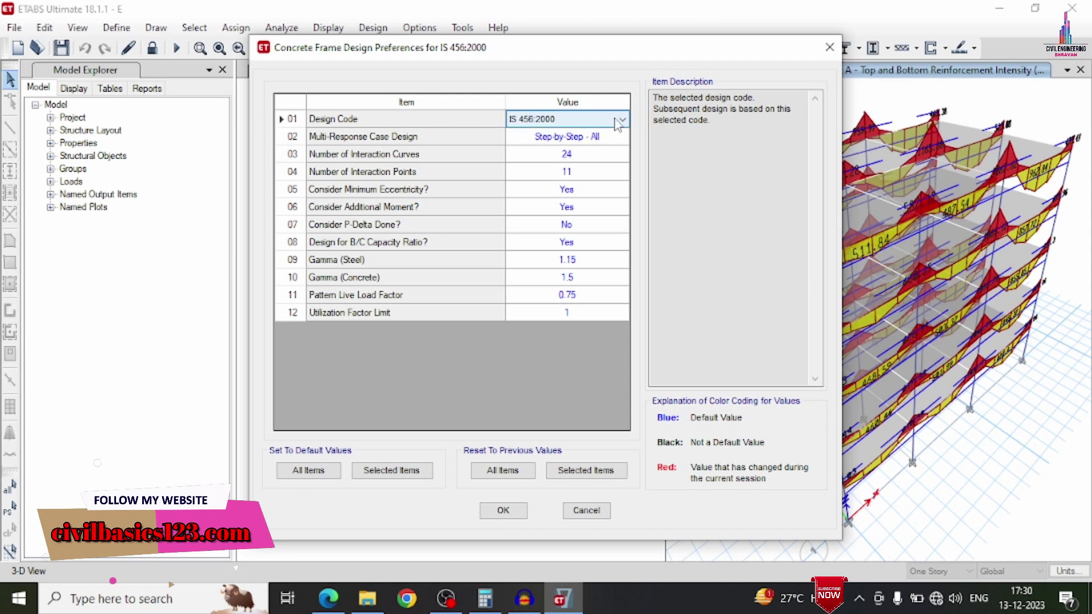
{"action": "left_click", "coordinate": [622, 119]}
{"action": "left_click", "coordinate": [618, 120]}
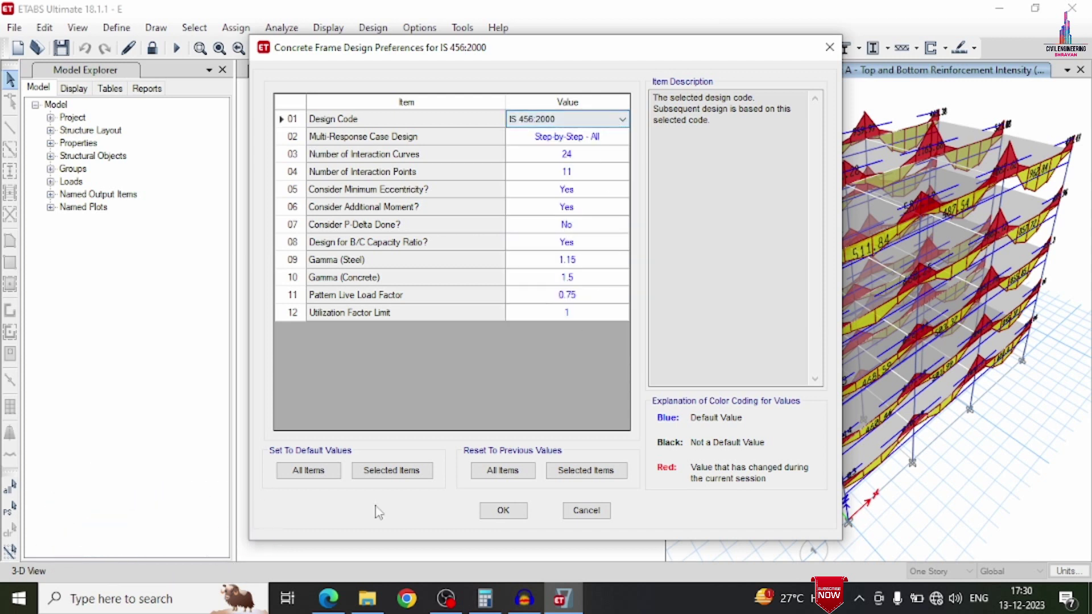
{"action": "left_click", "coordinate": [504, 511]}
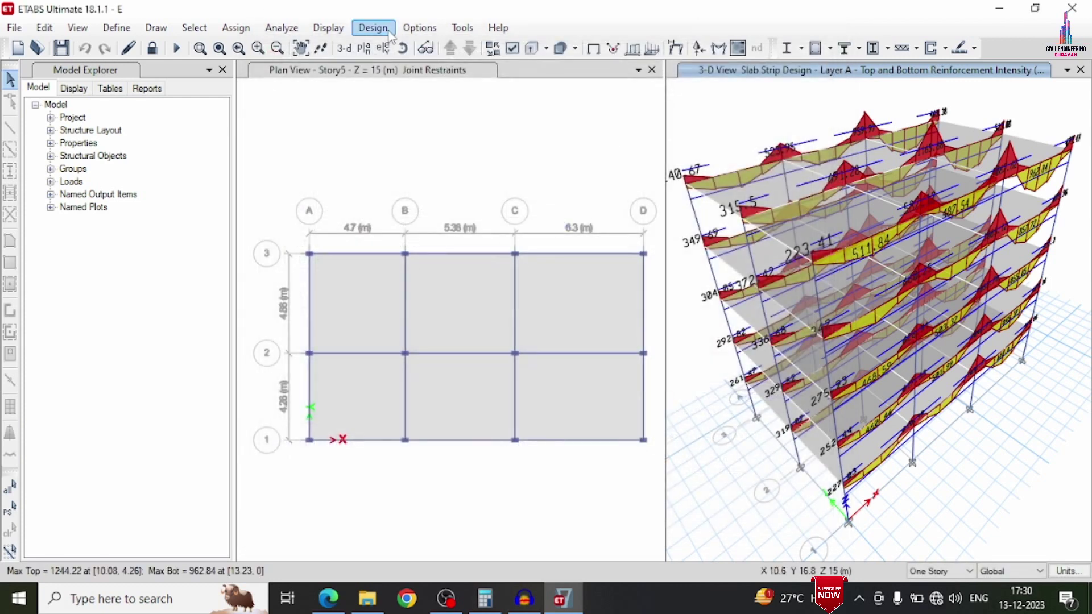
Step: Run the concrete frame design check on the building and close ETABS
{"action": "left_click", "coordinate": [389, 33]}
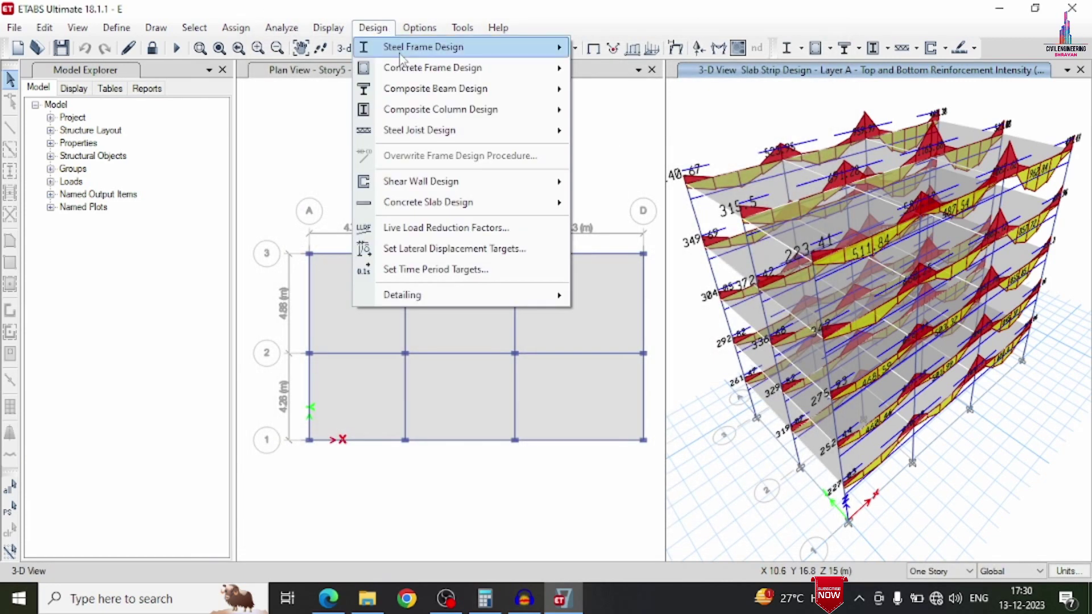
{"action": "mouse_move", "coordinate": [455, 68]}
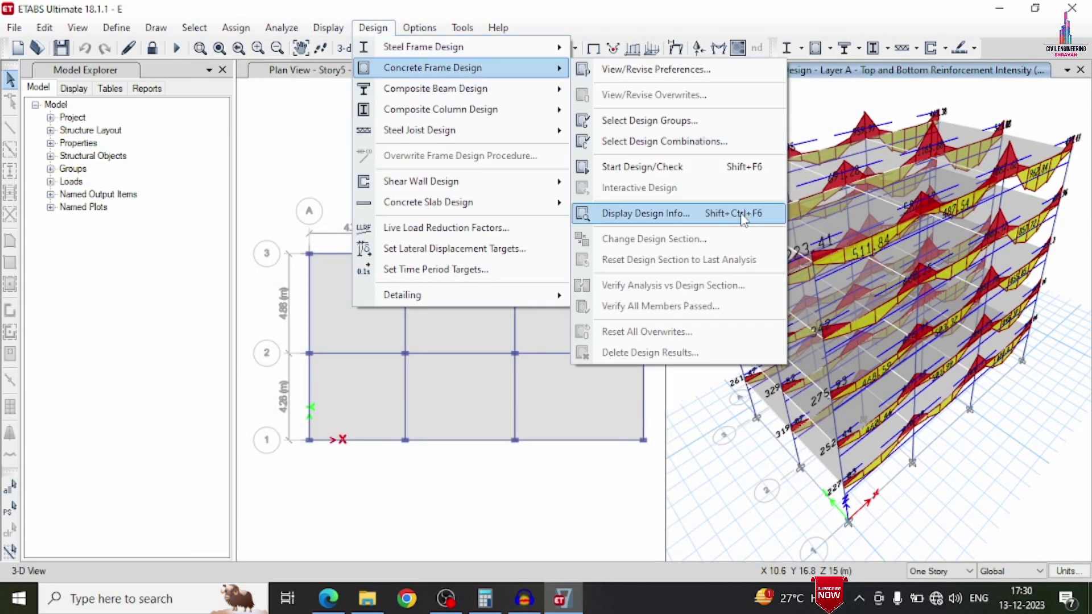
{"action": "left_click", "coordinate": [657, 168]}
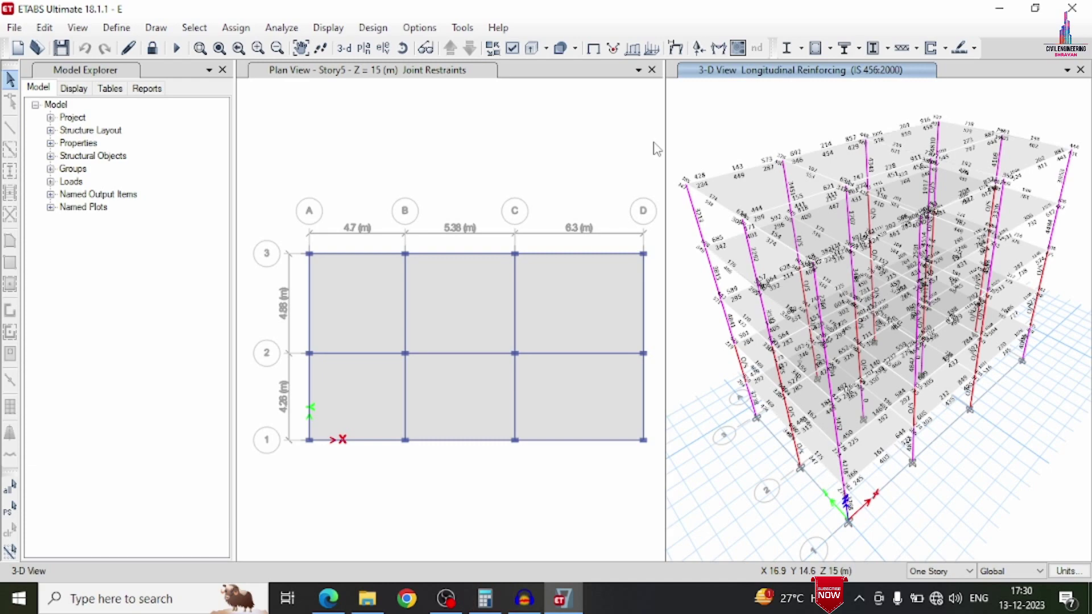
{"action": "left_click", "coordinate": [1073, 7]}
{"action": "left_click", "coordinate": [1074, 8]}
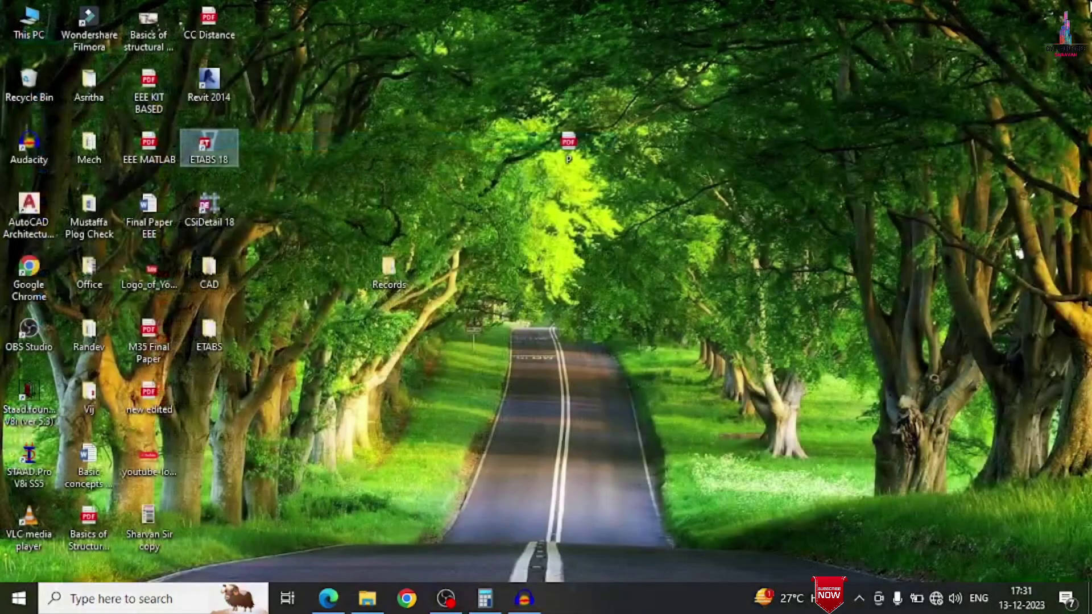
{"action": "right_click", "coordinate": [479, 86]}
{"action": "left_click", "coordinate": [526, 138]}
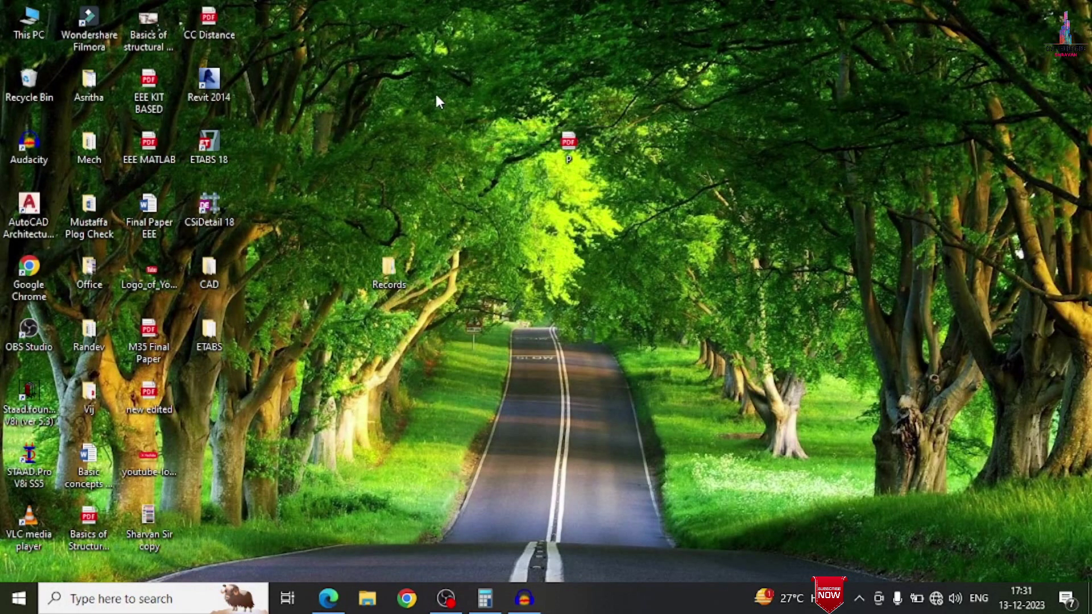
{"action": "right_click", "coordinate": [436, 96]}
{"action": "left_click", "coordinate": [477, 139]}
Step: Launch CSiDetail 18, maximize its window, and start a new detailing project
{"action": "left_click", "coordinate": [209, 210]}
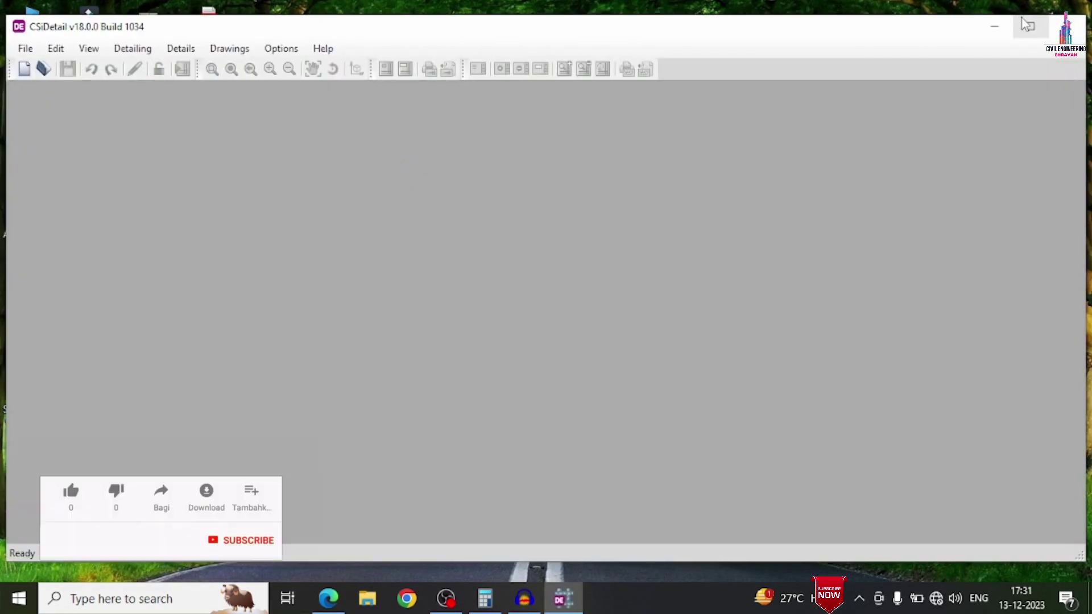
{"action": "left_click_drag", "start_coordinate": [412, 25], "coordinate": [412, 1]}
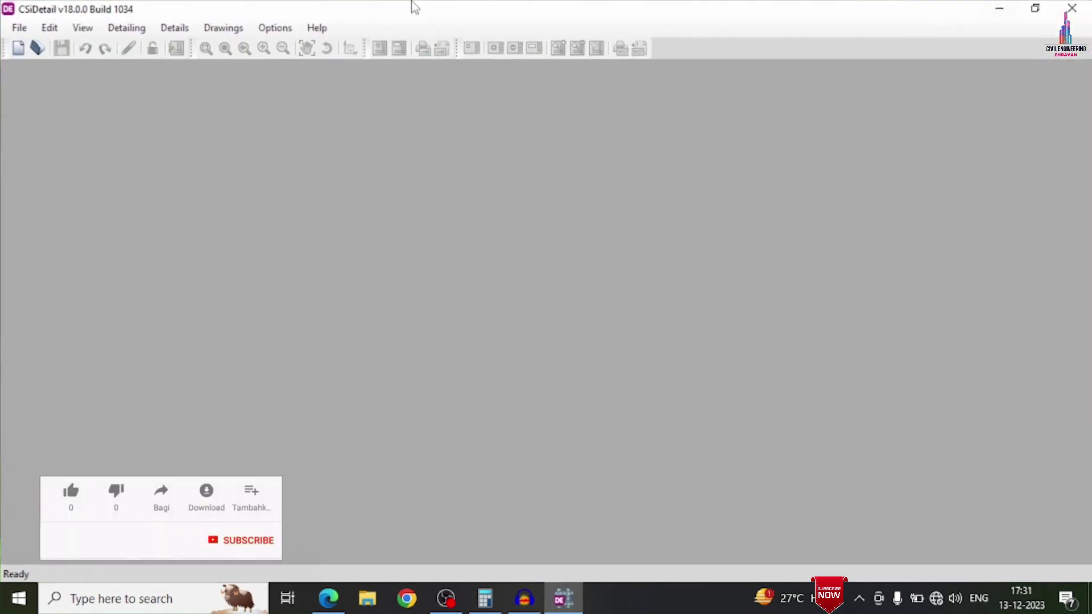
{"action": "left_click", "coordinate": [19, 27]}
{"action": "left_click", "coordinate": [31, 45]}
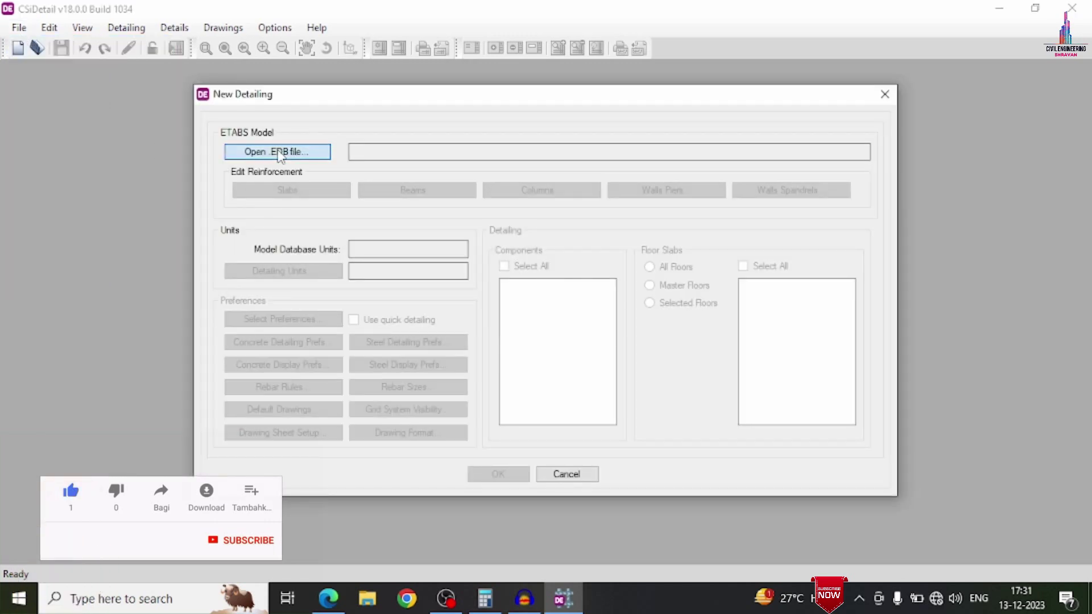
Step: Load the ETABS model E from the Desktop's ETABS folder into the new detailing, reading through and dismissing the import warnings
{"action": "left_click", "coordinate": [278, 153]}
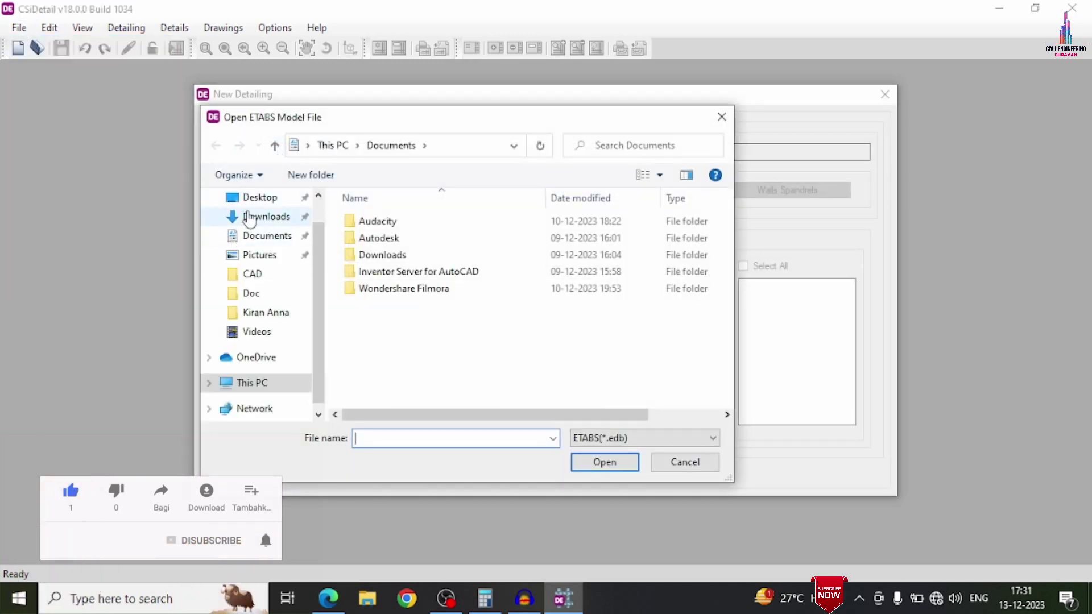
{"action": "left_click", "coordinate": [250, 199]}
{"action": "double_click", "coordinate": [381, 254]}
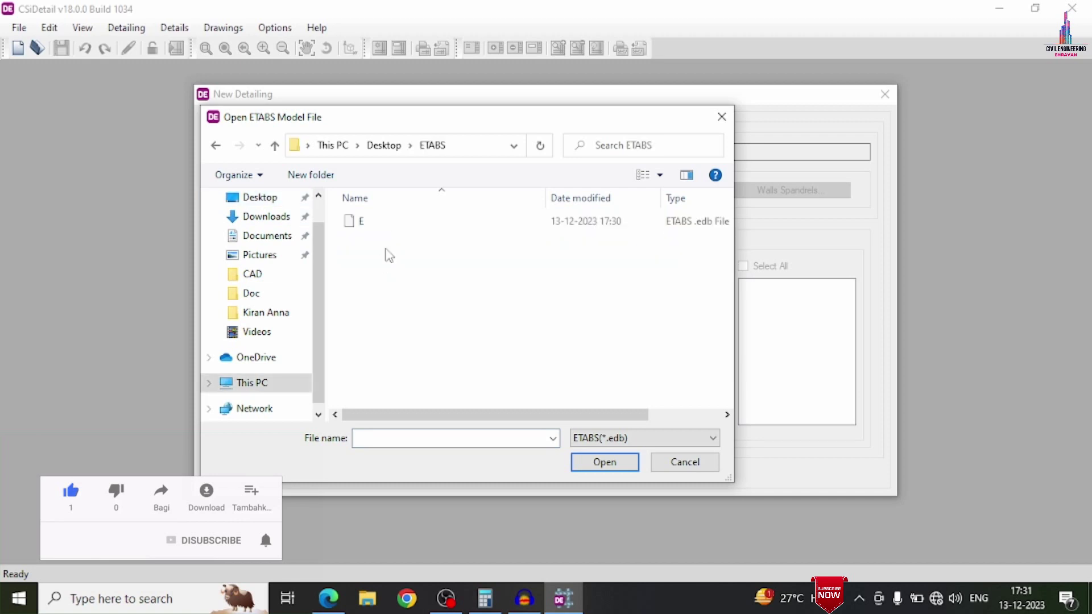
{"action": "double_click", "coordinate": [392, 224]}
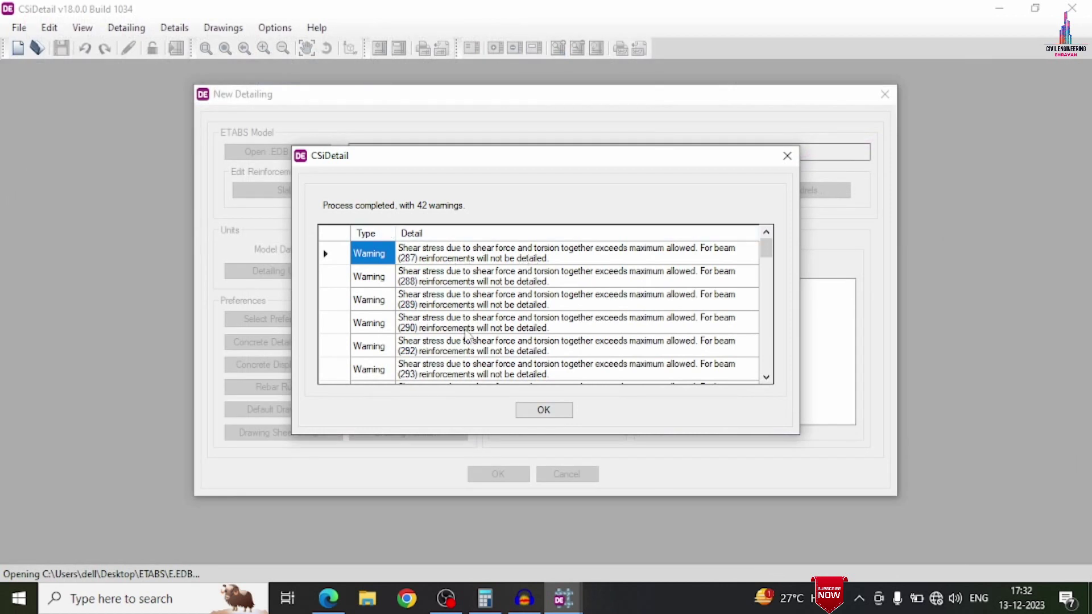
{"action": "scroll", "coordinate": [540, 318], "scroll_direction": "down", "scroll_amount": 2}
{"action": "scroll", "coordinate": [537, 324], "scroll_direction": "down", "scroll_amount": 10}
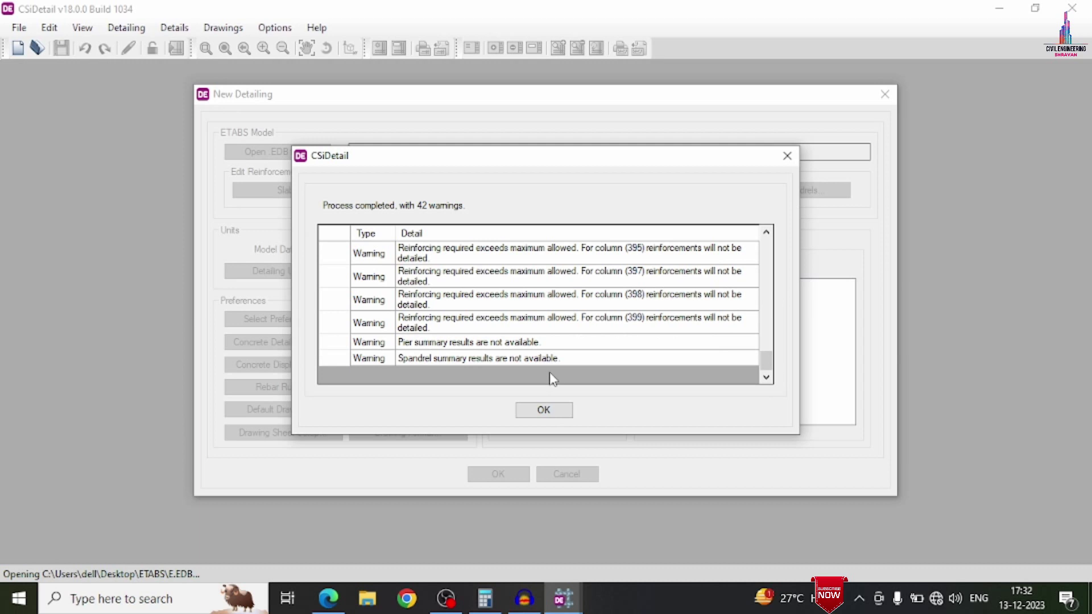
{"action": "left_click", "coordinate": [541, 411]}
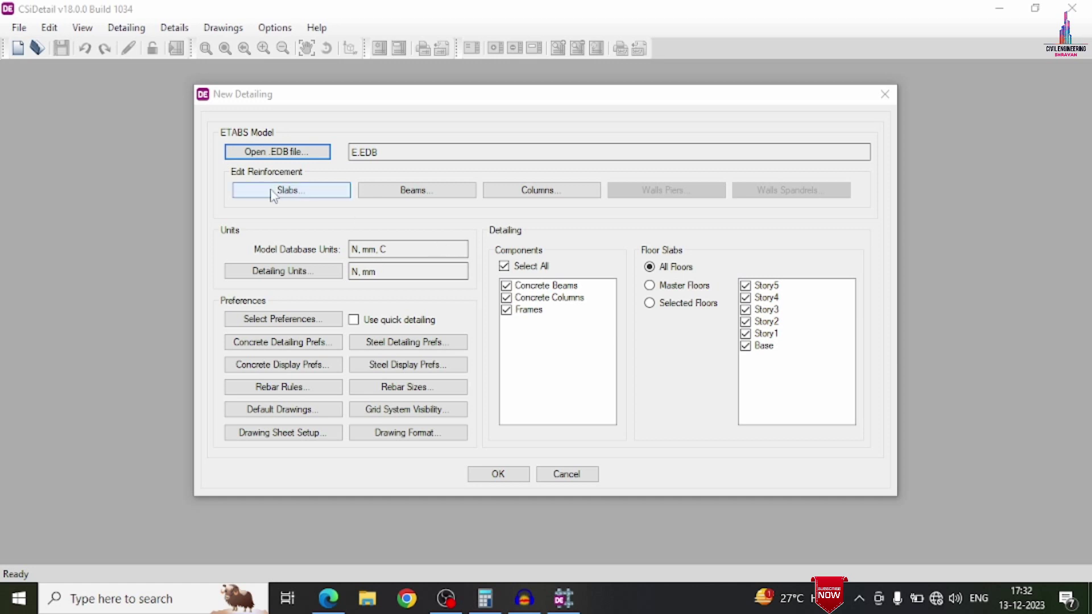
Step: Look over the slabs' design reinforcement table, and set the force unit for detailing to Kilonewton
{"action": "left_click", "coordinate": [271, 193]}
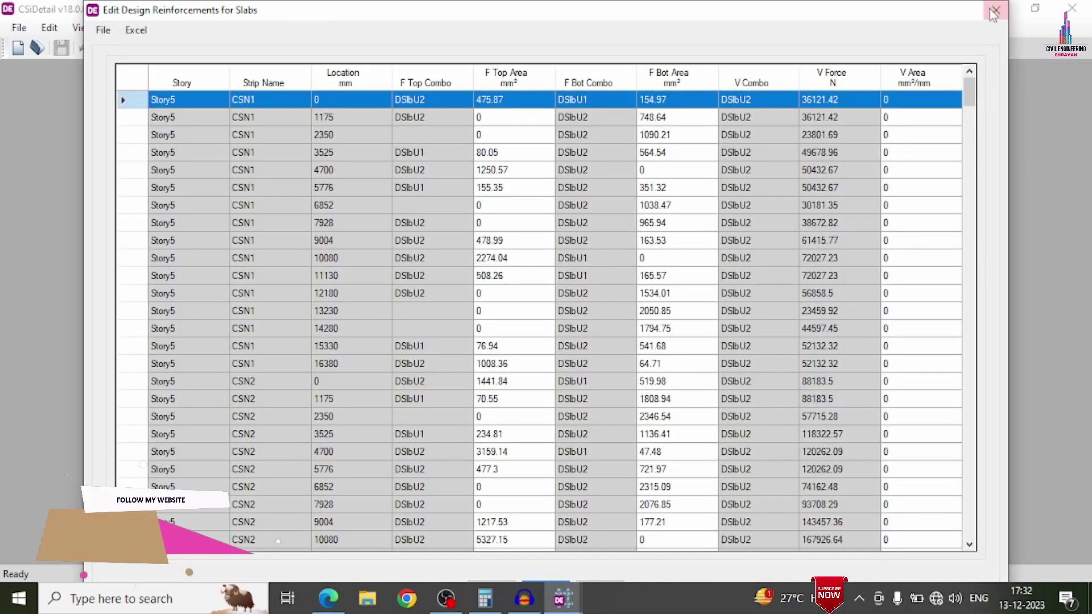
{"action": "left_click", "coordinate": [993, 12]}
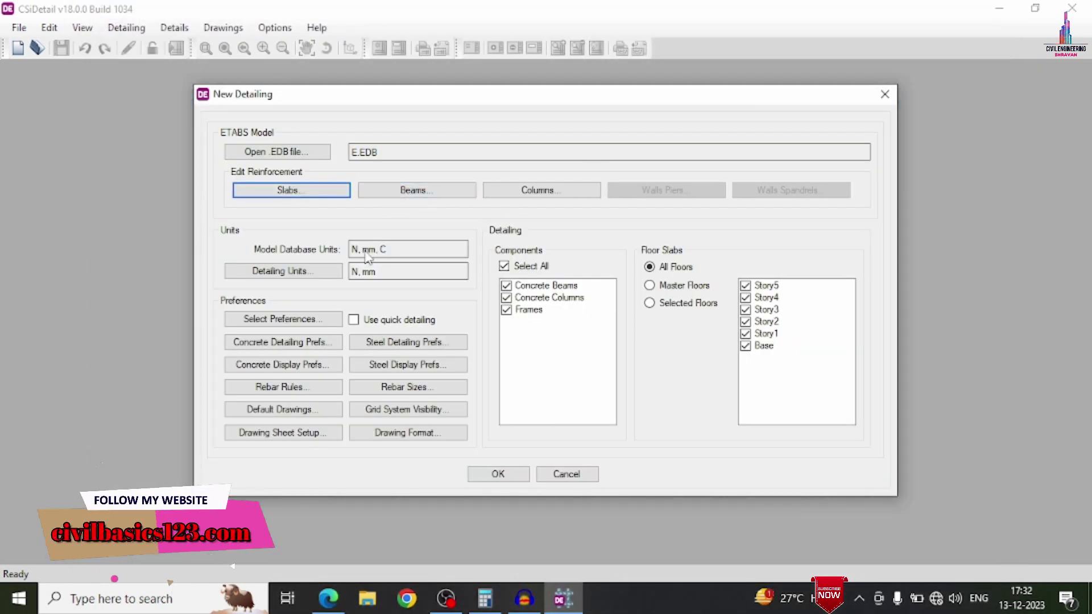
{"action": "left_click", "coordinate": [283, 272]}
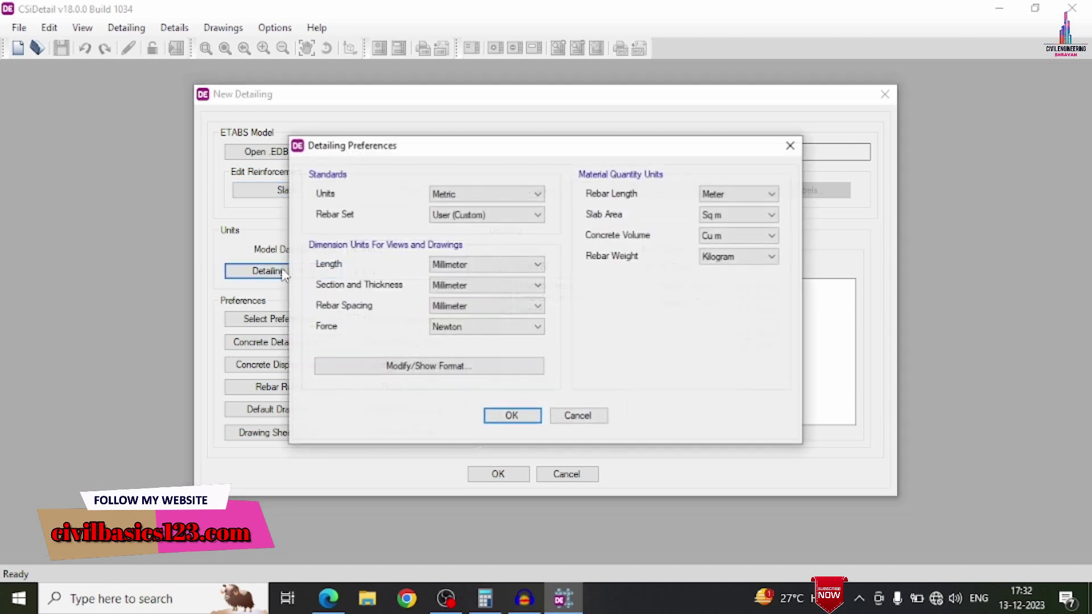
{"action": "left_click", "coordinate": [472, 216]}
{"action": "left_click", "coordinate": [471, 227]}
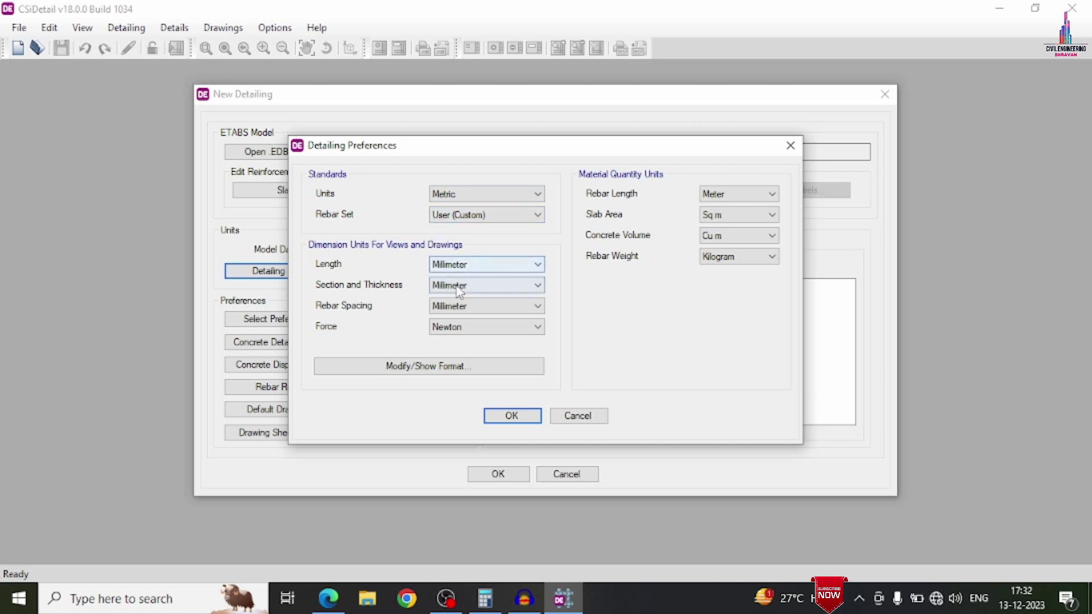
{"action": "left_click", "coordinate": [458, 329]}
{"action": "left_click", "coordinate": [458, 350]}
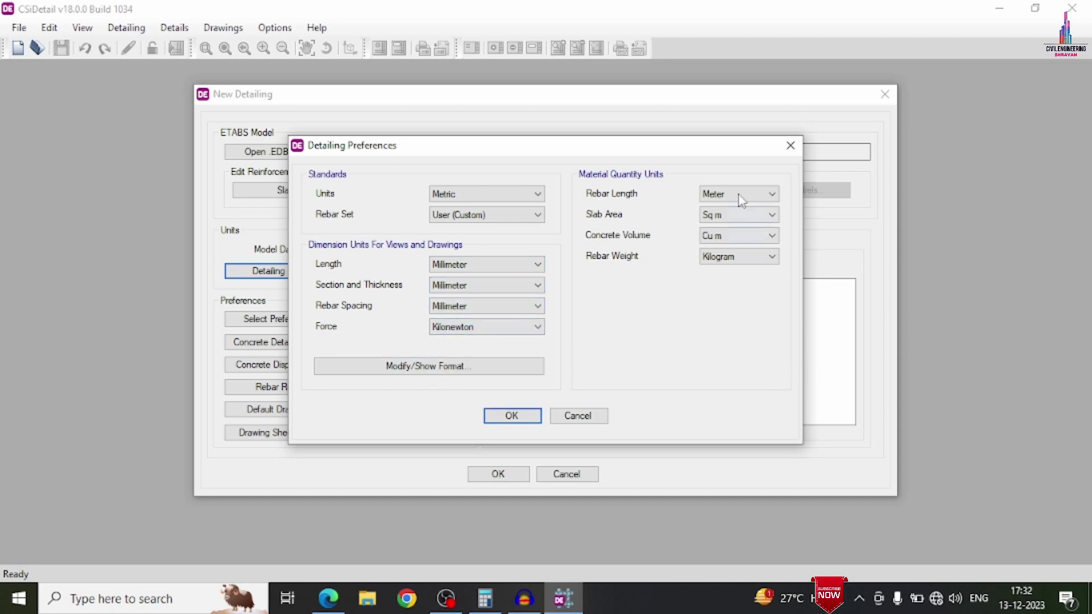
{"action": "left_click", "coordinate": [535, 422]}
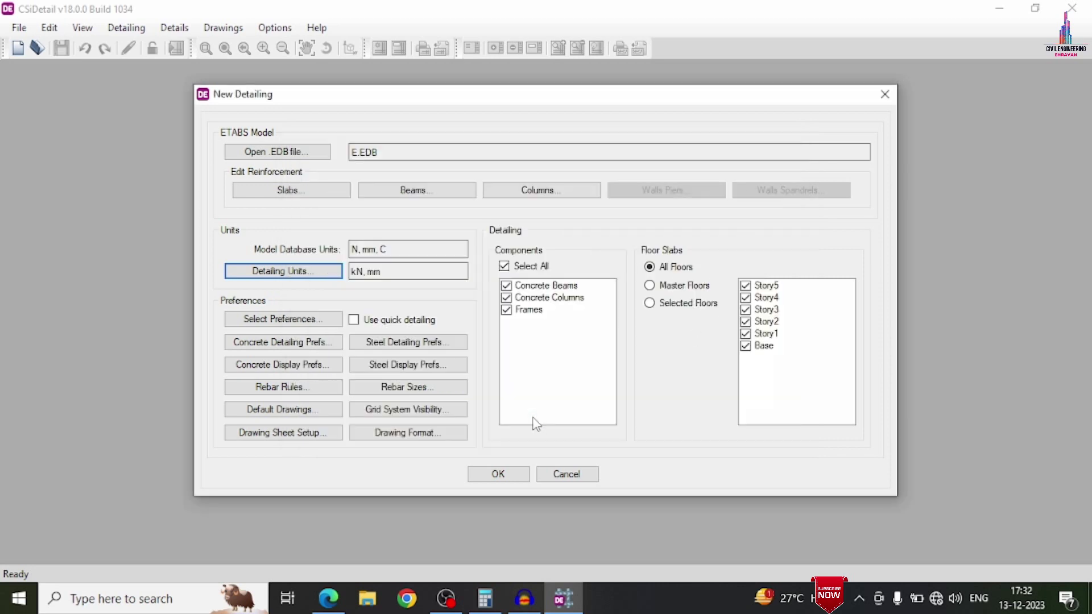
Step: Set the detailing preferences to use the IS 456:2000 standard
{"action": "left_click", "coordinate": [248, 322]}
{"action": "left_click", "coordinate": [431, 306]}
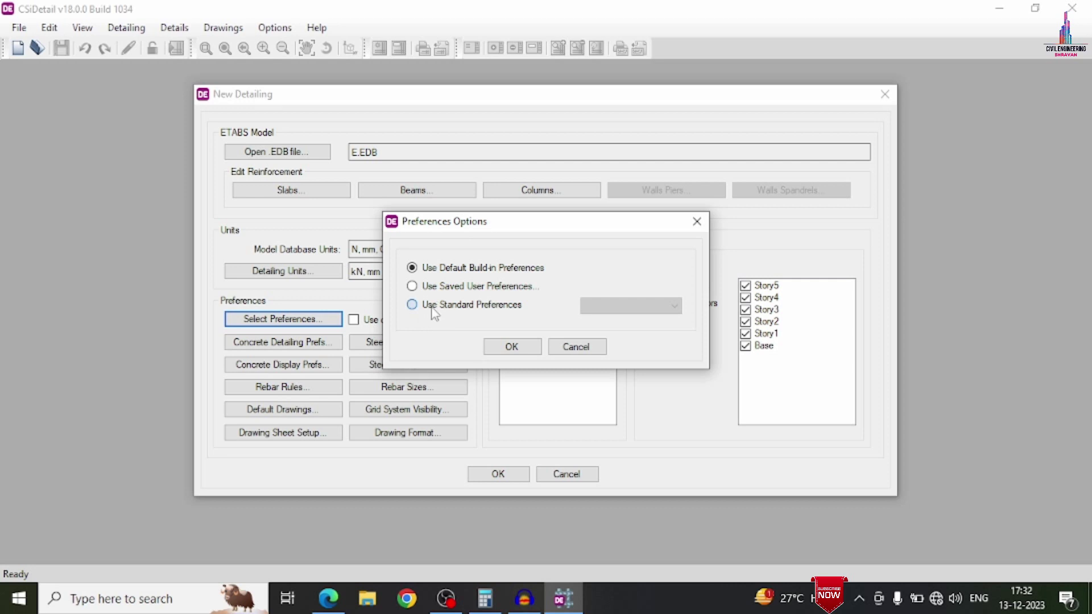
{"action": "left_click", "coordinate": [617, 308]}
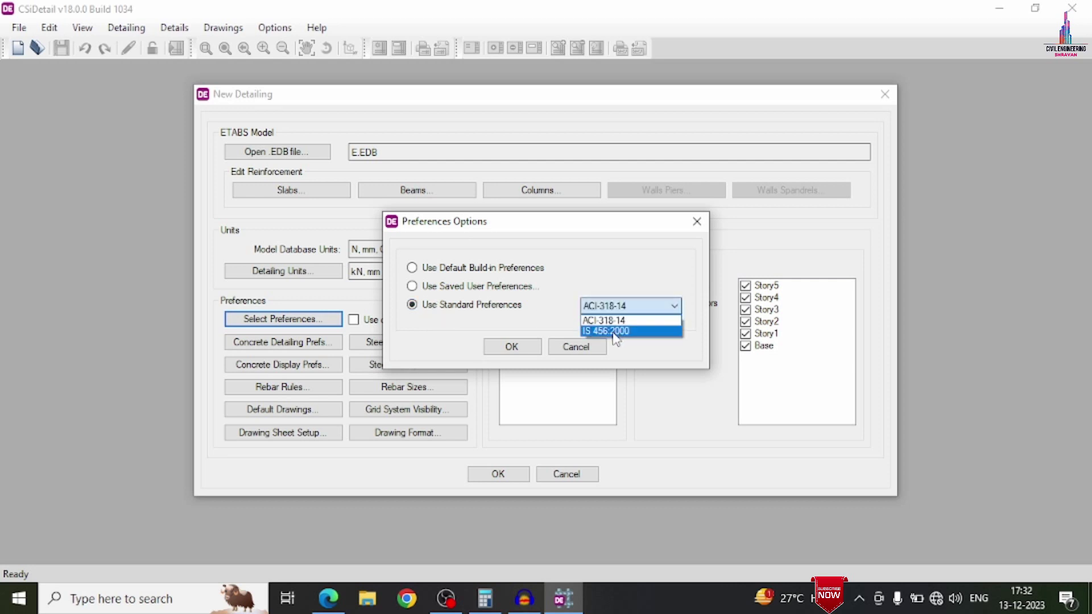
{"action": "left_click", "coordinate": [614, 328]}
{"action": "left_click", "coordinate": [512, 348]}
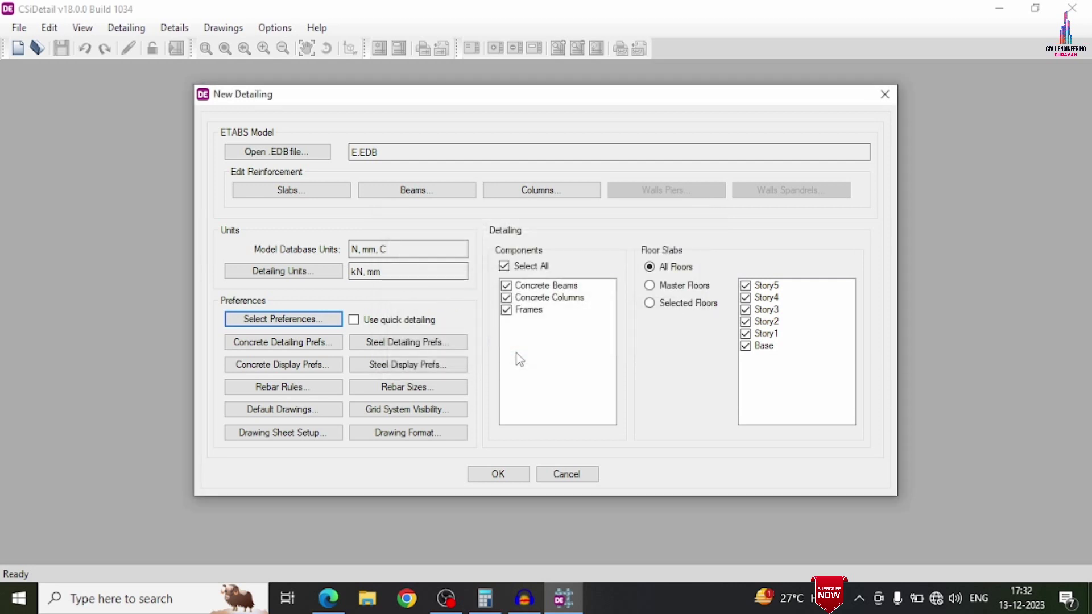
Step: Set the concrete detailing label prefixes to B for beams, C for columns, and W for walls
{"action": "left_click", "coordinate": [280, 348]}
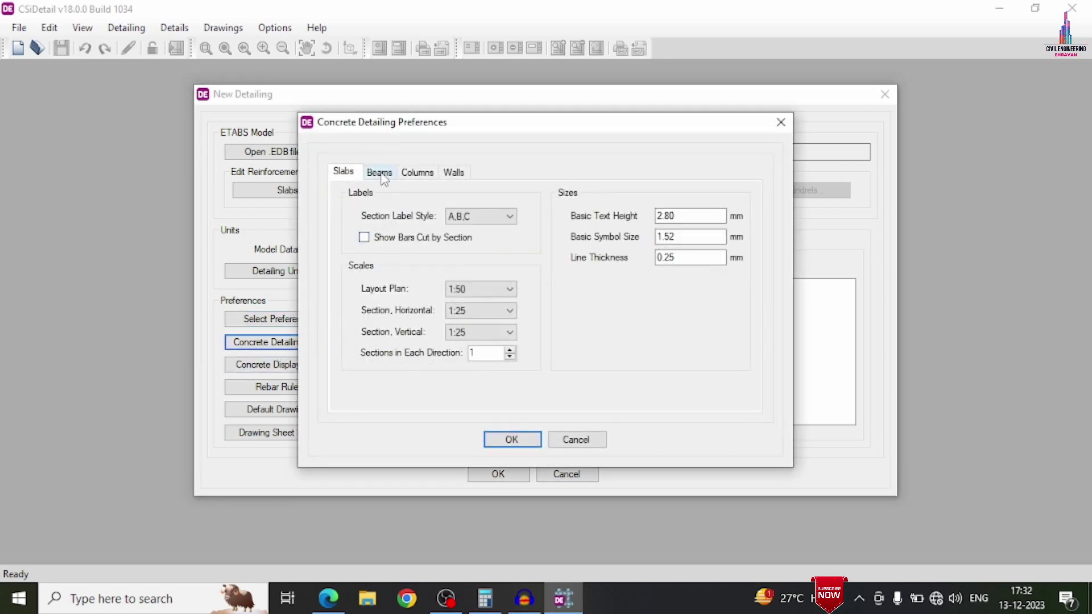
{"action": "left_click", "coordinate": [379, 174]}
{"action": "double_click", "coordinate": [492, 218]}
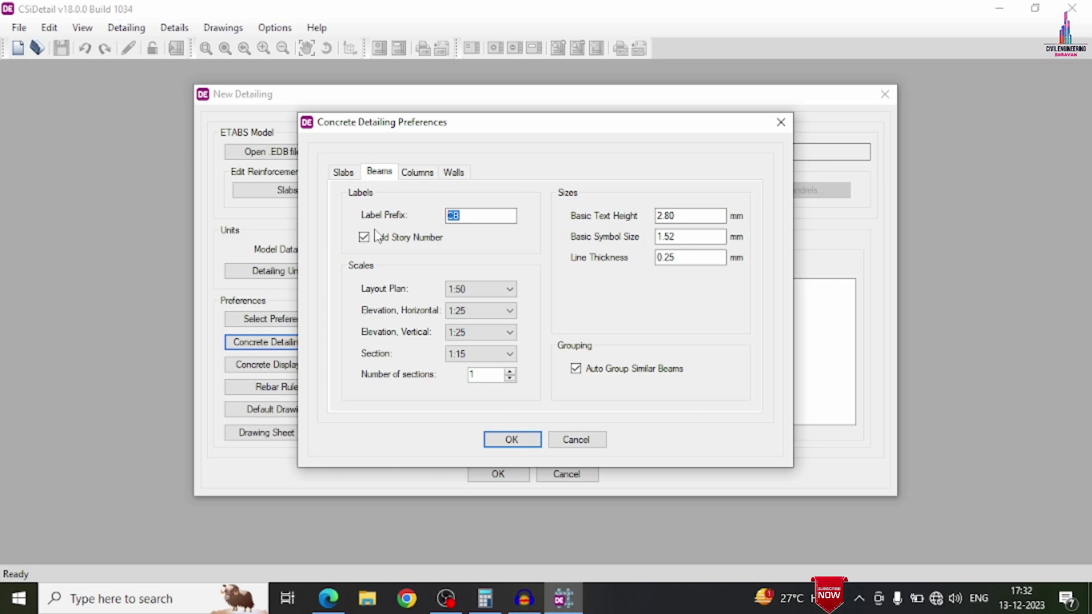
{"action": "type", "text": "B"}
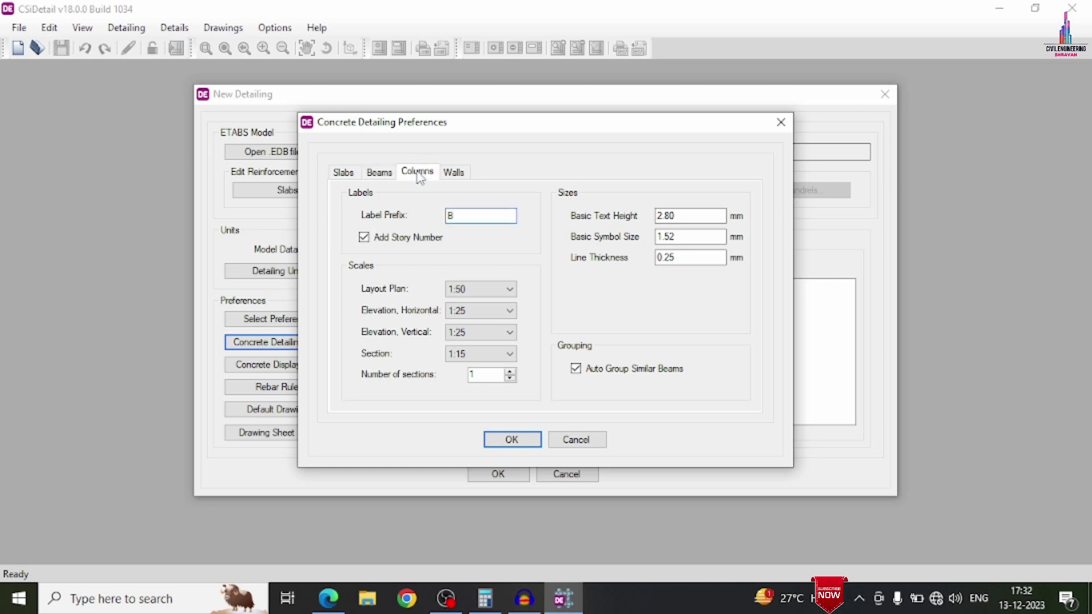
{"action": "left_click", "coordinate": [418, 172]}
{"action": "double_click", "coordinate": [478, 216]}
{"action": "type", "text": "C"}
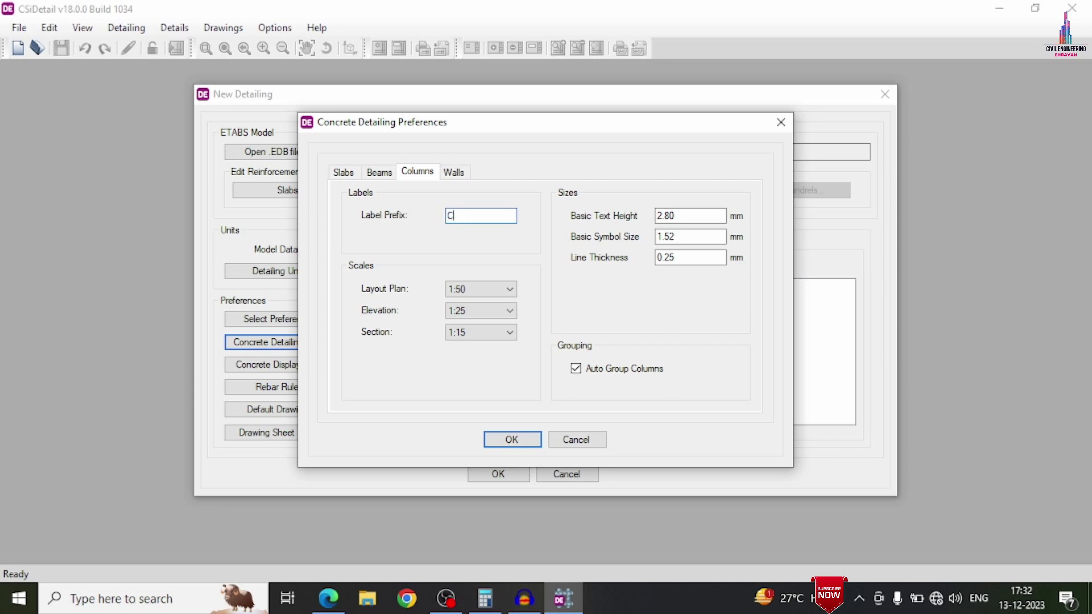
{"action": "left_click", "coordinate": [454, 171]}
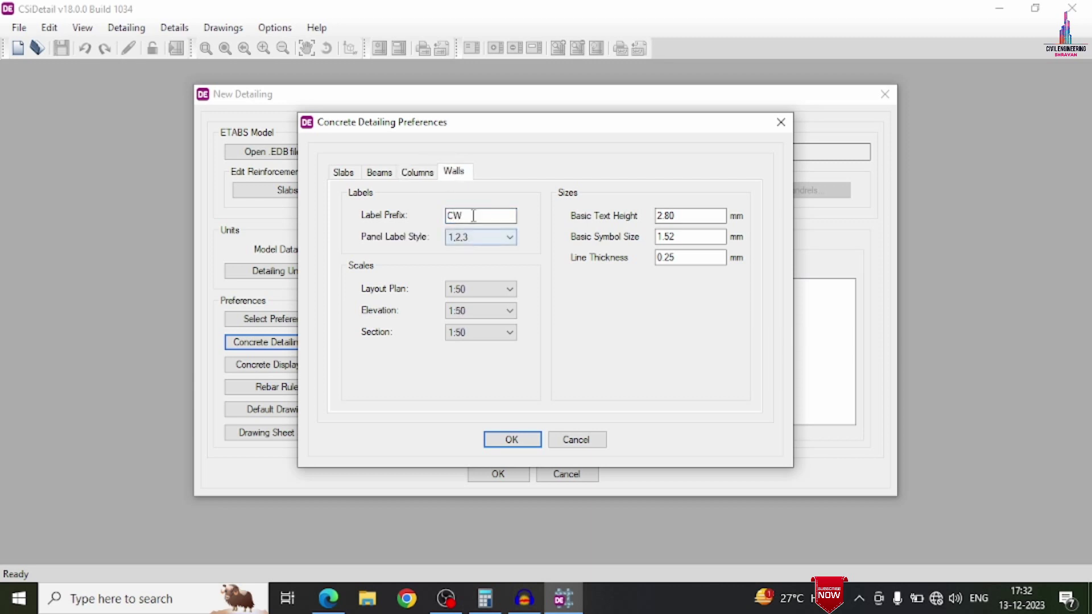
{"action": "type", "text": "W"}
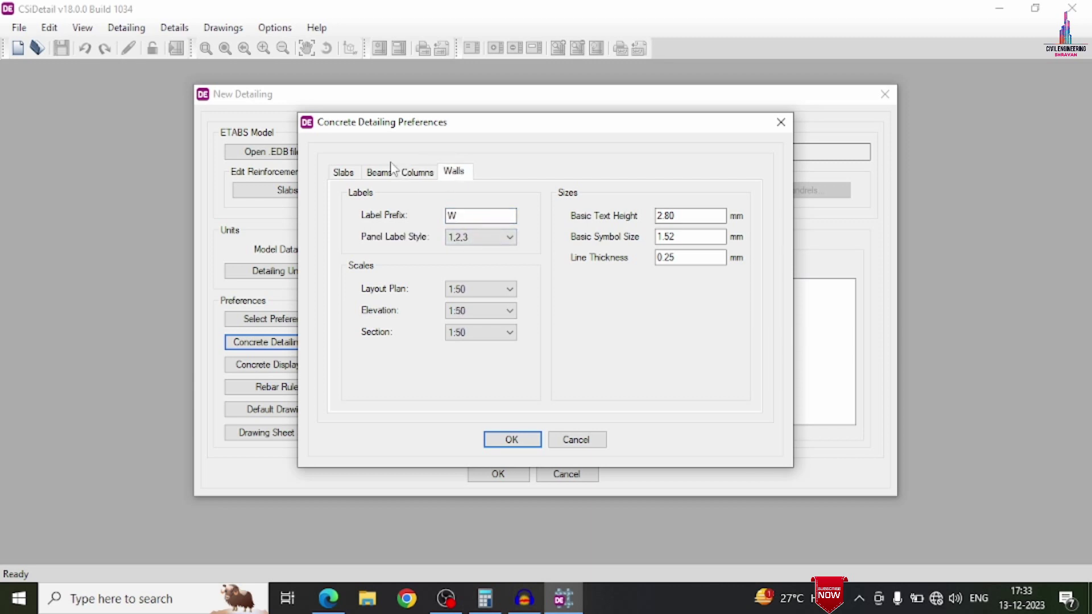
{"action": "left_click", "coordinate": [513, 439]}
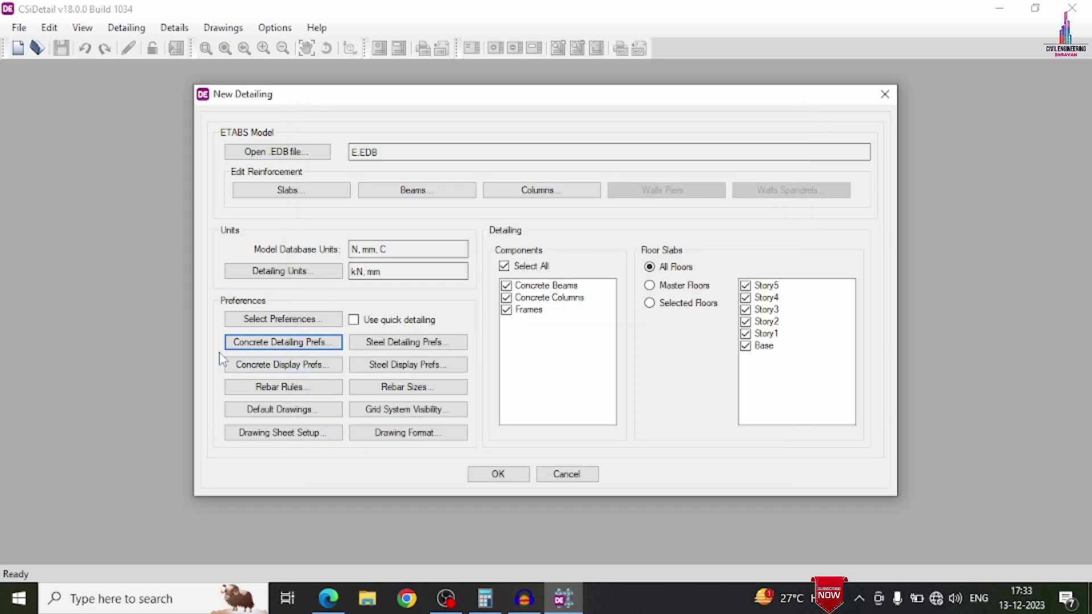
Step: Look over the concrete display preferences, and set the slab rebar rules to 125 mm minimum and 300 mm maximum bar spacing
{"action": "left_click", "coordinate": [248, 366]}
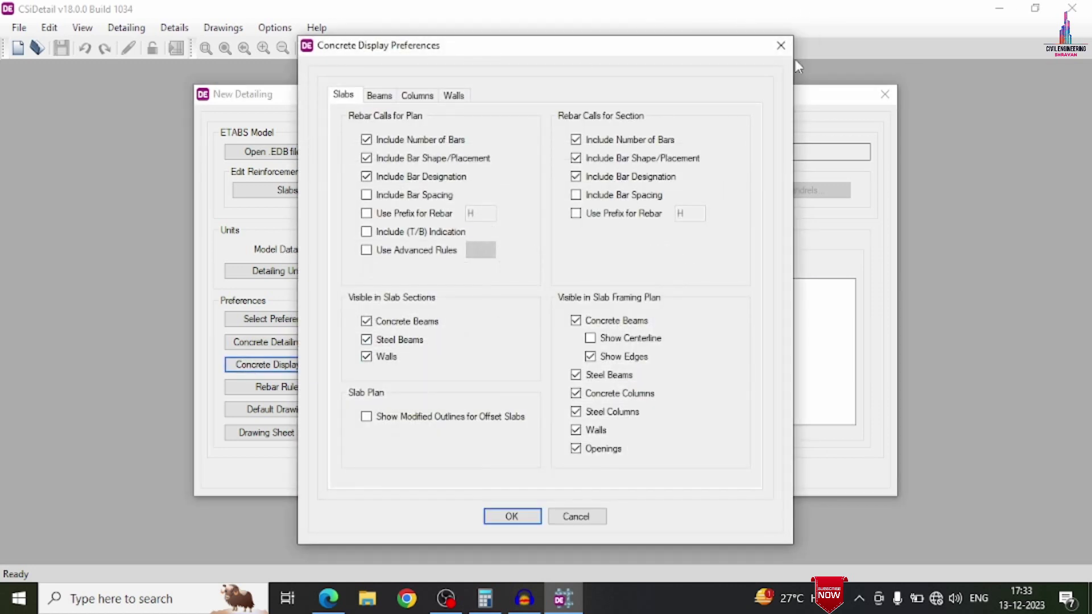
{"action": "left_click", "coordinate": [777, 48]}
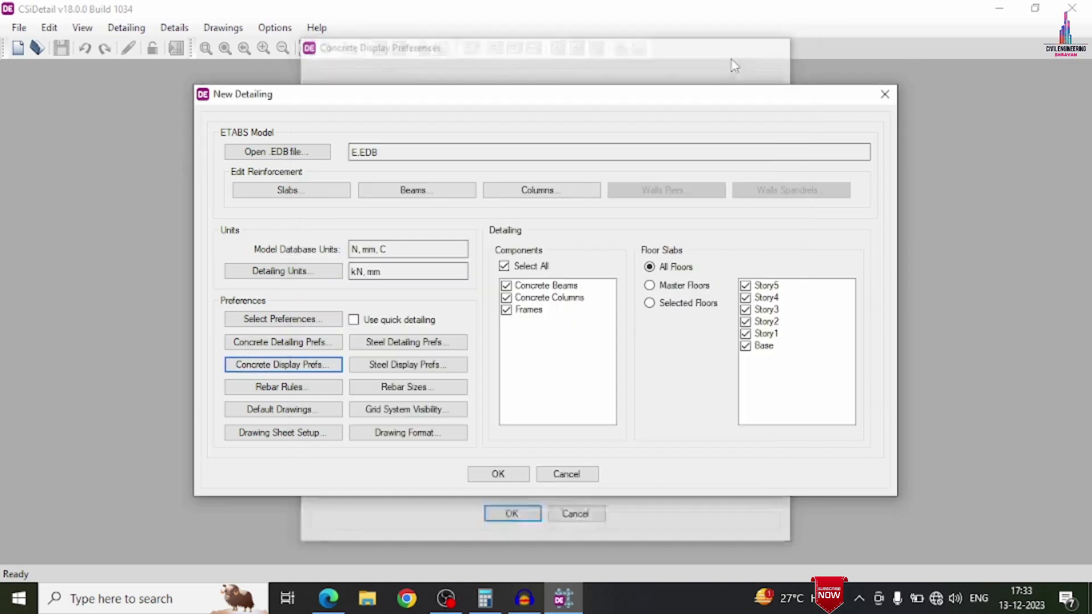
{"action": "left_click", "coordinate": [283, 389]}
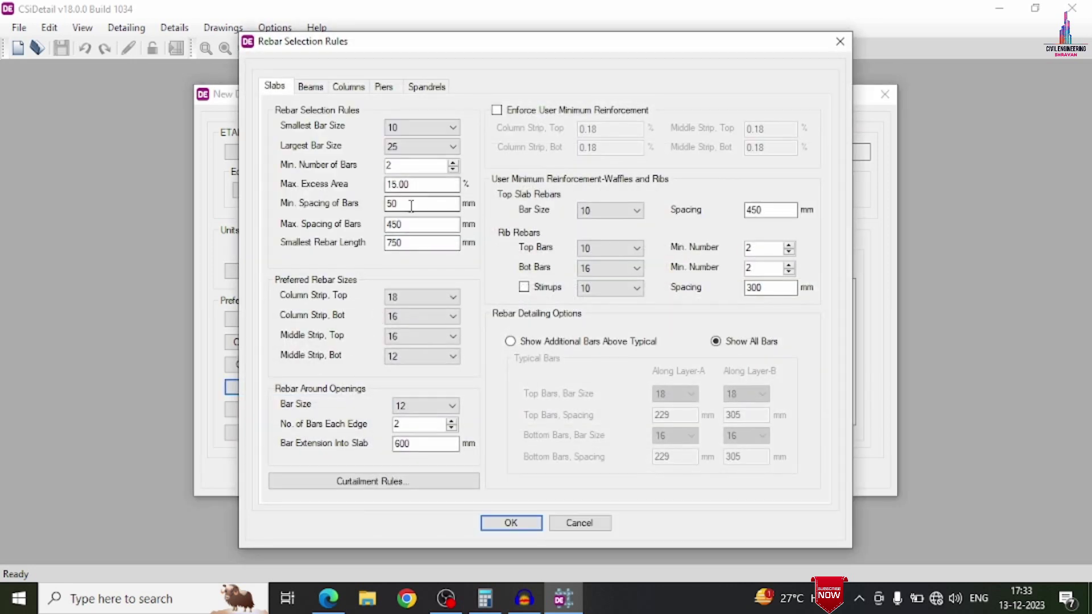
{"action": "left_click_drag", "start_coordinate": [411, 206], "coordinate": [363, 215]}
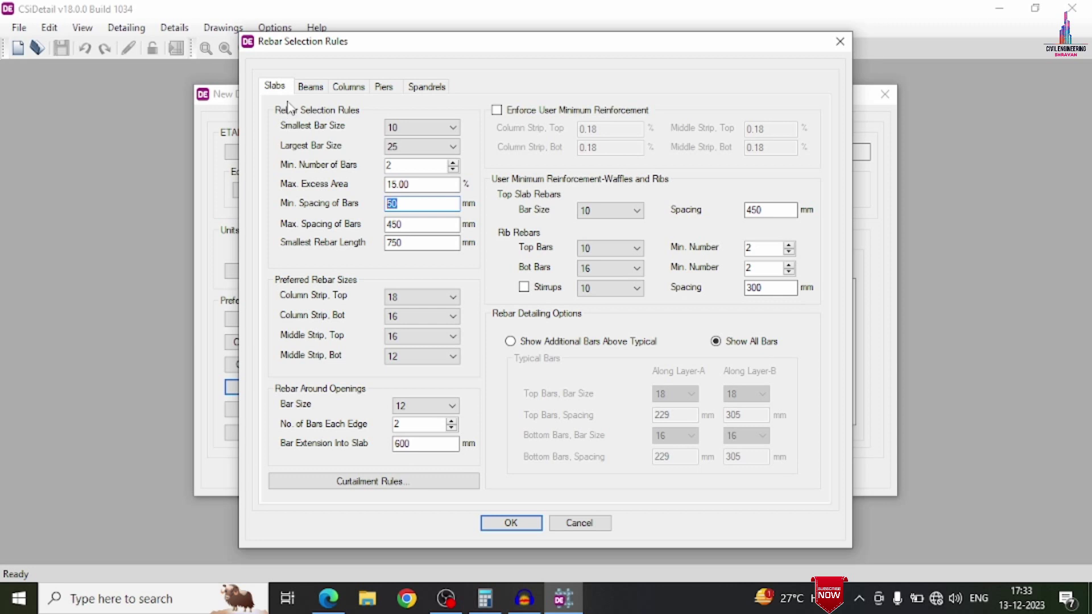
{"action": "type", "text": "125"}
{"action": "key", "text": "Tab"}
{"action": "left_click_drag", "start_coordinate": [414, 243], "coordinate": [362, 249]}
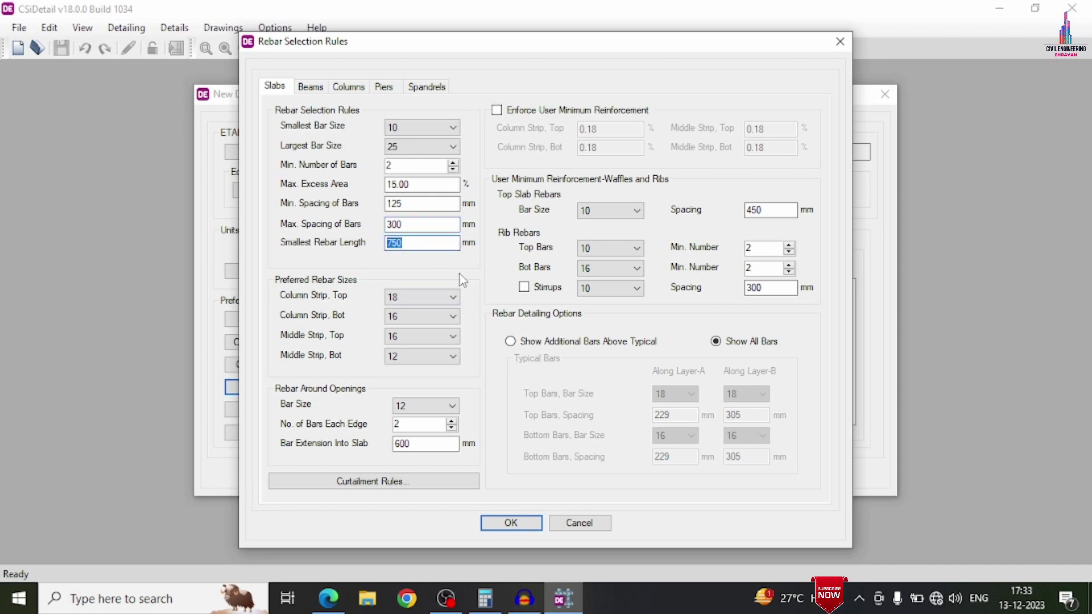
Step: Set the slabs' preferred rebar size to 12 for the column strip top, column strip bottom and middle strip top
{"action": "left_click", "coordinate": [399, 299]}
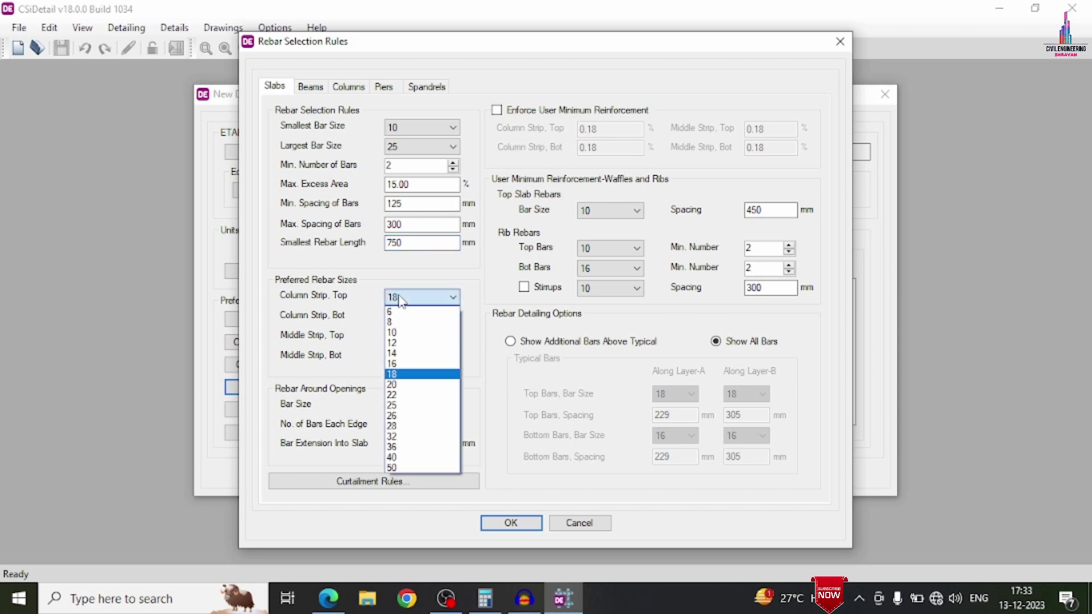
{"action": "left_click", "coordinate": [398, 342]}
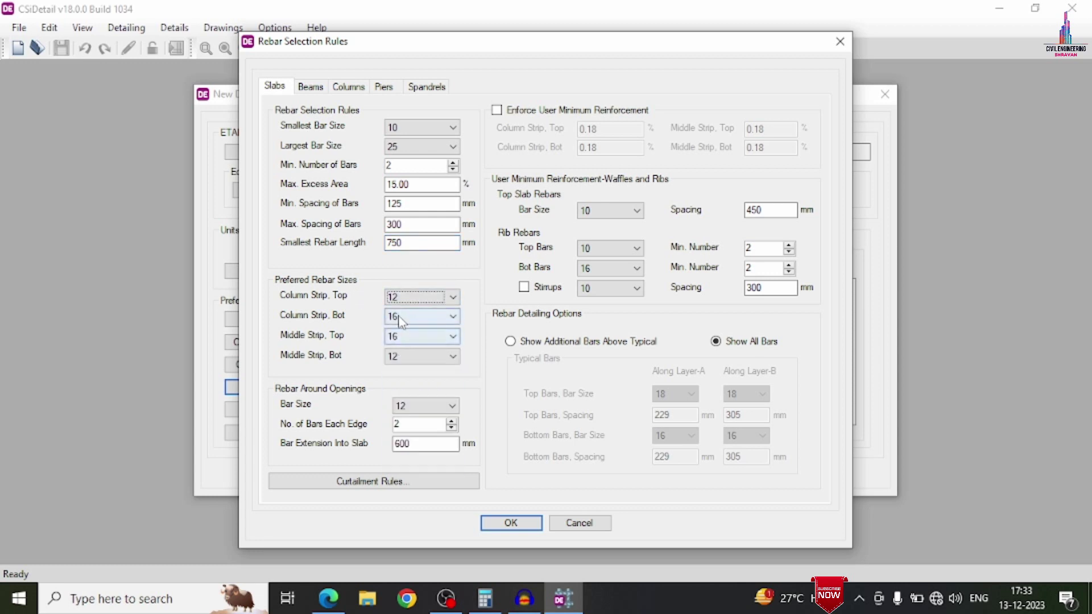
{"action": "left_click", "coordinate": [415, 316]}
{"action": "left_click", "coordinate": [399, 363]}
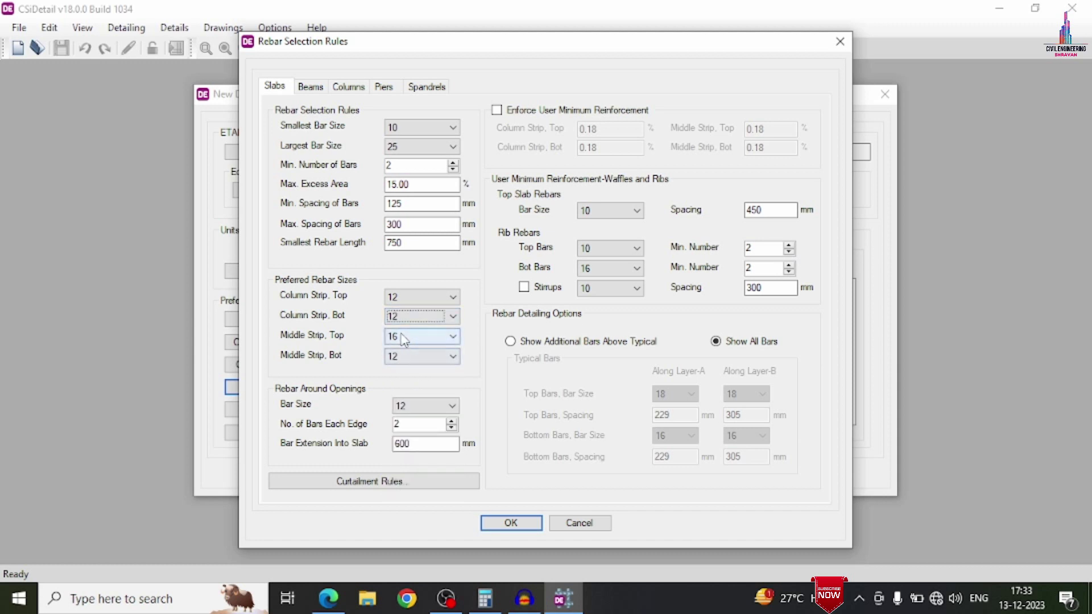
{"action": "left_click", "coordinate": [404, 340]}
{"action": "left_click", "coordinate": [405, 384]}
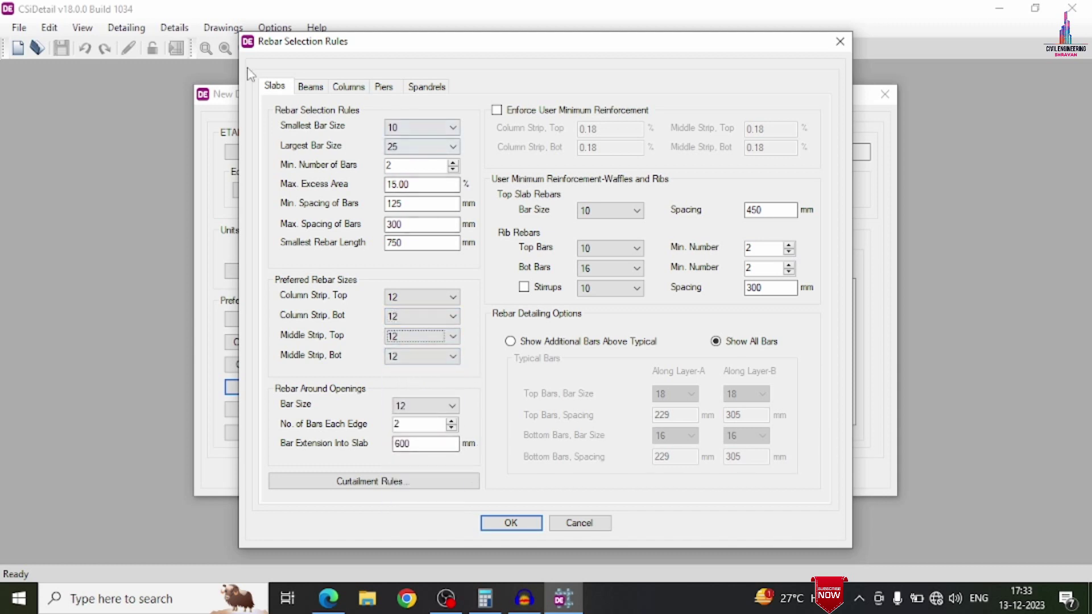
Step: Set the minimum stirrup spacing for non-seismic beams to 125 mm in Zones A, B and C
{"action": "left_click", "coordinate": [310, 86]}
{"action": "left_click", "coordinate": [722, 298]}
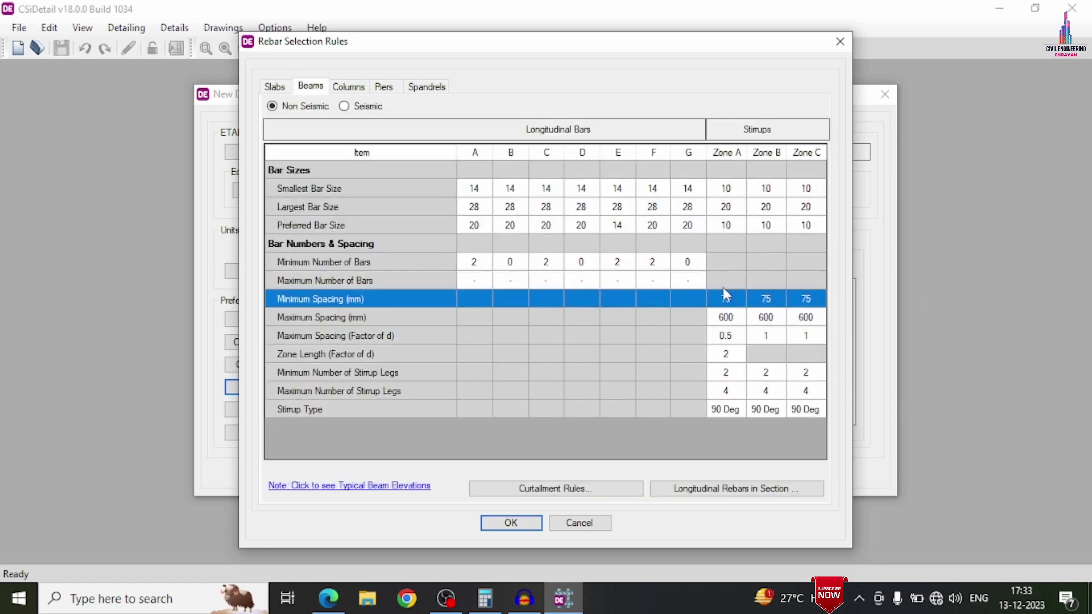
{"action": "left_click", "coordinate": [732, 301]}
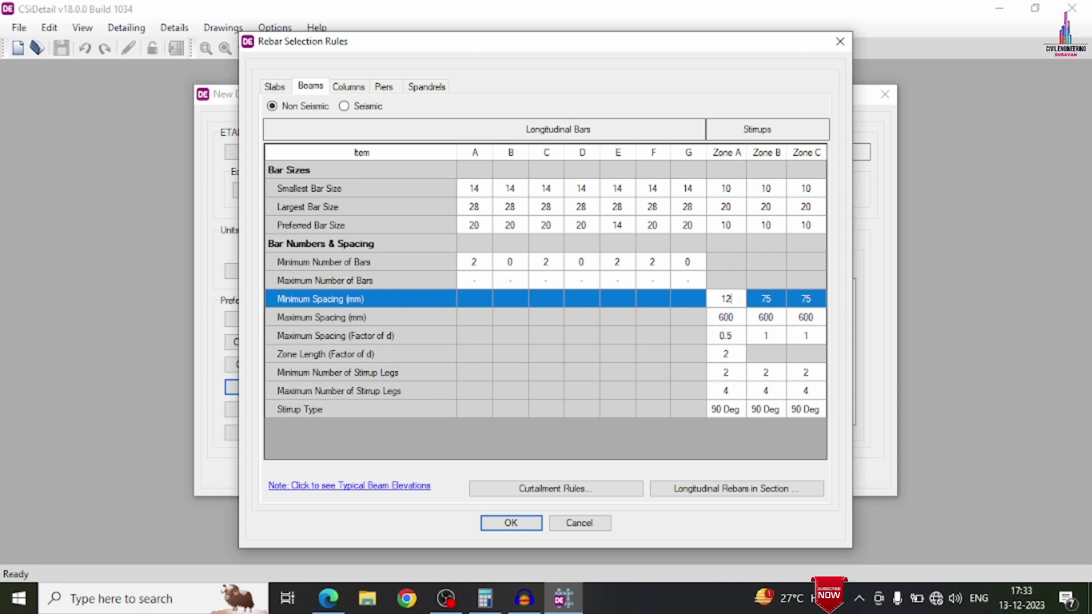
{"action": "key", "text": "Tab"}
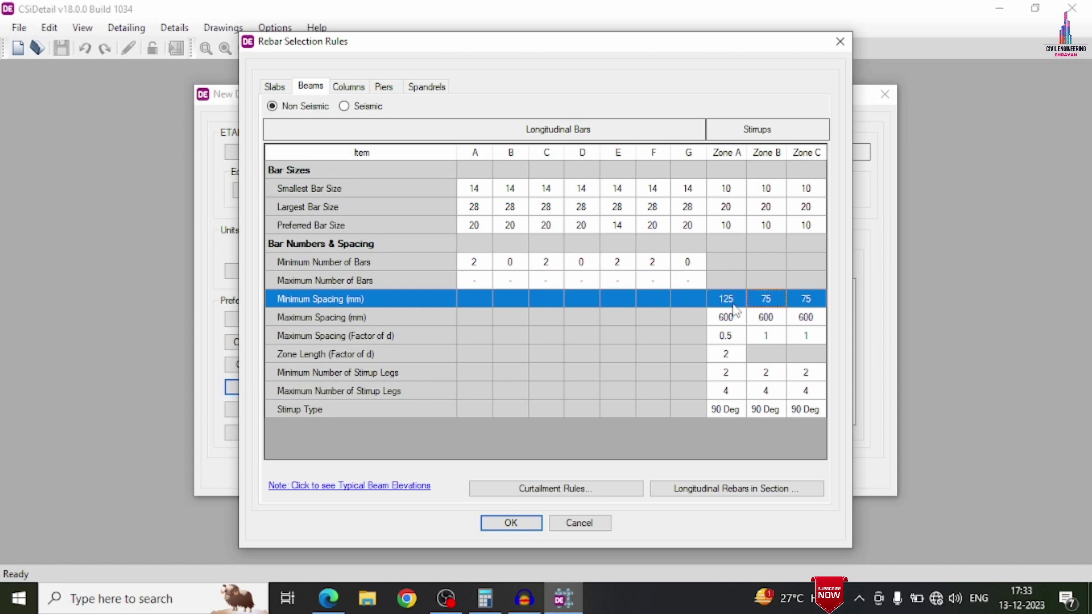
{"action": "type", "text": "12"}
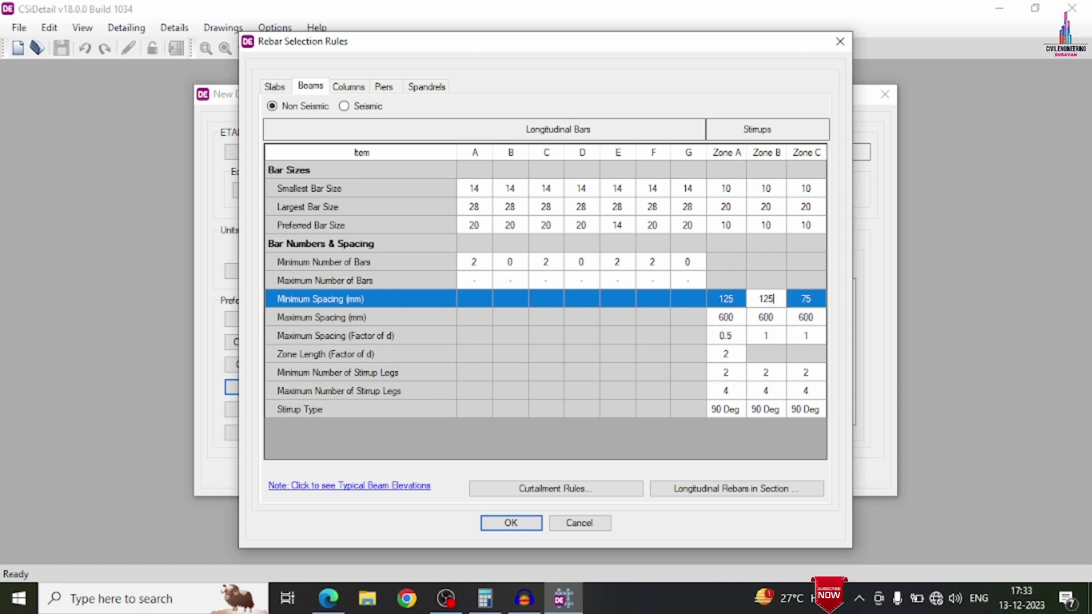
{"action": "key", "text": "Tab"}
{"action": "type", "text": "1"}
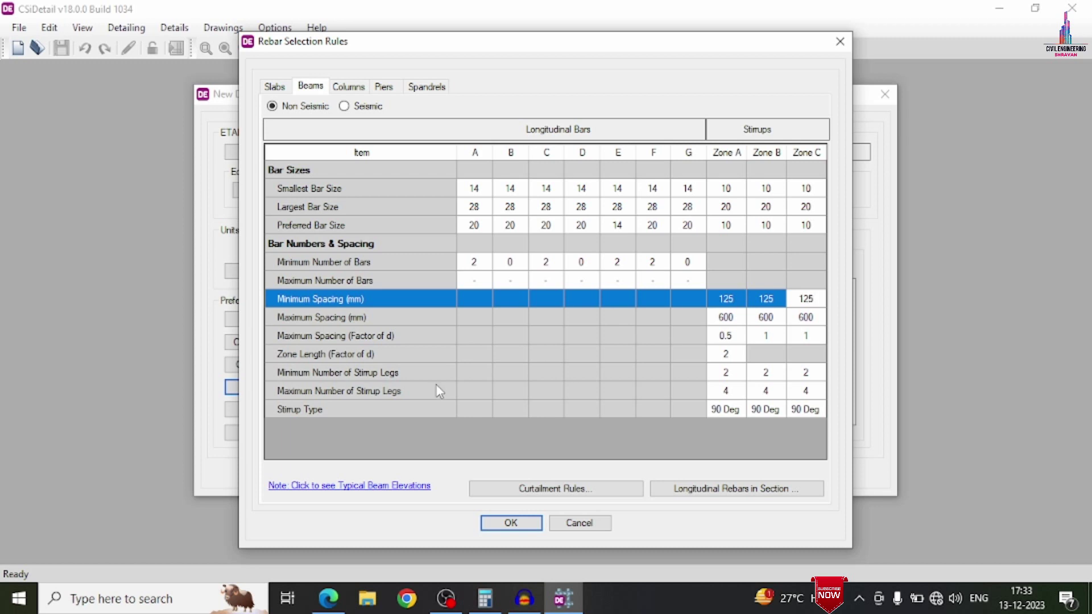
{"action": "type", "text": "25"}
Step: Set the maximum stirrup spacing for non-seismic beams to 300 mm in Zones A, B and C
{"action": "left_click", "coordinate": [744, 319]}
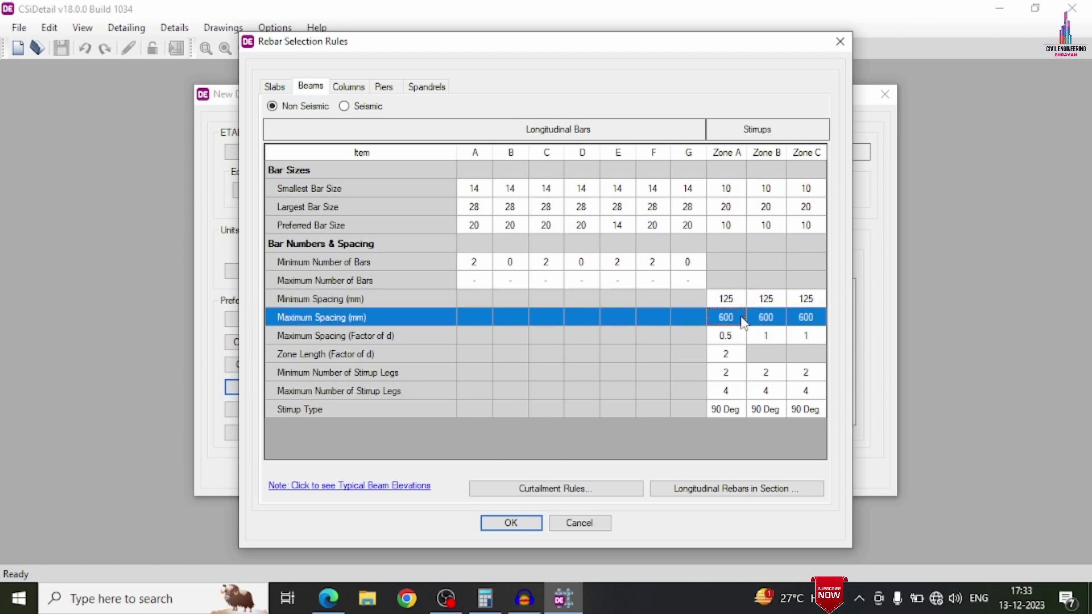
{"action": "type", "text": "3"}
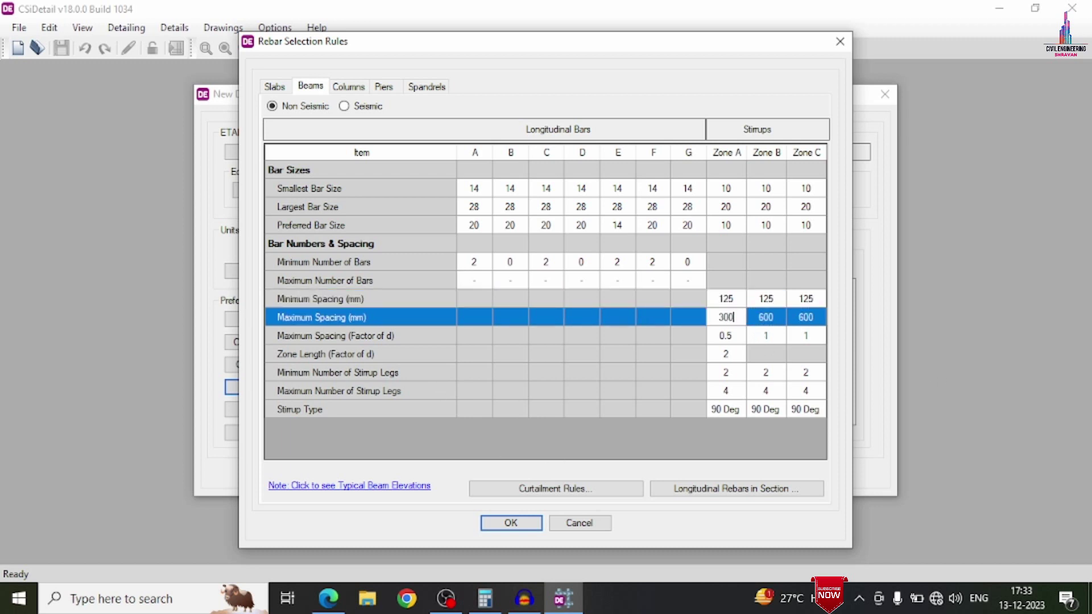
{"action": "type", "text": "00"}
{"action": "key", "text": "Tab"}
{"action": "type", "text": "30"}
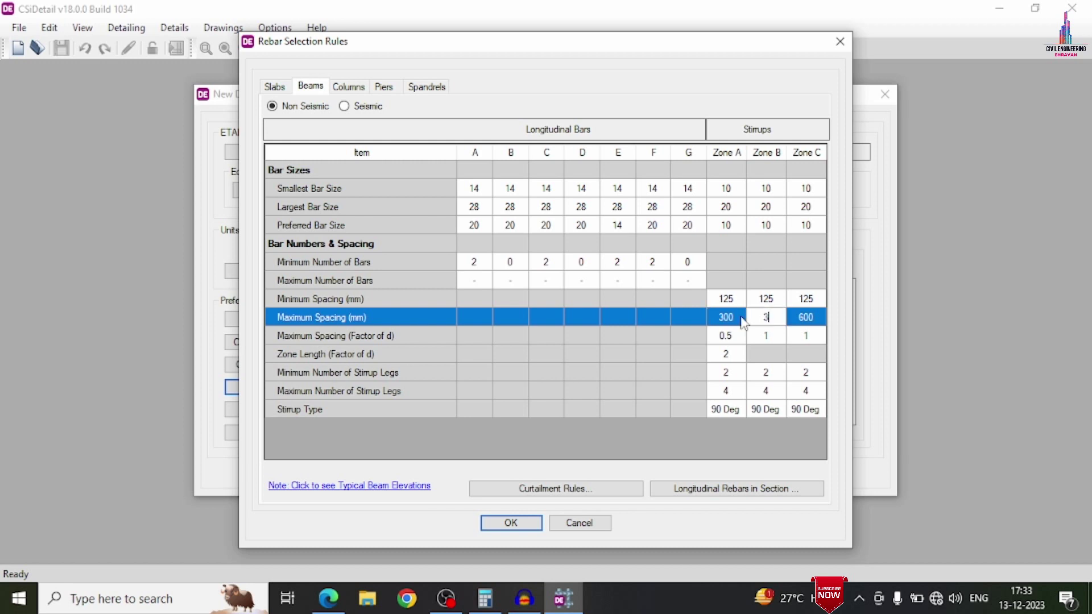
{"action": "key", "text": "Tab"}
{"action": "type", "text": "300"}
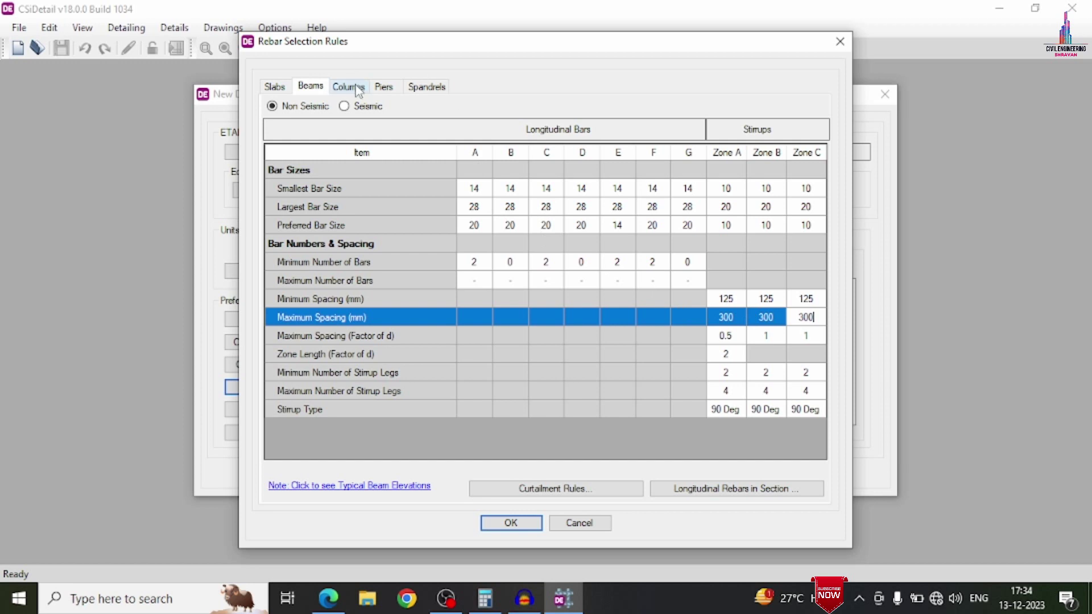
Step: Set the column ties' minimum spacing to 125 mm and maximum spacing to 300 mm, and generate the detailing with these rules
{"action": "left_click", "coordinate": [358, 88]}
{"action": "left_click", "coordinate": [759, 326]}
{"action": "left_click", "coordinate": [764, 323]}
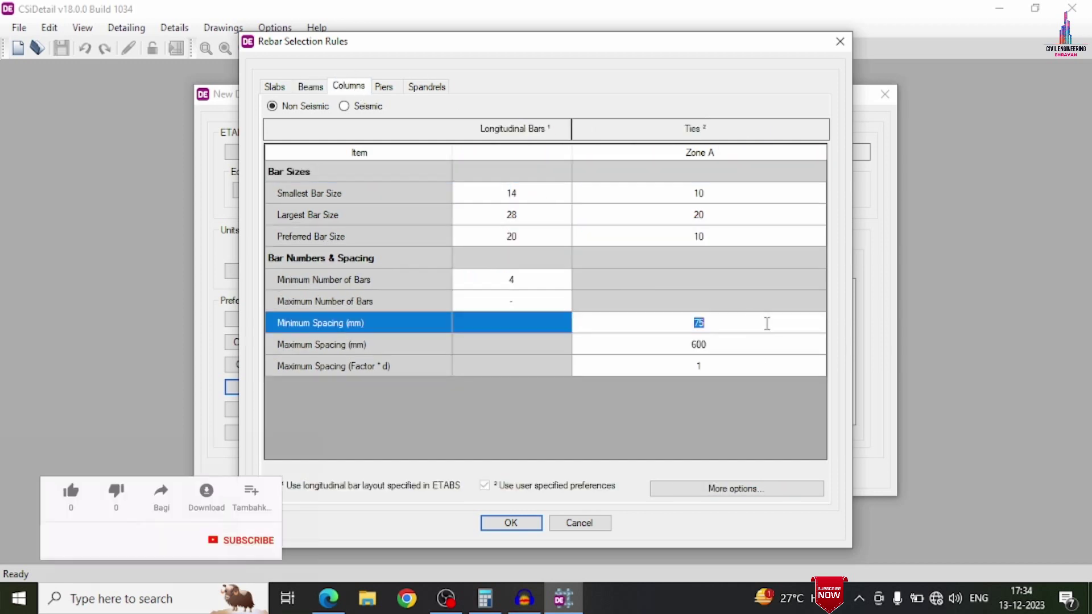
{"action": "type", "text": "125"}
{"action": "left_click", "coordinate": [717, 348]}
{"action": "left_click", "coordinate": [724, 344]}
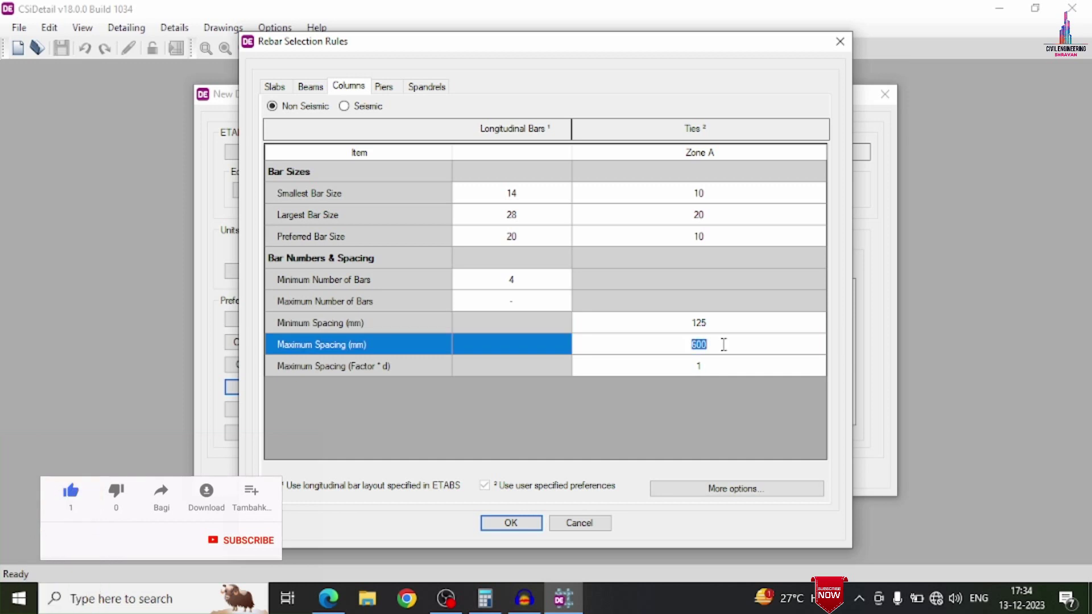
{"action": "type", "text": "3"}
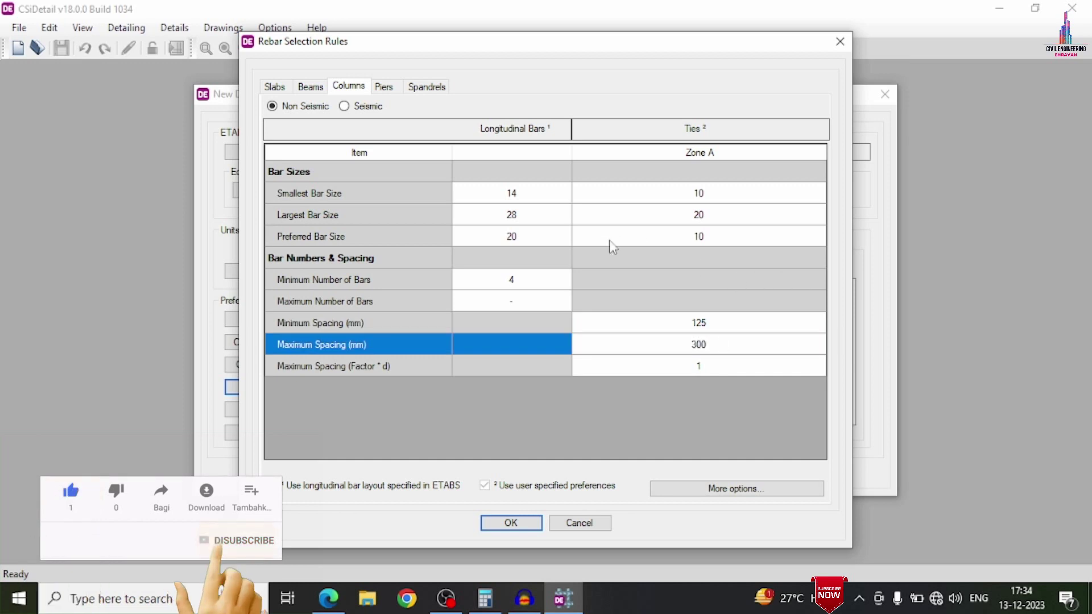
{"action": "left_click", "coordinate": [511, 523]}
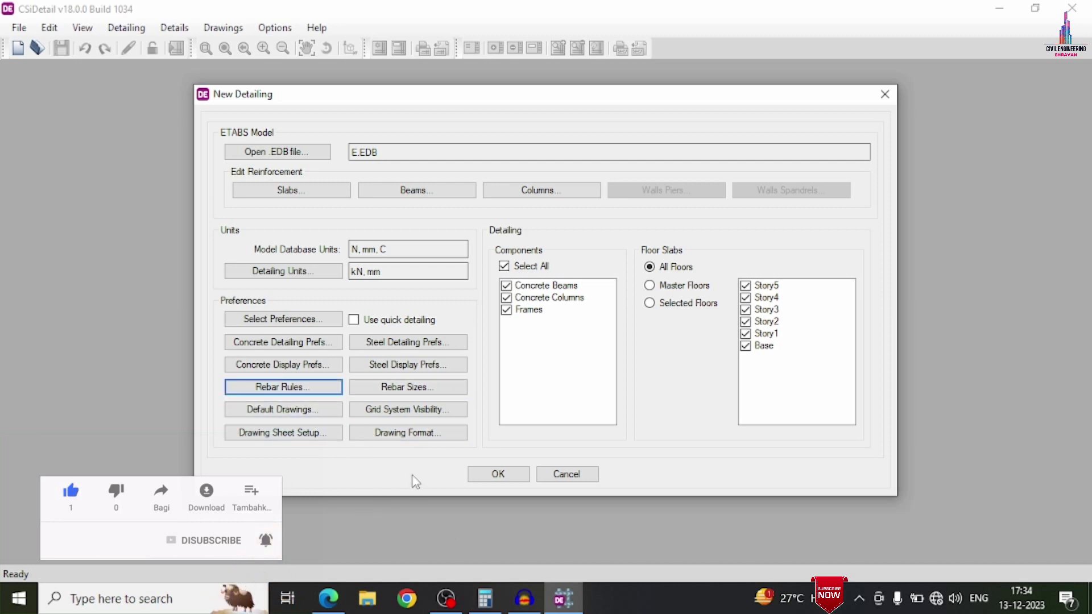
{"action": "left_click", "coordinate": [510, 480]}
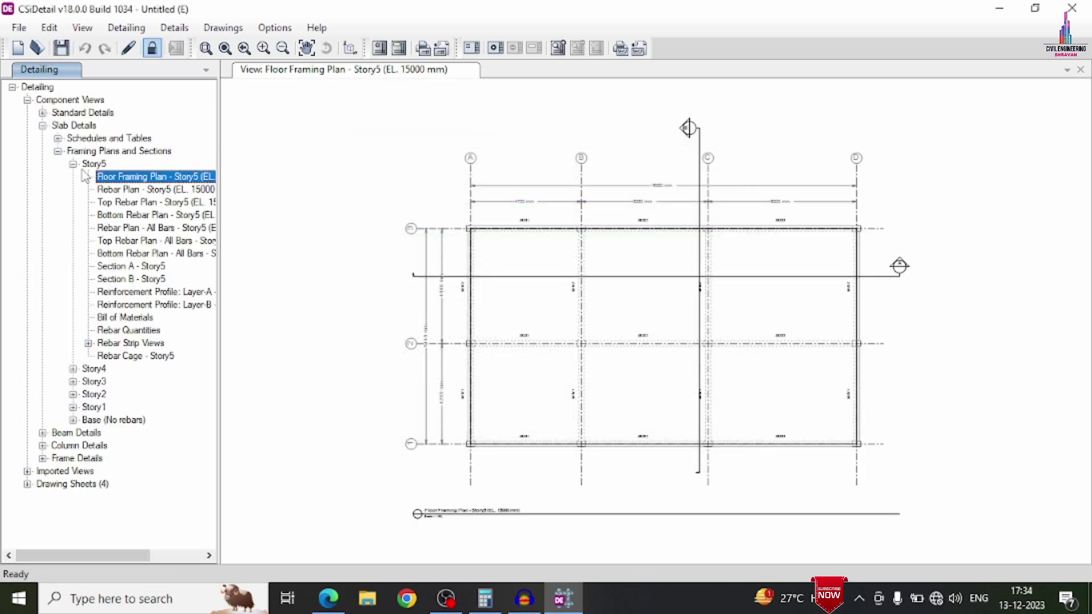
Step: Look through the standard details for the list of drawings, general notes, typical concrete beam elevations DS and MS, and the beam section
{"action": "left_click", "coordinate": [43, 126]}
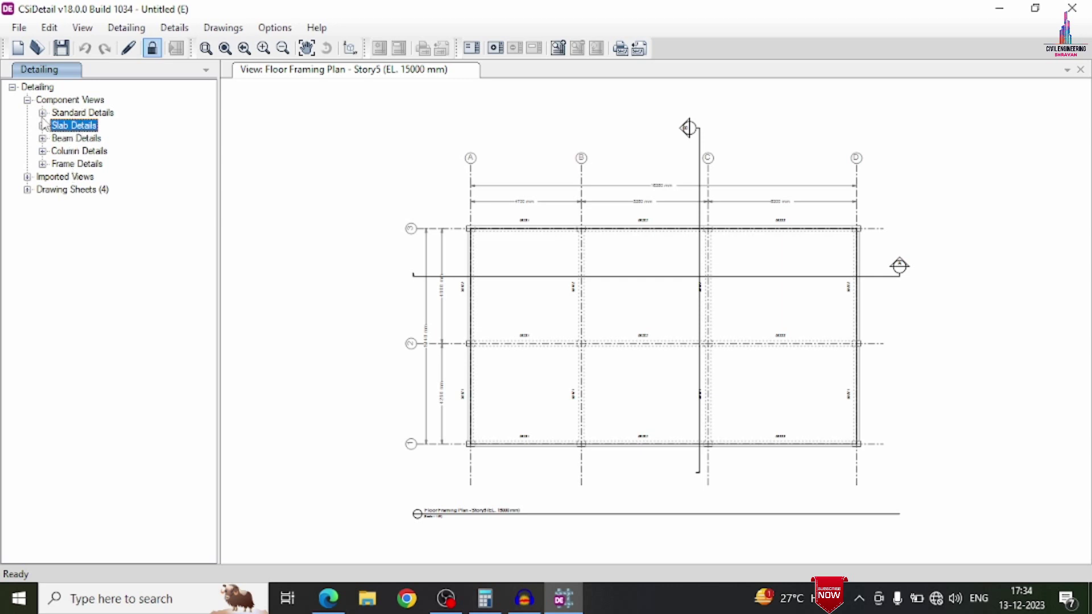
{"action": "left_click", "coordinate": [42, 113]}
{"action": "left_click", "coordinate": [98, 126]}
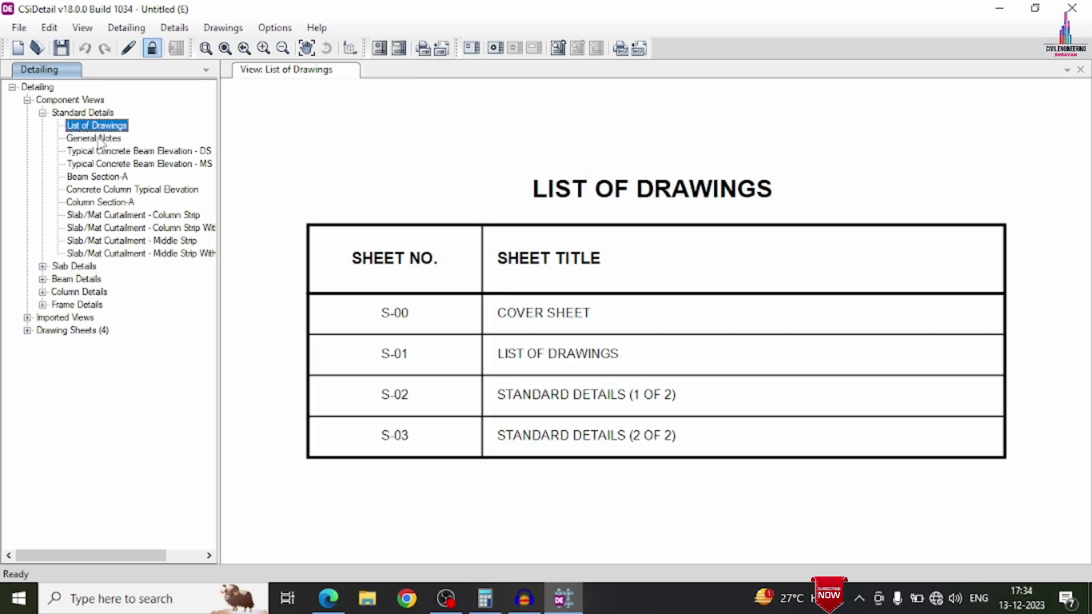
{"action": "left_click", "coordinate": [99, 138]}
{"action": "left_click", "coordinate": [108, 151]}
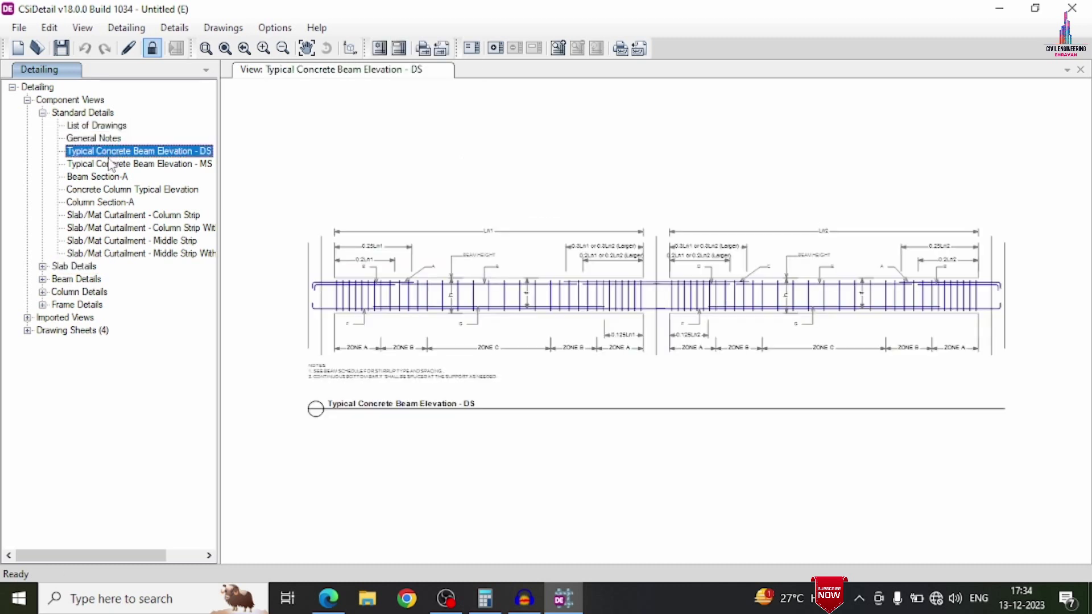
{"action": "left_click", "coordinate": [112, 164]}
{"action": "left_click", "coordinate": [117, 152]}
{"action": "left_click", "coordinate": [201, 165]}
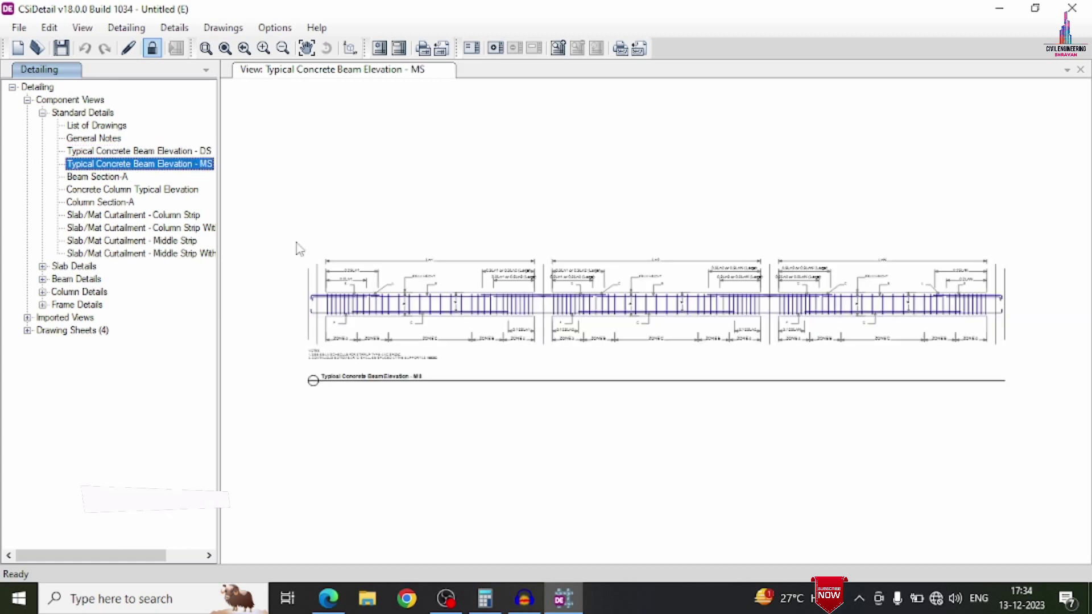
{"action": "left_click", "coordinate": [114, 177]}
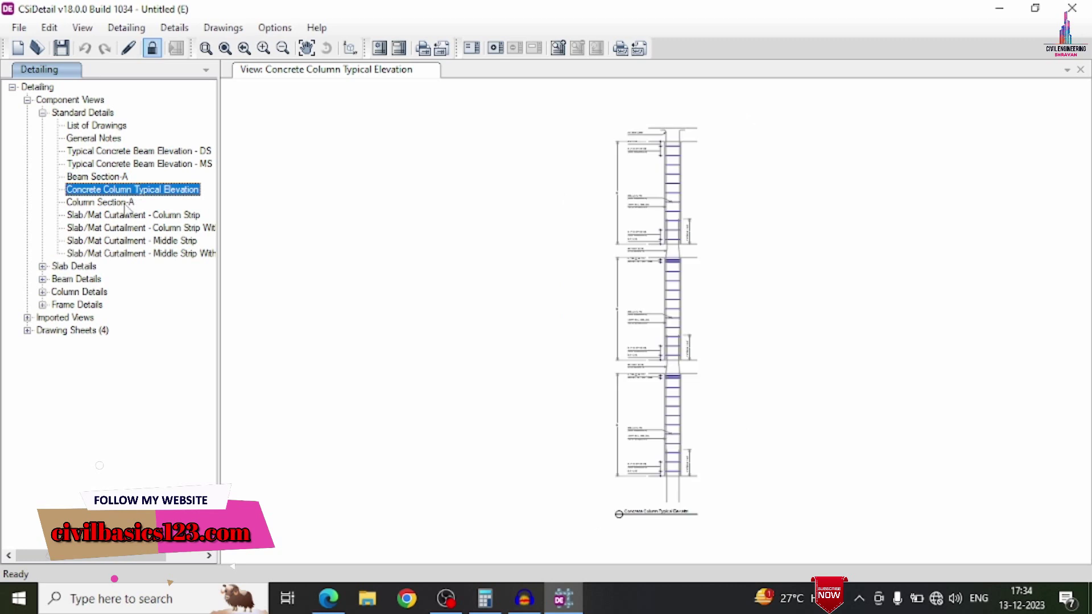
Step: Examine the standard column section and the slab/mat curtailment details for column and middle strips, including those with drop panels
{"action": "left_click", "coordinate": [126, 203]}
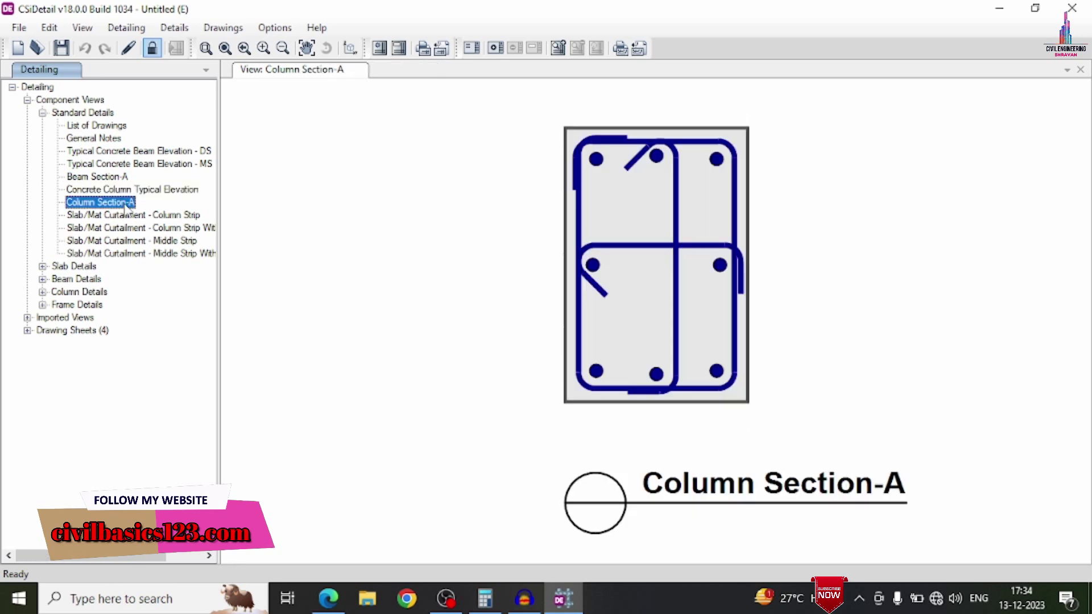
{"action": "left_click", "coordinate": [163, 217]}
{"action": "left_click", "coordinate": [164, 230]}
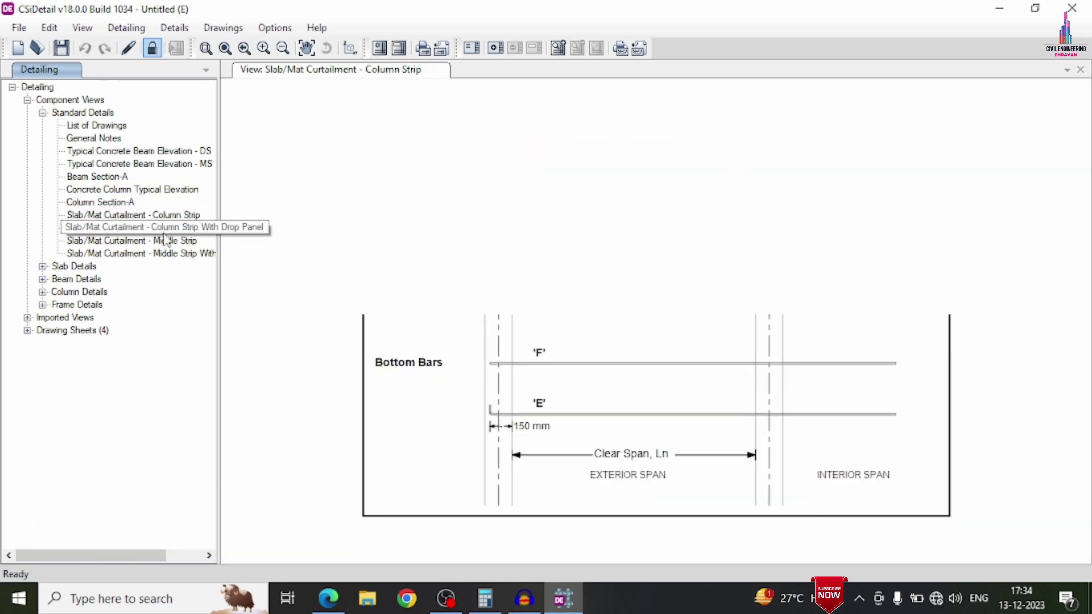
{"action": "left_click", "coordinate": [165, 242]}
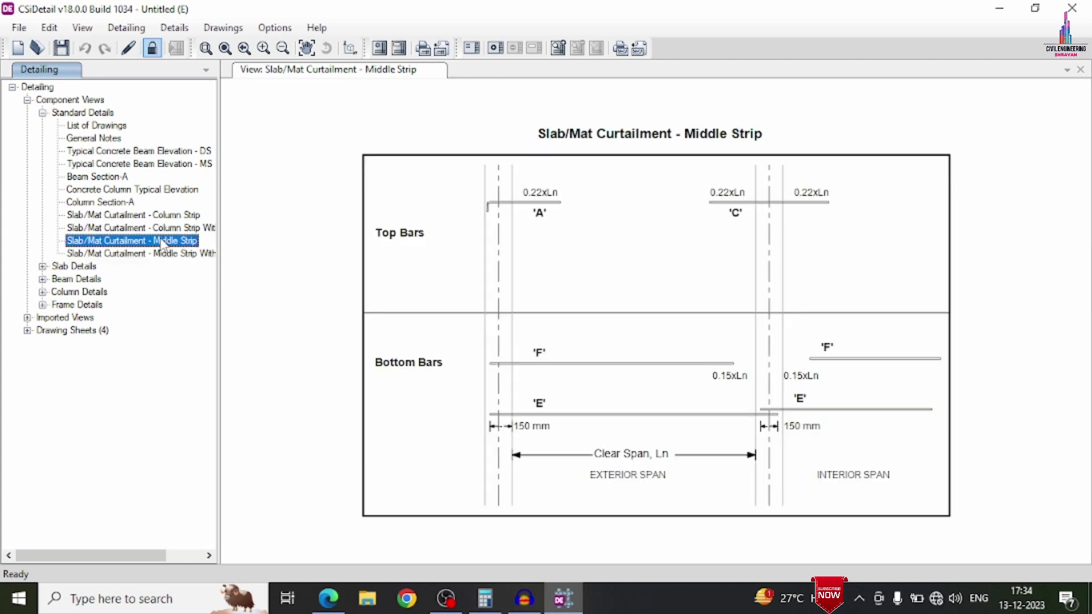
{"action": "left_click", "coordinate": [164, 254]}
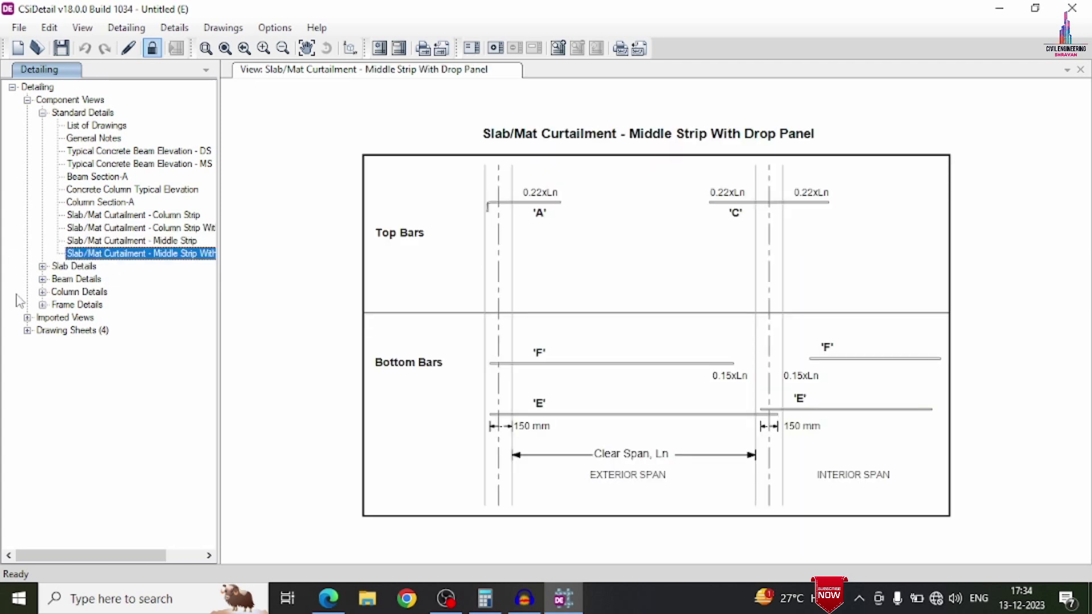
Step: Look over the bill of materials and rebar quantities tables in the slab details
{"action": "left_click", "coordinate": [42, 267]}
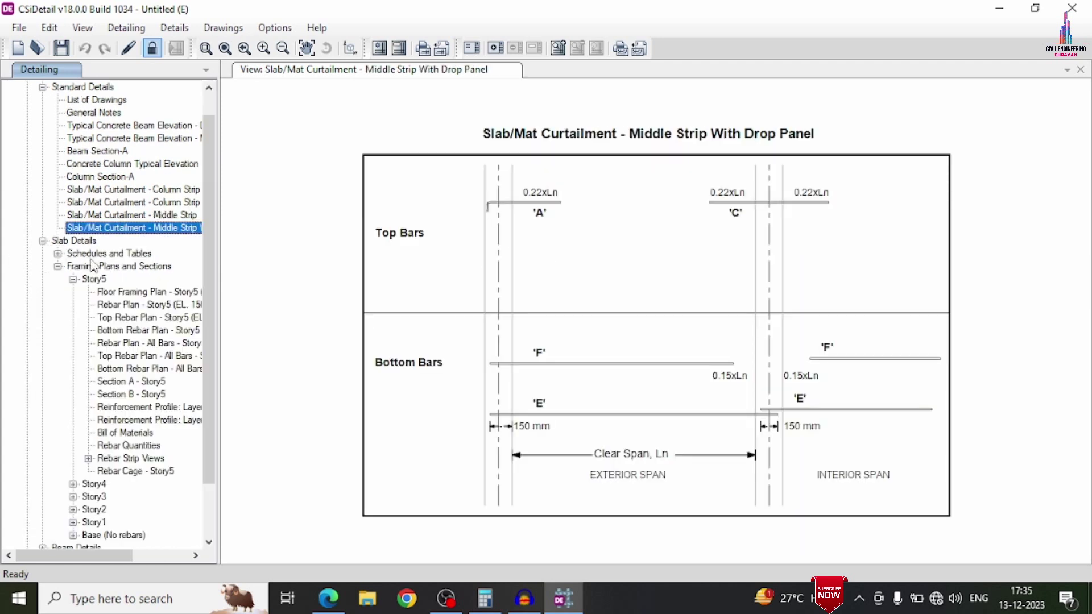
{"action": "left_click", "coordinate": [58, 253]}
{"action": "left_click", "coordinate": [108, 267]}
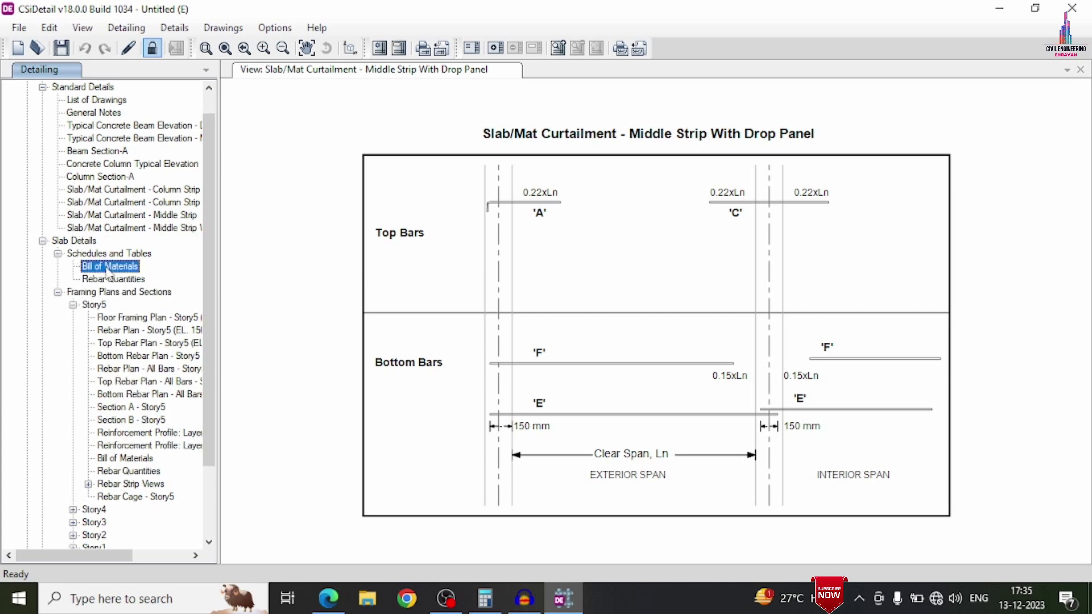
{"action": "left_click", "coordinate": [104, 280]}
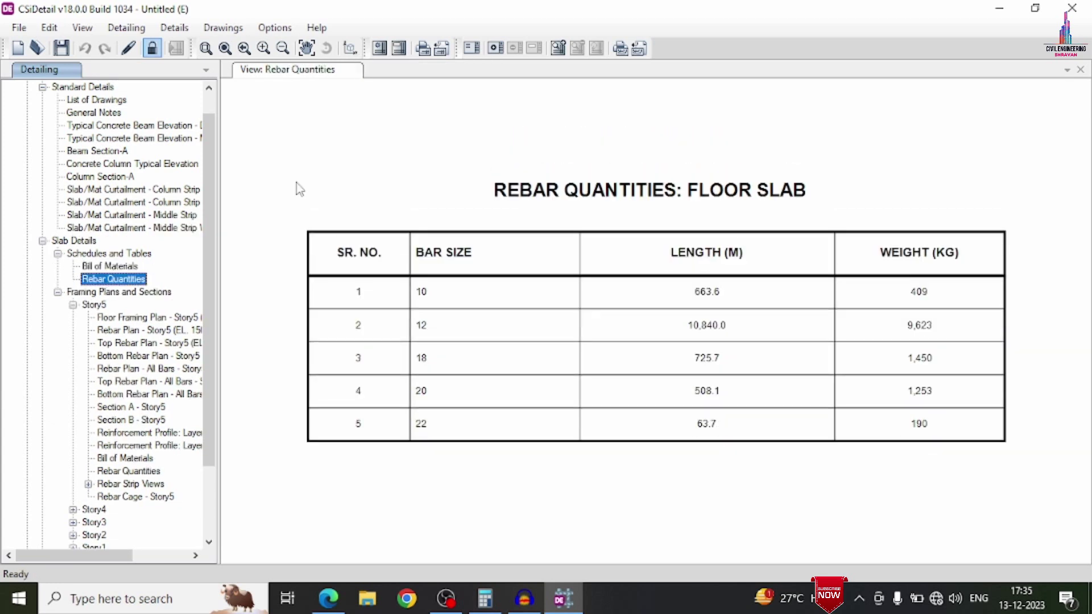
Step: Recheck the floor slab's bill of materials and rebar quantities, and view the Story5 floor framing plan
{"action": "left_click", "coordinate": [92, 267]}
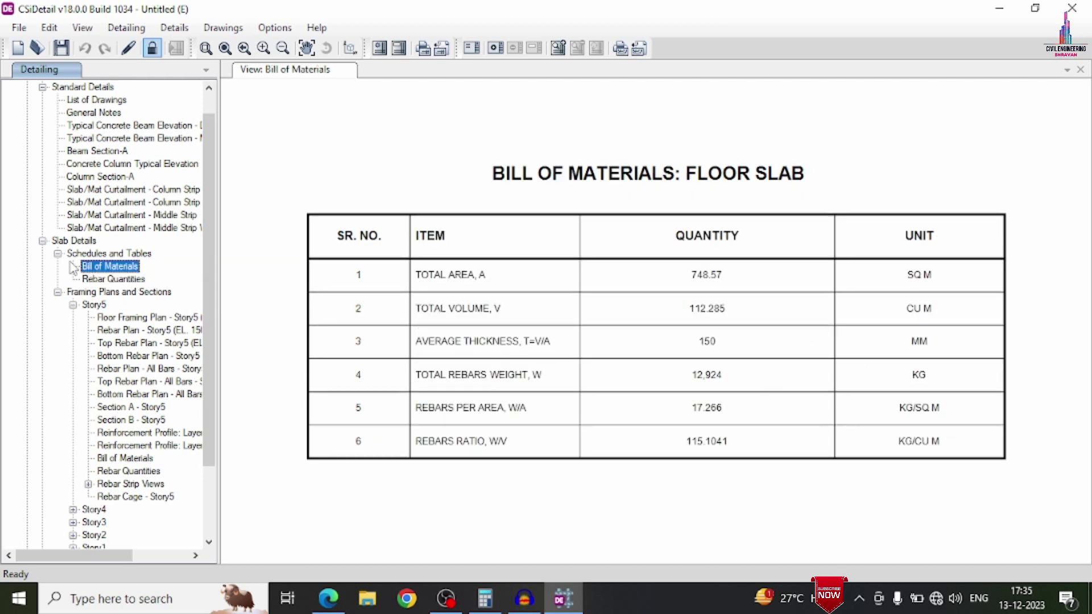
{"action": "left_click", "coordinate": [114, 279]}
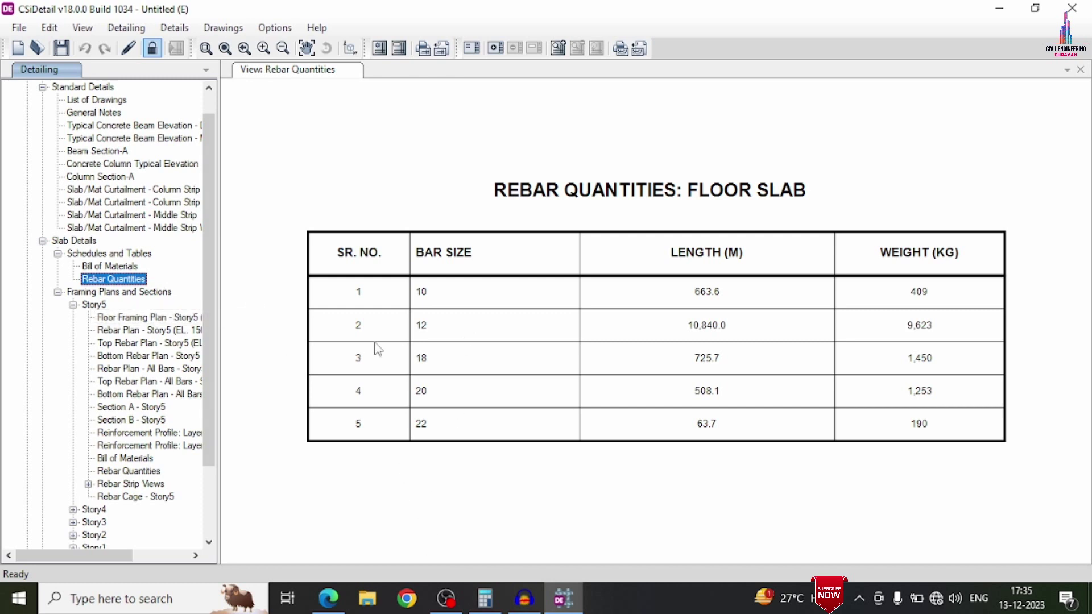
{"action": "left_click", "coordinate": [109, 318]}
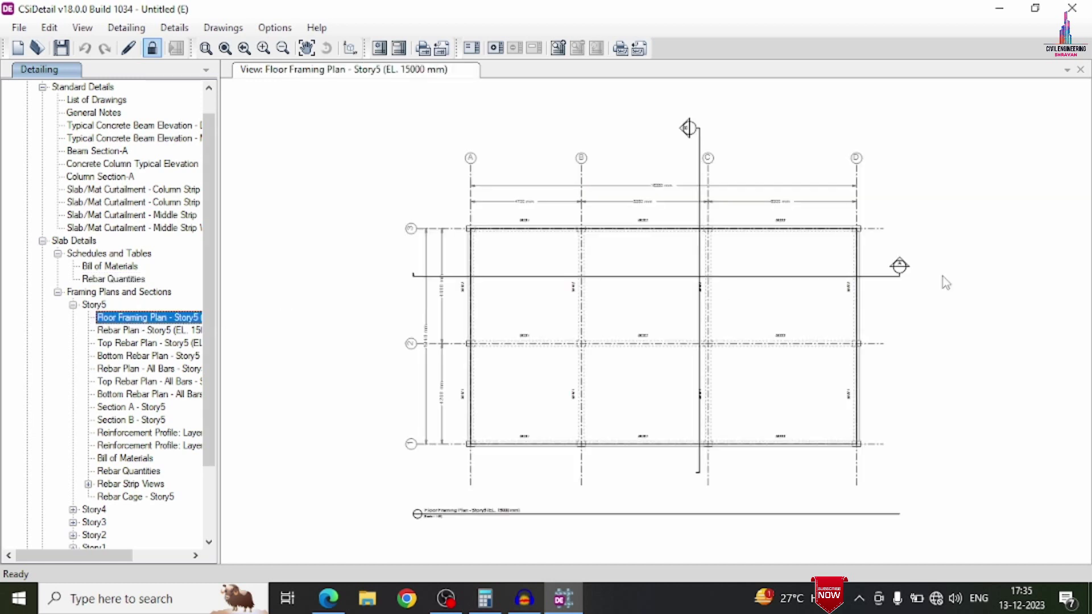
Step: Examine the Story5 slab rebar plans: combined, top and bottom, plus the corresponding plans showing all bars
{"action": "left_click", "coordinate": [163, 330]}
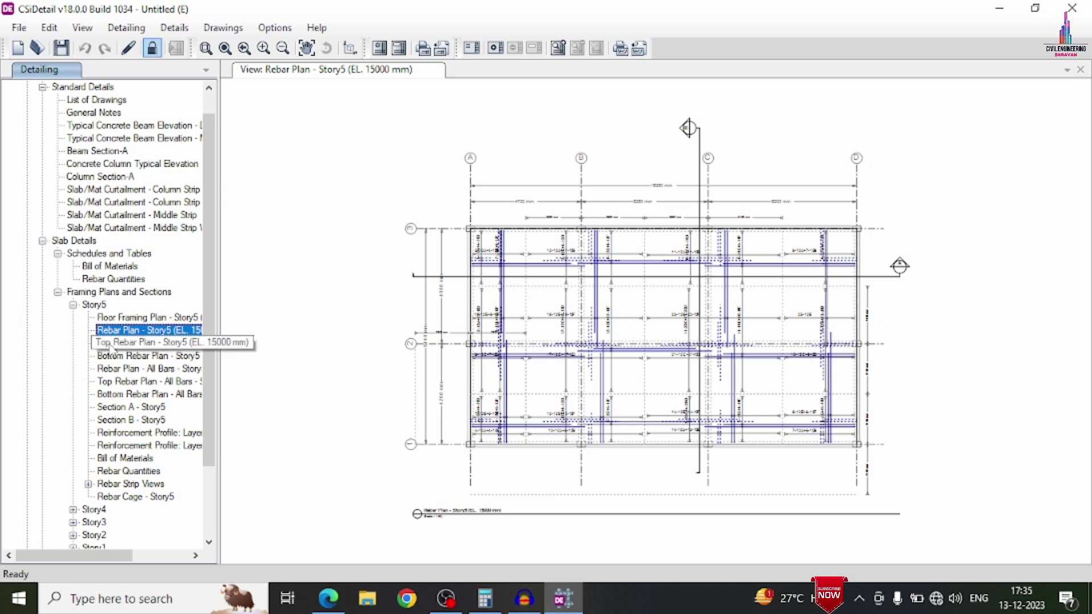
{"action": "left_click", "coordinate": [116, 344]}
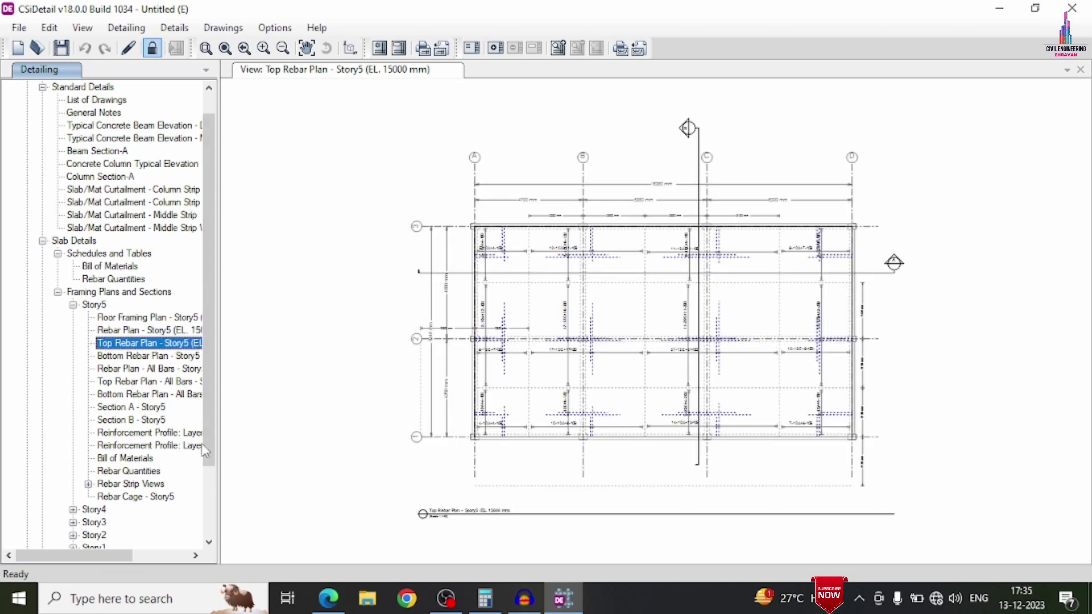
{"action": "left_click", "coordinate": [132, 356]}
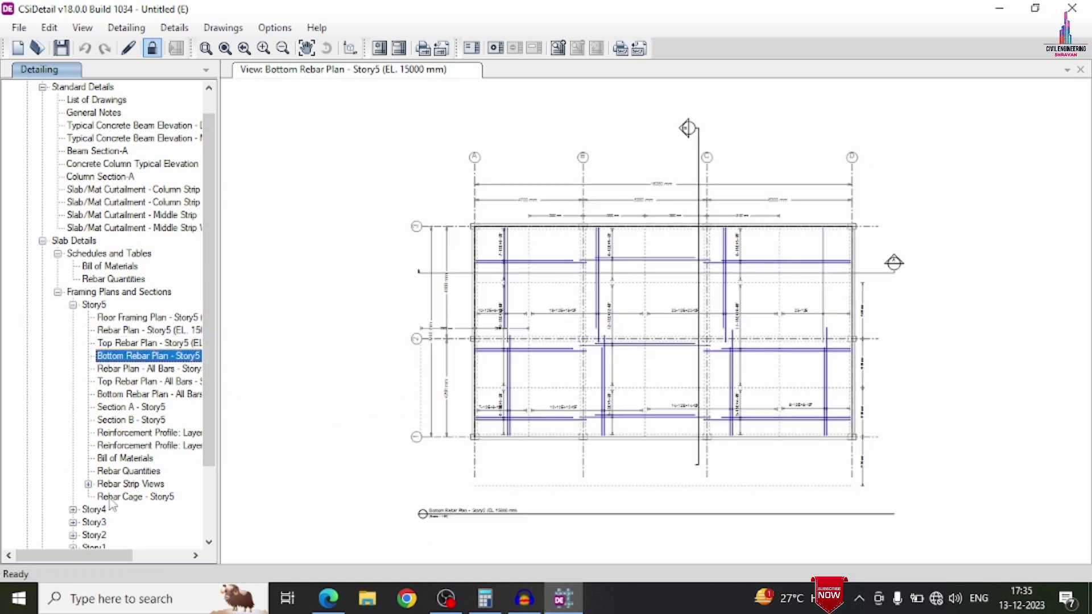
{"action": "left_click", "coordinate": [116, 370]}
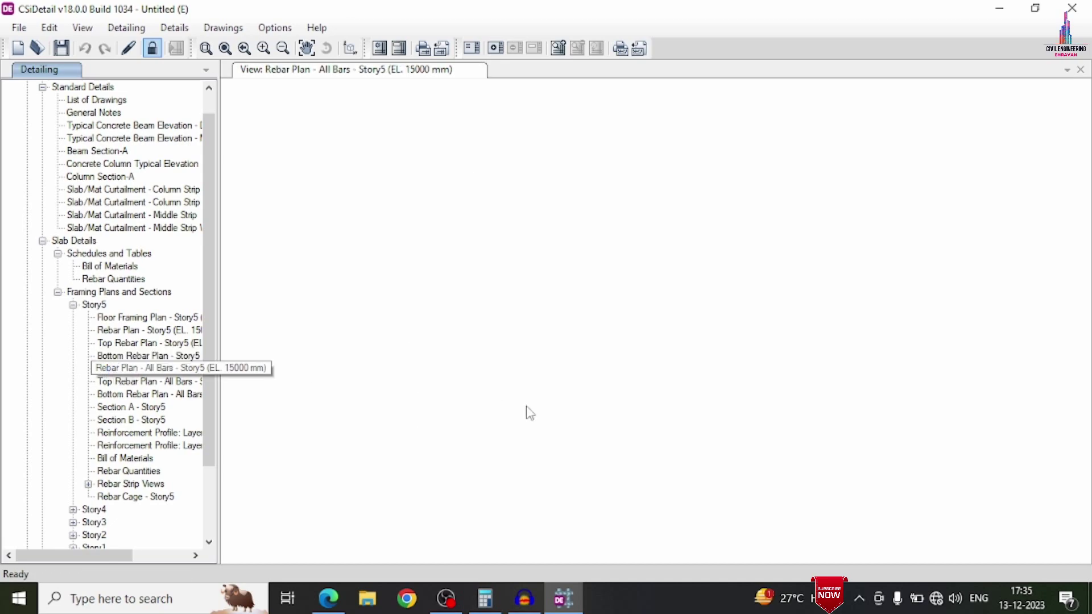
{"action": "scroll", "coordinate": [635, 312], "scroll_direction": "up", "scroll_amount": 4}
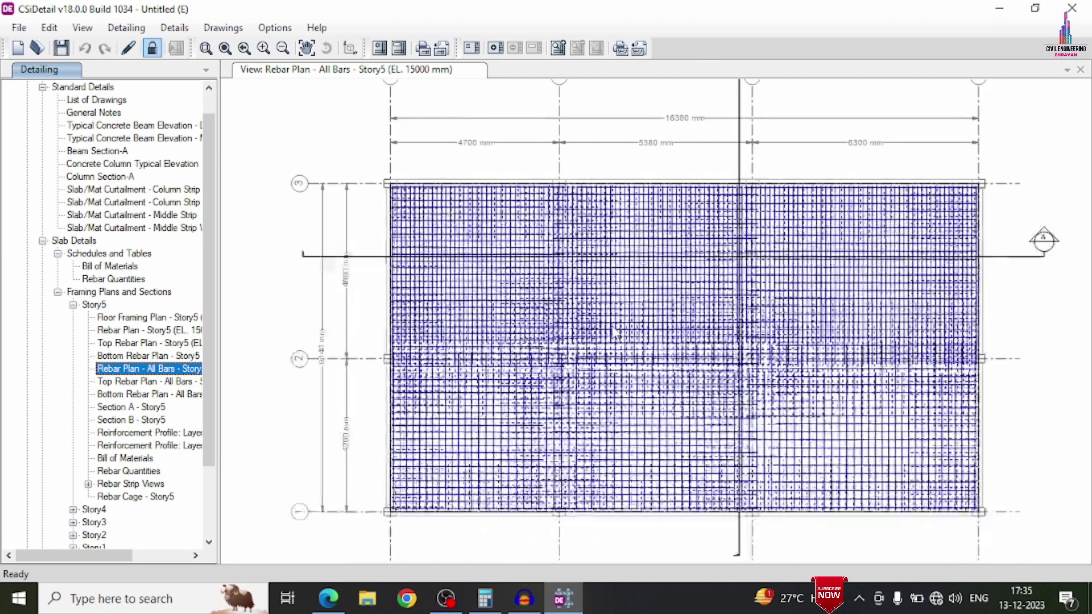
{"action": "scroll", "coordinate": [282, 278], "scroll_direction": "down", "scroll_amount": 4}
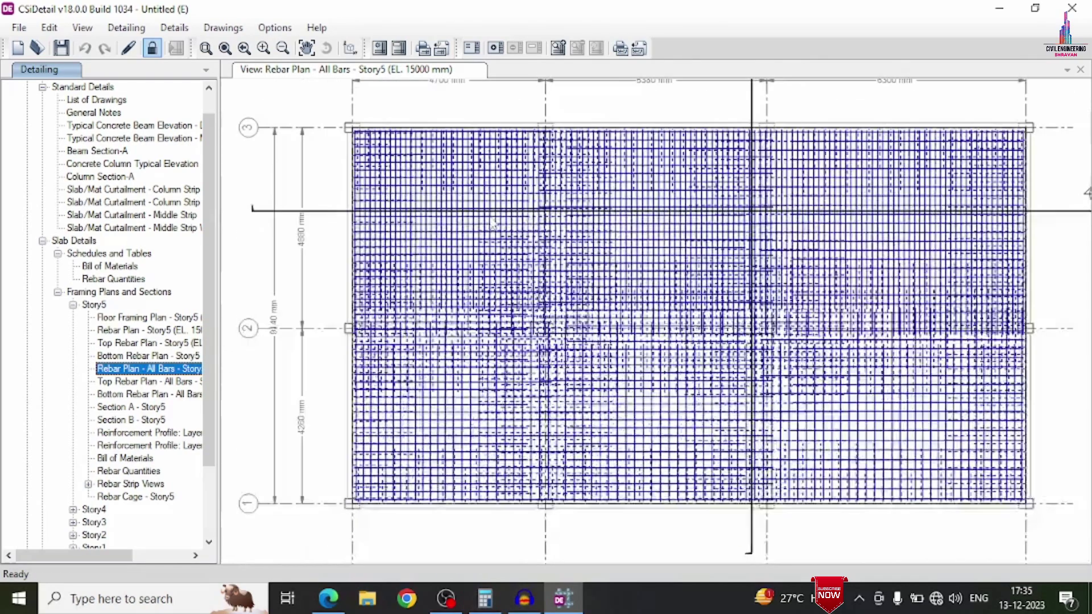
{"action": "left_click", "coordinate": [124, 380]}
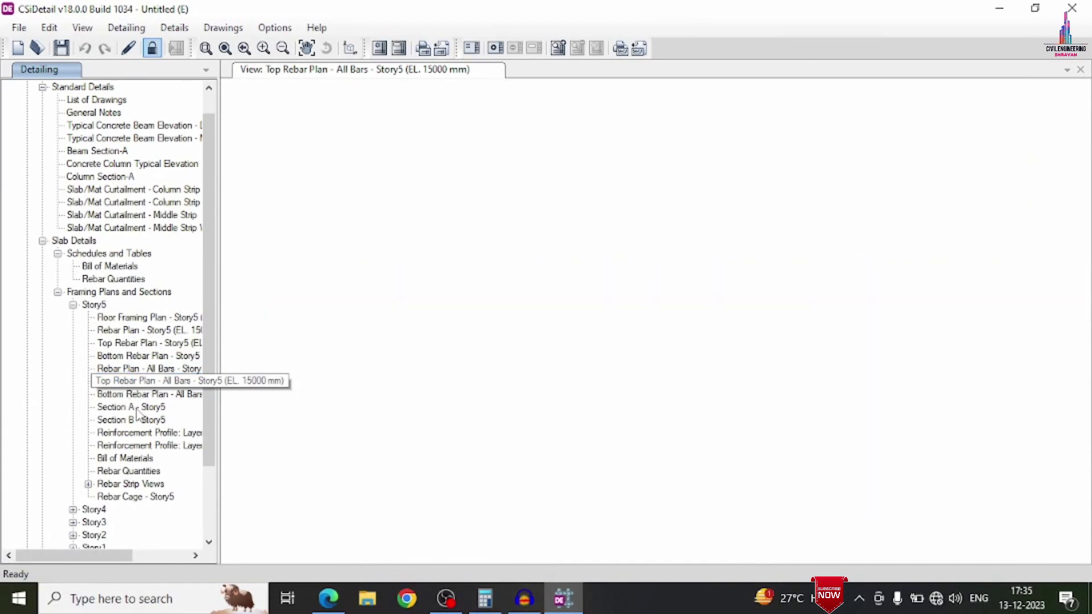
{"action": "left_click", "coordinate": [128, 393]}
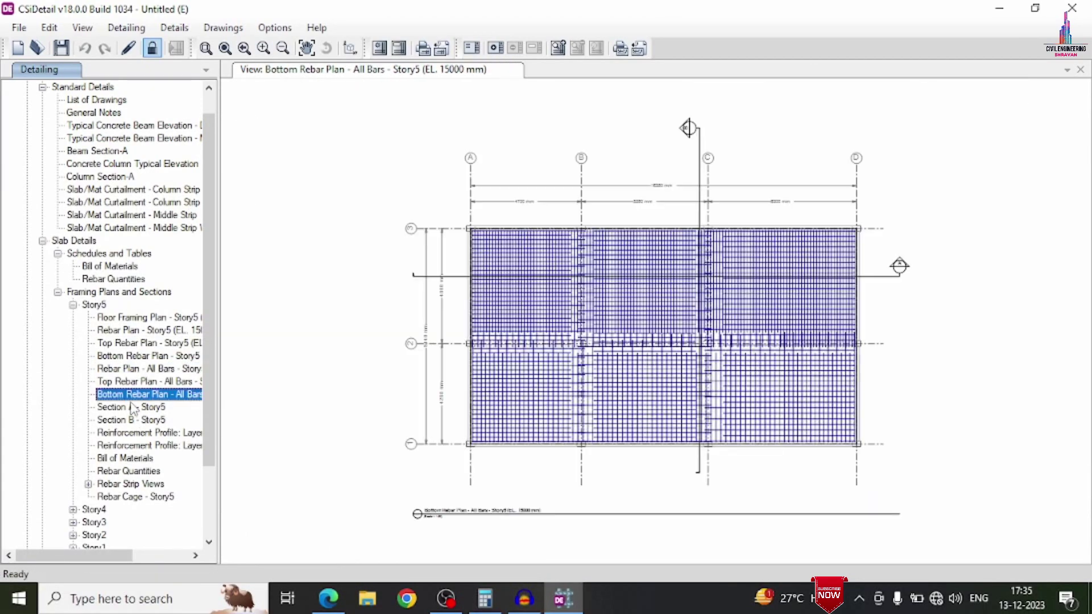
Step: View Story5 slab Sections A and B and the reinforcement profiles for Layer-A and Layer-B
{"action": "left_click", "coordinate": [138, 410]}
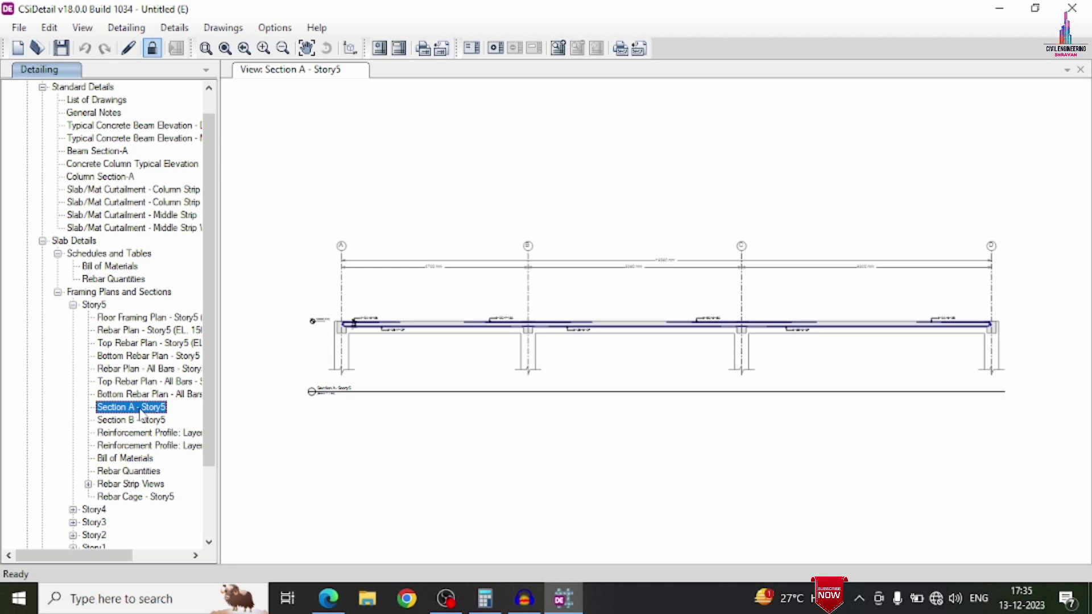
{"action": "left_click", "coordinate": [141, 421]}
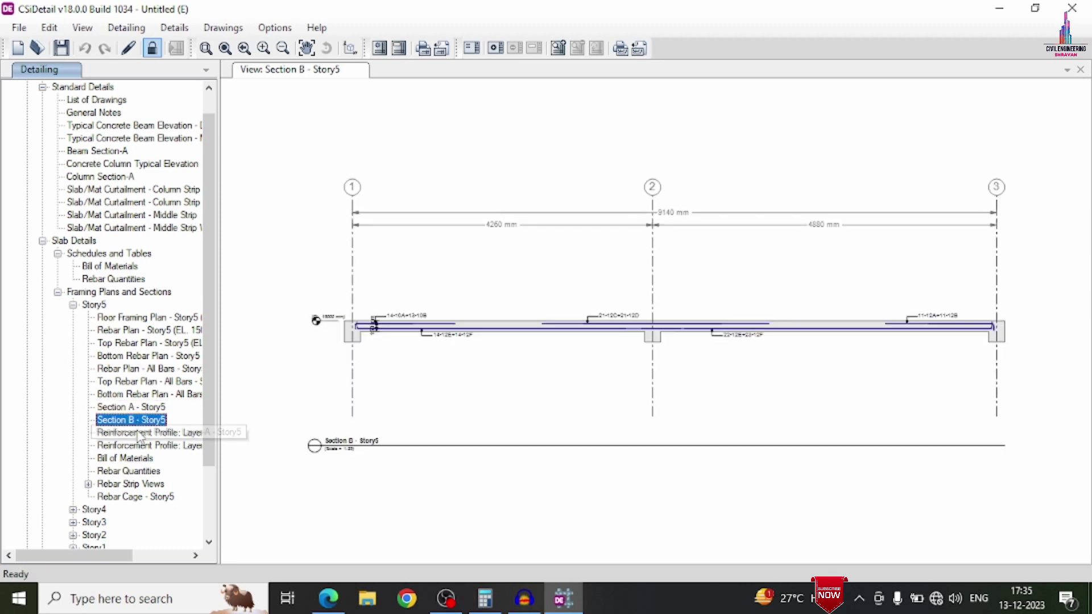
{"action": "left_click", "coordinate": [148, 432]}
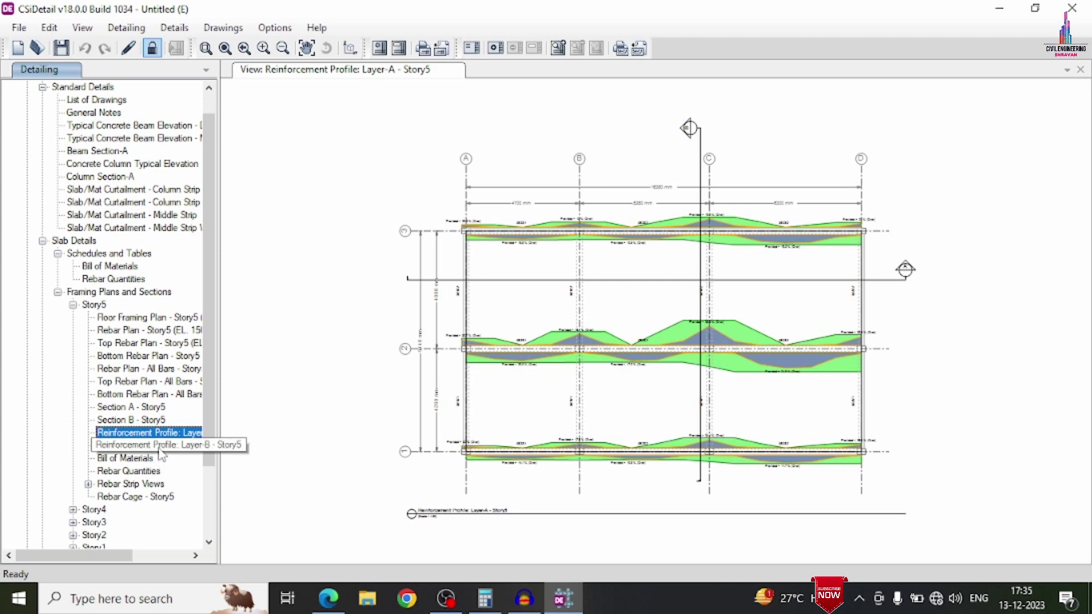
{"action": "left_click", "coordinate": [159, 447]}
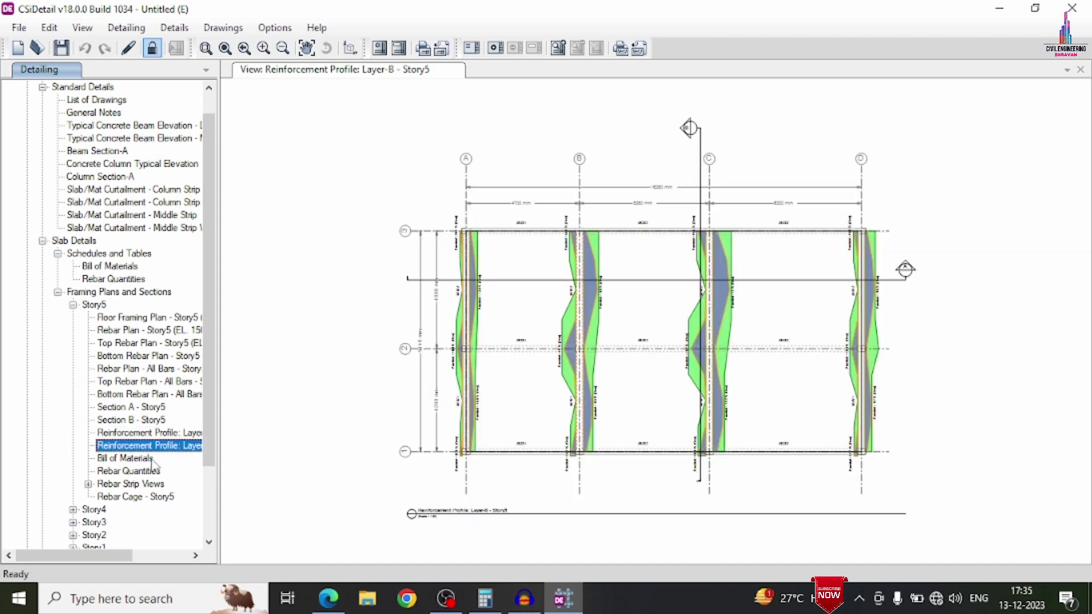
Step: Look over Story5's own bill of materials and rebar quantities, and the rebar strip layouts including Layer-A and Layer-B
{"action": "left_click", "coordinate": [137, 460]}
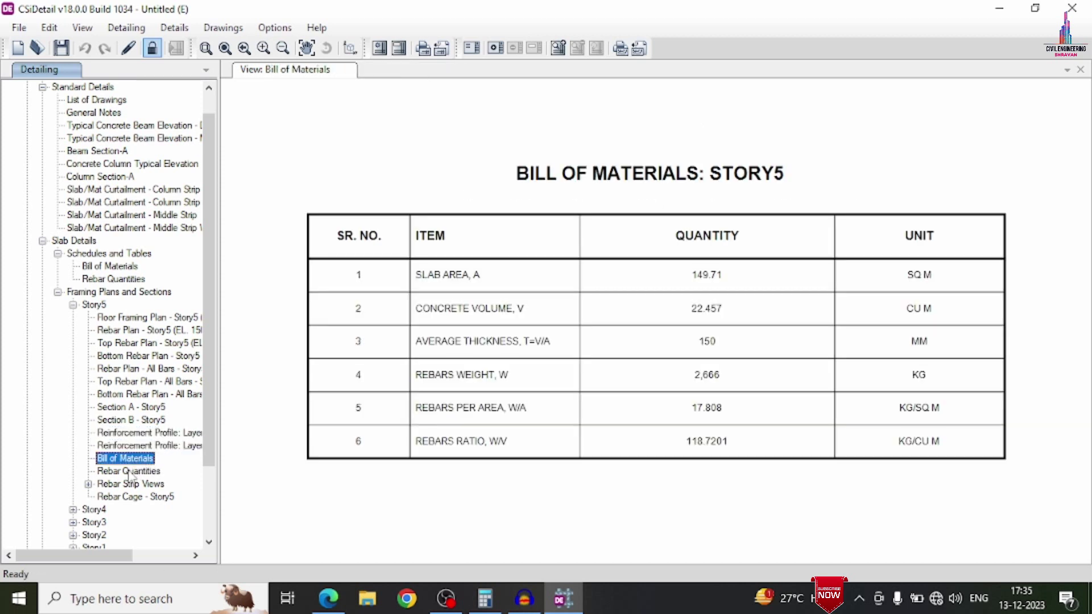
{"action": "left_click", "coordinate": [129, 472]}
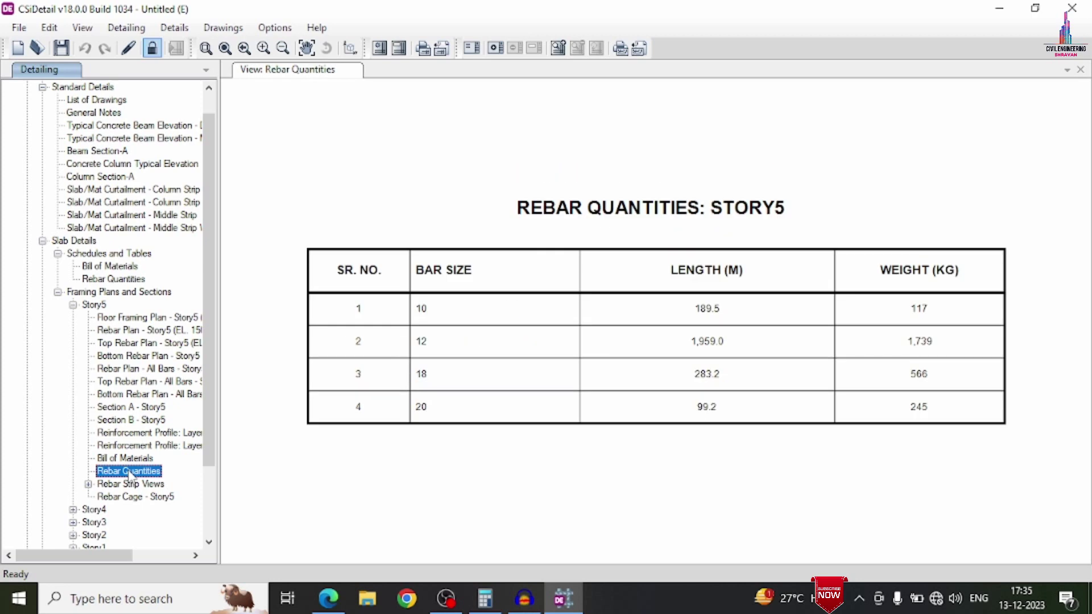
{"action": "left_click", "coordinate": [88, 485]}
{"action": "scroll", "coordinate": [92, 489], "scroll_direction": "down", "scroll_amount": 4}
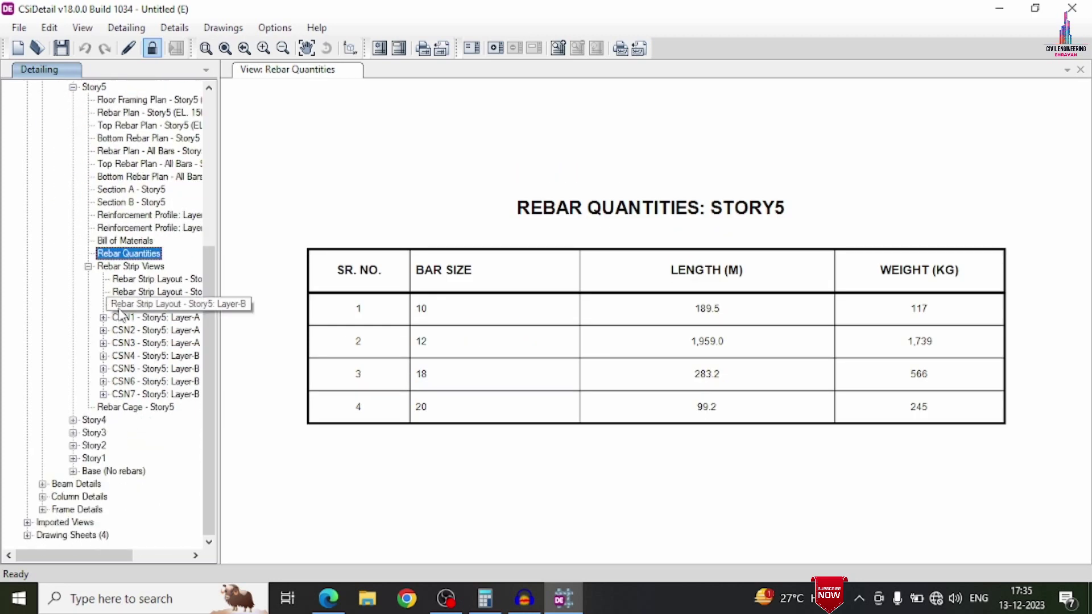
{"action": "left_click", "coordinate": [123, 279]}
{"action": "left_click", "coordinate": [136, 291]}
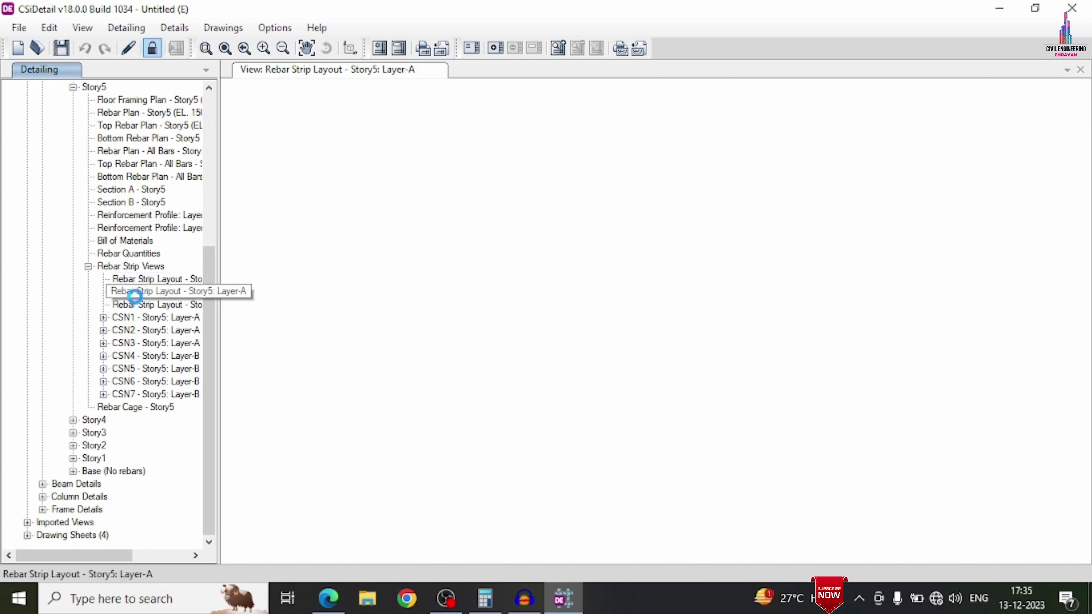
{"action": "left_click", "coordinate": [138, 306]}
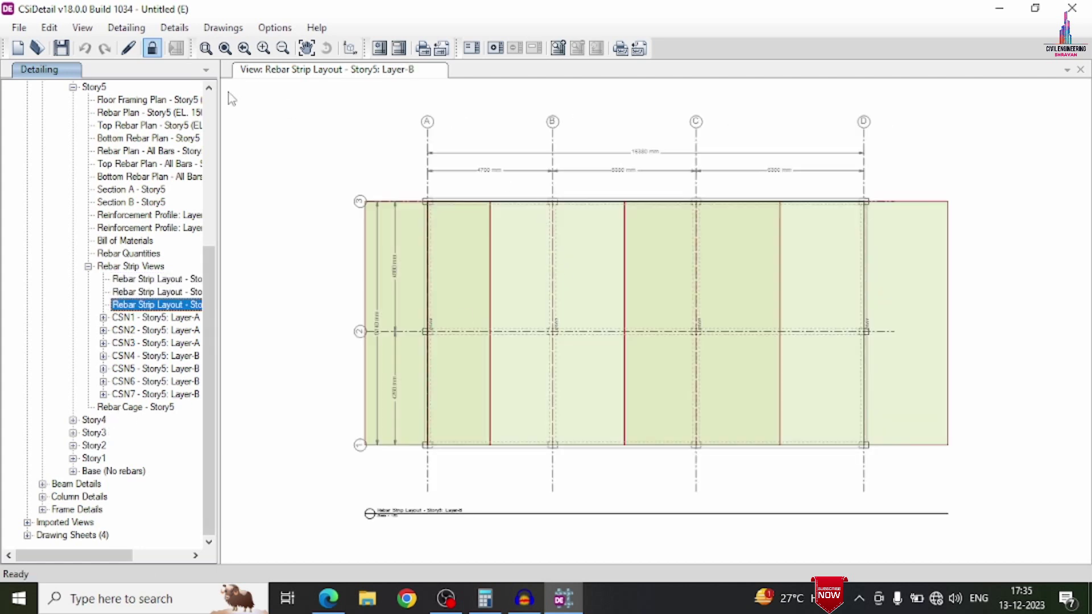
{"action": "left_click", "coordinate": [273, 100]}
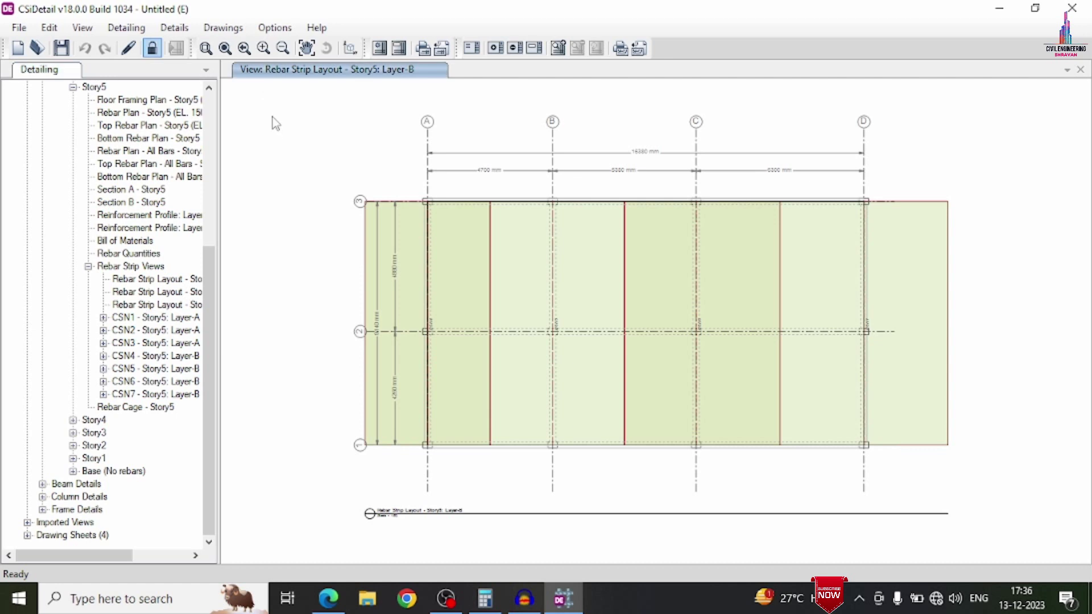
Step: Display the Story5 rebar cage in 3D and inspect the crossing slab bars up close
{"action": "left_click", "coordinate": [148, 408]}
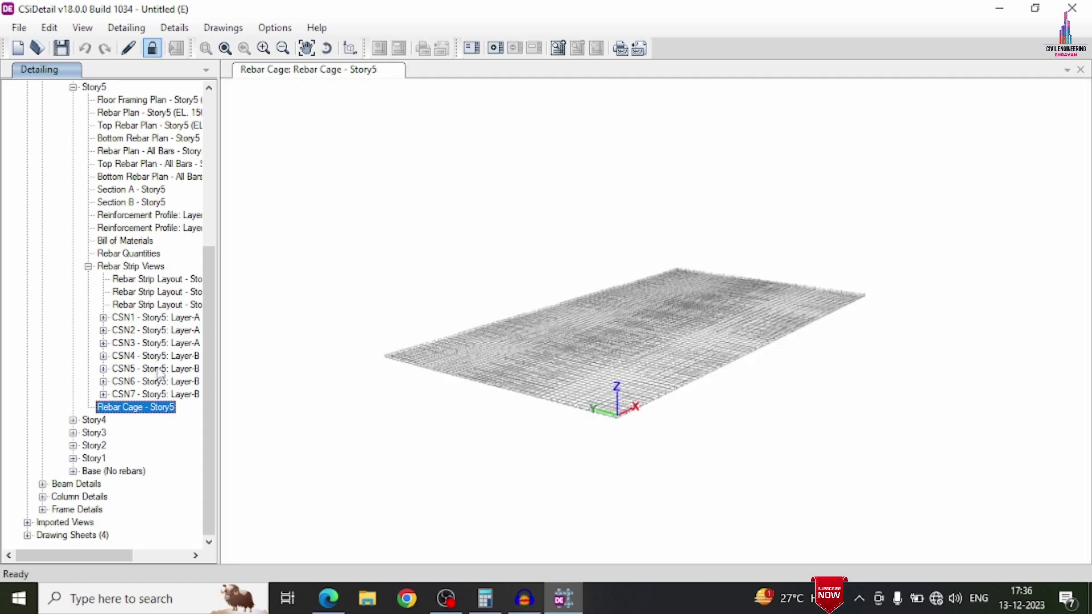
{"action": "scroll", "coordinate": [667, 340], "scroll_direction": "up", "scroll_amount": 6}
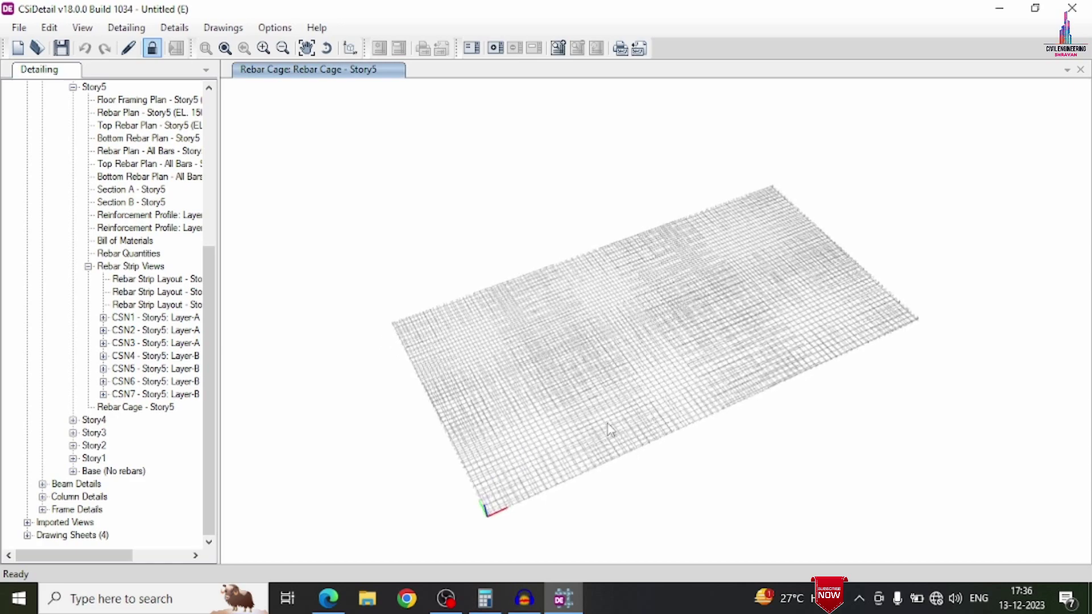
{"action": "scroll", "coordinate": [771, 323], "scroll_direction": "up", "scroll_amount": 8}
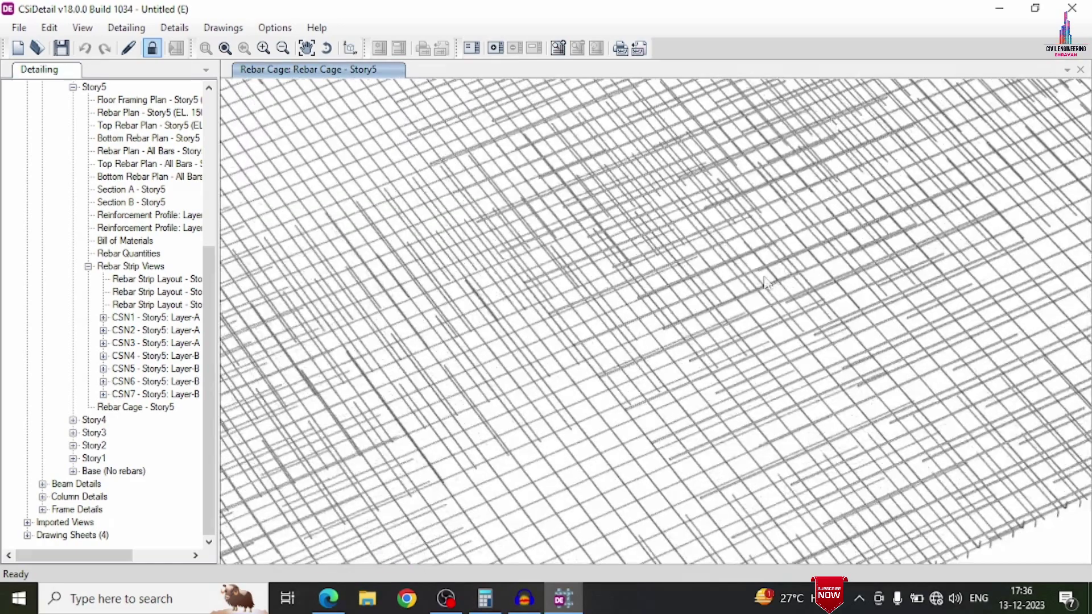
{"action": "scroll", "coordinate": [699, 311], "scroll_direction": "up", "scroll_amount": 8}
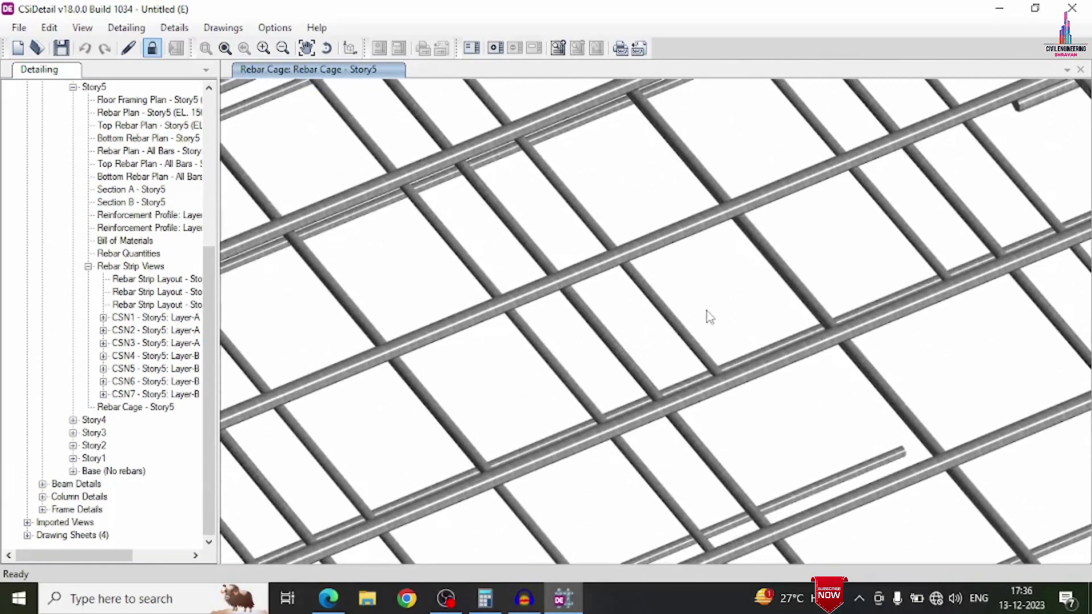
{"action": "scroll", "coordinate": [609, 253], "scroll_direction": "up", "scroll_amount": 5}
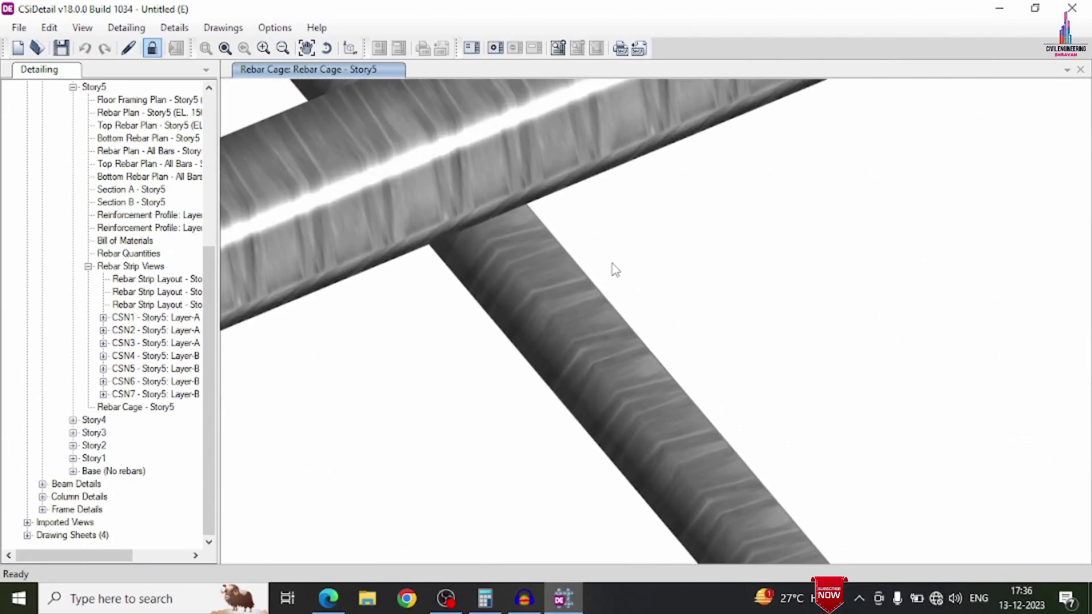
{"action": "scroll", "coordinate": [612, 261], "scroll_direction": "down", "scroll_amount": 5}
{"action": "scroll", "coordinate": [613, 262], "scroll_direction": "down", "scroll_amount": 10}
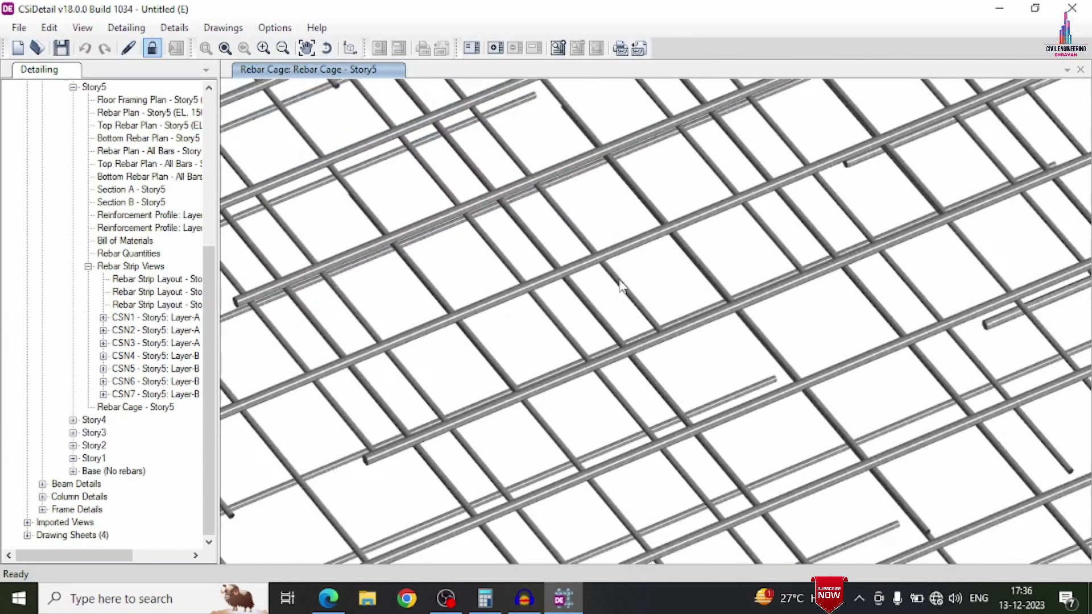
{"action": "scroll", "coordinate": [822, 339], "scroll_direction": "down", "scroll_amount": 10}
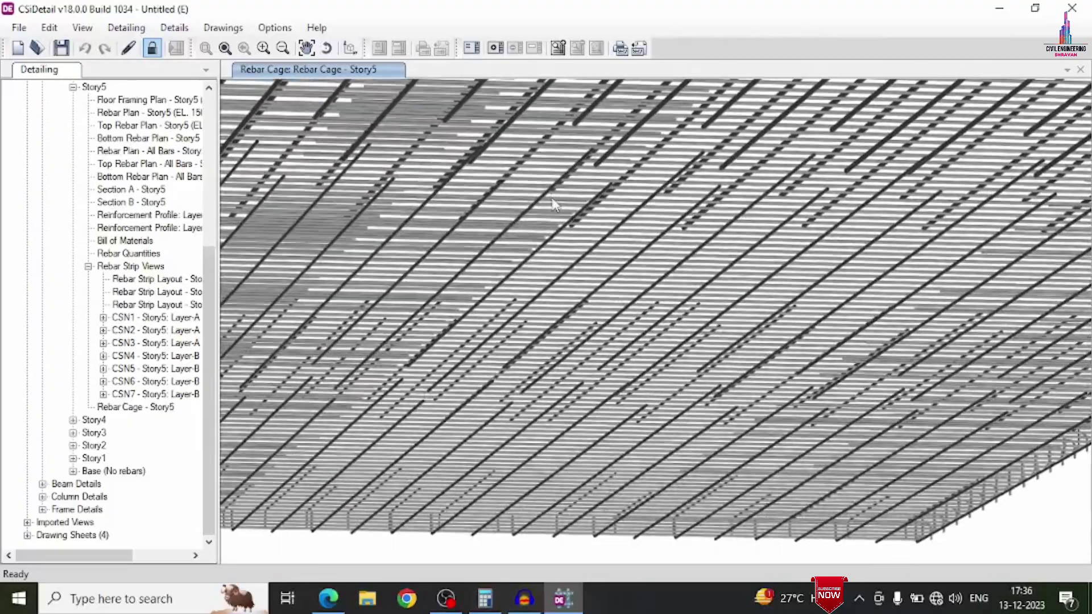
Step: Inspect the Story5 rebar cage from low side angles, focusing on the hooked bar ends along the slab edge
{"action": "middle_click_drag", "start_coordinate": [554, 203], "coordinate": [593, 235], "text": "shift"}
{"action": "scroll", "coordinate": [593, 233], "scroll_direction": "down", "scroll_amount": 5}
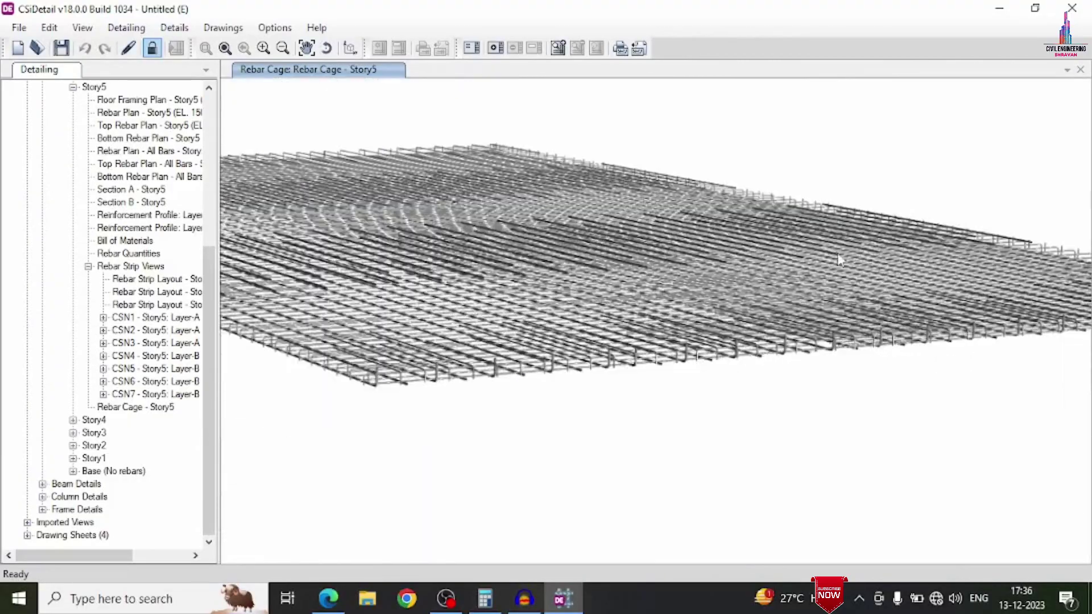
{"action": "scroll", "coordinate": [862, 274], "scroll_direction": "down", "scroll_amount": 6}
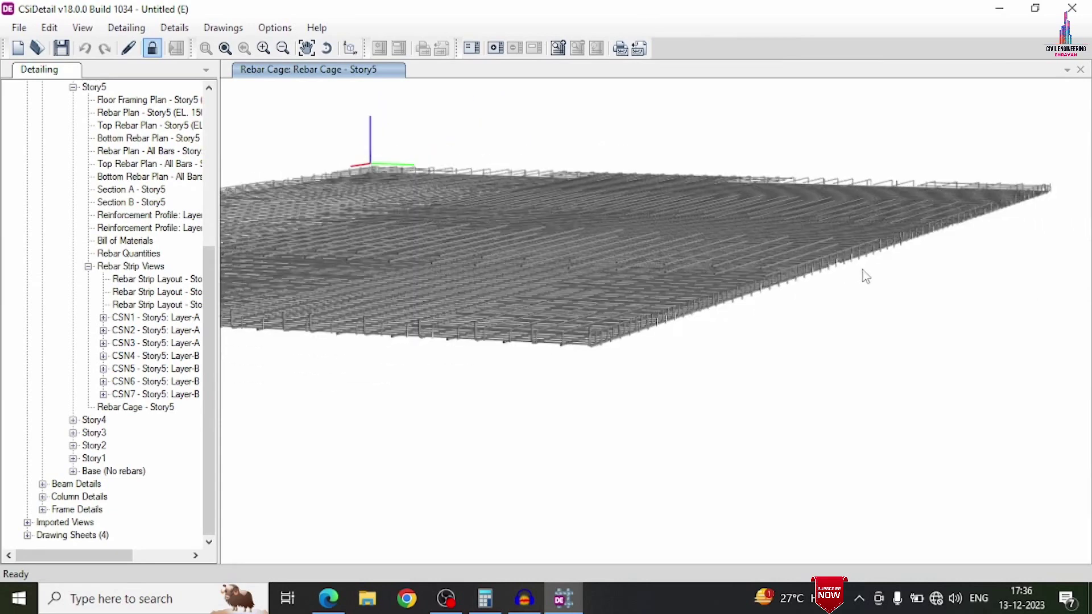
{"action": "scroll", "coordinate": [855, 279], "scroll_direction": "up", "scroll_amount": 8}
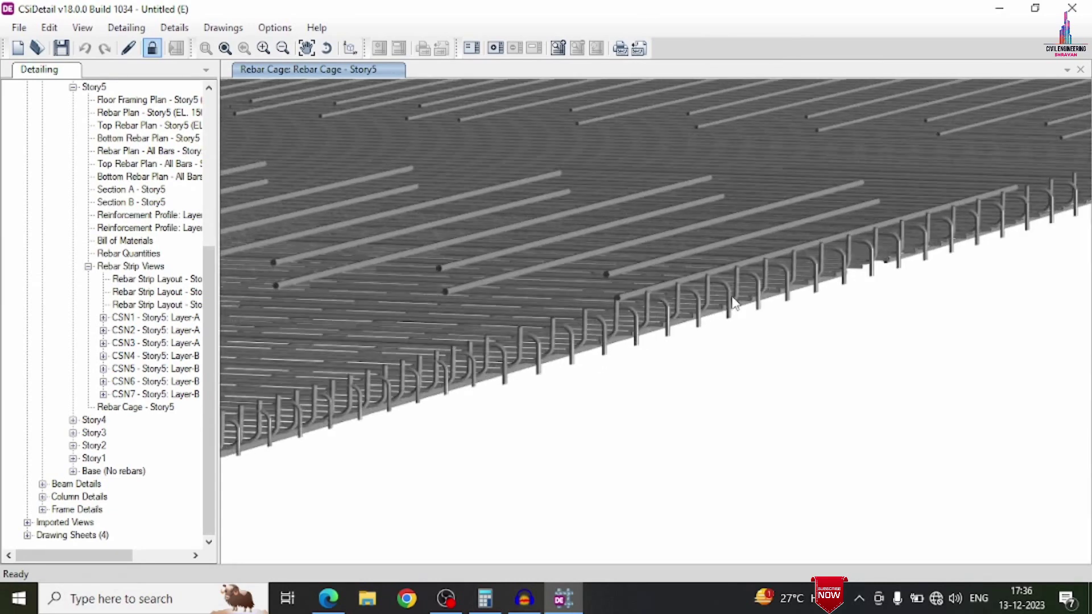
{"action": "scroll", "coordinate": [742, 322], "scroll_direction": "up", "scroll_amount": 4}
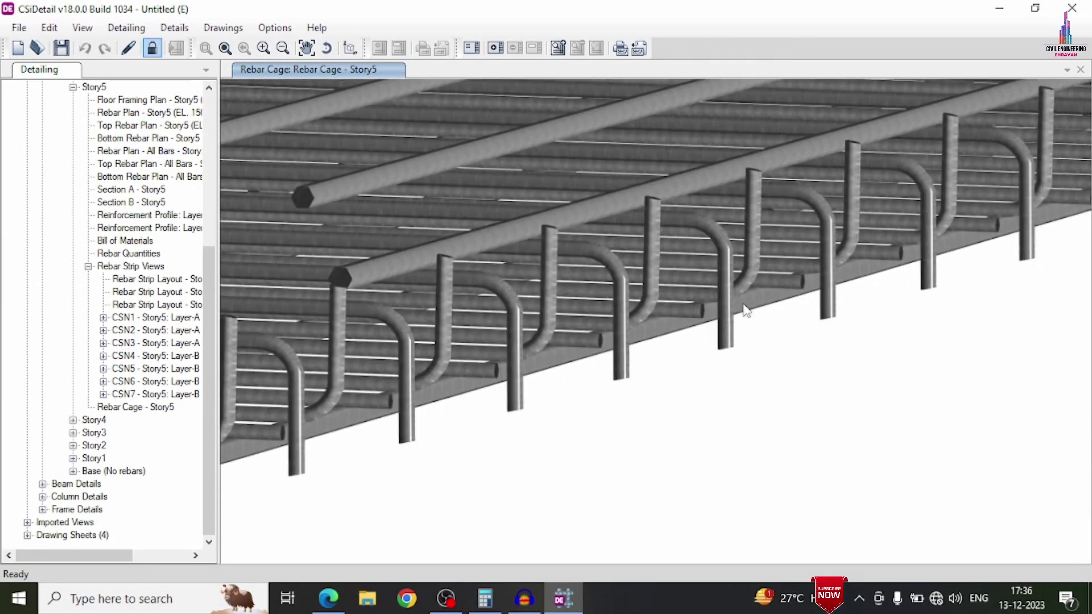
{"action": "scroll", "coordinate": [704, 260], "scroll_direction": "up", "scroll_amount": 4}
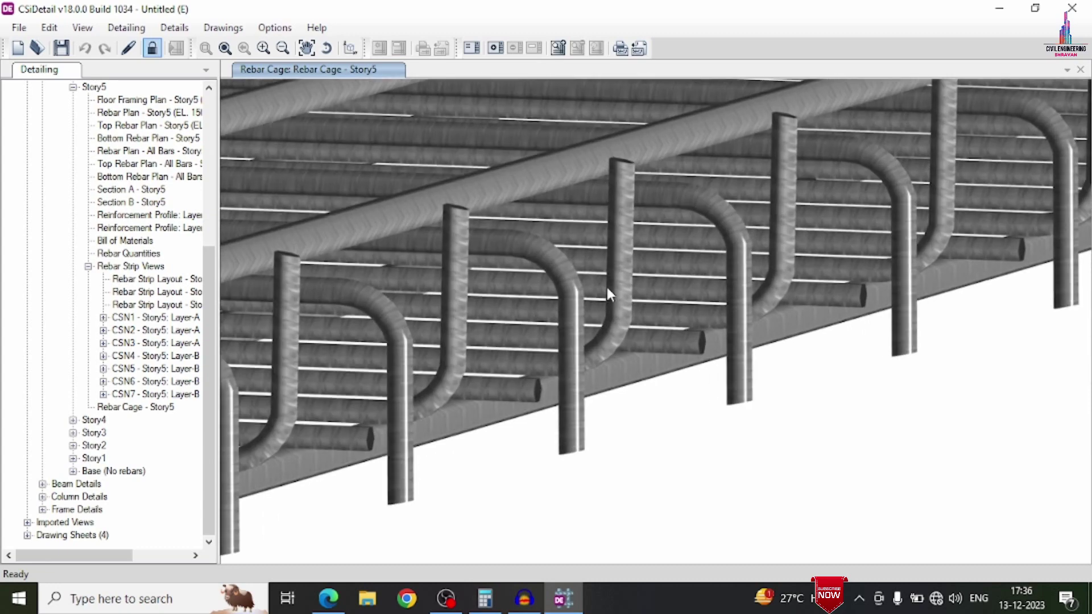
{"action": "scroll", "coordinate": [611, 286], "scroll_direction": "up", "scroll_amount": 3}
{"action": "scroll", "coordinate": [619, 291], "scroll_direction": "down", "scroll_amount": 8}
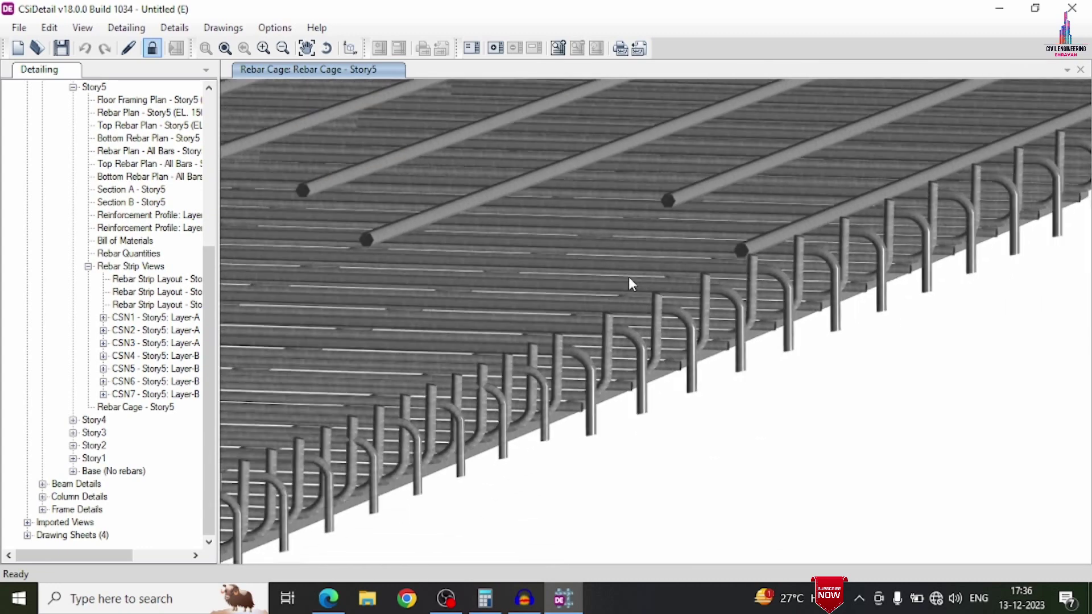
{"action": "middle_click_drag", "start_coordinate": [588, 388], "coordinate": [628, 379]}
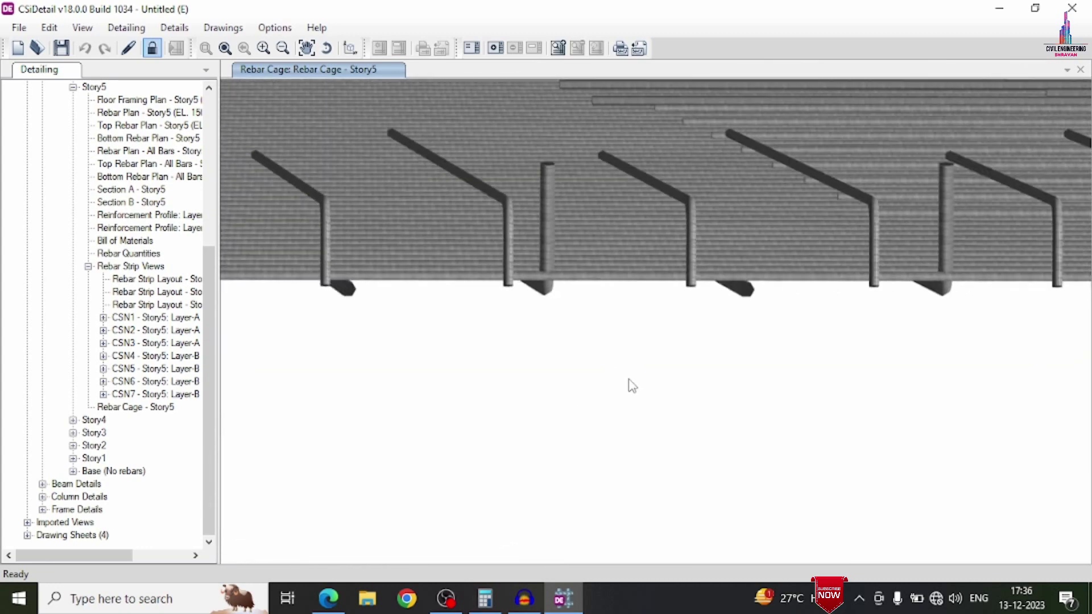
Step: Browse the beam details and view the concrete beam rebar table, bill of materials and rebar quantities
{"action": "middle_click_drag", "start_coordinate": [706, 229], "coordinate": [762, 259]}
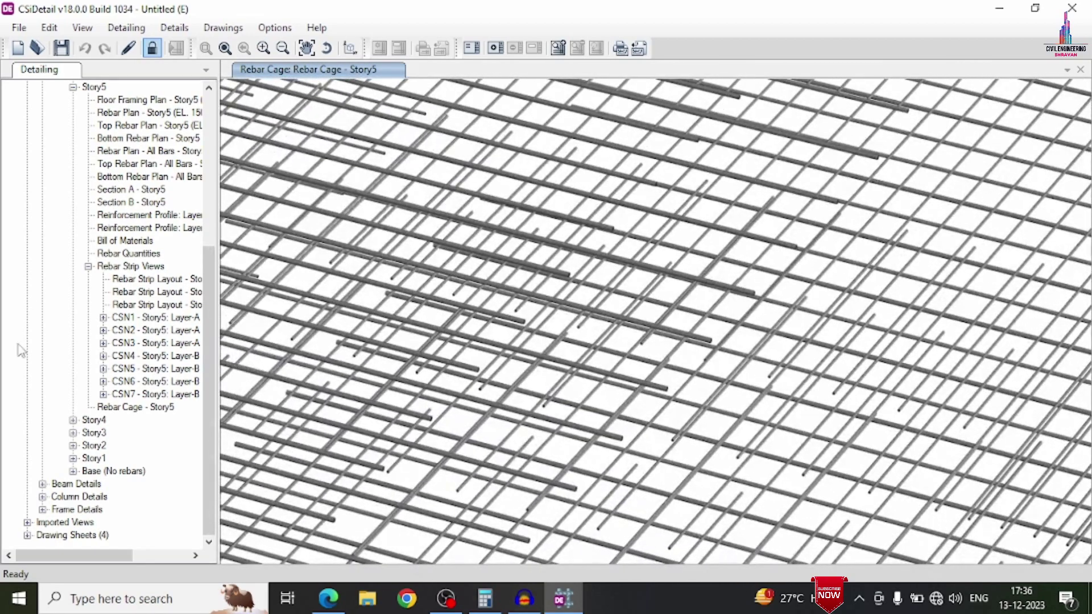
{"action": "left_click", "coordinate": [42, 485]}
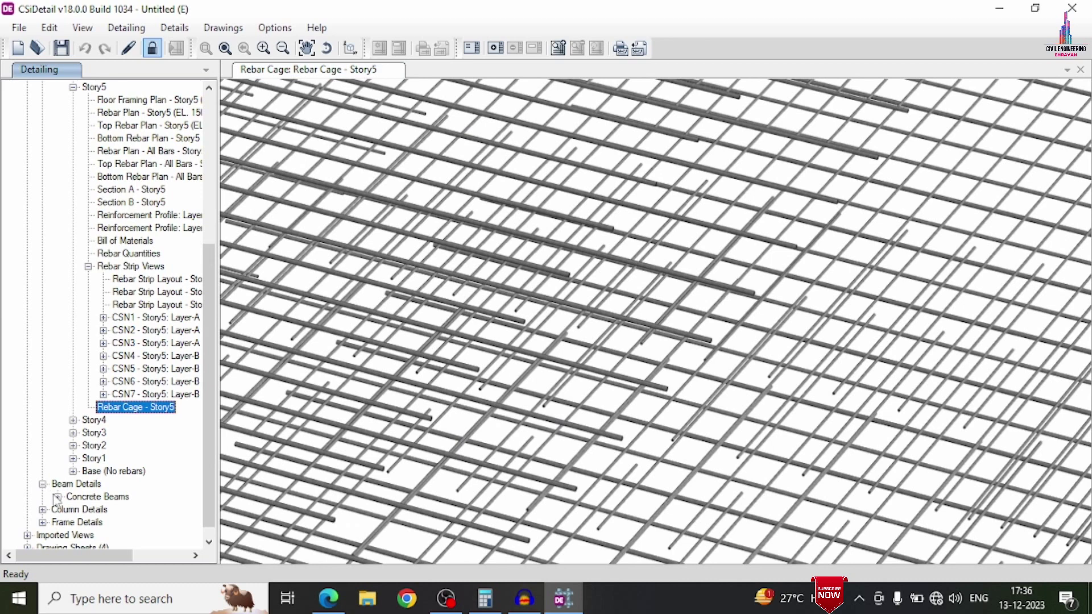
{"action": "left_click", "coordinate": [57, 498]}
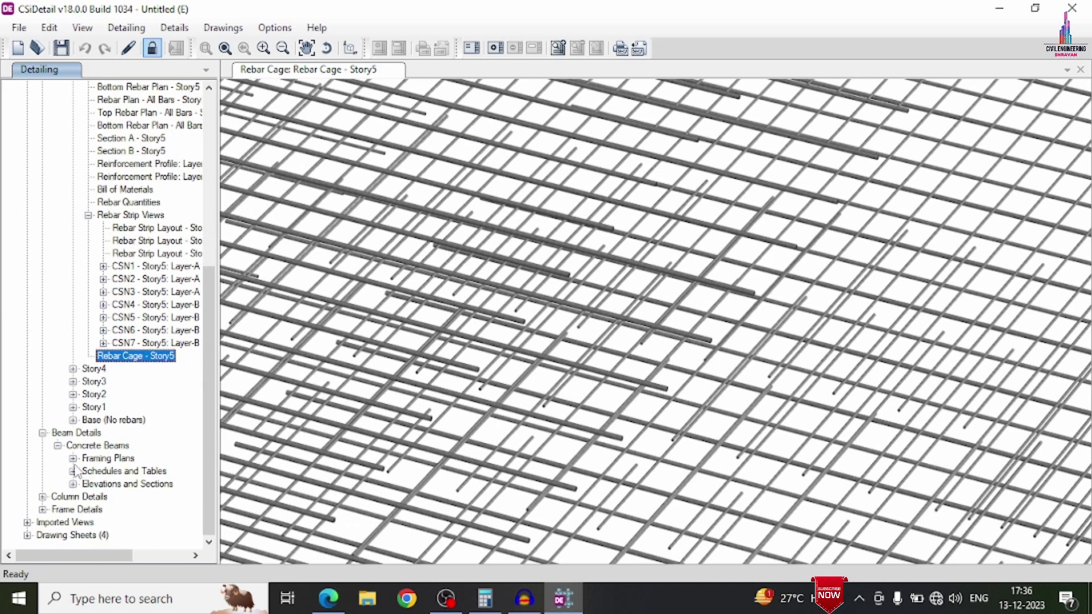
{"action": "left_click", "coordinate": [74, 459]}
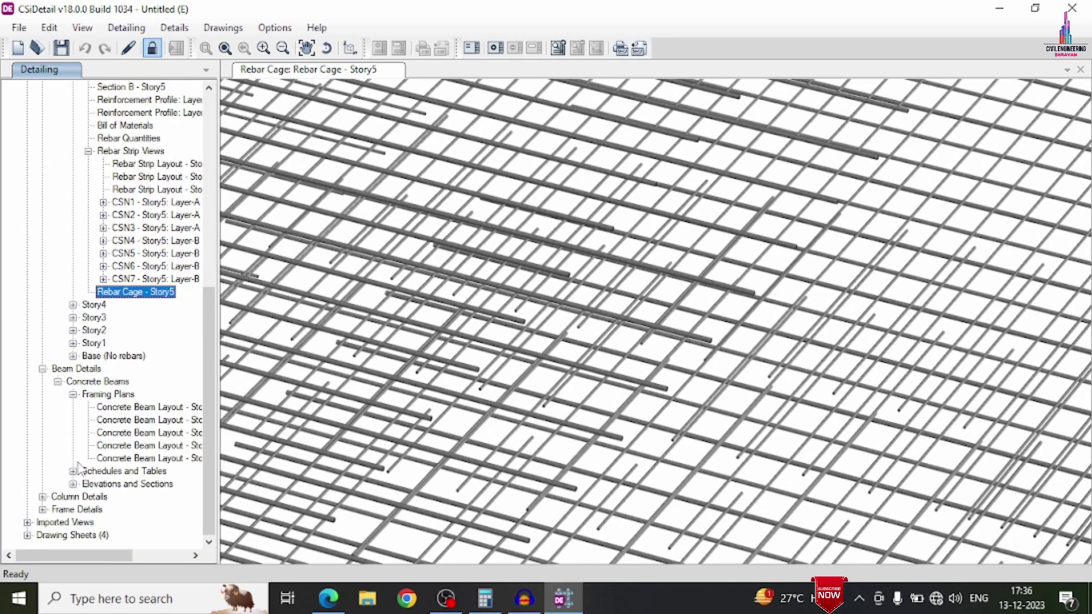
{"action": "left_click", "coordinate": [74, 471]}
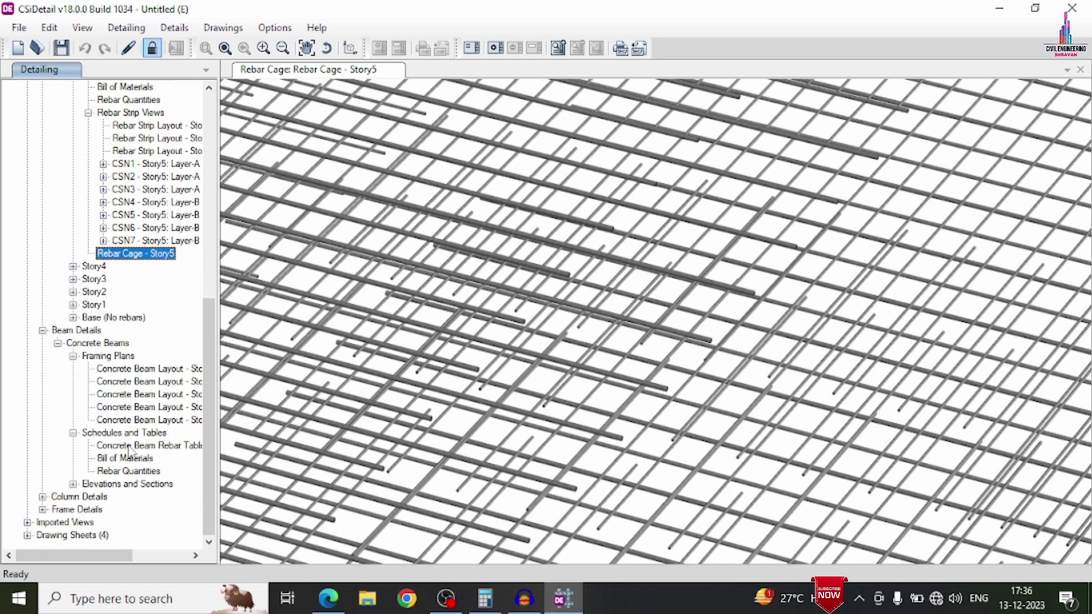
{"action": "double_click", "coordinate": [129, 447]}
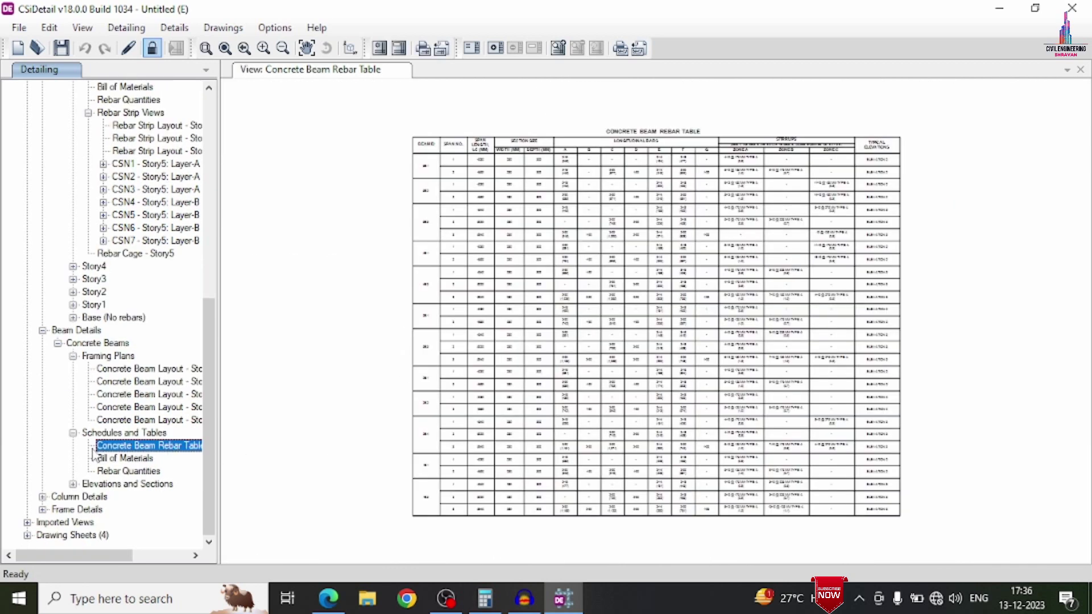
{"action": "double_click", "coordinate": [117, 458]}
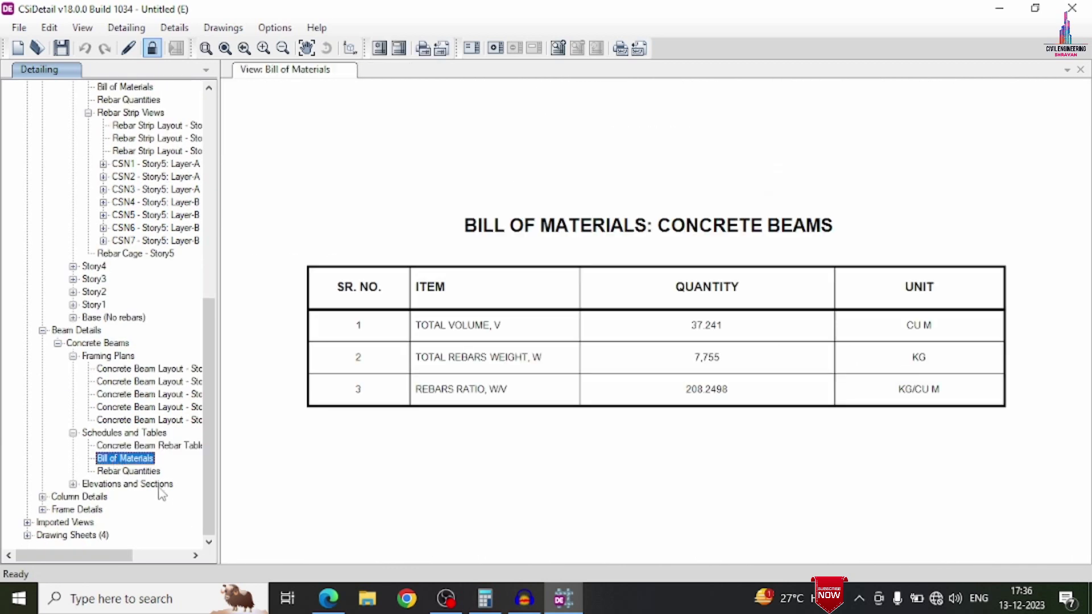
{"action": "double_click", "coordinate": [132, 471]}
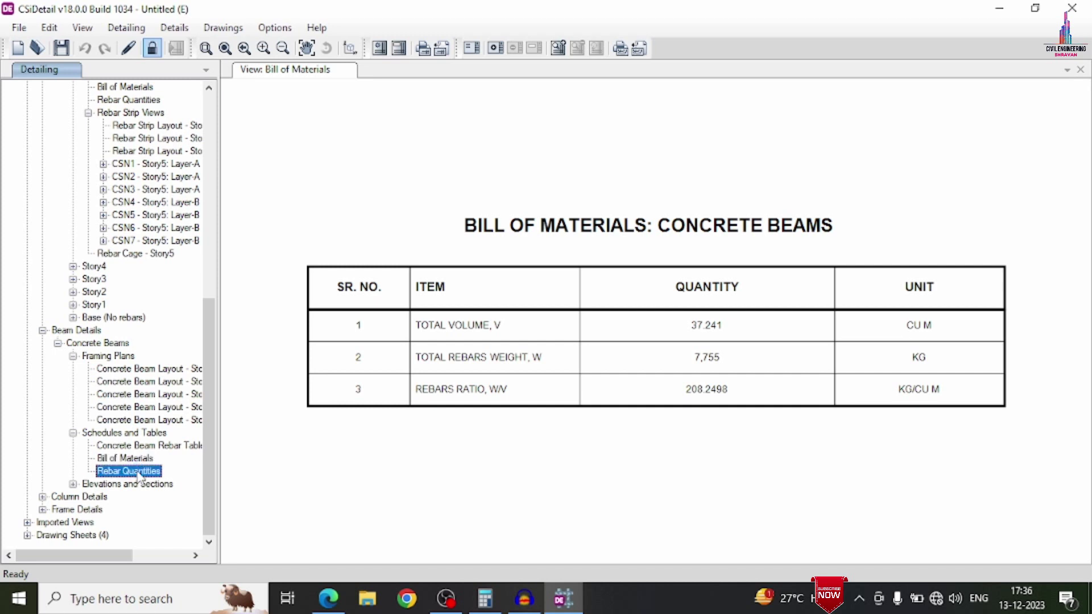
Step: View the Story5 concrete beam layout and expand the elevation and section listings for beams 5B1, 5B2 and 5B3
{"action": "double_click", "coordinate": [141, 370]}
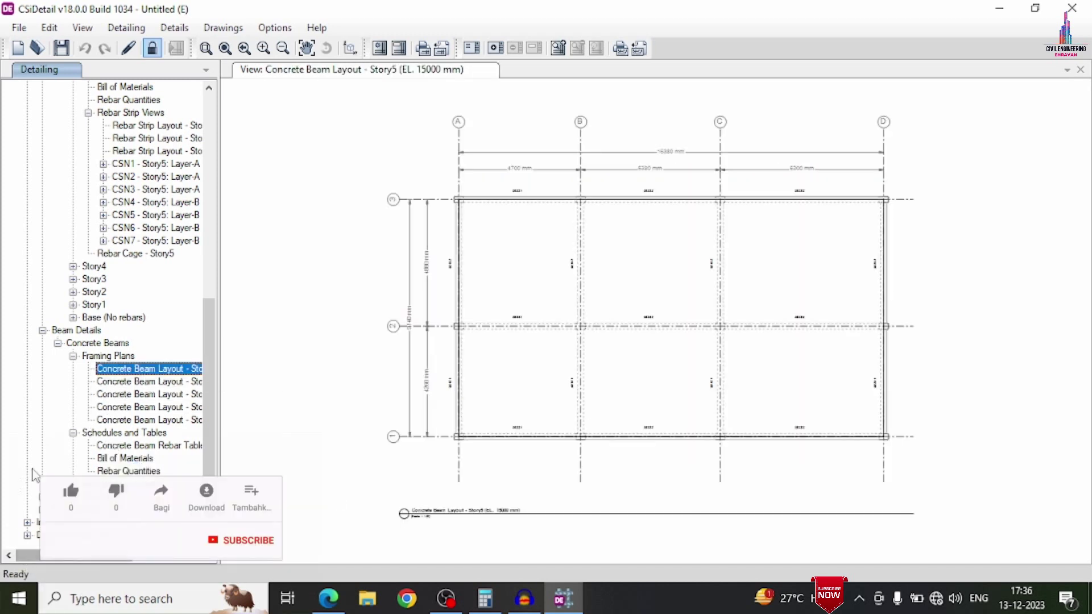
{"action": "scroll", "coordinate": [128, 437], "scroll_direction": "down", "scroll_amount": 2}
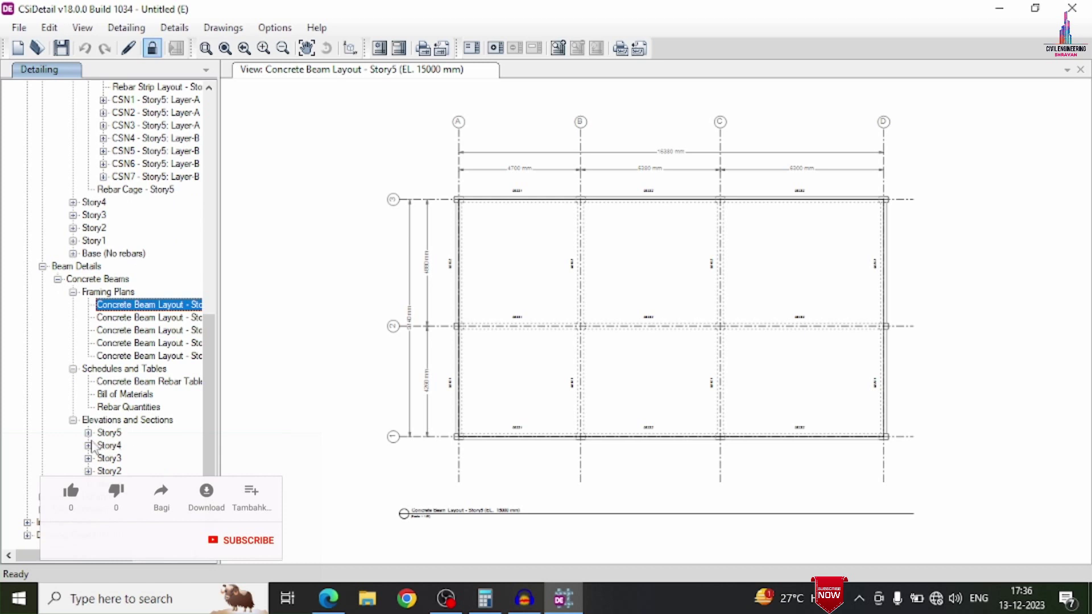
{"action": "left_click", "coordinate": [88, 433]}
{"action": "left_click", "coordinate": [103, 446]}
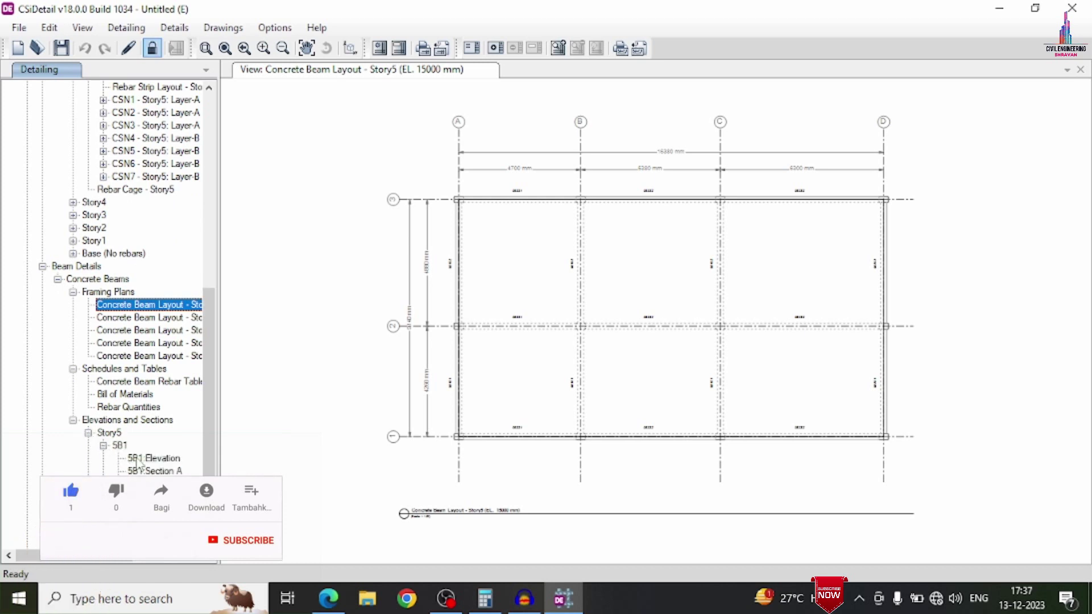
{"action": "scroll", "coordinate": [141, 465], "scroll_direction": "down", "scroll_amount": 3}
{"action": "left_click", "coordinate": [103, 420]}
{"action": "scroll", "coordinate": [108, 432], "scroll_direction": "down", "scroll_amount": 2}
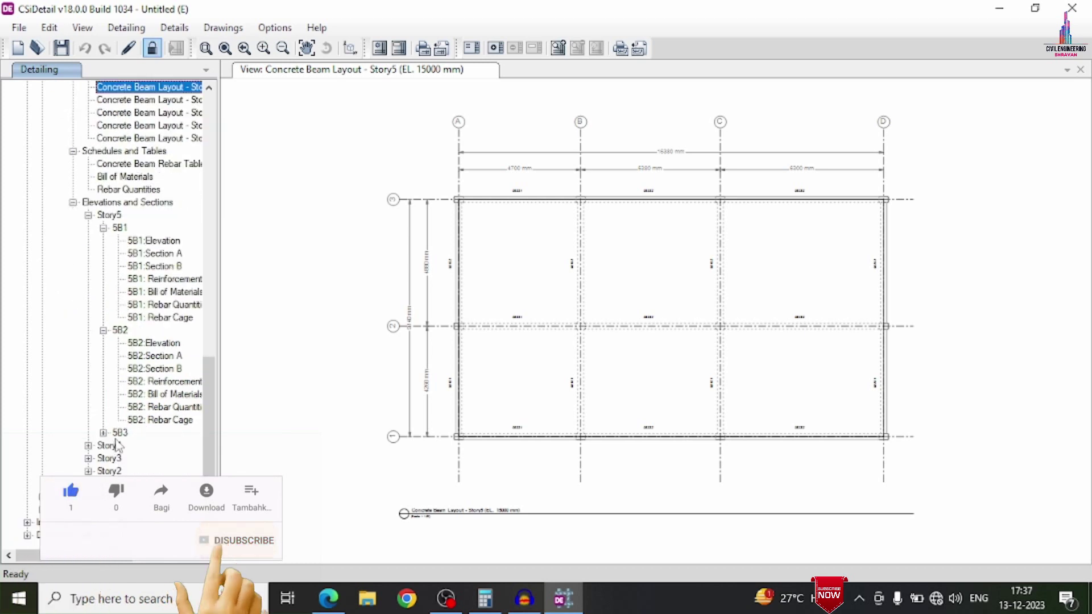
{"action": "left_click", "coordinate": [103, 432]}
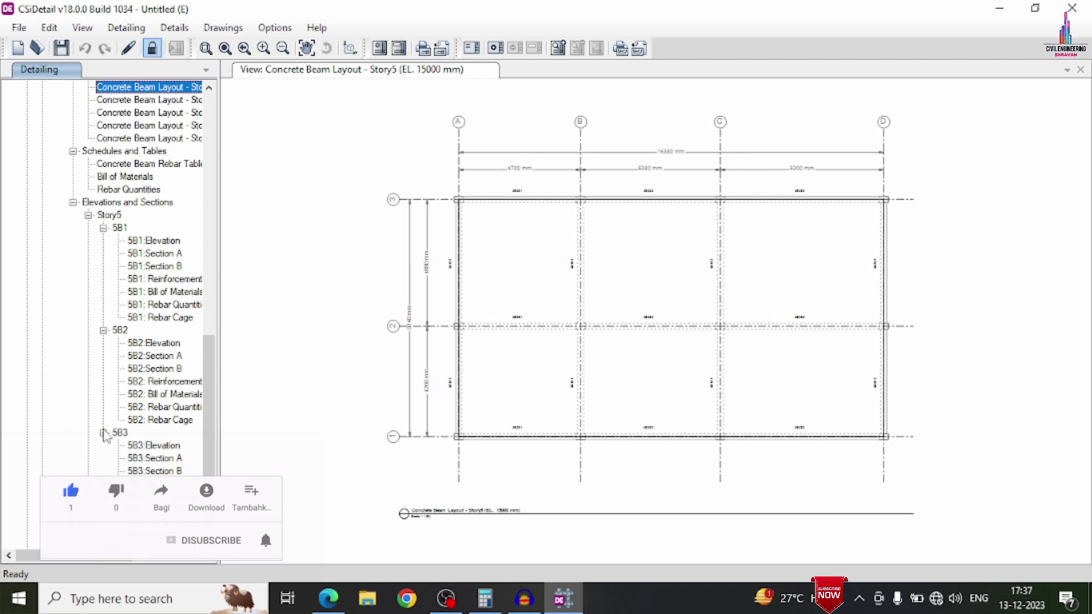
Step: View the elevation of Story5 beam 5B1 and its cross-sections A and B
{"action": "double_click", "coordinate": [161, 243]}
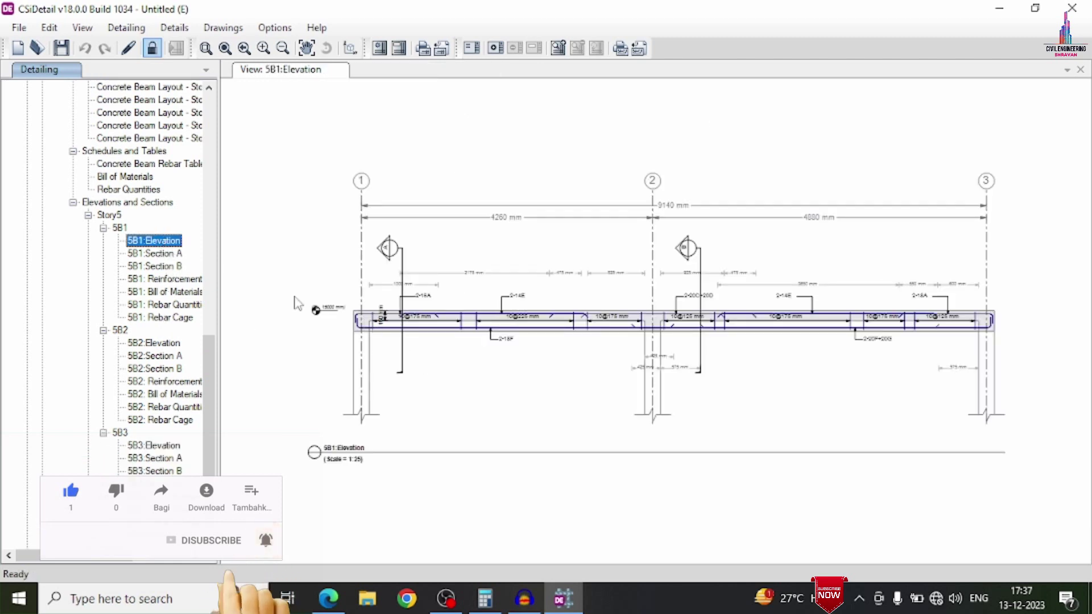
{"action": "double_click", "coordinate": [167, 254]}
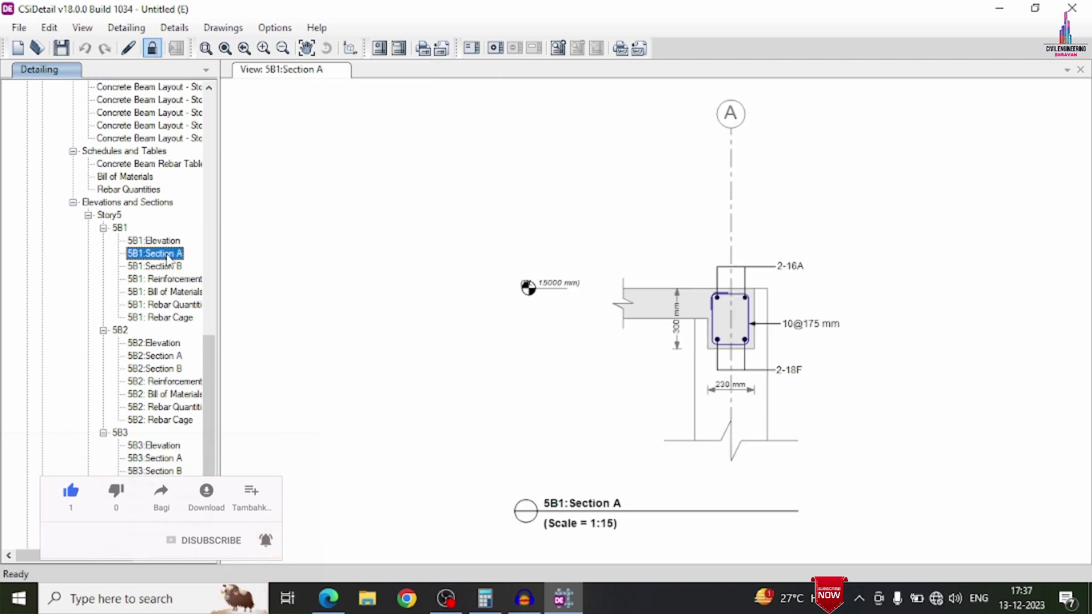
{"action": "double_click", "coordinate": [163, 267]}
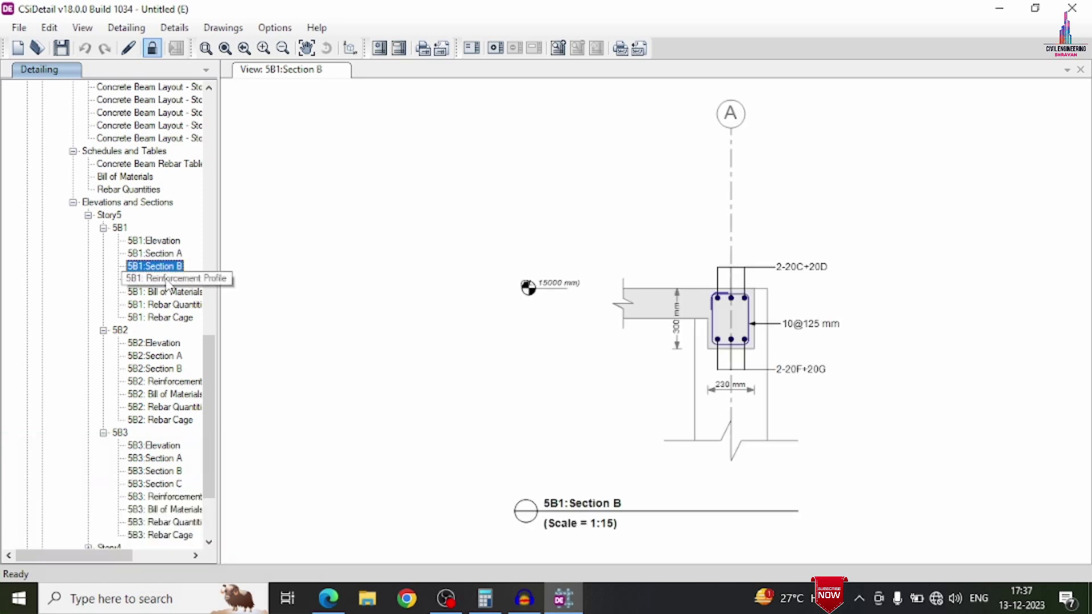
Step: Look over beam 5B1's reinforcement profile, bill of materials and rebar quantities
{"action": "double_click", "coordinate": [166, 280]}
{"action": "double_click", "coordinate": [167, 293]}
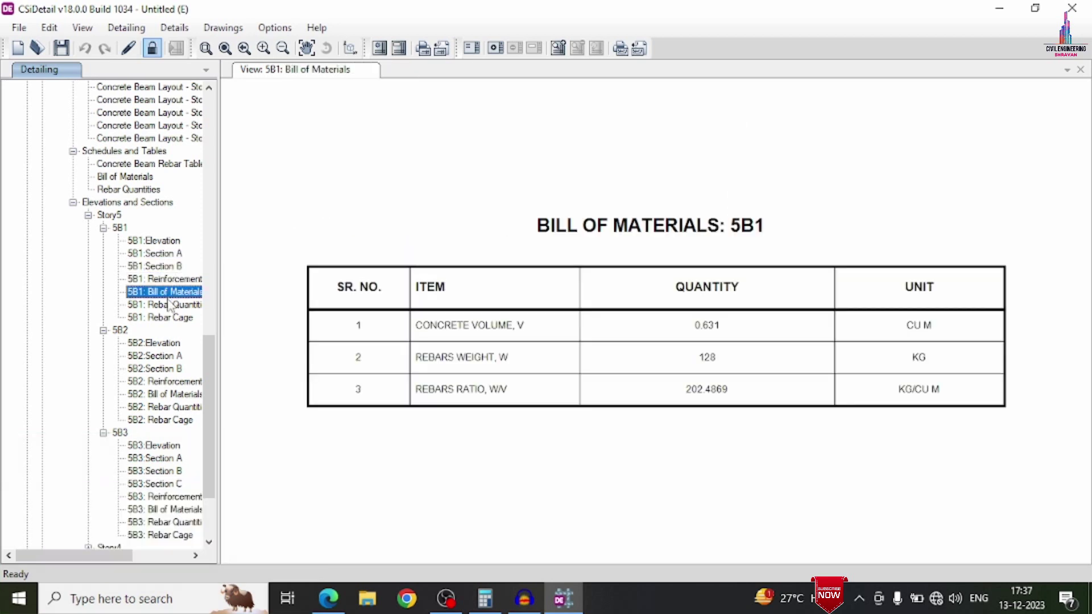
{"action": "double_click", "coordinate": [168, 306]}
Step: Display beam 5B1's rebar cage in 3D and inspect its stirrups and longitudinal bars up close
{"action": "double_click", "coordinate": [166, 319]}
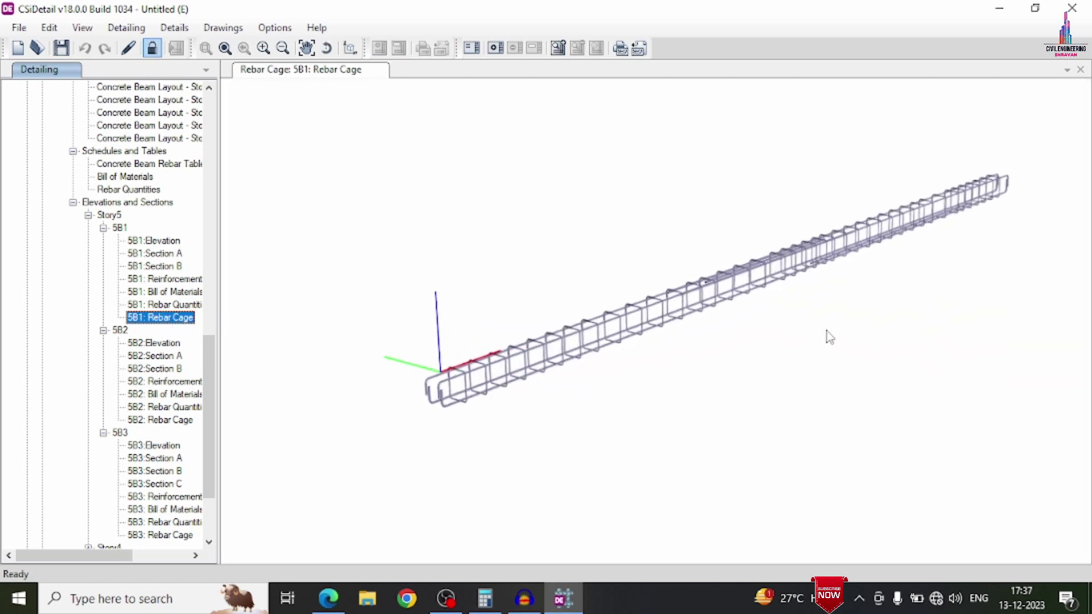
{"action": "middle_click_drag", "start_coordinate": [829, 337], "coordinate": [966, 378], "text": "shift"}
{"action": "scroll", "coordinate": [926, 341], "scroll_direction": "up", "scroll_amount": 10}
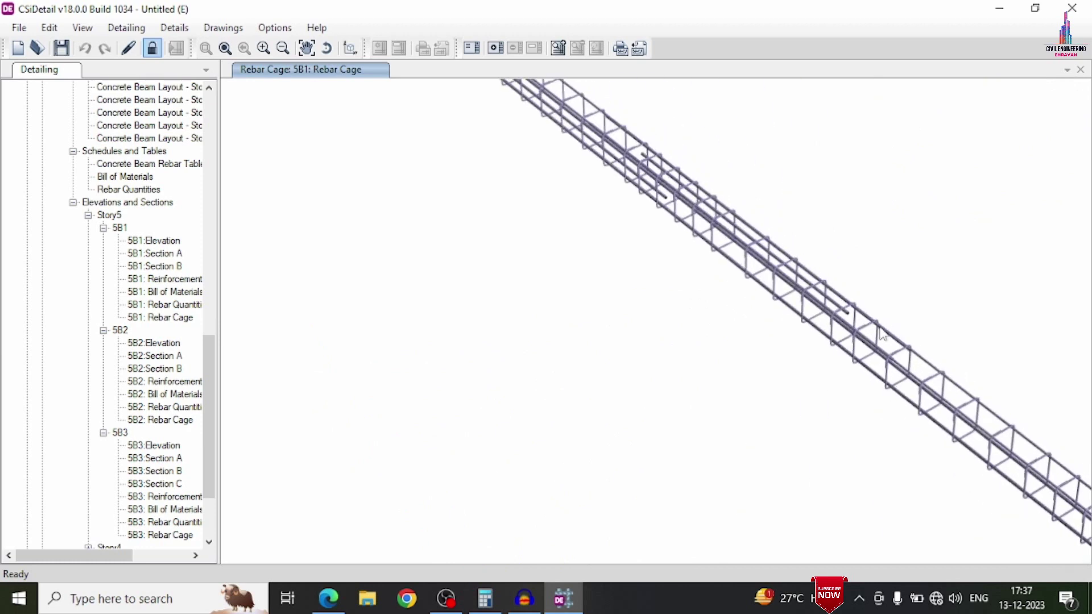
{"action": "scroll", "coordinate": [856, 313], "scroll_direction": "down", "scroll_amount": 8}
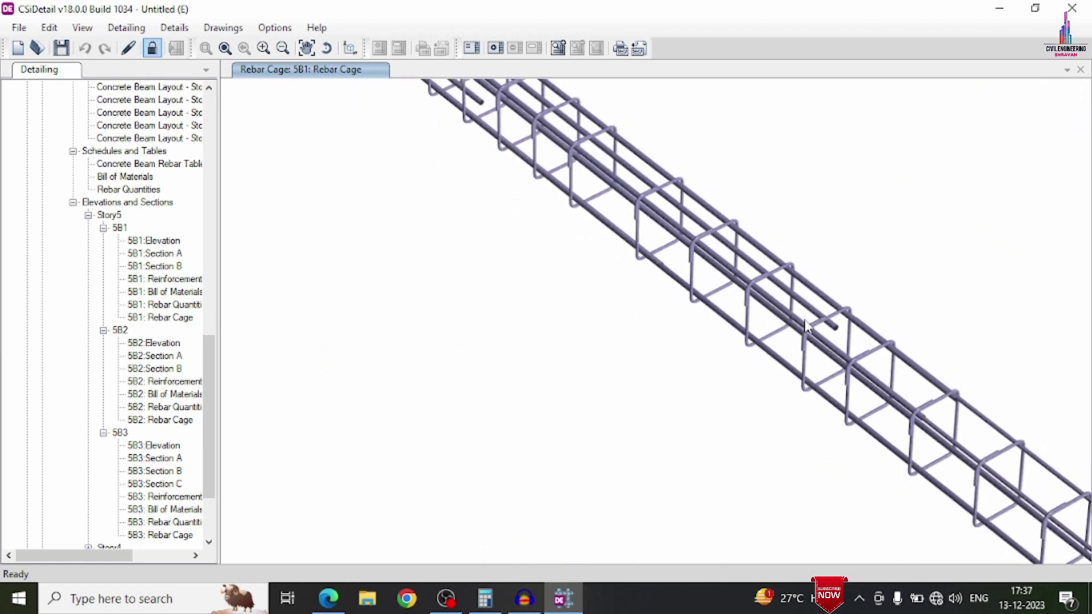
Step: View Sections A, B and C of Story5 beam 5B3 along with its rebar quantities
{"action": "scroll", "coordinate": [124, 392], "scroll_direction": "down", "scroll_amount": 3}
{"action": "left_click", "coordinate": [152, 356]}
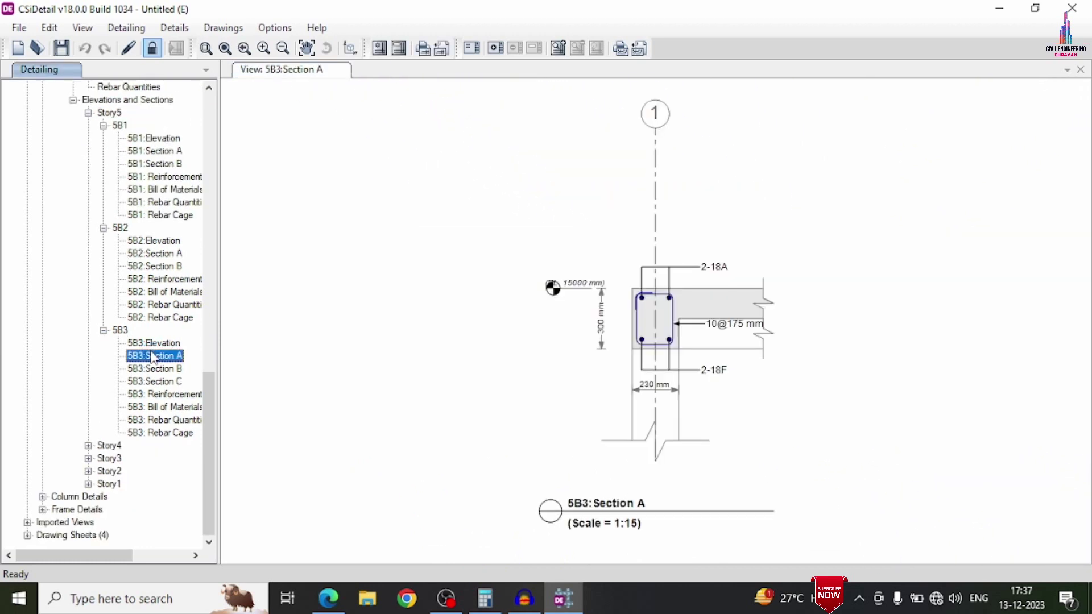
{"action": "left_click", "coordinate": [155, 368]}
{"action": "left_click", "coordinate": [162, 383]}
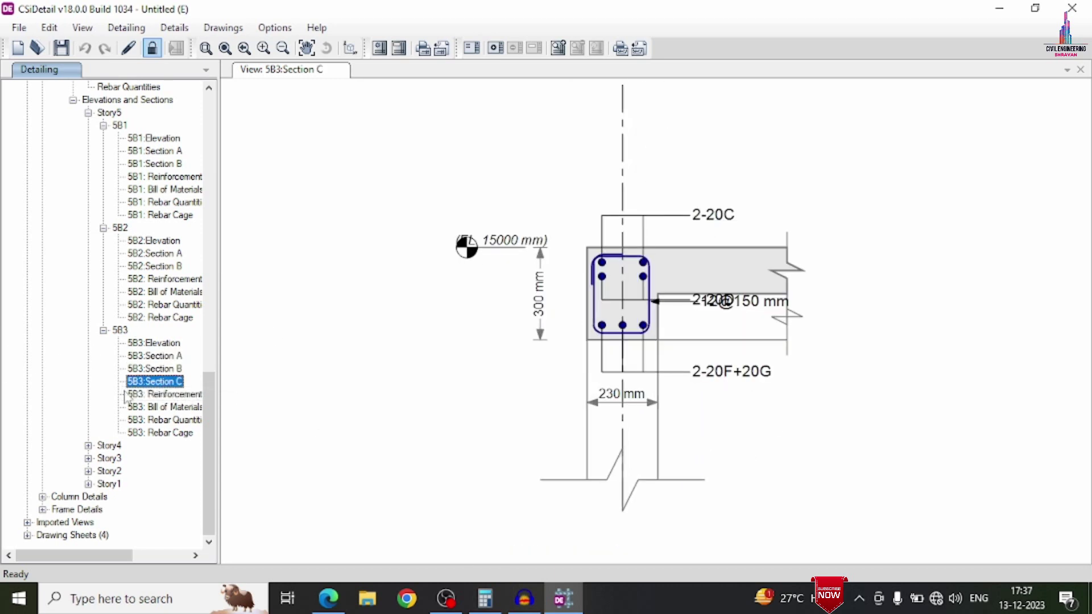
{"action": "left_click", "coordinate": [162, 419]}
Step: Display beam 5B3's rebar cage in 3D and inspect the stirrups and overlapping bars from the side
{"action": "left_click", "coordinate": [161, 433]}
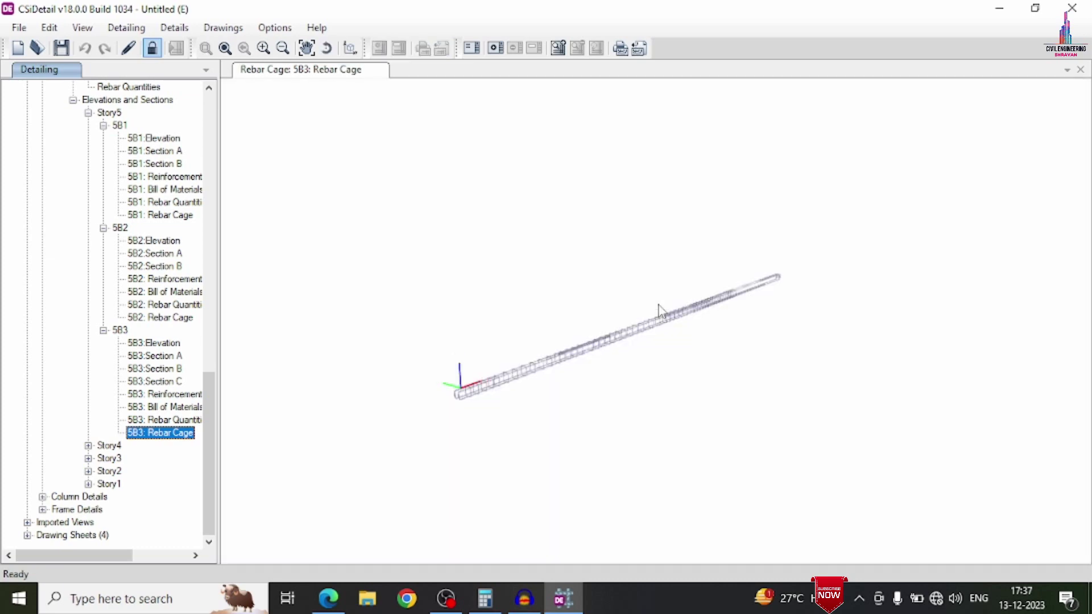
{"action": "scroll", "coordinate": [704, 322], "scroll_direction": "up", "scroll_amount": 8}
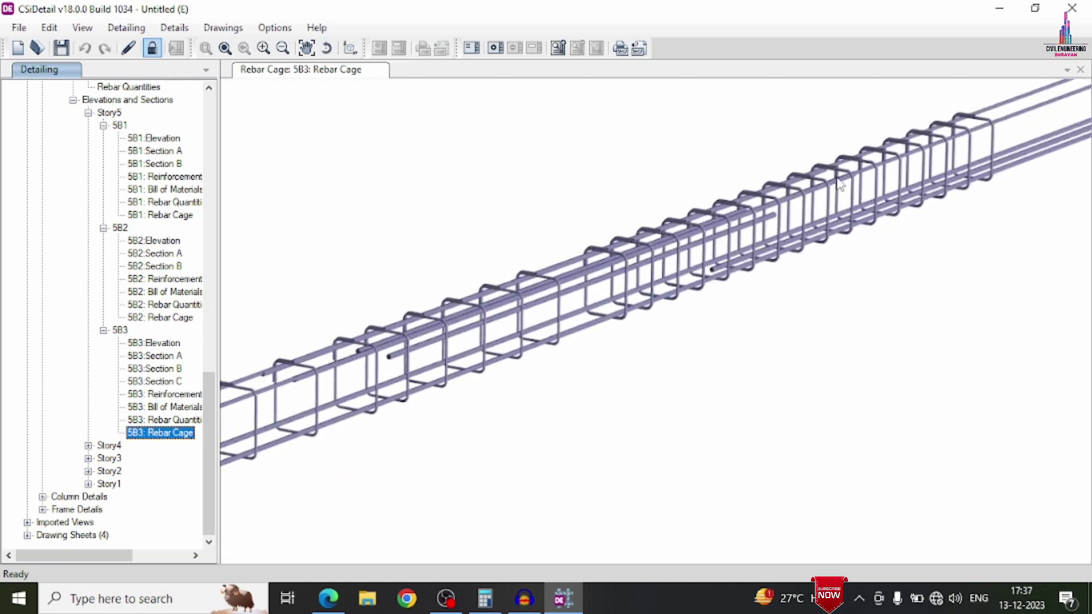
{"action": "middle_click_drag", "start_coordinate": [796, 213], "coordinate": [746, 205]}
{"action": "scroll", "coordinate": [40, 316], "scroll_direction": "up", "scroll_amount": 1}
{"action": "scroll", "coordinate": [38, 424], "scroll_direction": "down", "scroll_amount": 1}
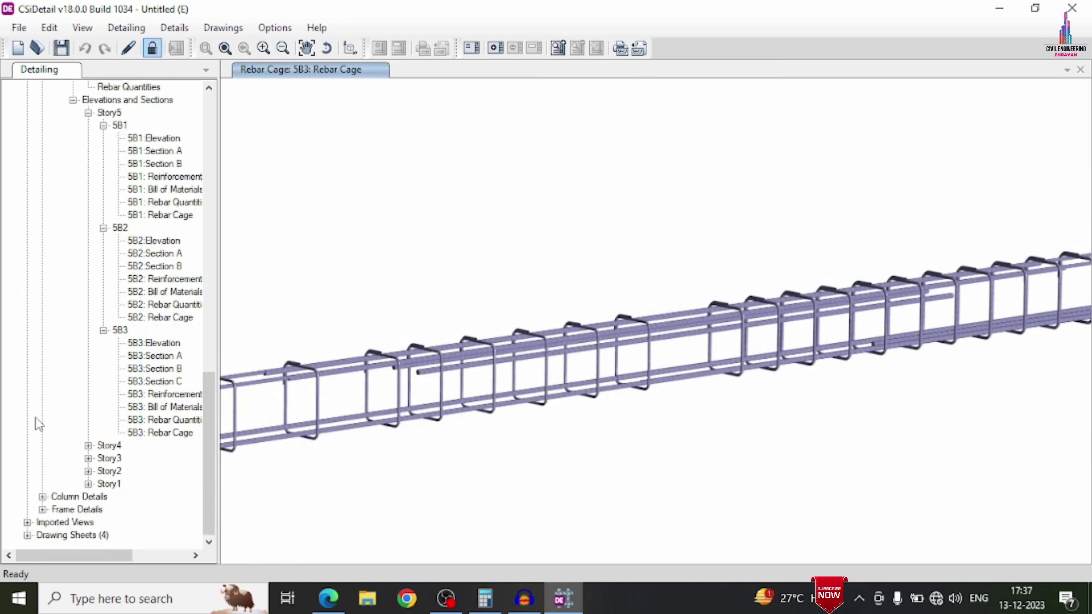
Step: Browse the column details and view the concrete column layout at the Base level
{"action": "left_click", "coordinate": [42, 497]}
{"action": "left_click", "coordinate": [58, 509]}
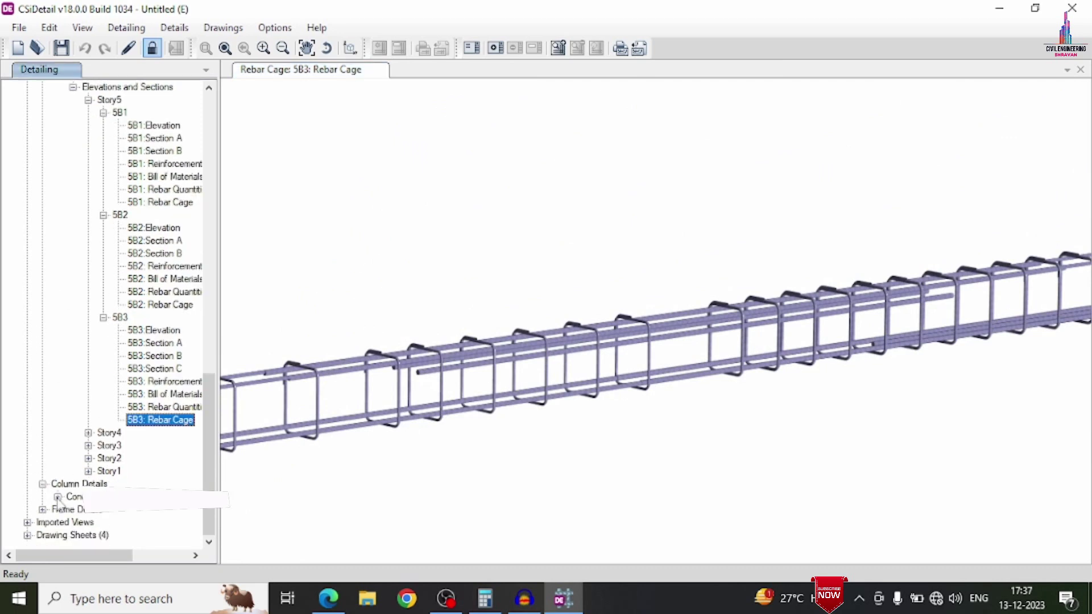
{"action": "scroll", "coordinate": [86, 476], "scroll_direction": "down", "scroll_amount": 1}
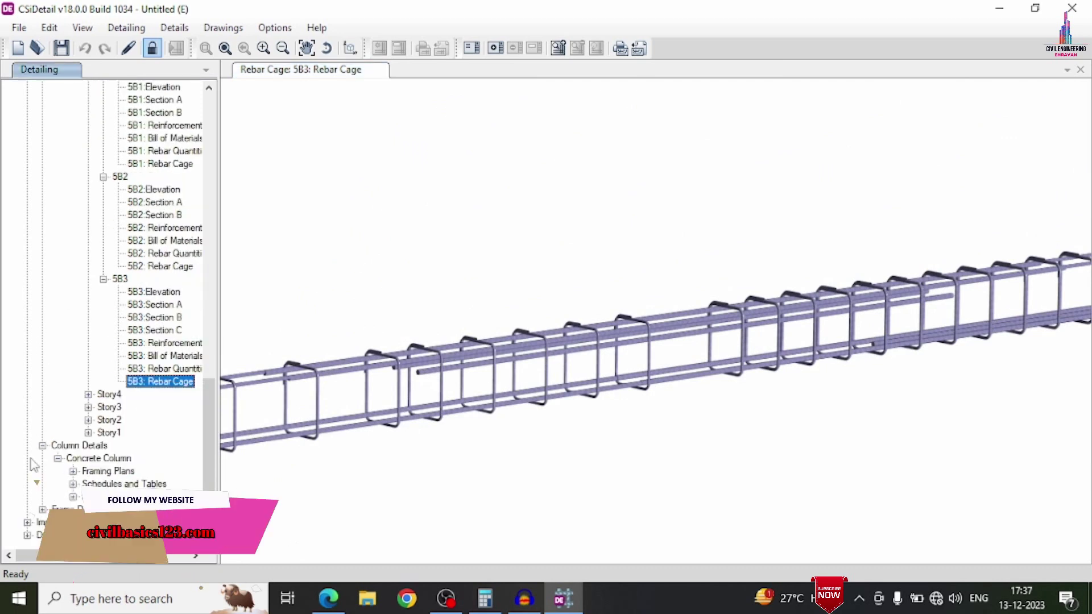
{"action": "left_click", "coordinate": [73, 471]}
{"action": "left_click", "coordinate": [143, 483]}
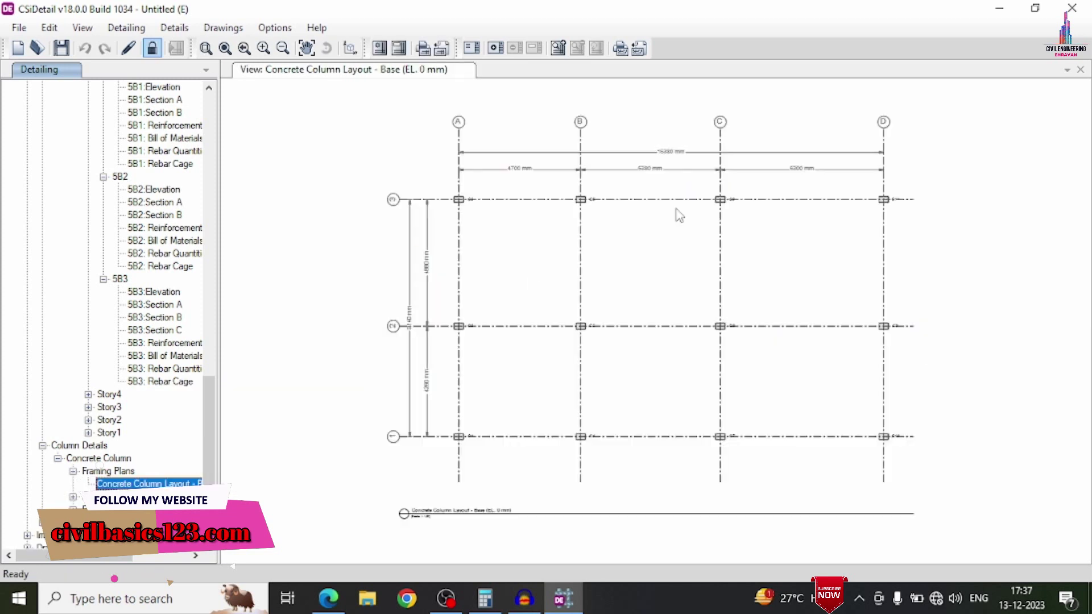
Step: Look over the concrete column schedule and the columns' bill of materials and rebar quantities
{"action": "left_click", "coordinate": [72, 497]}
{"action": "left_click", "coordinate": [130, 510]}
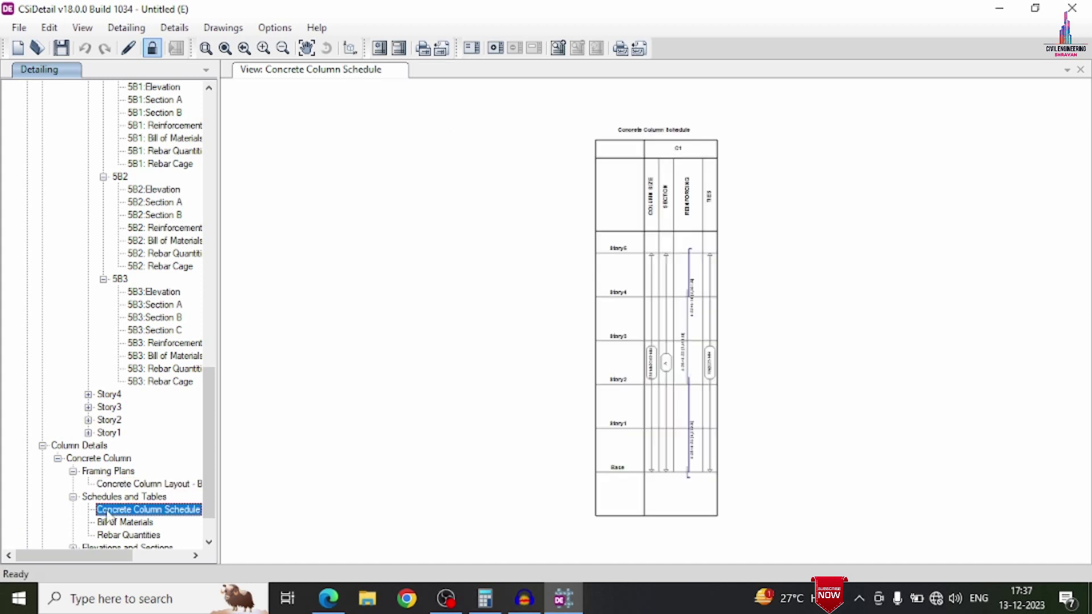
{"action": "left_click", "coordinate": [112, 522]}
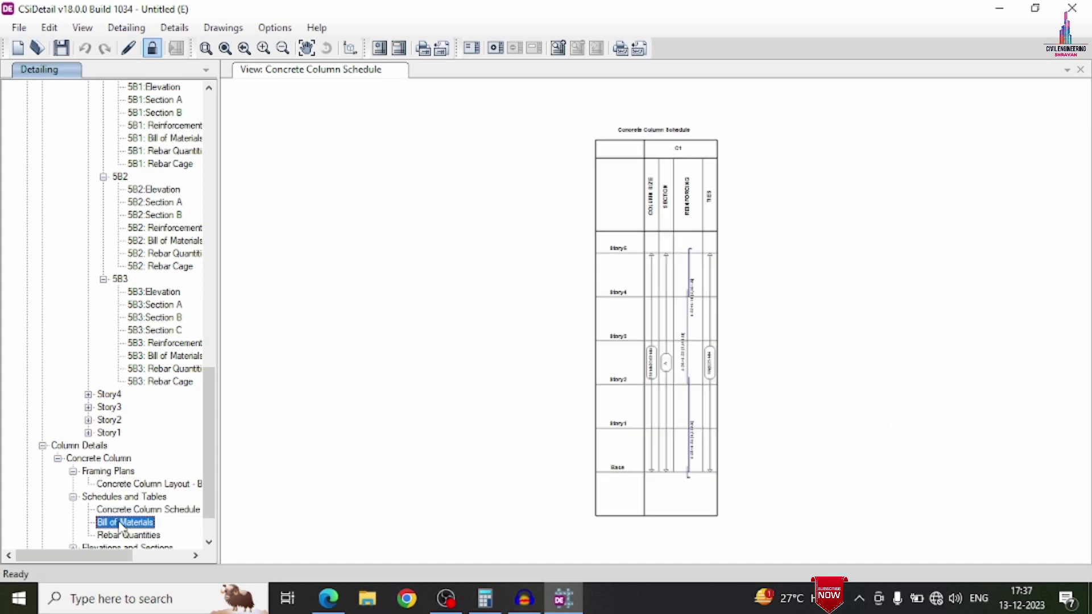
{"action": "left_click", "coordinate": [118, 536]}
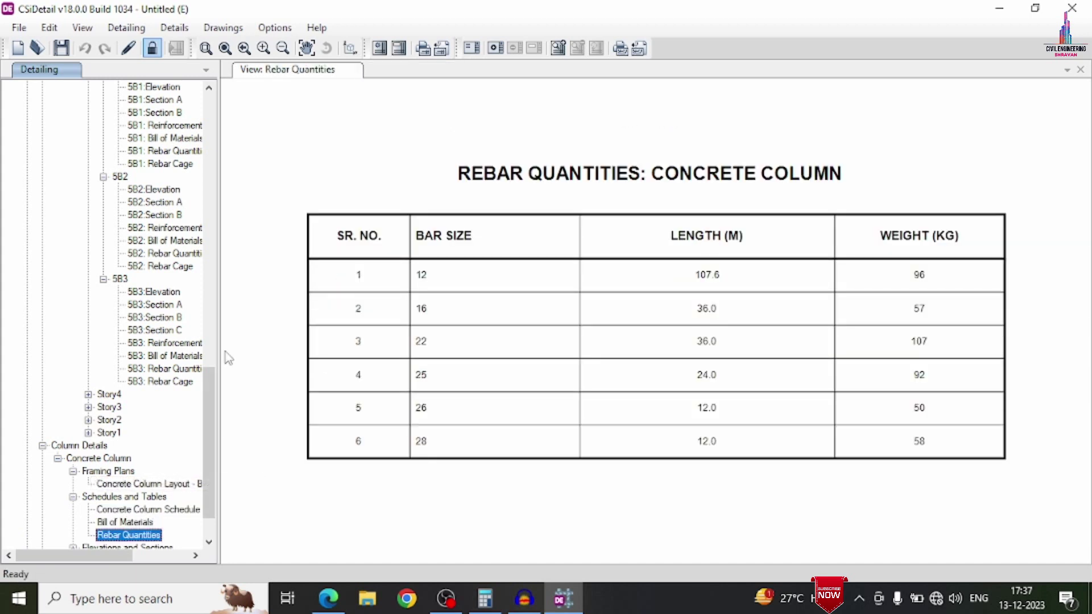
Step: Expand column C1's elevations and sections and view its Elevation-1 drawing
{"action": "left_click_drag", "start_coordinate": [210, 450], "coordinate": [211, 466]}
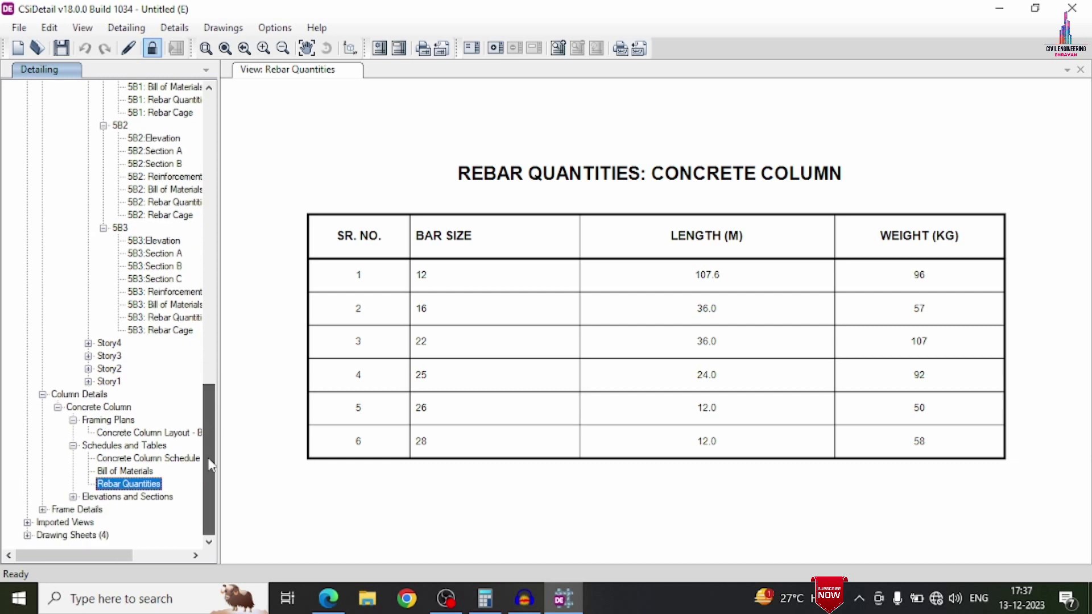
{"action": "left_click", "coordinate": [74, 497]}
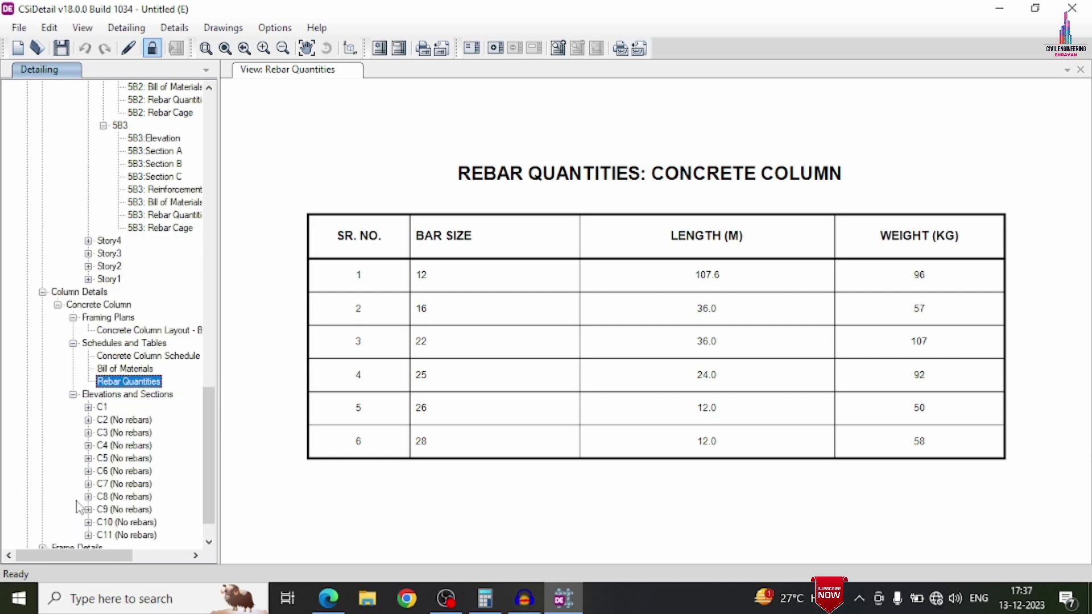
{"action": "left_click", "coordinate": [89, 407]}
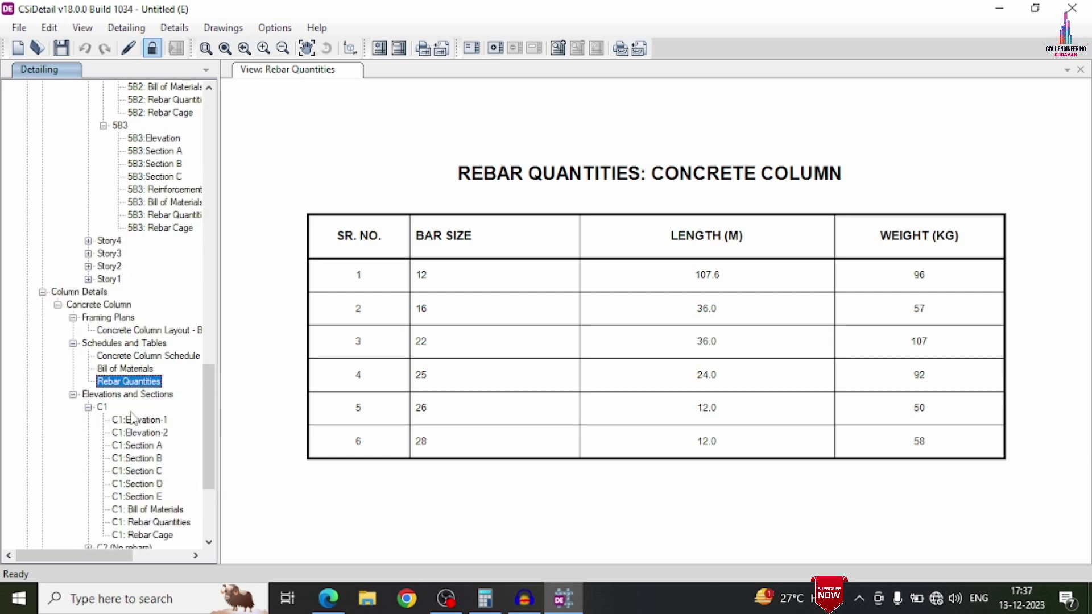
{"action": "scroll", "coordinate": [130, 419], "scroll_direction": "down", "scroll_amount": 4}
{"action": "left_click", "coordinate": [157, 269]}
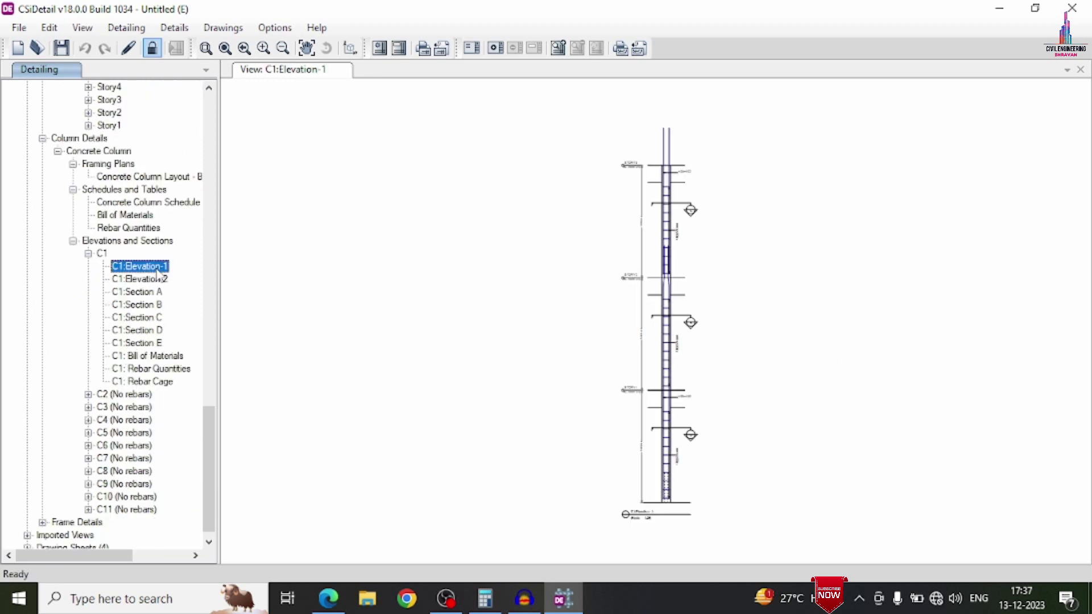
Step: View column C1's Elevation-2 drawing and go through its cross-sections from Section A to Section E
{"action": "left_click", "coordinate": [149, 279]}
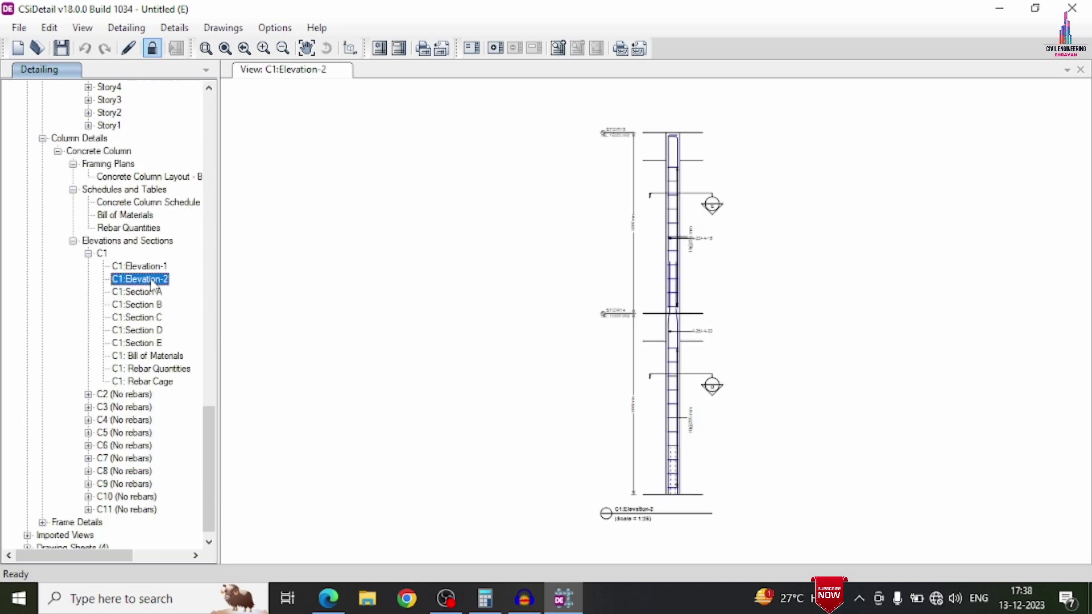
{"action": "left_click", "coordinate": [149, 292]}
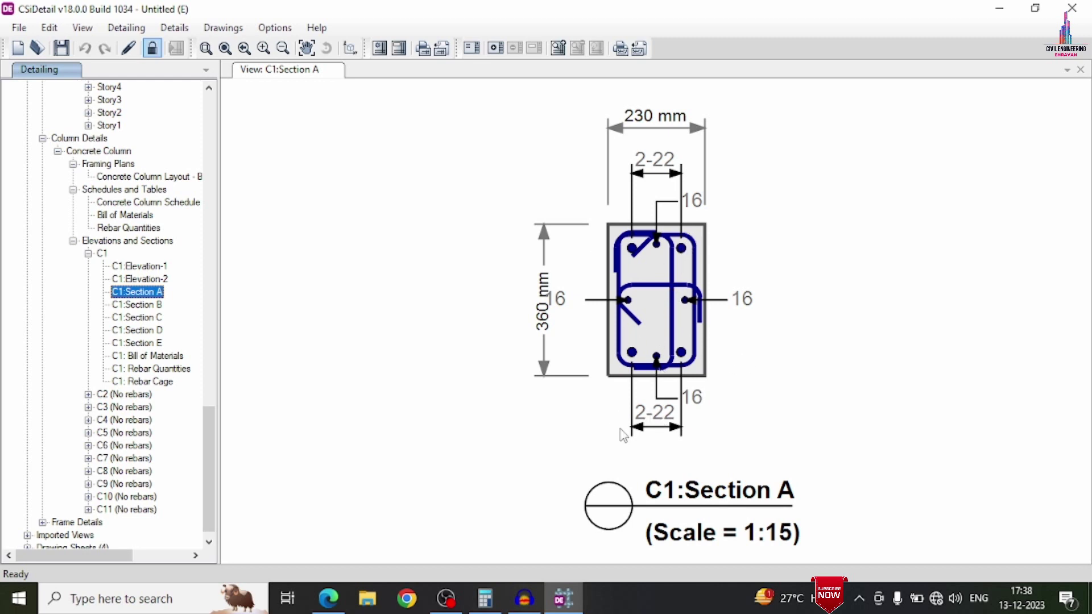
{"action": "left_click", "coordinate": [147, 307]}
{"action": "left_click", "coordinate": [149, 319]}
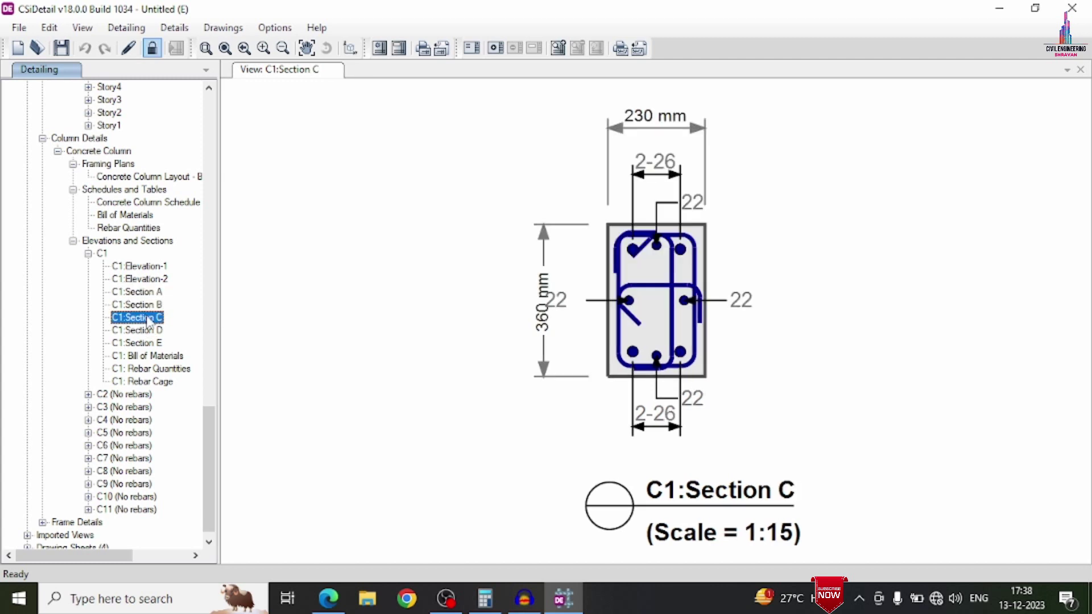
{"action": "left_click", "coordinate": [149, 331]}
{"action": "left_click", "coordinate": [152, 344]}
Step: Look over column C1's bill of materials and rebar quantities tables
{"action": "left_click", "coordinate": [157, 367]}
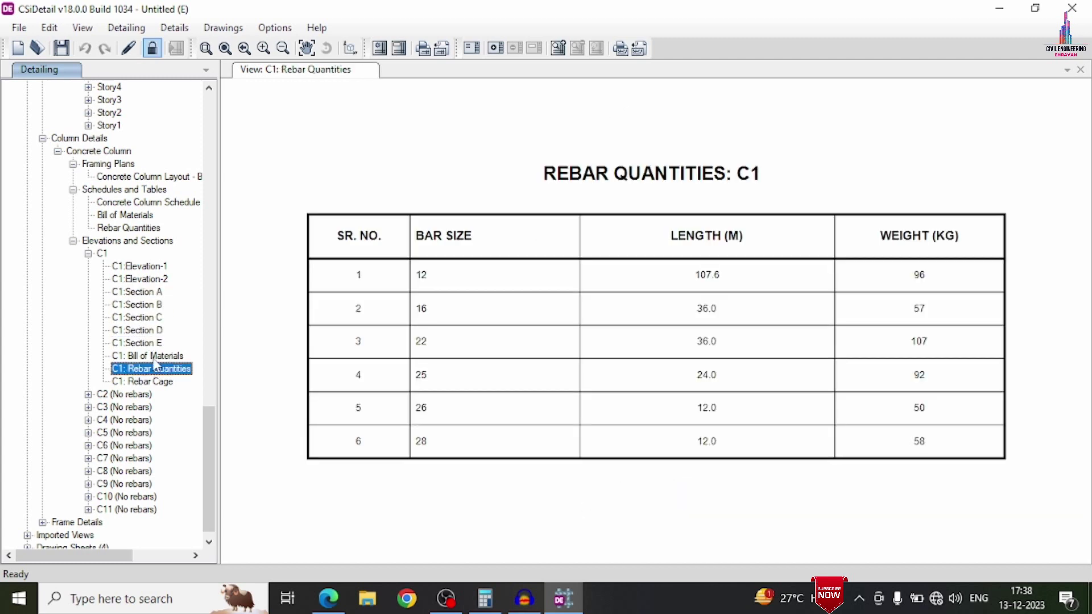
{"action": "left_click", "coordinate": [156, 356]}
{"action": "left_click", "coordinate": [157, 370]}
Step: Display column C1's rebar cage in 3D and inspect its longitudinal bars, ties and hooks from several angles and up close
{"action": "left_click", "coordinate": [144, 381]}
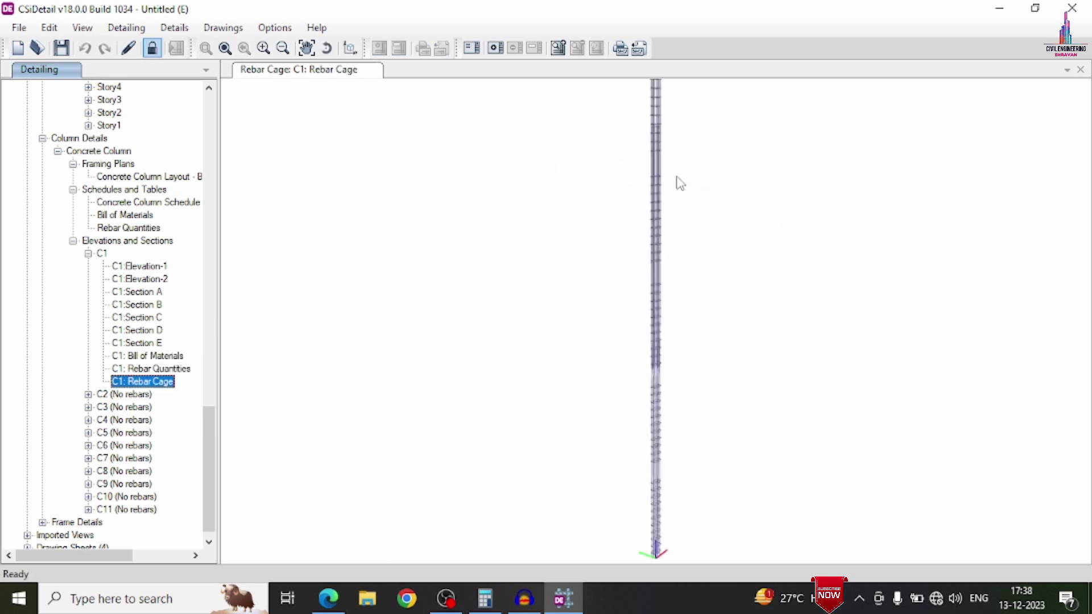
{"action": "middle_click_drag", "start_coordinate": [679, 177], "coordinate": [658, 215], "text": "shift"}
{"action": "scroll", "coordinate": [658, 215], "scroll_direction": "up", "scroll_amount": 10}
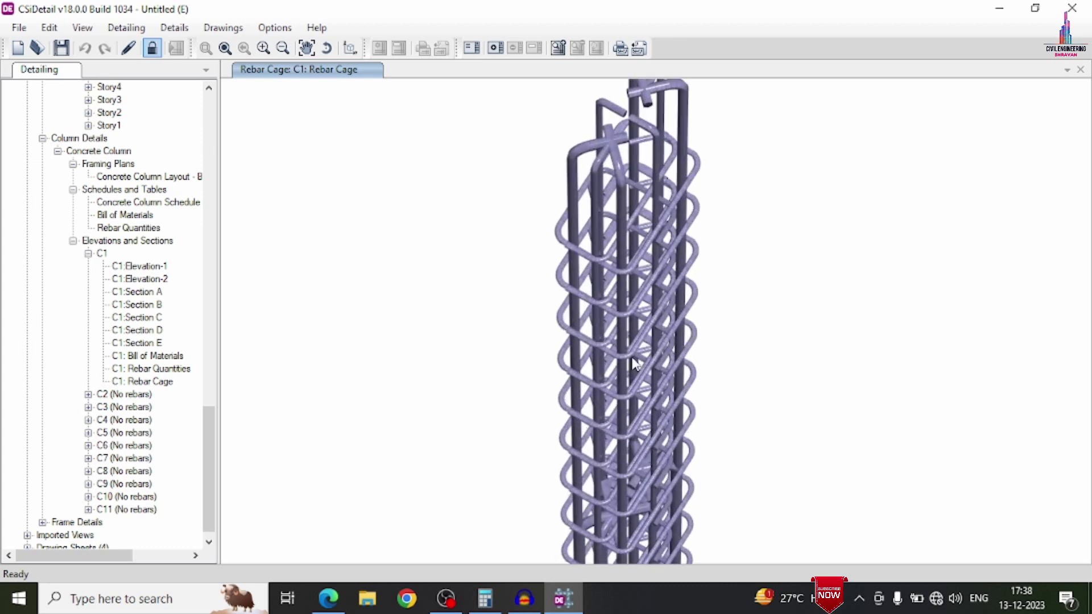
{"action": "middle_click_drag", "start_coordinate": [574, 360], "coordinate": [819, 356], "text": "shift"}
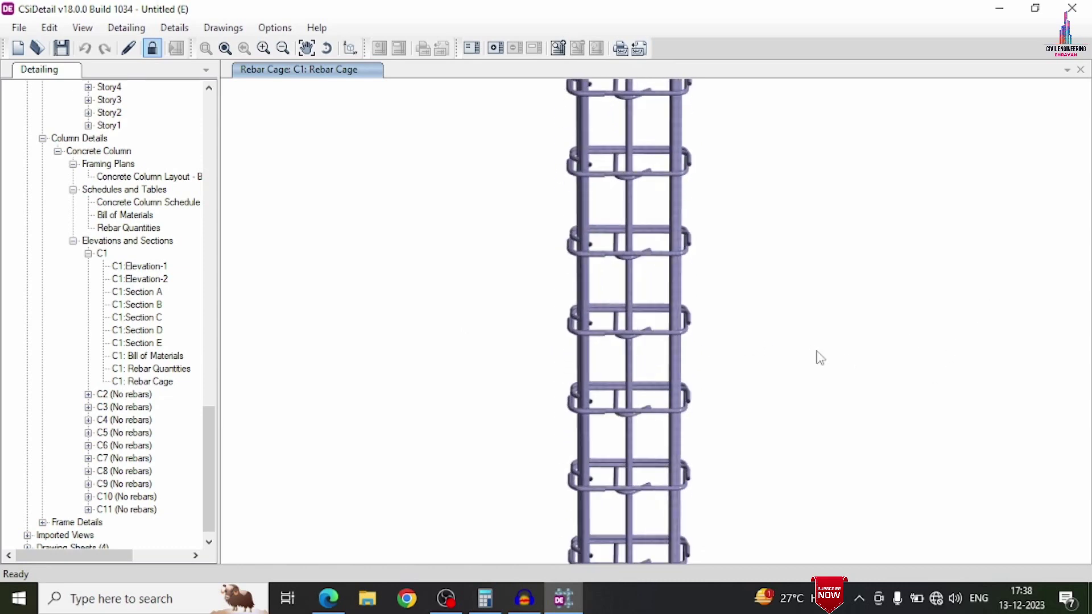
{"action": "middle_click_drag", "start_coordinate": [524, 354], "coordinate": [851, 347], "text": "shift"}
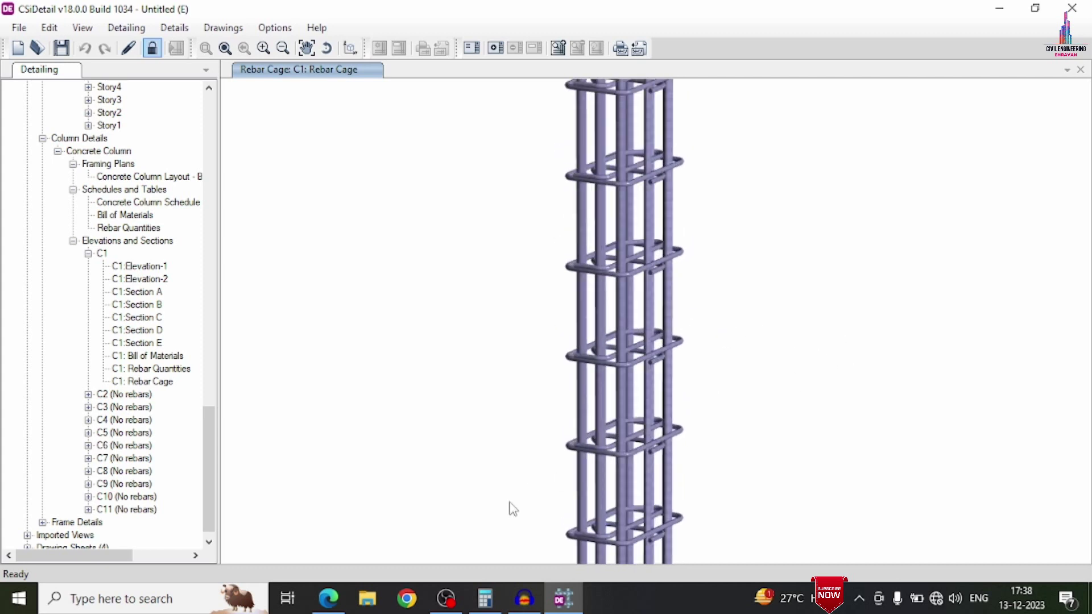
{"action": "middle_click_drag", "start_coordinate": [545, 360], "coordinate": [709, 415], "text": "shift"}
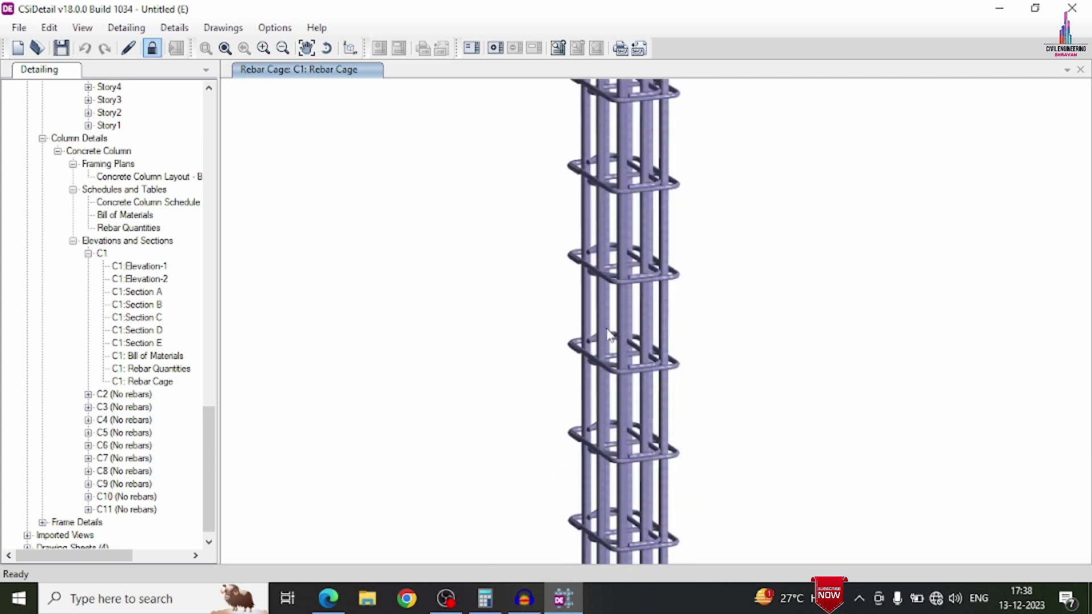
{"action": "middle_click_drag", "start_coordinate": [608, 335], "coordinate": [1049, 299], "text": "shift"}
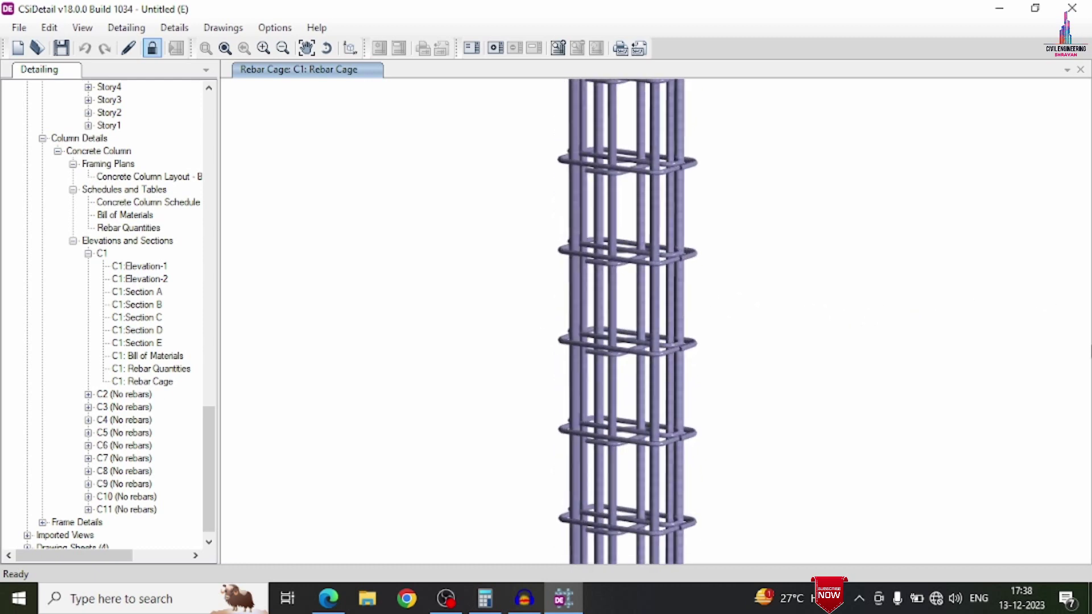
{"action": "middle_click_drag", "start_coordinate": [530, 269], "coordinate": [919, 311], "text": "shift"}
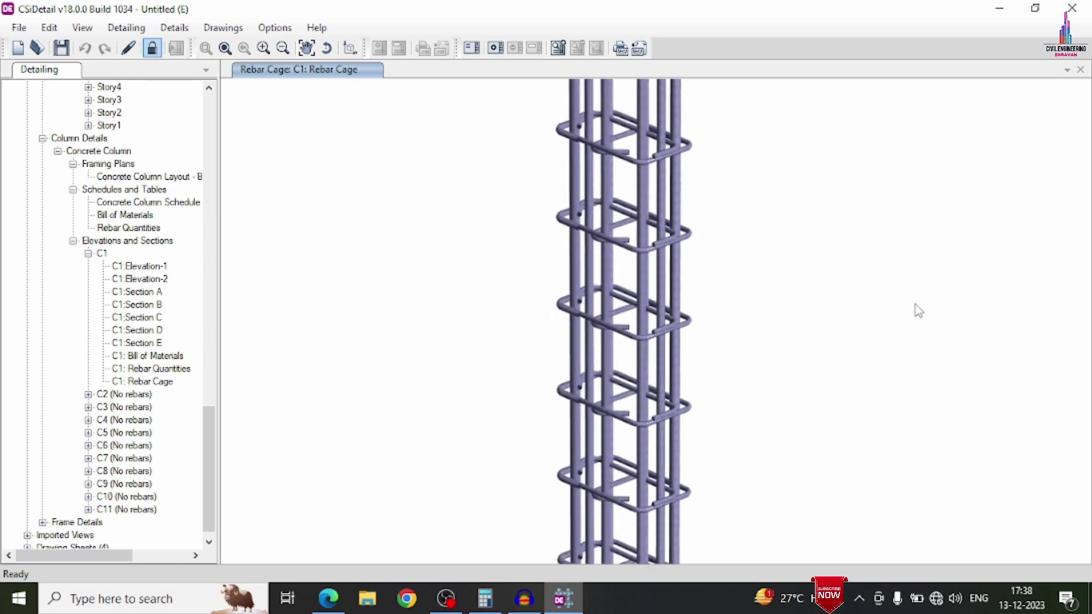
{"action": "scroll", "coordinate": [615, 292], "scroll_direction": "up", "scroll_amount": 5}
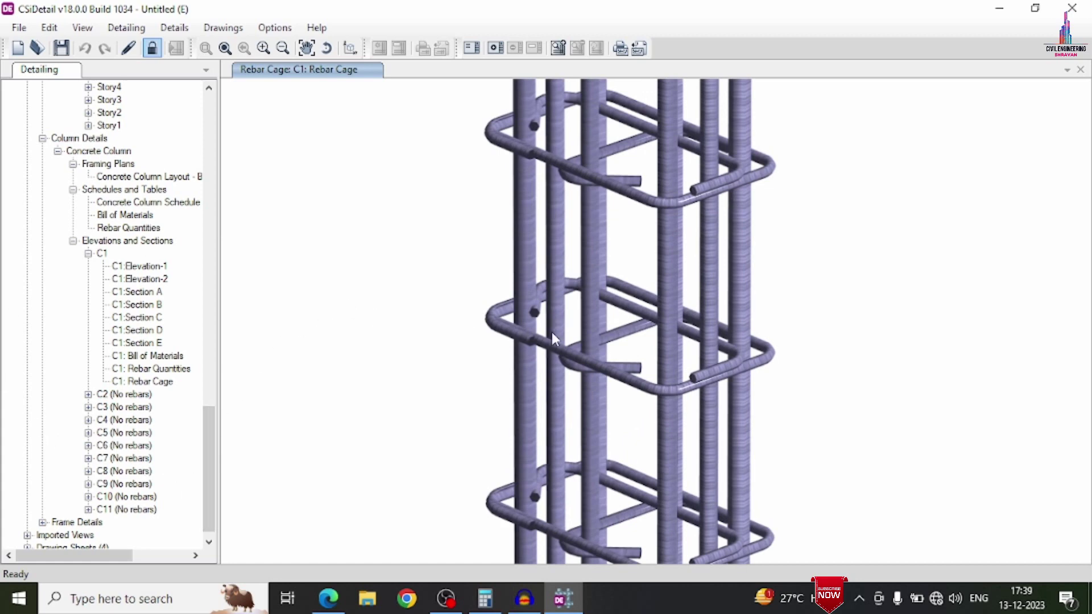
{"action": "middle_click_drag", "start_coordinate": [637, 408], "coordinate": [835, 395], "text": "shift"}
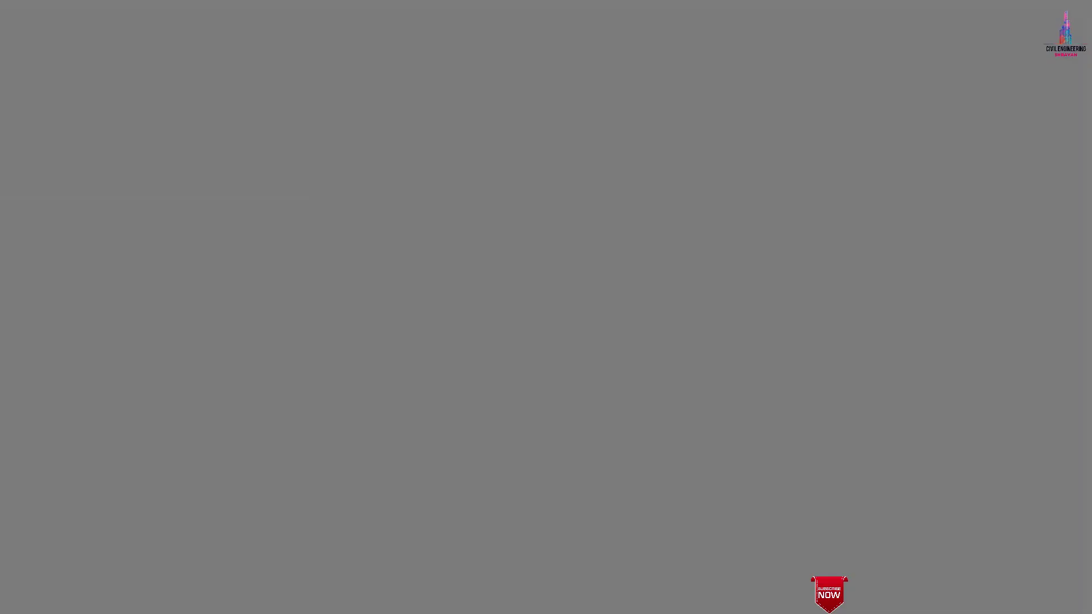